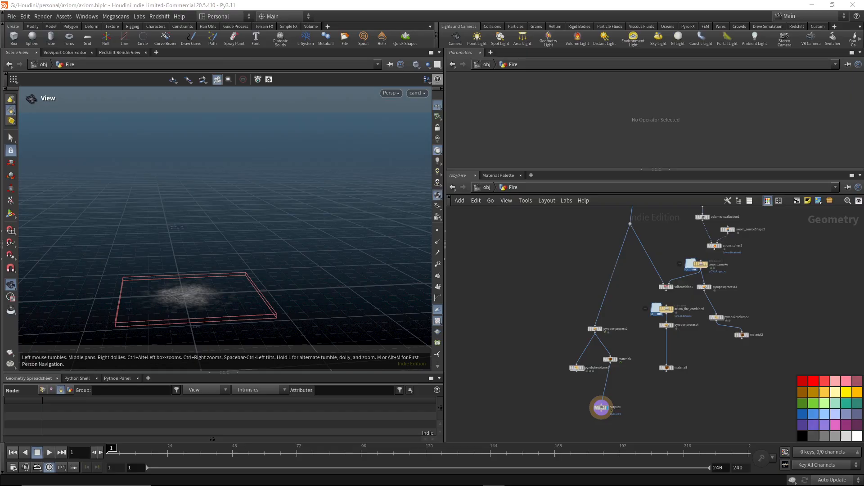
Go up to the object level, switch to the MPlay render viewer, play back the fire sequence and return to frame 1.
click(488, 189)
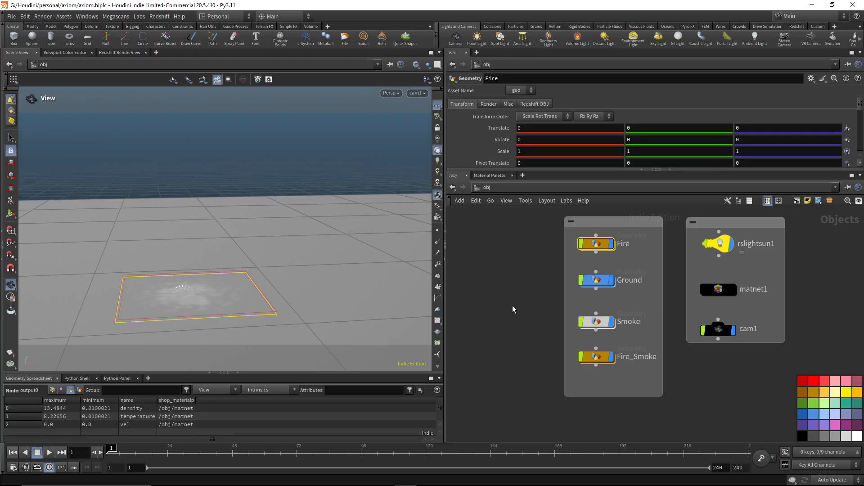
mouse_move(444, 481)
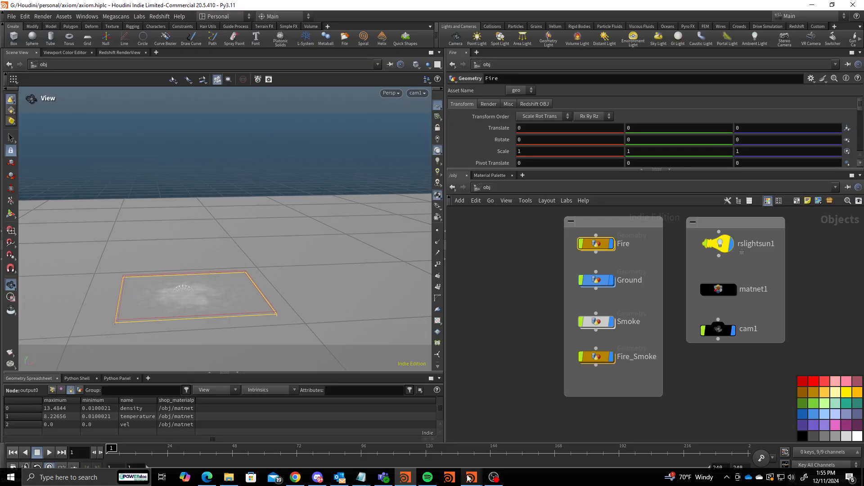
click(540, 432)
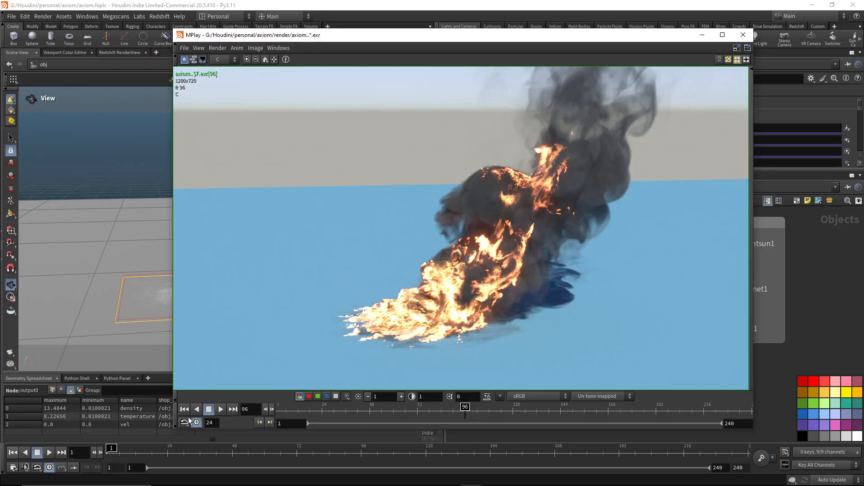
click(184, 409)
click(221, 409)
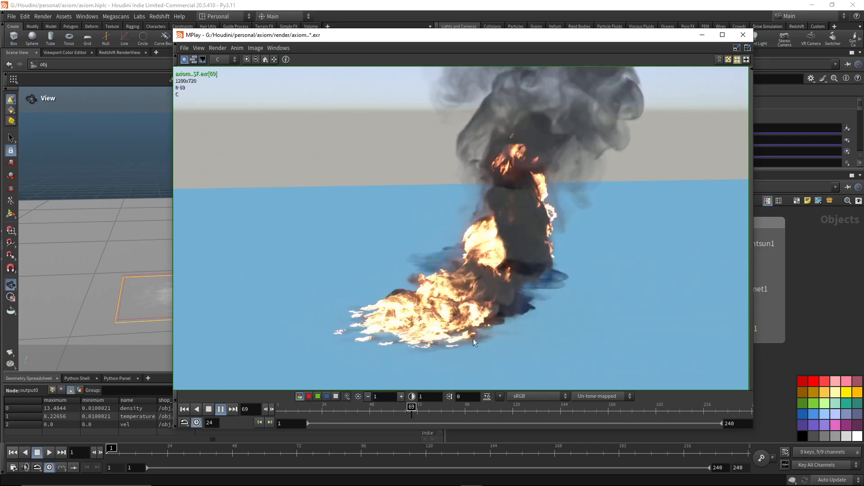
click(209, 410)
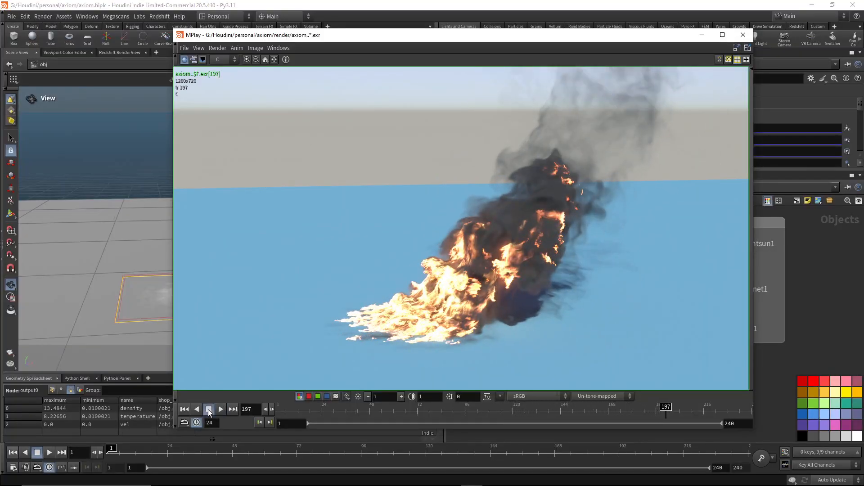
click(184, 410)
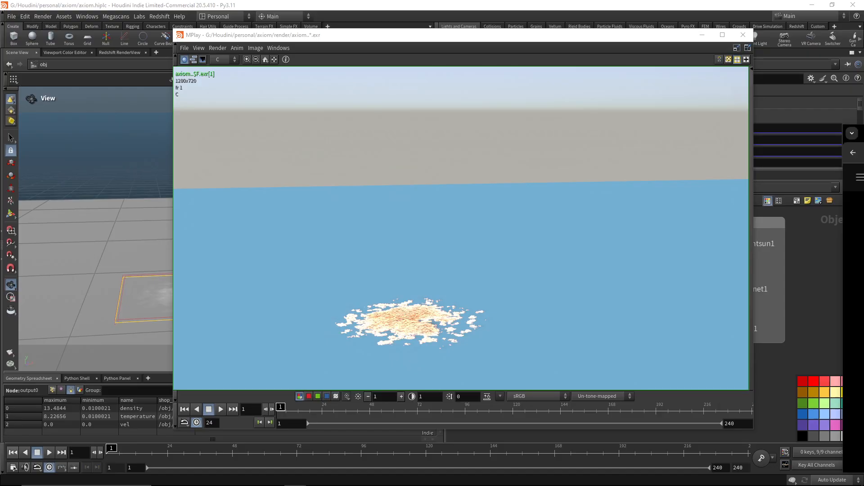
Bring up the BIG FIRE Houdini FX tutorial in the browser, rewind the video to its start, highlight its web address and close the browser.
drag(863, 89, 568, 54)
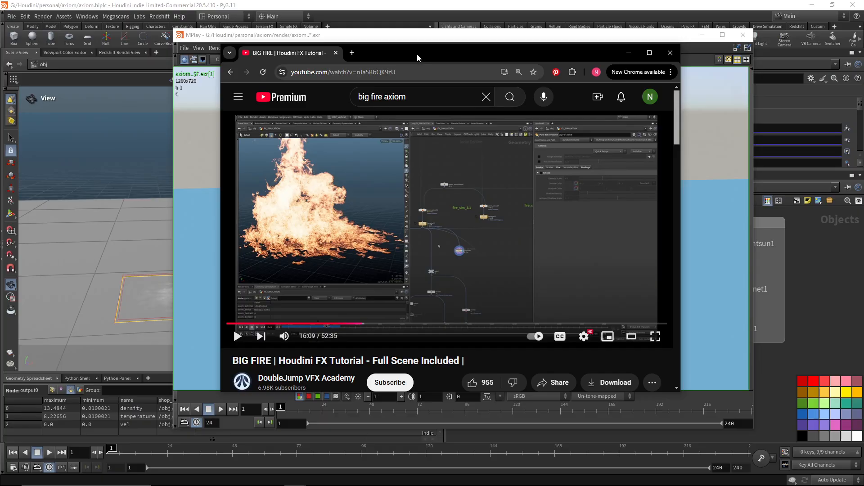
double_click(417, 54)
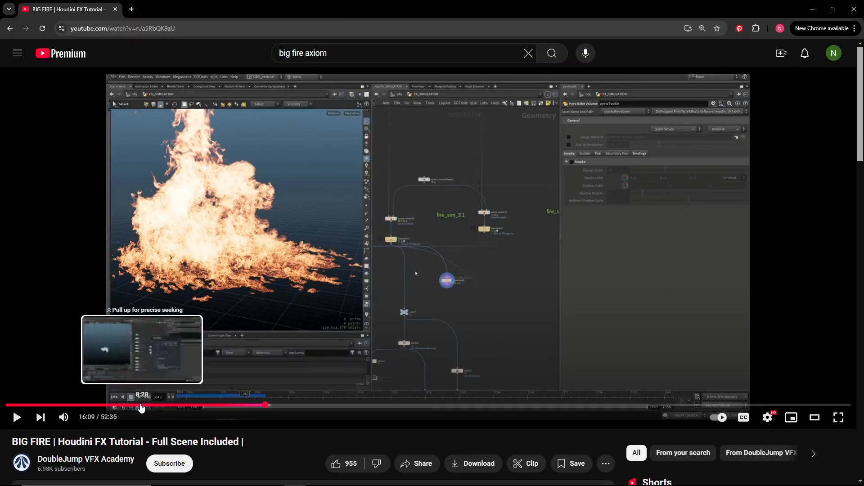
drag(144, 405, 5, 405)
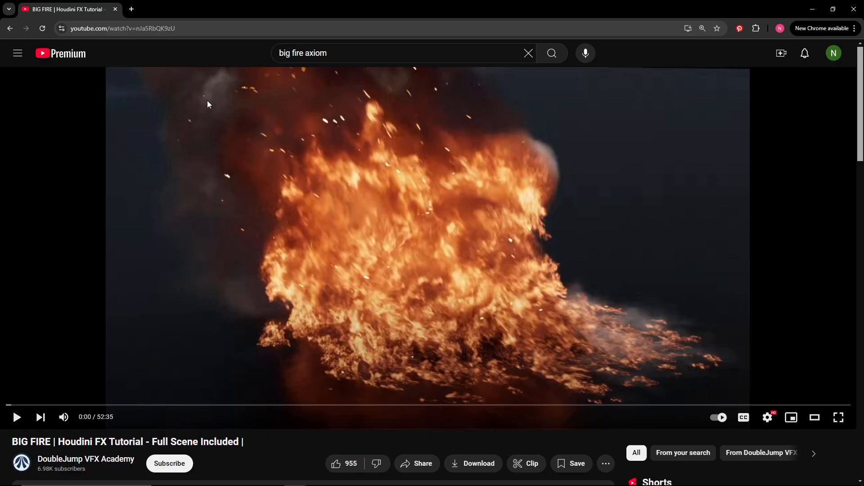
click(191, 30)
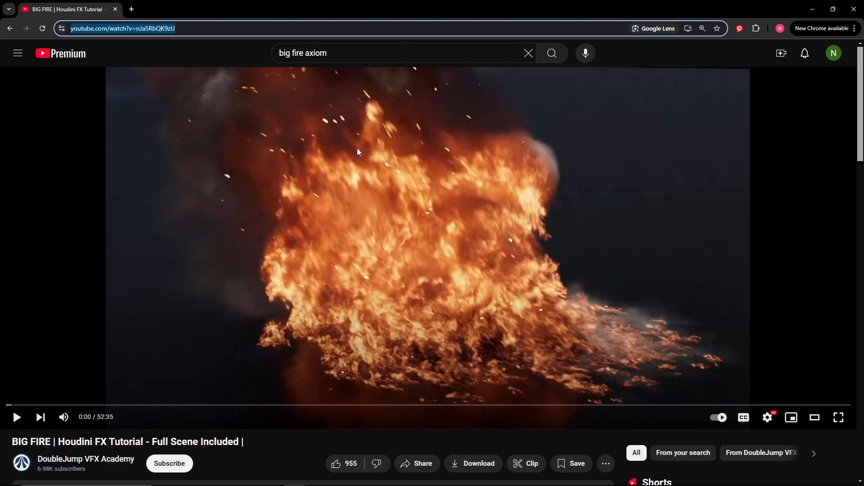
double_click(339, 6)
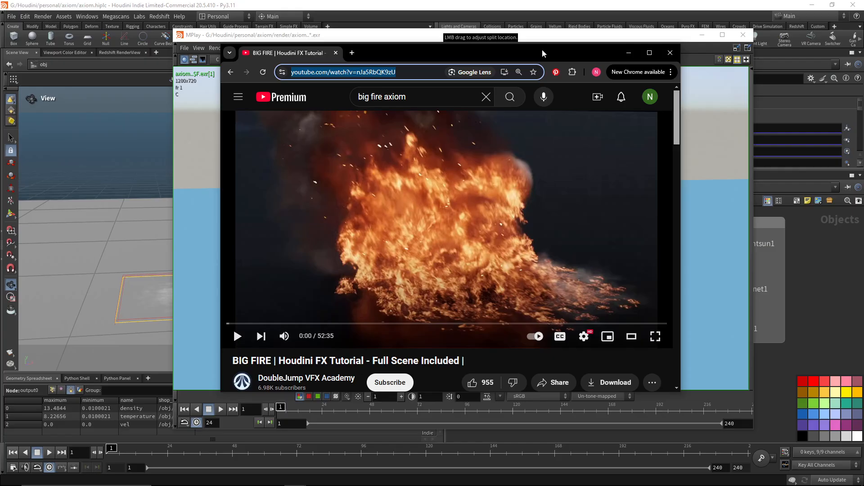
click(669, 53)
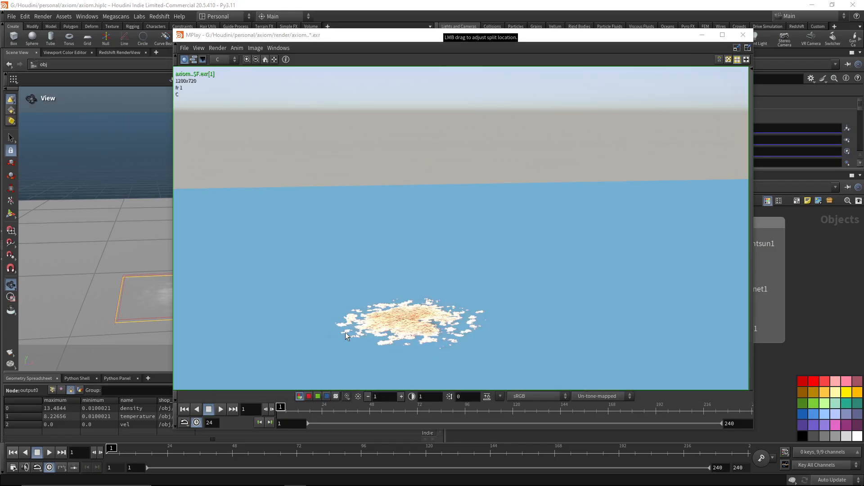
Play the rendered fire sequence in MPlay once more, stop it and minimize the viewer.
click(222, 410)
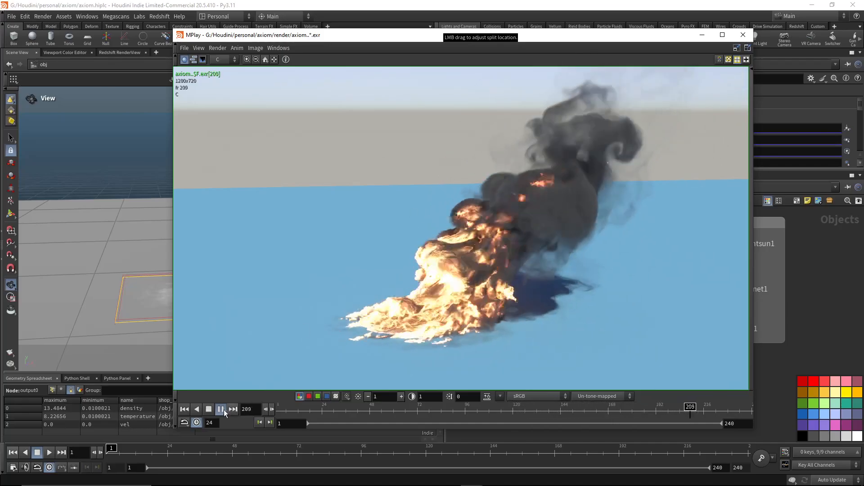
click(209, 410)
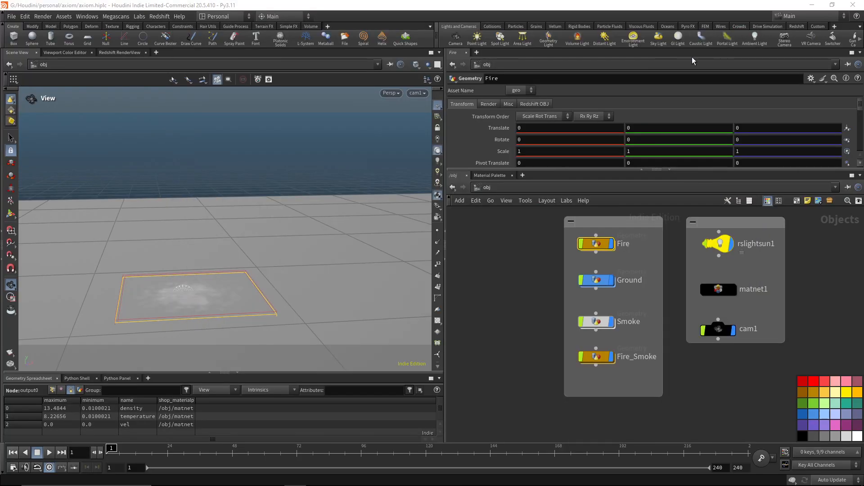
click(702, 35)
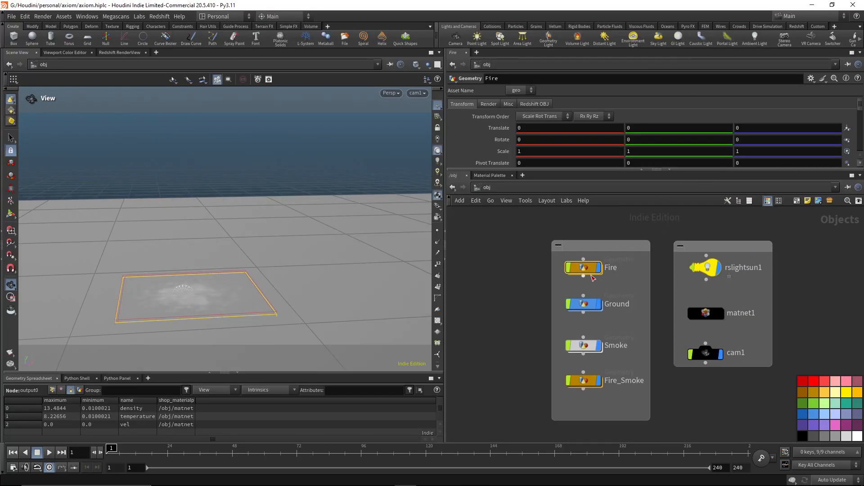
Enter the Fire geometry network and locate the start of its source node chain at circle1.
double_click(581, 268)
middle_drag(545, 254, 524, 383)
middle_drag(563, 279, 536, 368)
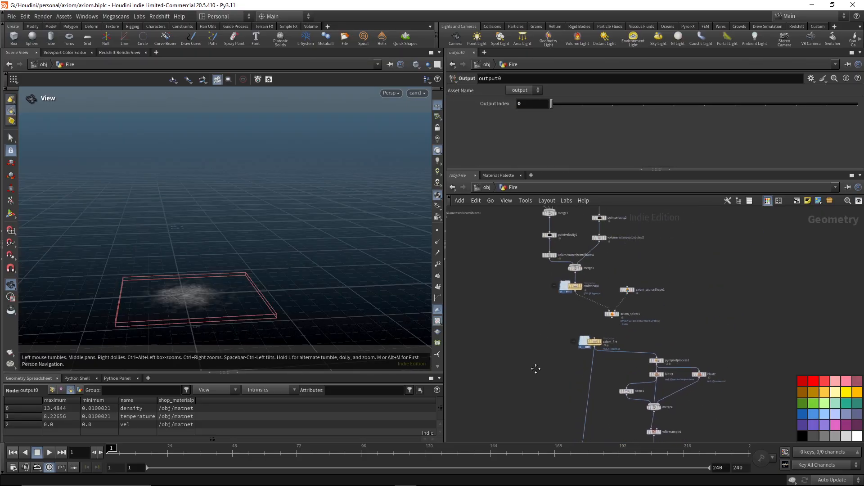
middle_drag(702, 265, 749, 398)
scroll(698, 266, up, 3)
middle_drag(639, 222, 738, 341)
scroll(738, 341, down, 3)
middle_drag(655, 259, 644, 331)
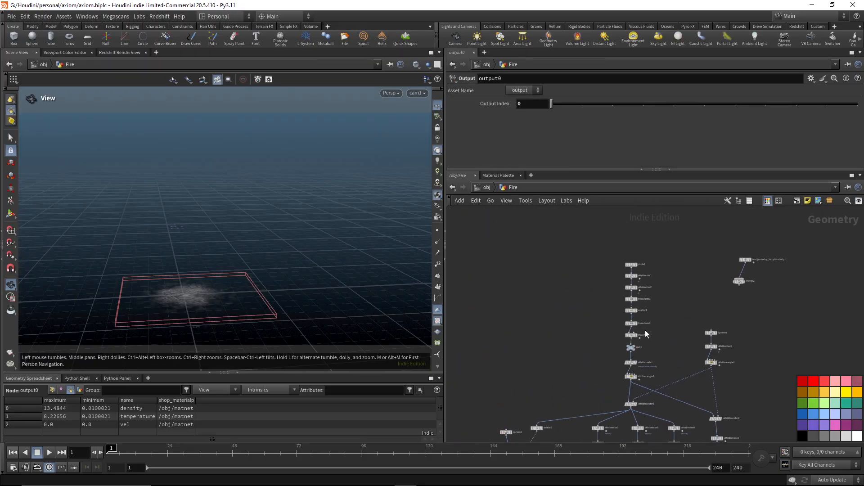
scroll(644, 332, up, 3)
middle_drag(683, 283, 631, 233)
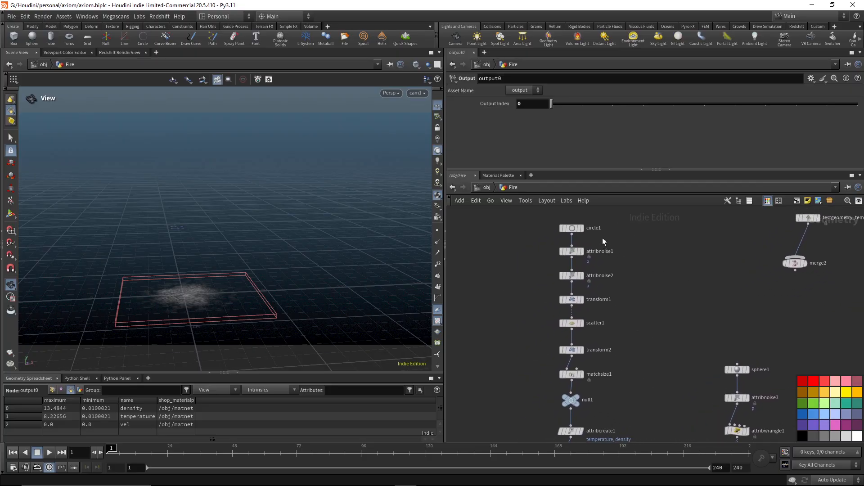
Examine the circle1 and scatter1 parameters and display the scattered points in the viewport.
click(575, 229)
middle_drag(619, 319, 646, 387)
scroll(629, 279, up, 2)
drag(601, 347, 525, 383)
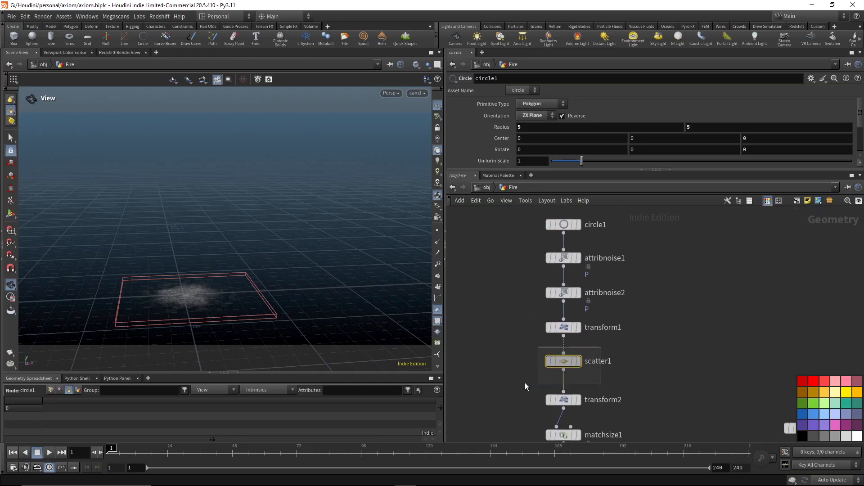
middle_drag(620, 408, 638, 324)
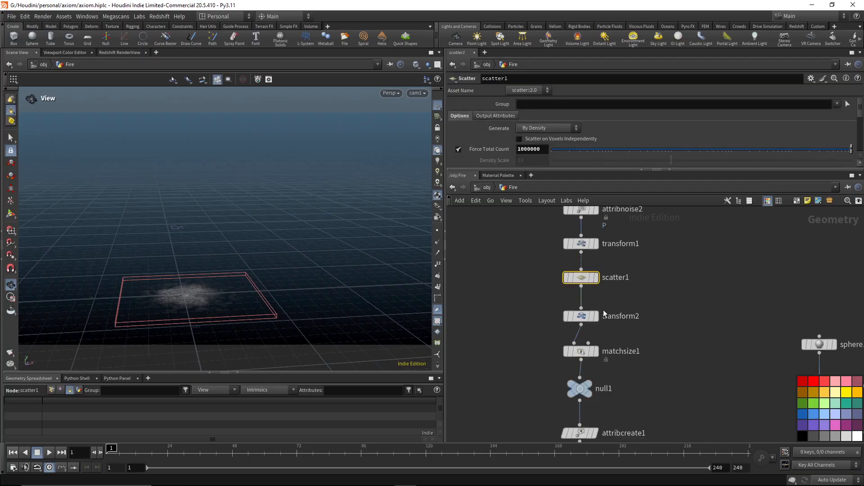
click(596, 278)
Inspect the matchsize1 node and display its result in the viewport.
middle_drag(634, 356, 622, 262)
click(576, 259)
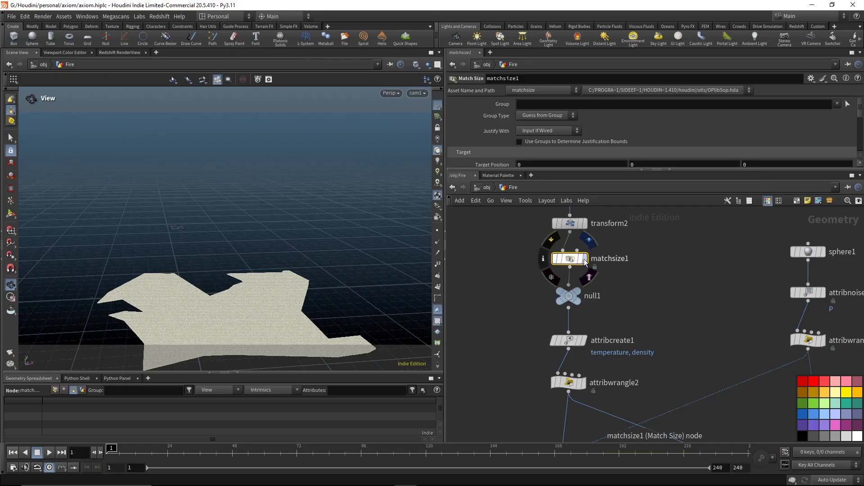
click(584, 259)
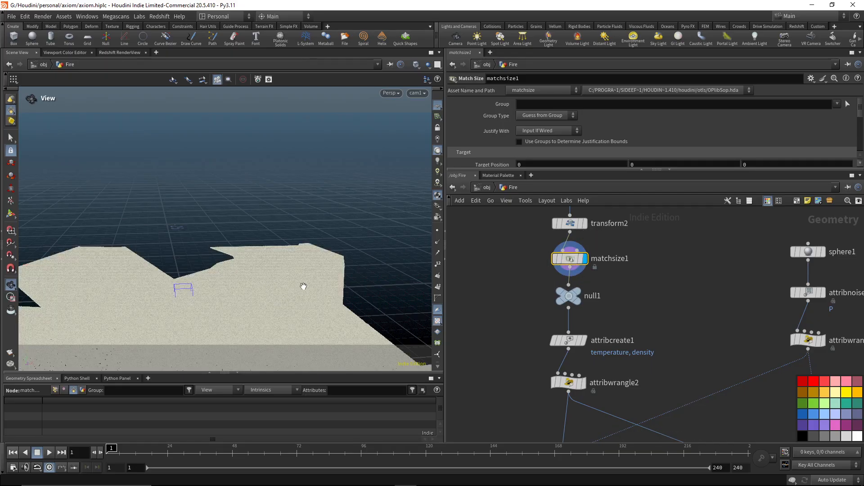
middle_drag(622, 323, 621, 292)
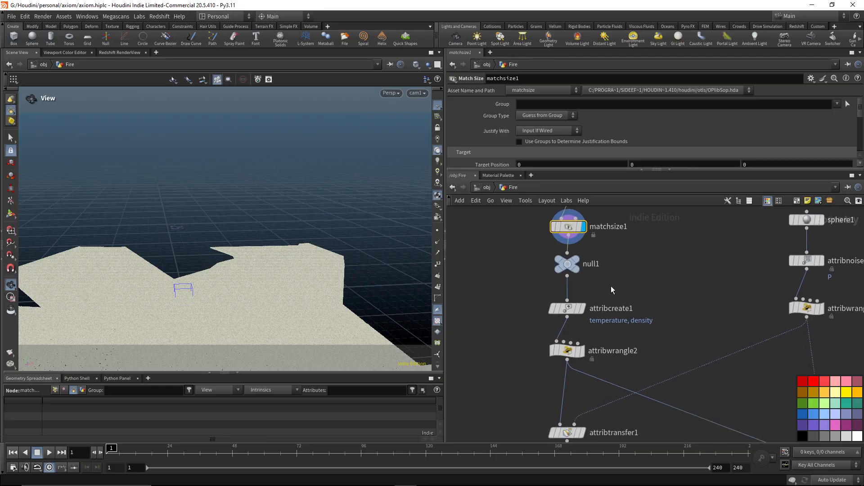
Display the attribcreate1 node, then enlarge the parameter area to read the VEXpression of attribwrangle2.
click(584, 309)
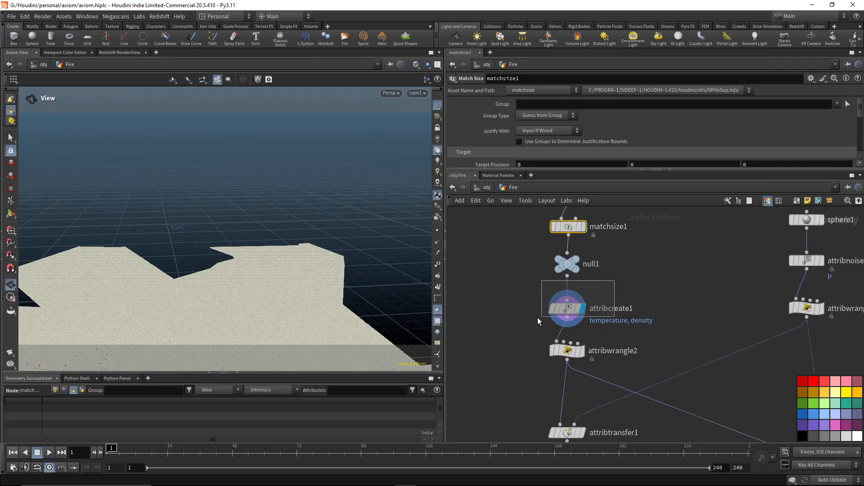
click(564, 309)
middle_drag(631, 333, 612, 277)
click(571, 297)
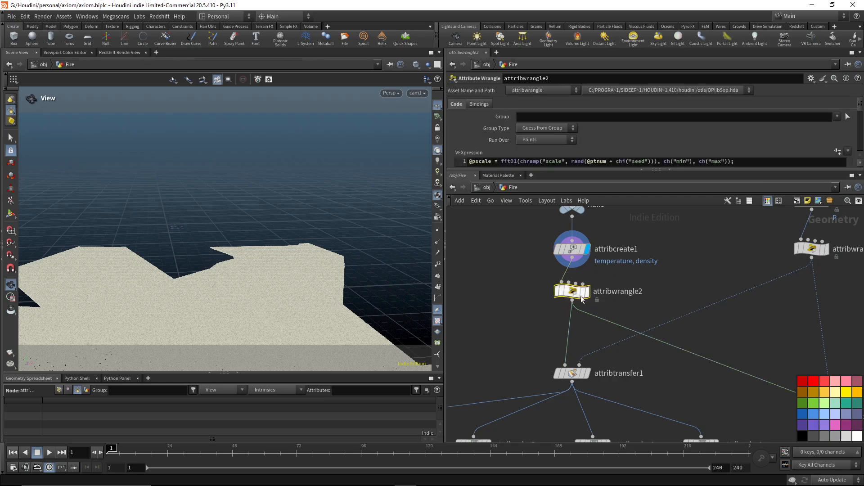
drag(603, 170, 600, 222)
Follow the chain below attribwrangle2 and select the attribtransfer1 node.
middle_drag(621, 344, 584, 297)
scroll(586, 298, down, 3)
click(553, 333)
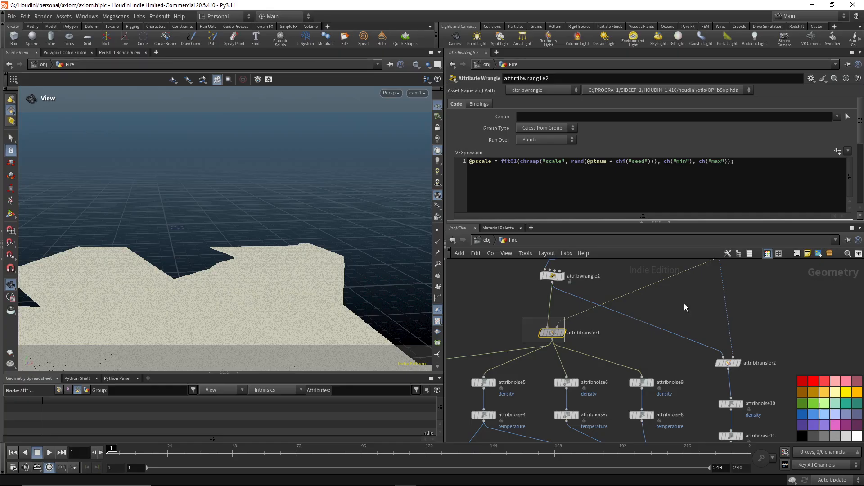
Examine the second source branch through the parameters of sphere1, attribnoise3 and attribwrangle1.
middle_drag(684, 303, 592, 388)
click(642, 351)
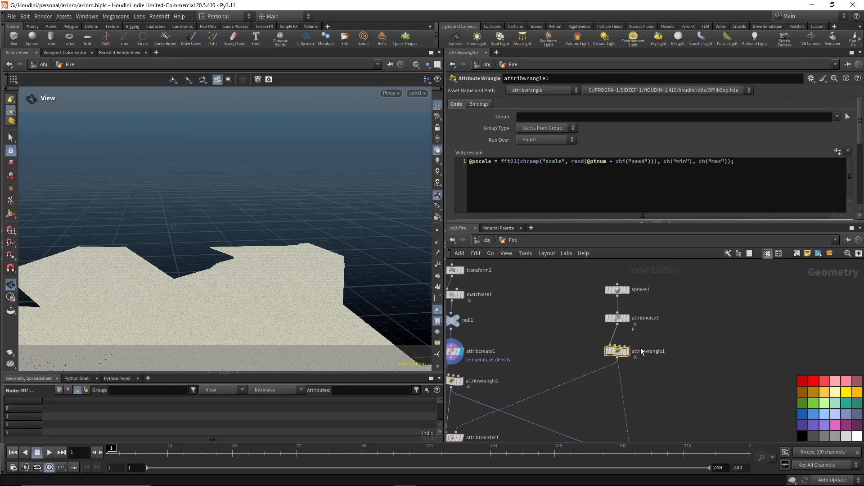
click(608, 291)
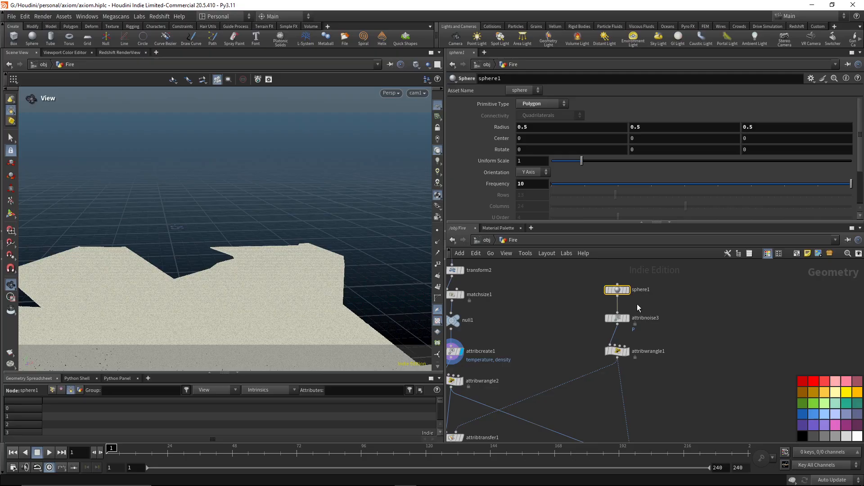
click(624, 318)
middle_drag(668, 340, 686, 310)
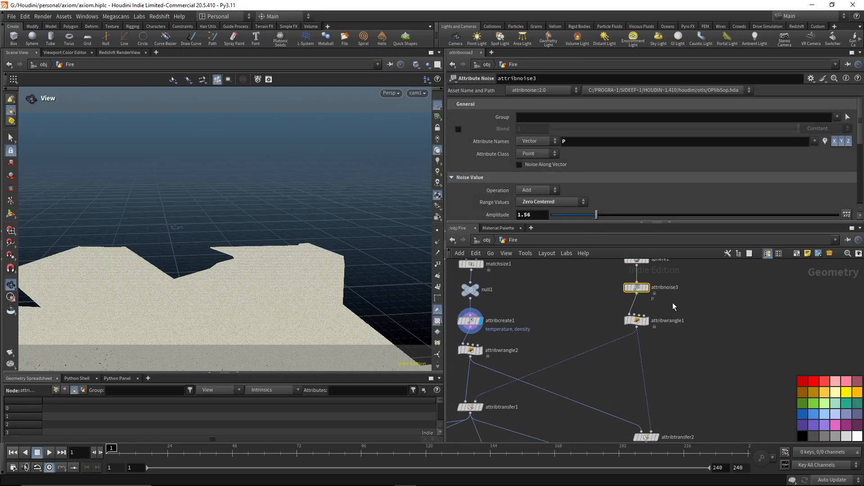
click(637, 321)
middle_drag(650, 368, 639, 321)
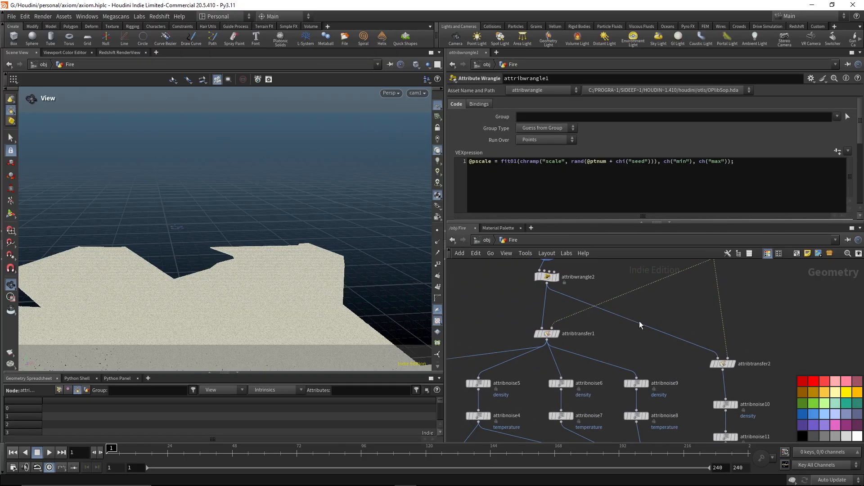
Compare the two attribute transfer nodes, attribtransfer1 and attribtransfer2.
click(539, 334)
middle_drag(734, 352, 673, 298)
click(662, 310)
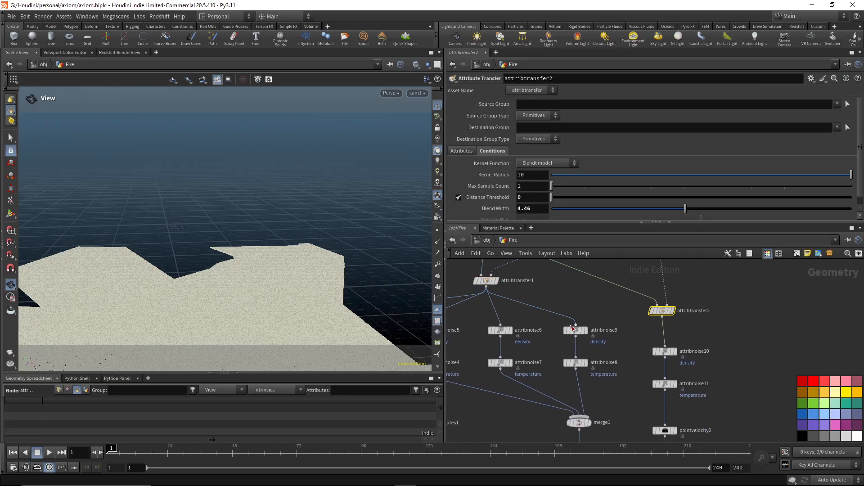
Review the density noise settings of attribnoise5 and select merge1, where the noise branches join.
mouse_move(667, 305)
middle_drag(573, 300, 687, 286)
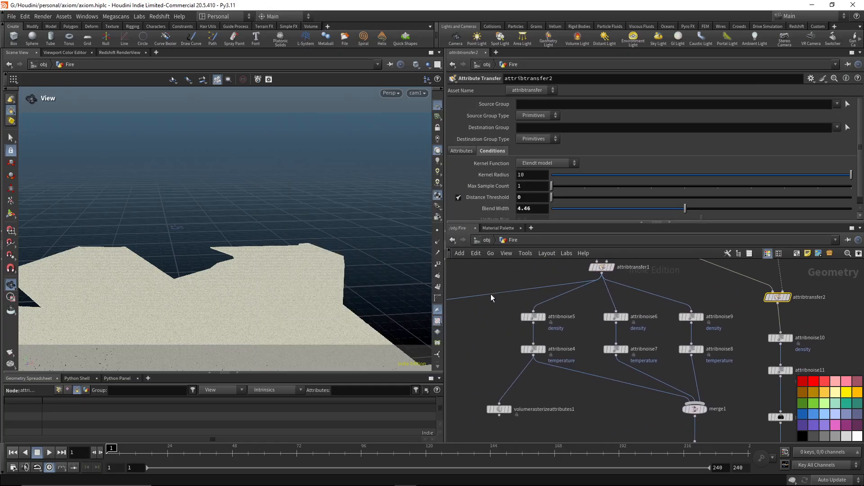
scroll(490, 293, up, 2)
drag(513, 313, 592, 343)
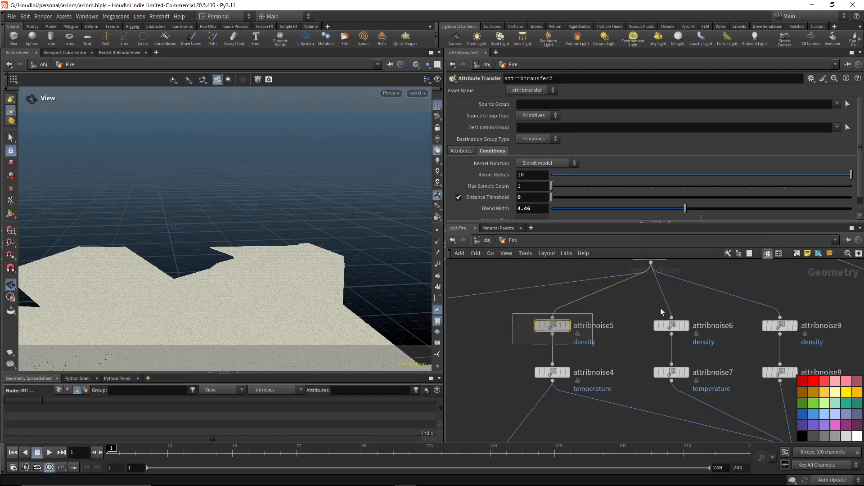
middle_drag(712, 309, 623, 282)
scroll(657, 332, down, 2)
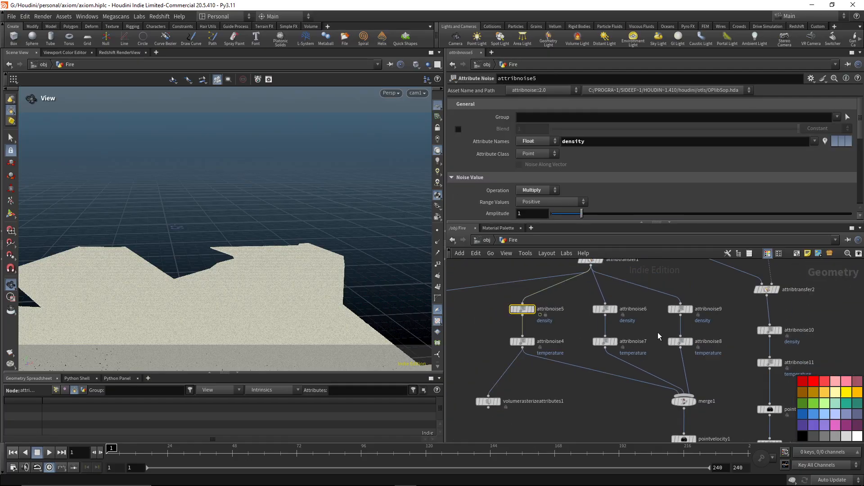
drag(724, 389, 657, 416)
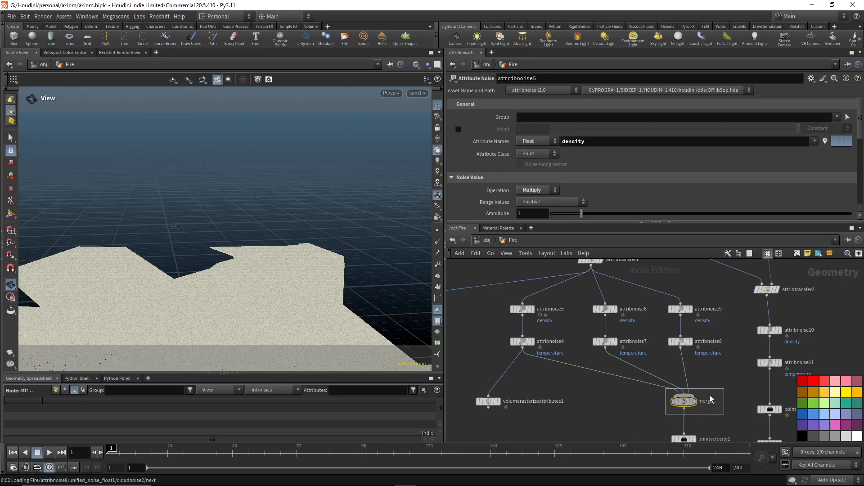
Follow both source branches through pointvelocity1 and the attribnoise11 temperature noise down to merge3.
middle_drag(769, 382, 745, 310)
drag(699, 353, 640, 385)
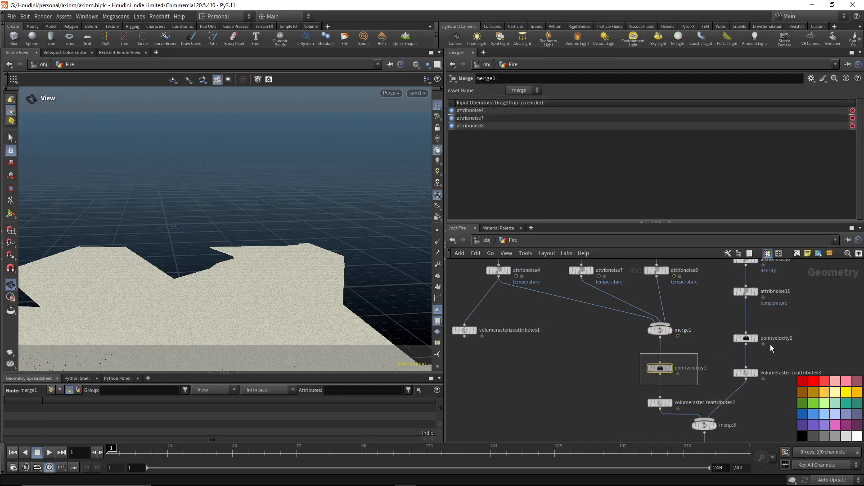
middle_drag(807, 324, 747, 389)
drag(711, 307, 662, 396)
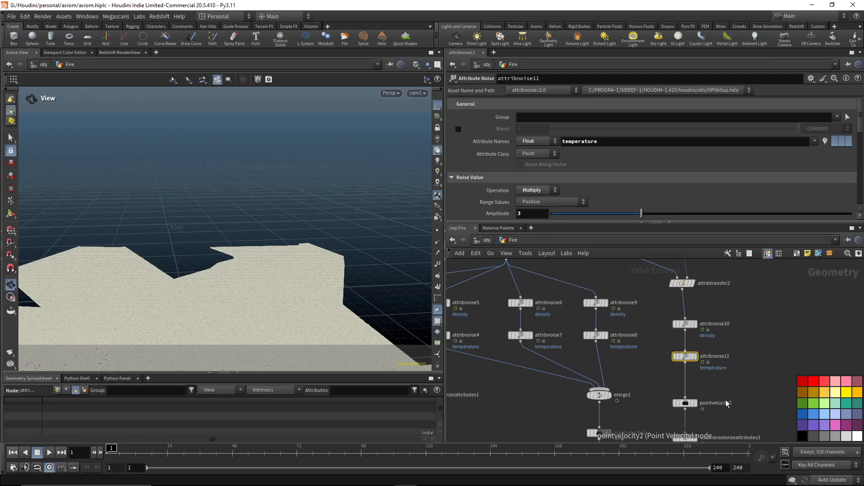
middle_drag(725, 400, 738, 297)
middle_drag(720, 379, 726, 305)
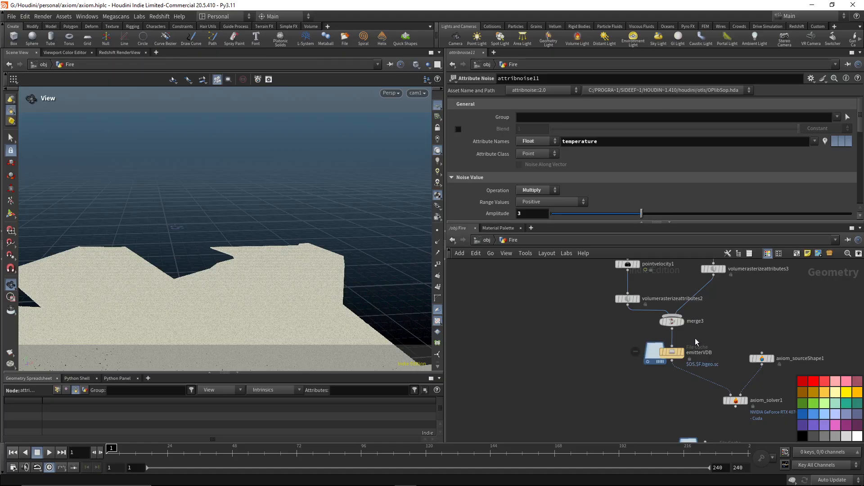
Display the emitterVDB file cache up close, scrub through its animation and return to frame 1.
drag(696, 340, 630, 372)
scroll(701, 345, up, 3)
click(668, 357)
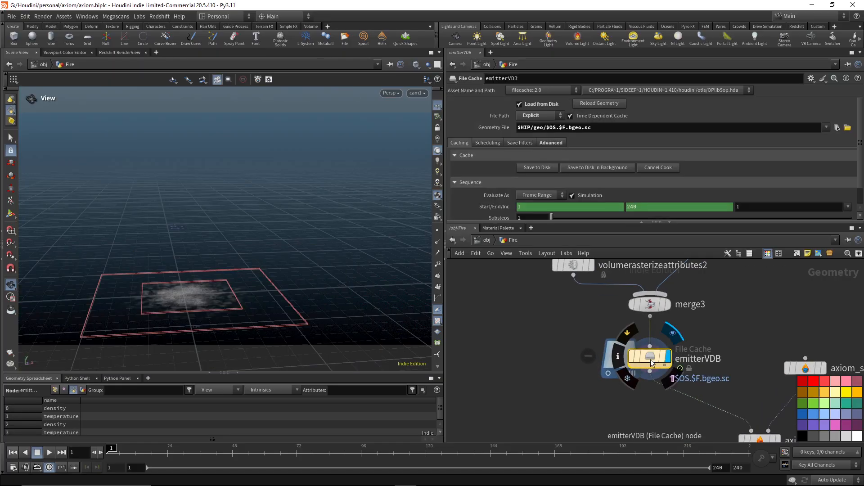
drag(187, 322, 239, 254)
middle_drag(239, 255, 270, 212)
right_drag(252, 268, 326, 295)
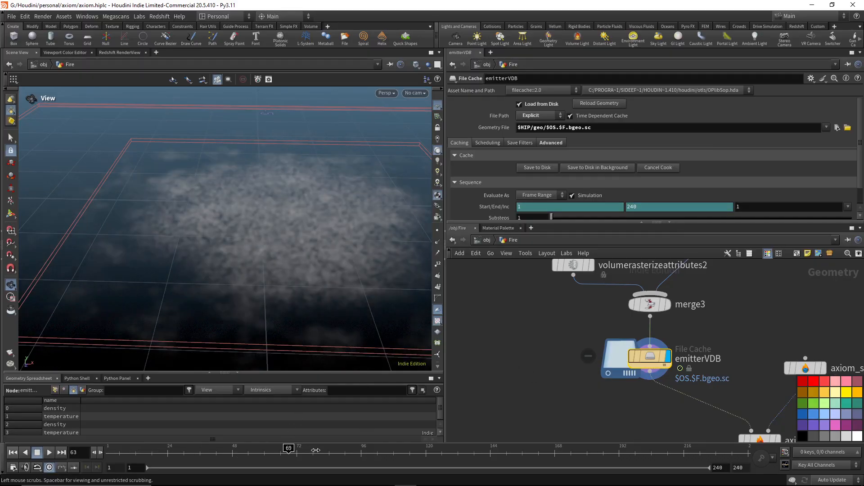
drag(200, 451, 106, 451)
Select and display the axiom_solver1 node below emitterVDB to view its output settings.
middle_drag(681, 406, 577, 306)
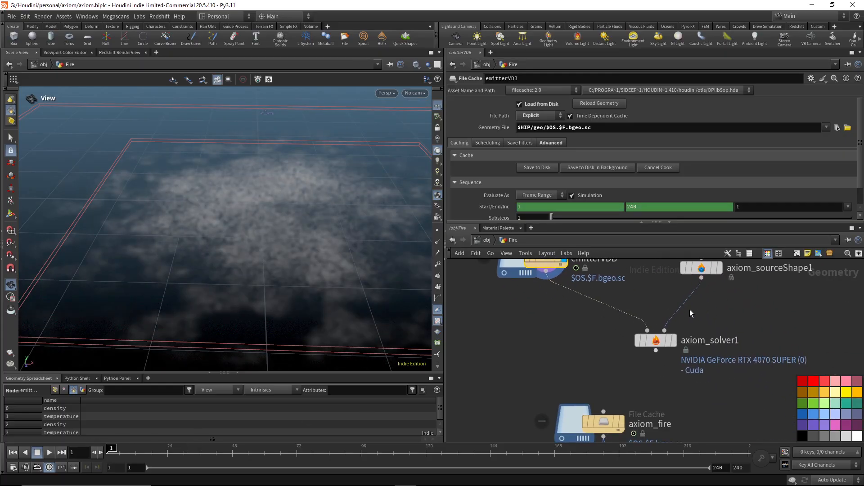
click(675, 341)
click(657, 343)
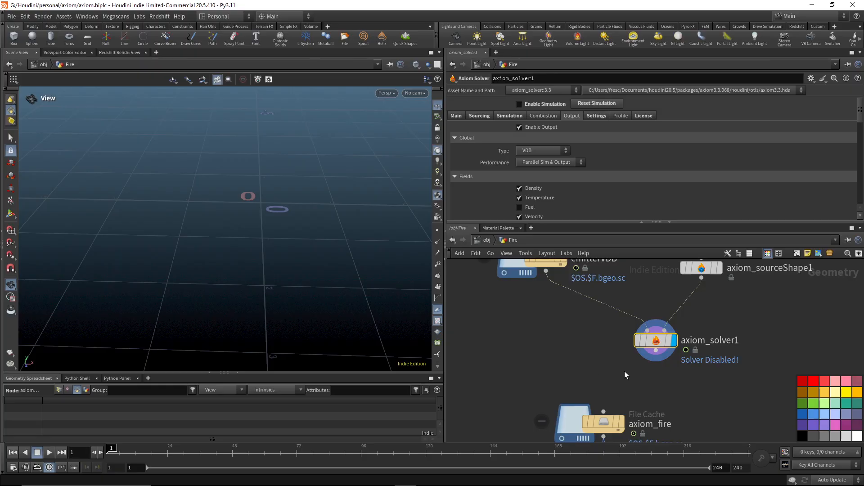
Display the axiom_fire file cache, scrub the fire simulation to about frame 67 and return to frame 1.
middle_drag(625, 375, 633, 326)
click(624, 372)
click(603, 372)
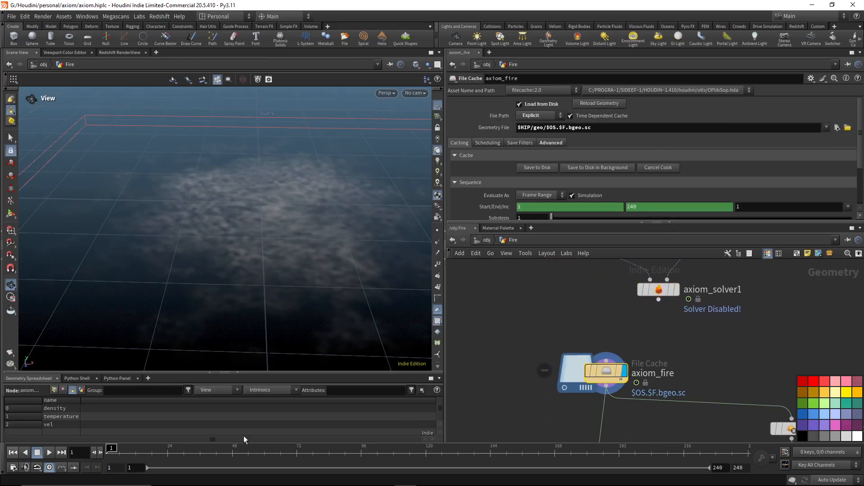
scroll(249, 287, down, 5)
mouse_move(249, 287)
mouse_down()
mouse_move(295, 272)
mouse_move(248, 274)
mouse_up()
click(183, 449)
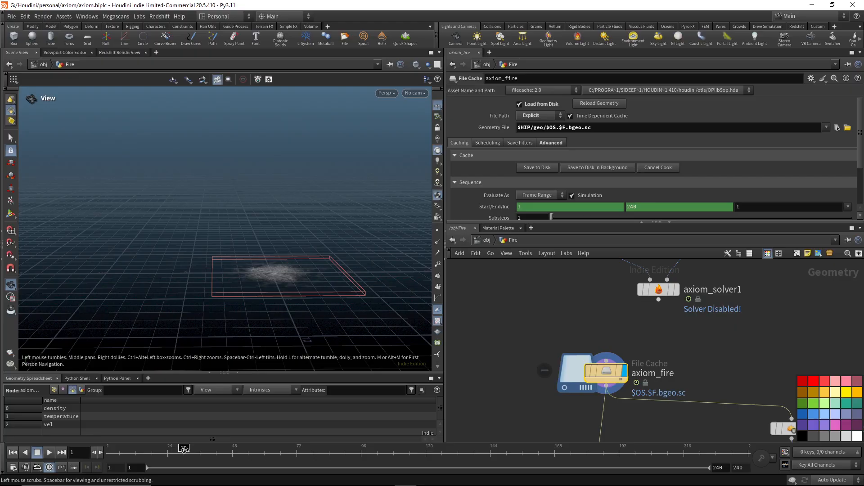
drag(184, 450, 284, 451)
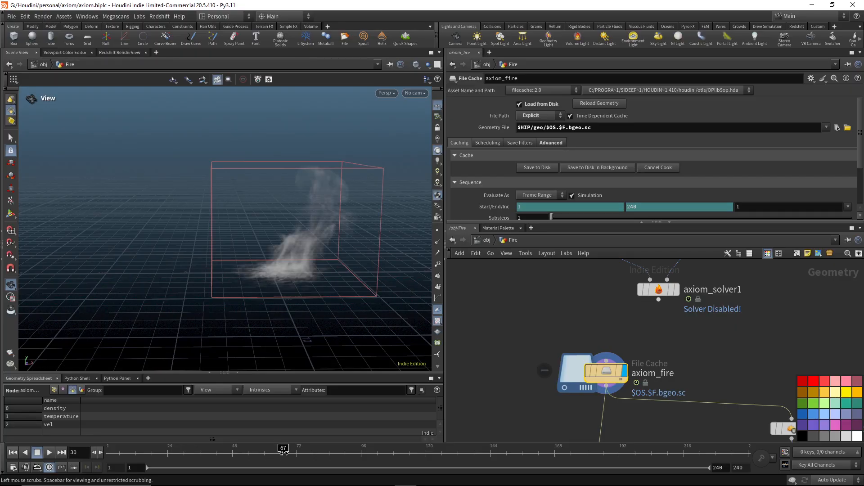
click(15, 452)
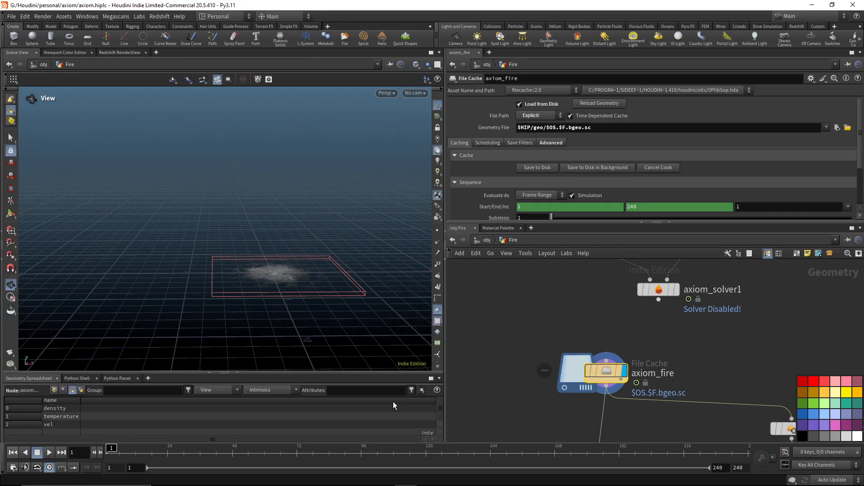
Compare the axiom_fire cache with pyropostprocess1 through their parameters and spreadsheet attributes.
middle_drag(707, 363, 621, 266)
scroll(620, 267, down, 3)
middle_drag(615, 329, 542, 321)
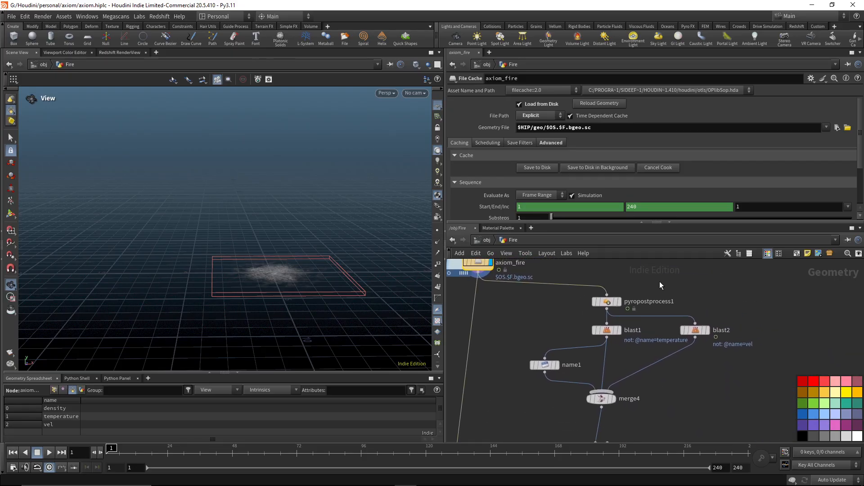
click(597, 301)
scroll(581, 310, up, 3)
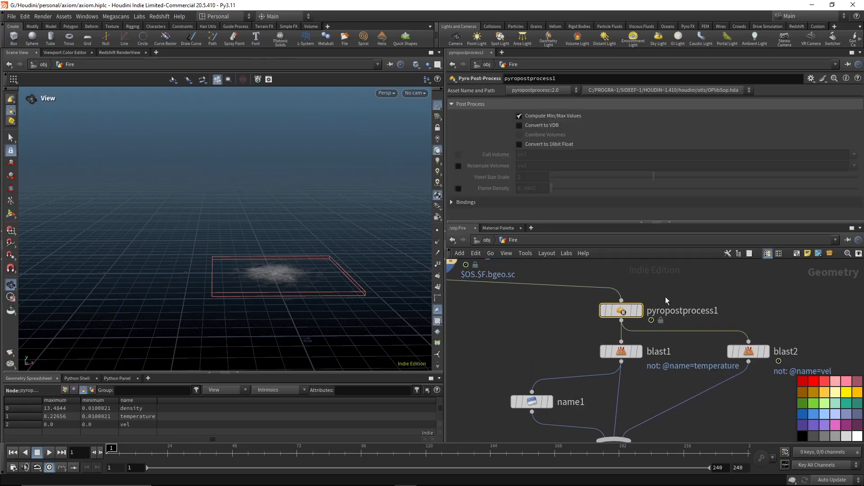
middle_drag(547, 336, 578, 338)
middle_drag(566, 297, 609, 340)
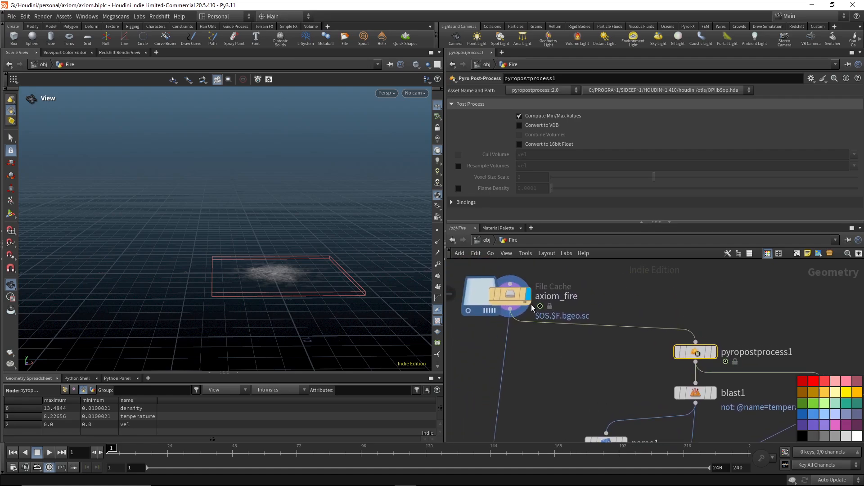
click(510, 296)
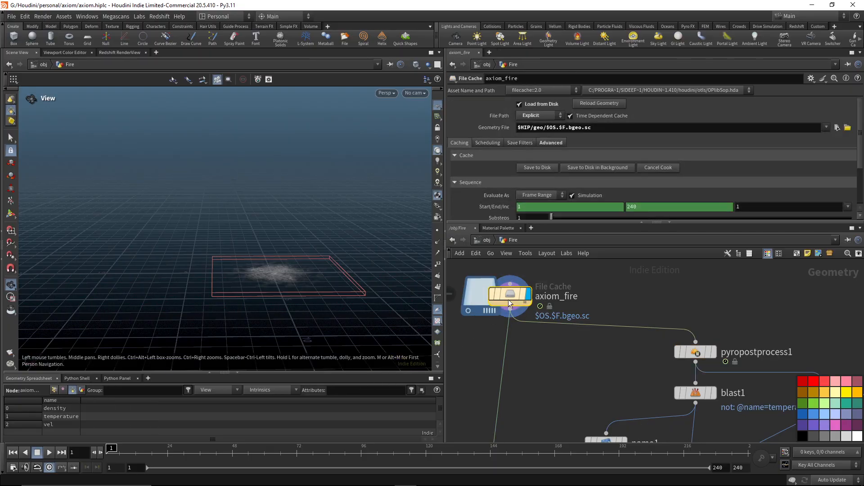
middle_drag(625, 380, 586, 337)
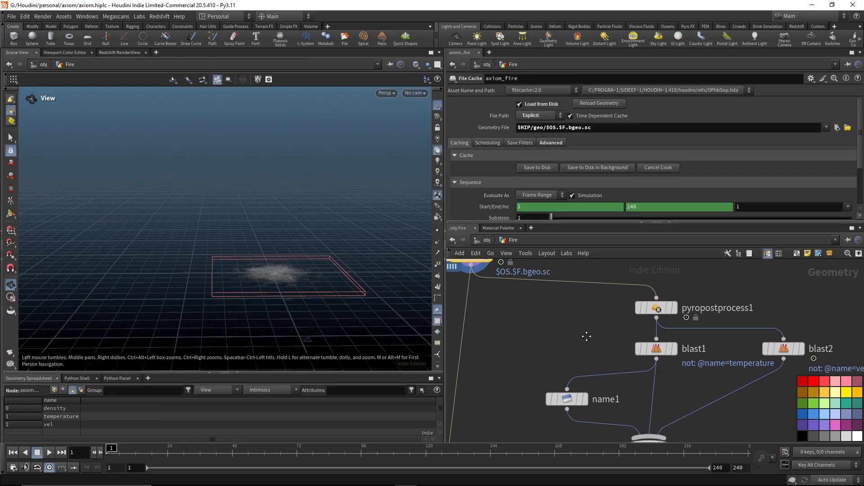
click(653, 308)
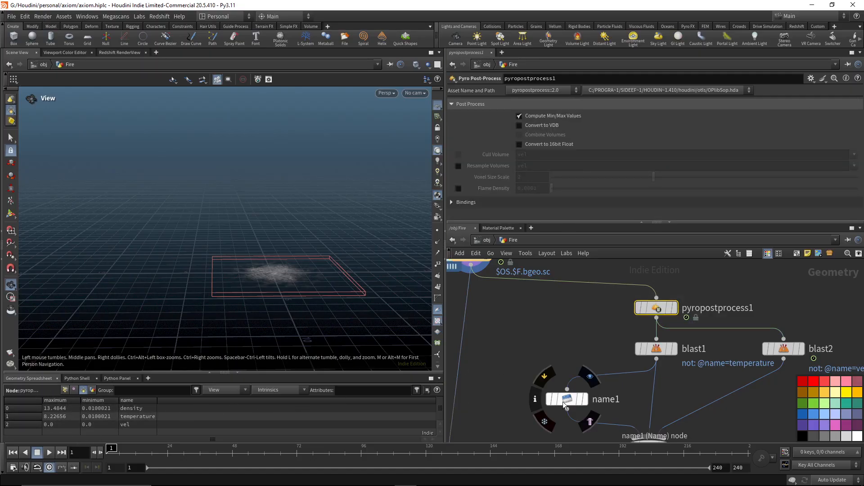
Follow the blast and name branches below pyropostprocess1 and select merge4, where they join.
middle_drag(485, 372, 480, 298)
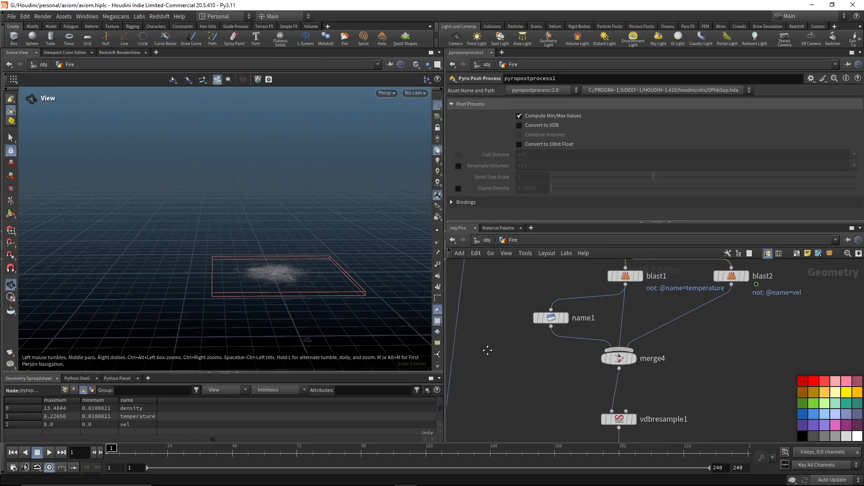
mouse_move(488, 350)
middle_down()
mouse_move(501, 303)
mouse_move(490, 336)
mouse_move(504, 347)
mouse_move(496, 354)
middle_up()
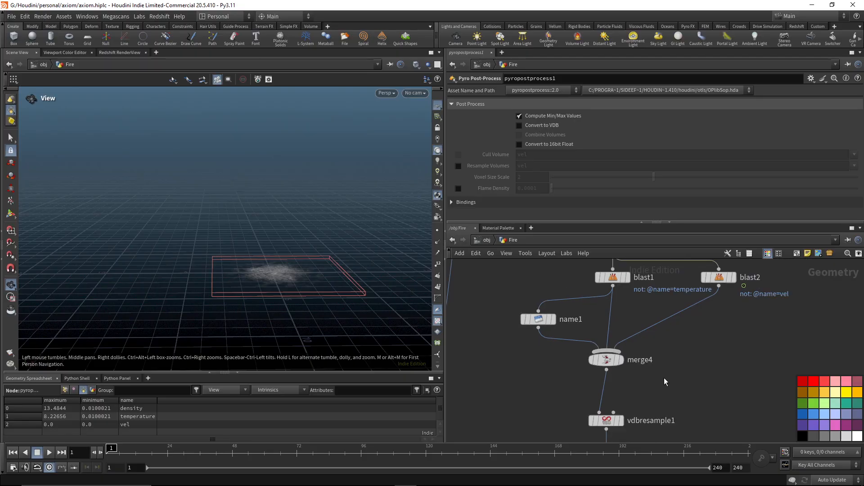
middle_drag(664, 381, 661, 413)
drag(653, 400, 556, 366)
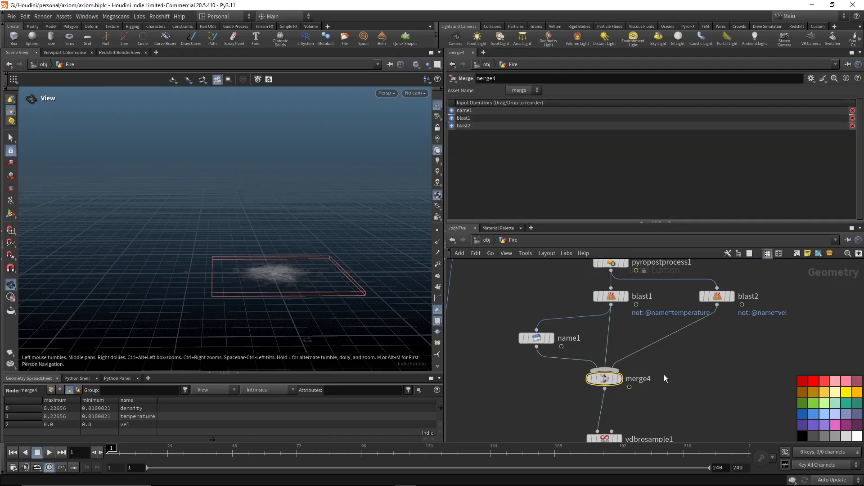
Move the name1 node slightly and review the parameters of blast1 and name1.
middle_drag(664, 375, 666, 382)
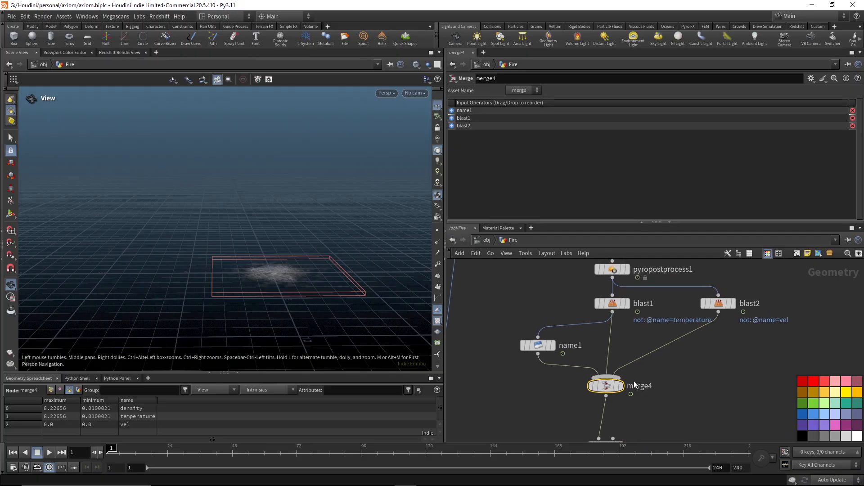
drag(540, 347, 540, 341)
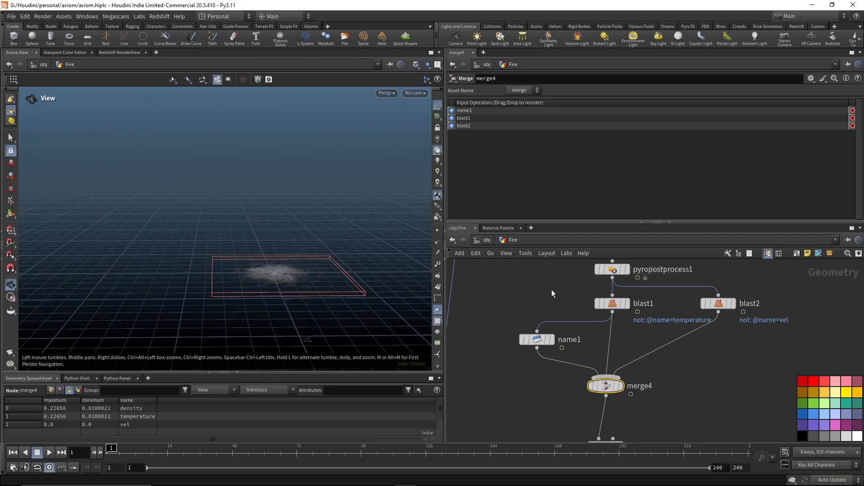
click(613, 304)
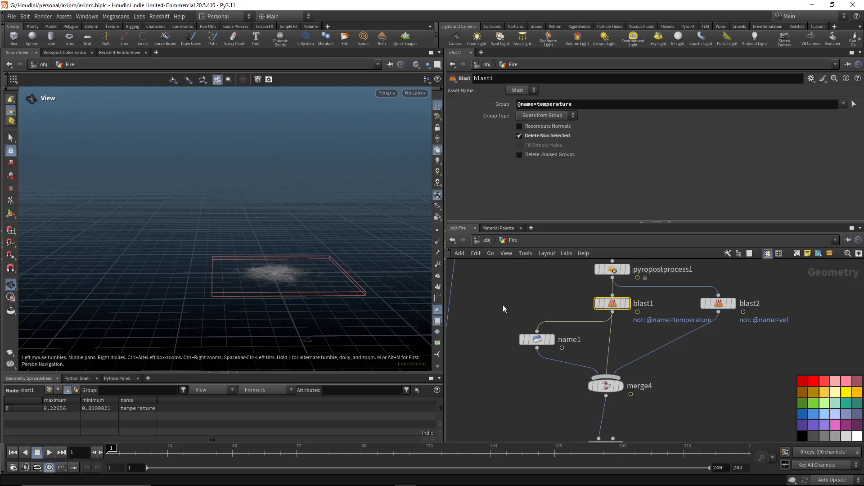
drag(503, 304, 542, 380)
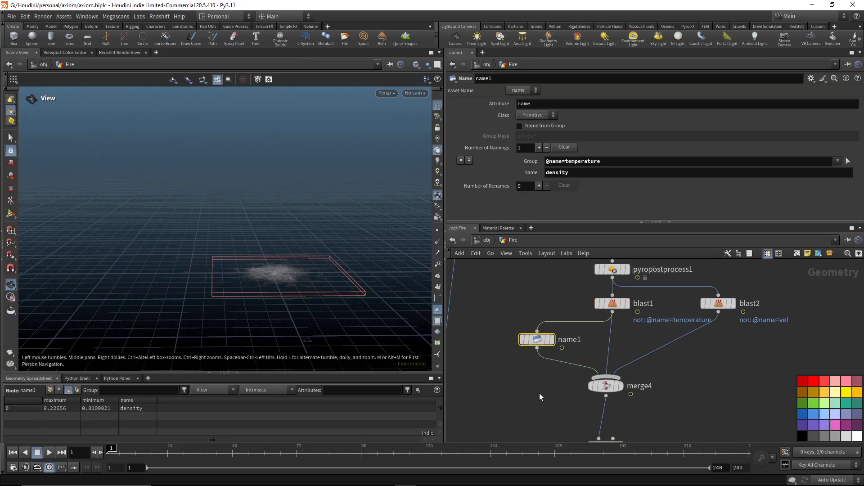
Select merge4 and open its node information to check the volumes it outputs.
middle_drag(663, 382, 631, 434)
click(700, 339)
middle_drag(692, 385, 736, 309)
drag(669, 376, 588, 335)
middle_drag(685, 380, 648, 323)
middle_click(590, 290)
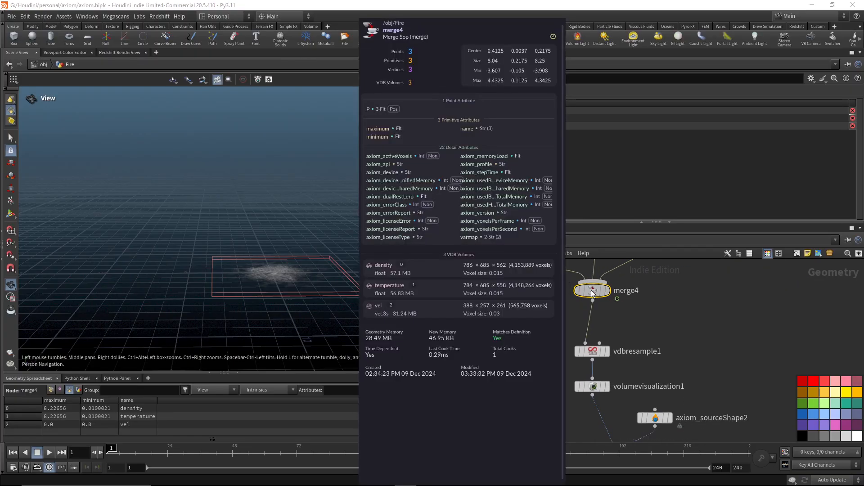
Review the parameters of vdbresample1 and volumevisualization1 below merge4.
mouse_move(664, 324)
mouse_down()
mouse_move(557, 356)
mouse_move(558, 362)
mouse_up()
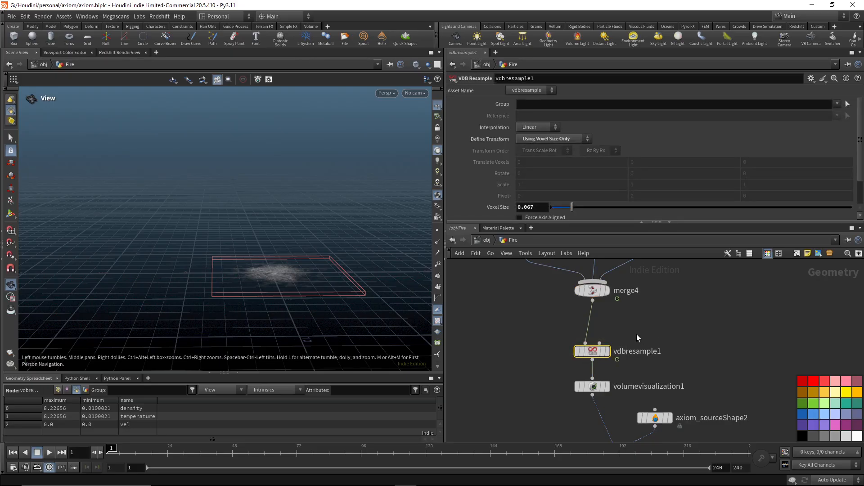
middle_drag(640, 342, 641, 296)
drag(619, 335, 537, 350)
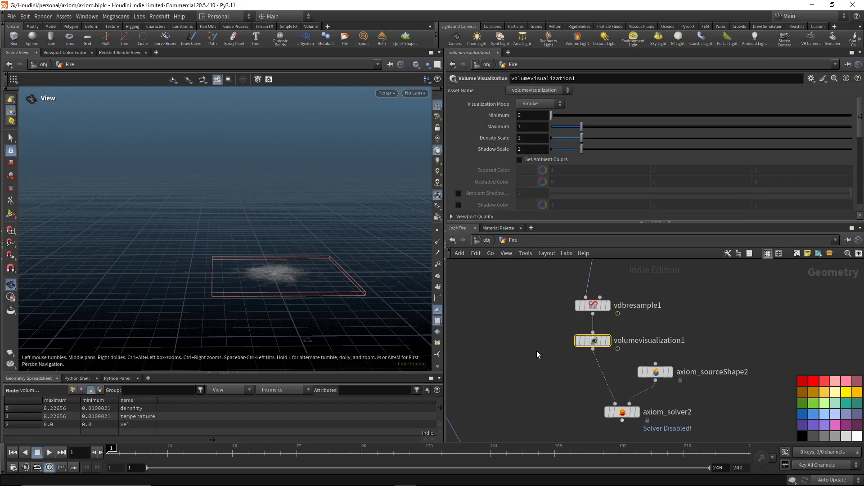
middle_drag(654, 311, 647, 333)
drag(621, 311, 550, 339)
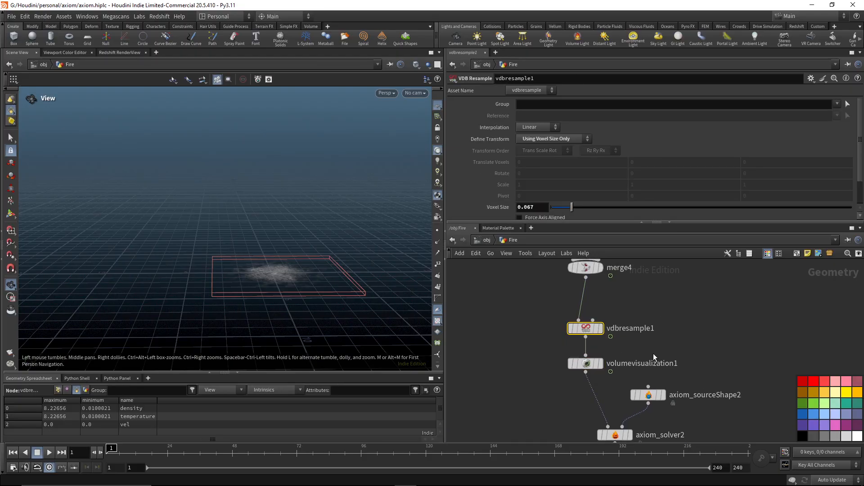
middle_drag(653, 353, 670, 310)
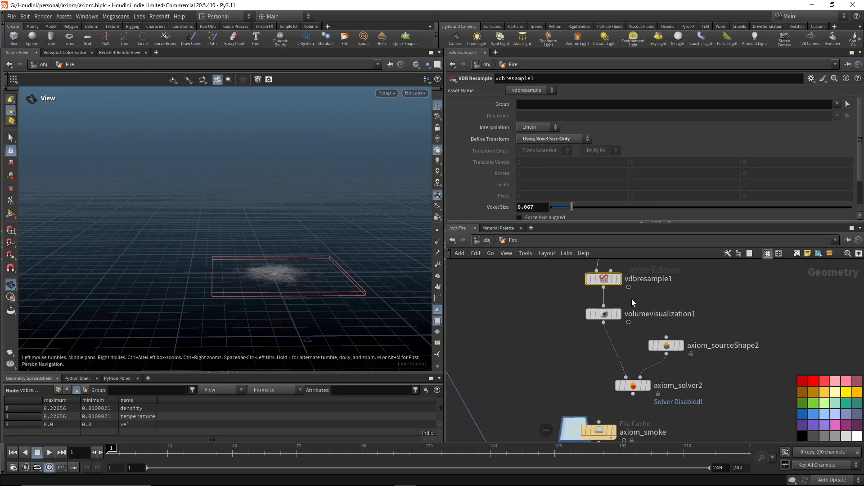
drag(630, 296, 549, 273)
drag(634, 298, 543, 328)
Display volumevisualization1, preview the smoke source at frame 70 and return to frame 1.
mouse_move(724, 363)
middle_down()
mouse_move(727, 336)
mouse_move(735, 360)
middle_up()
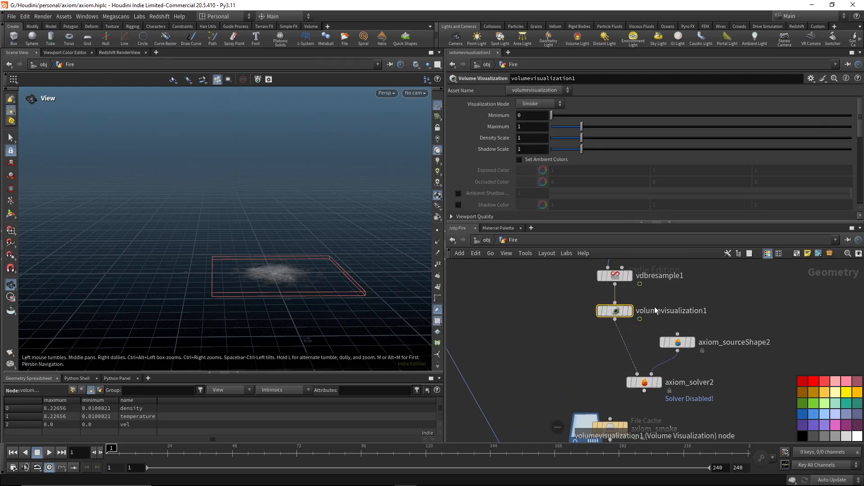
click(626, 312)
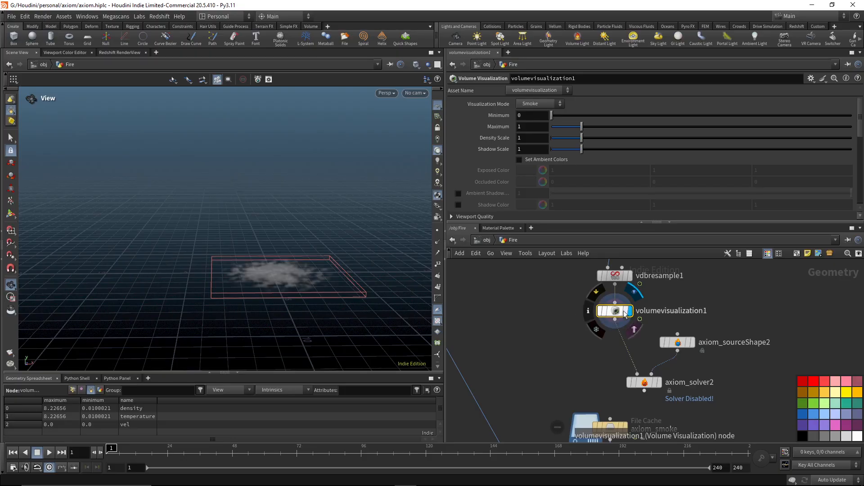
click(292, 449)
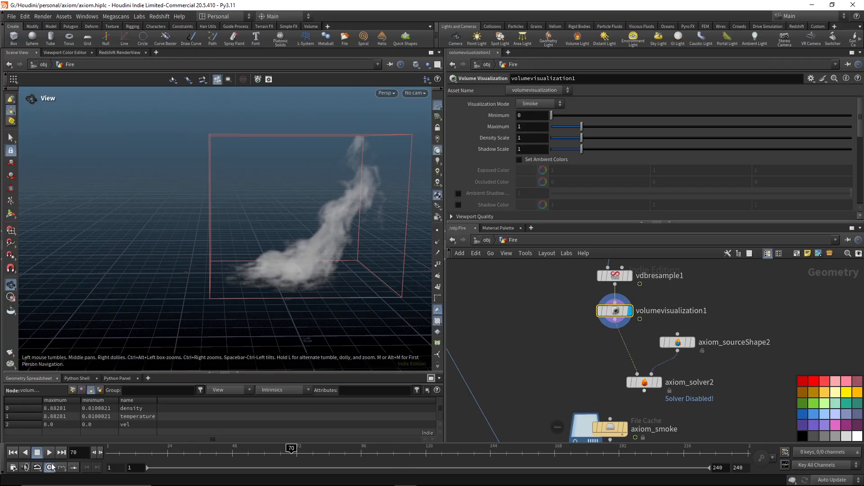
click(12, 453)
Review the sourcing settings of axiom_solver2 and continue down the network to the axiom_smoke cache.
click(644, 382)
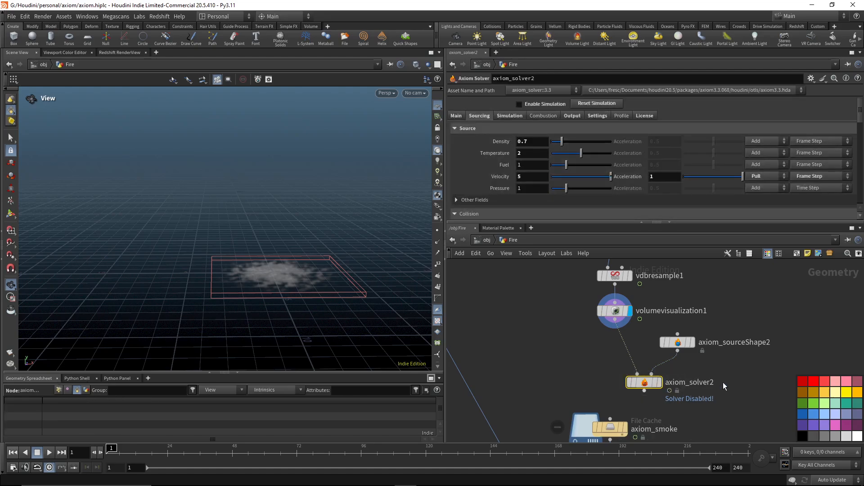
middle_drag(730, 367, 676, 339)
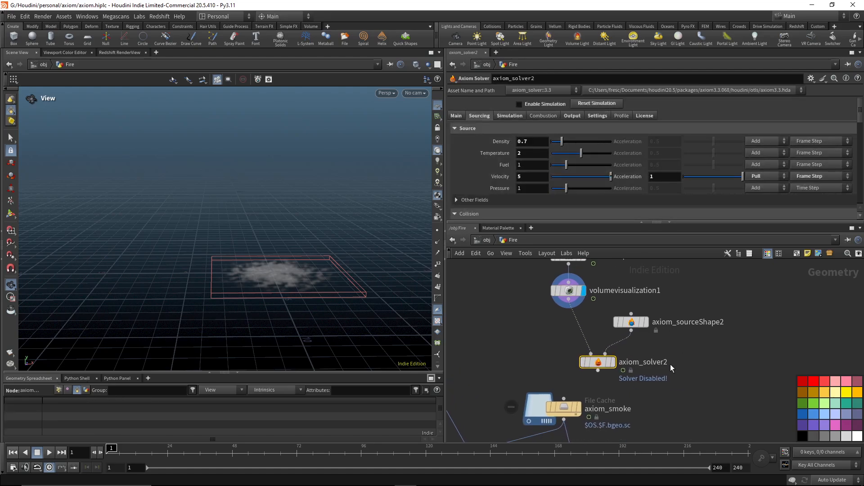
scroll(683, 360, down, 8)
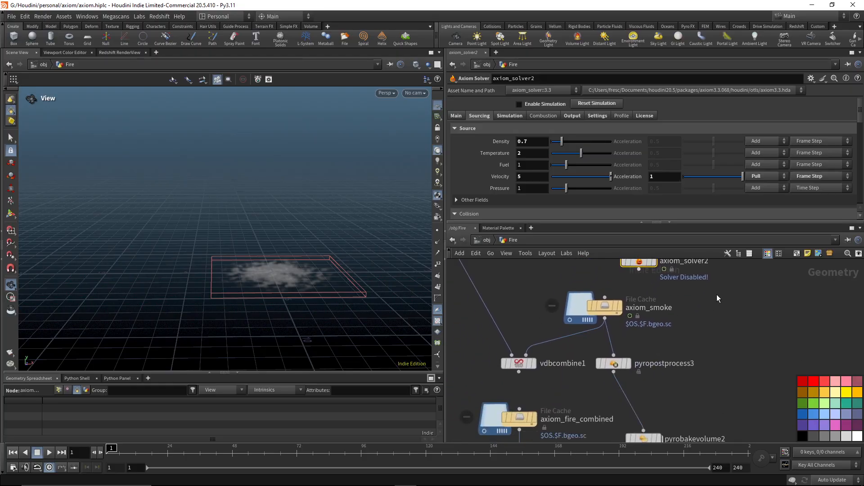
Display the axiom_smoke file cache and preview the cached smoke at frame 95.
scroll(580, 326, up, 3)
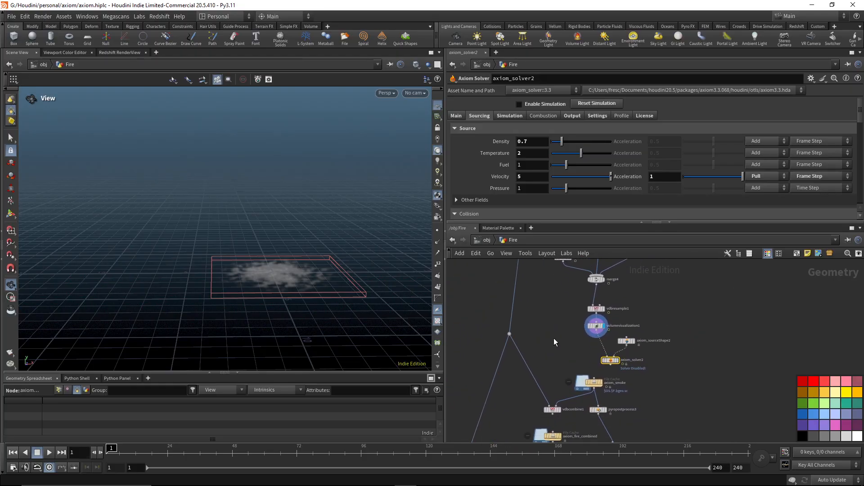
scroll(553, 339, up, 4)
middle_drag(566, 356, 563, 270)
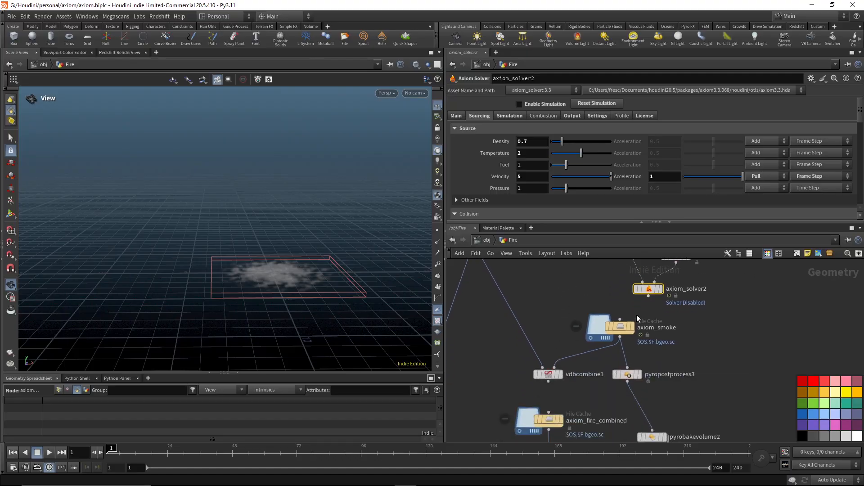
scroll(642, 334, up, 3)
click(624, 326)
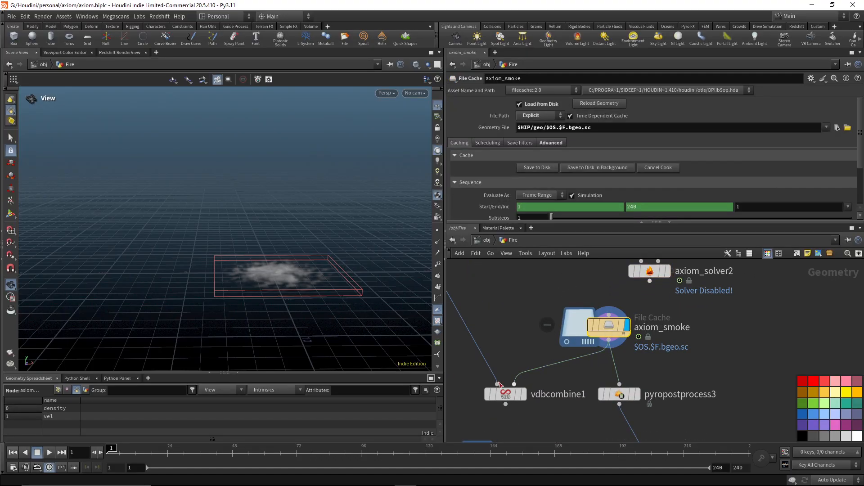
click(361, 456)
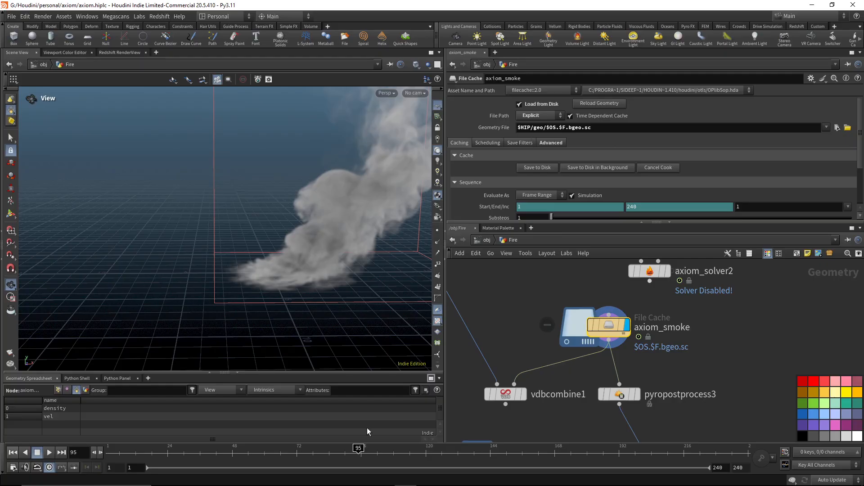
middle_drag(365, 227, 237, 264)
scroll(237, 264, down, 5)
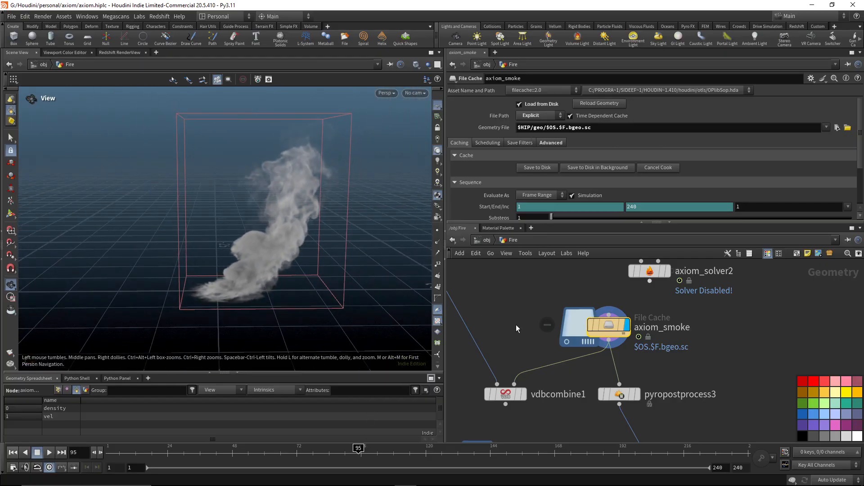
Display the axiom_fire_combined file cache located below vdbcombine1.
scroll(717, 323, down, 3)
scroll(716, 325, down, 3)
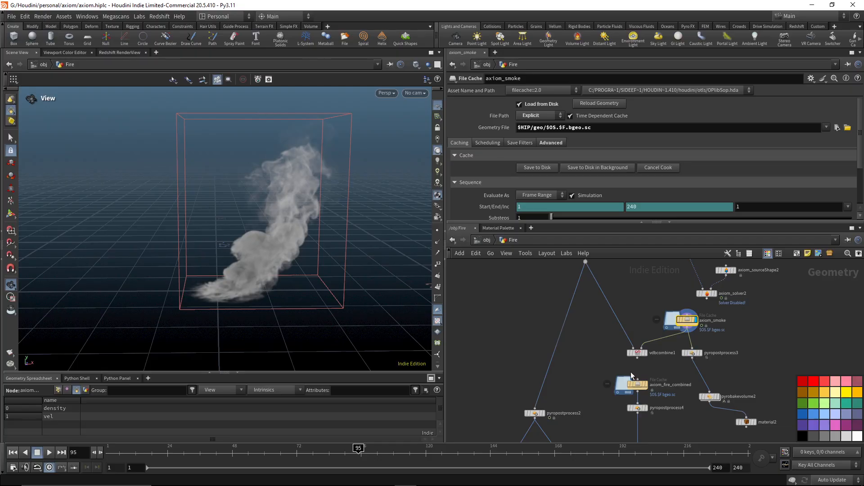
middle_drag(614, 369, 576, 311)
scroll(572, 315, up, 2)
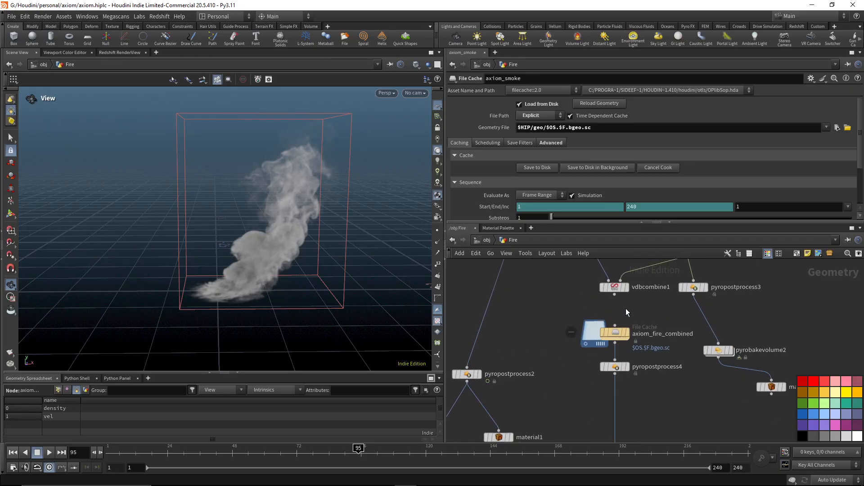
mouse_move(628, 333)
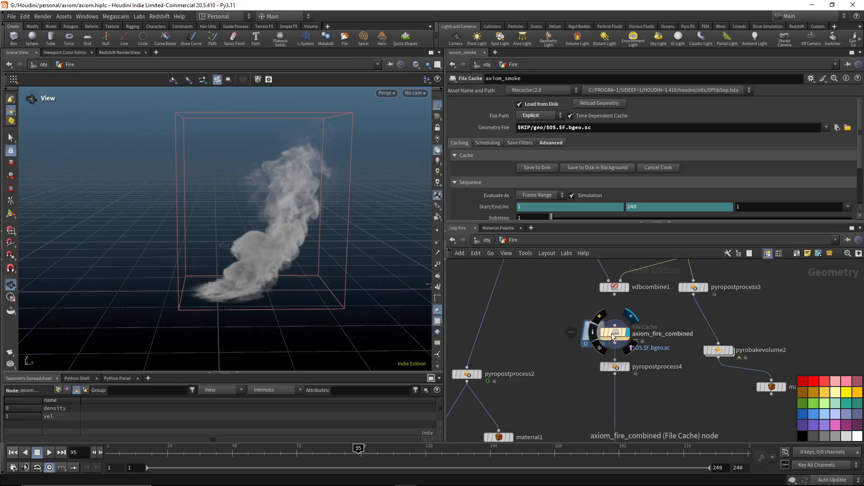
click(613, 336)
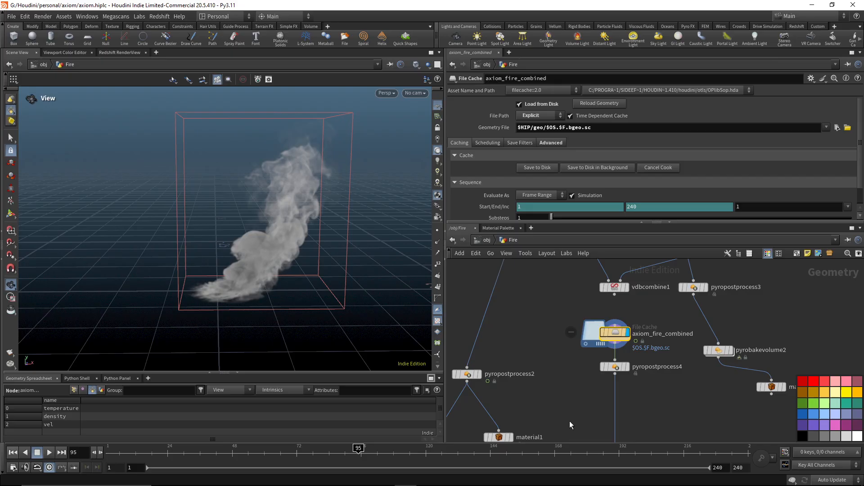
middle_drag(599, 393, 641, 337)
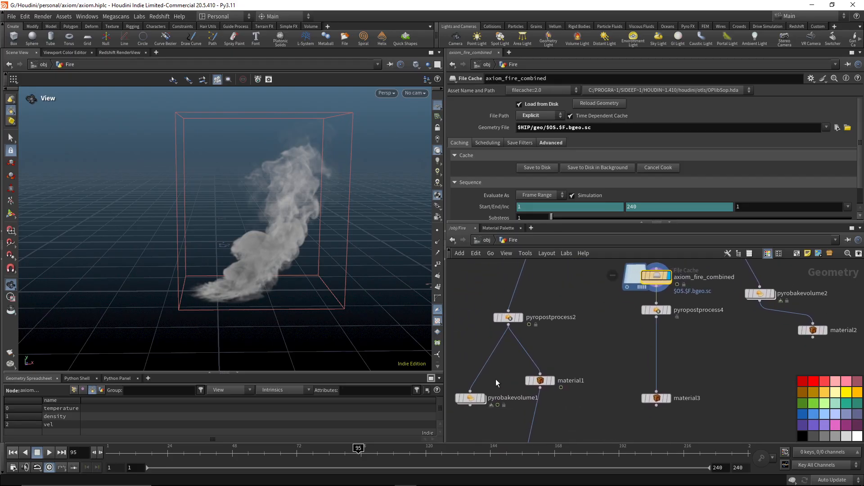
middle_drag(467, 409, 487, 396)
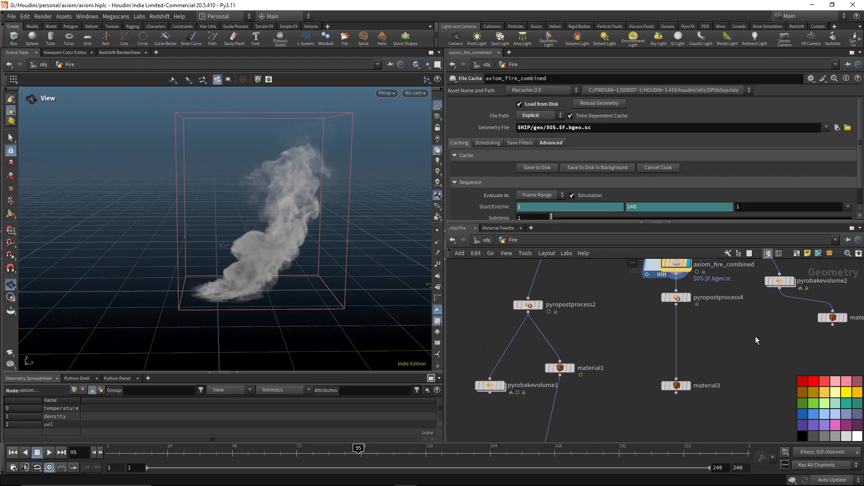
click(488, 393)
scroll(600, 392, down, 2)
key(Escape)
Inspect the combined-cache network inside the Fire_Smoke object and return to the Fire network.
click(487, 239)
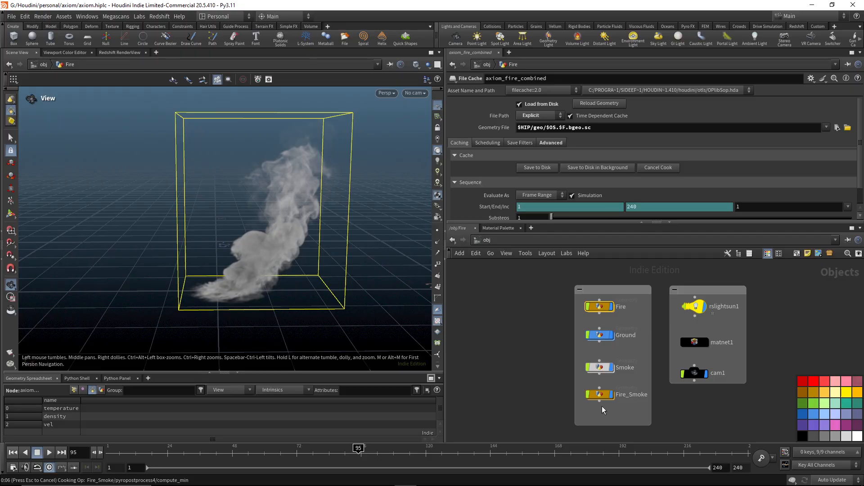
double_click(602, 405)
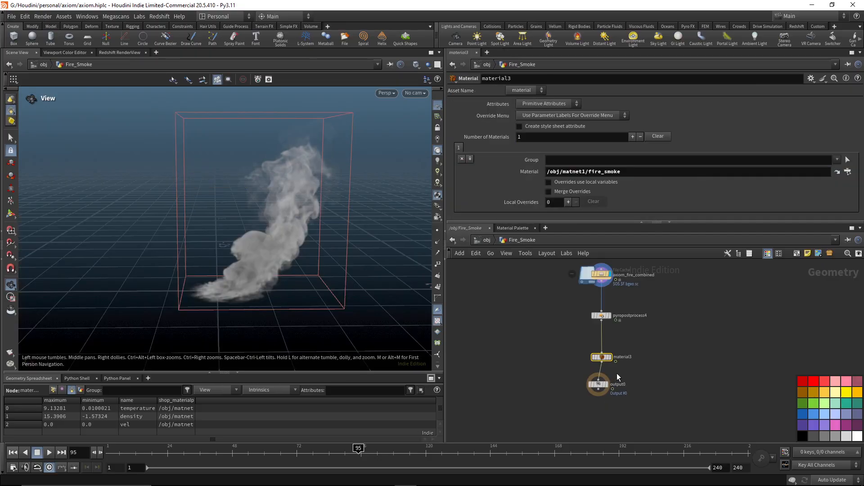
click(487, 240)
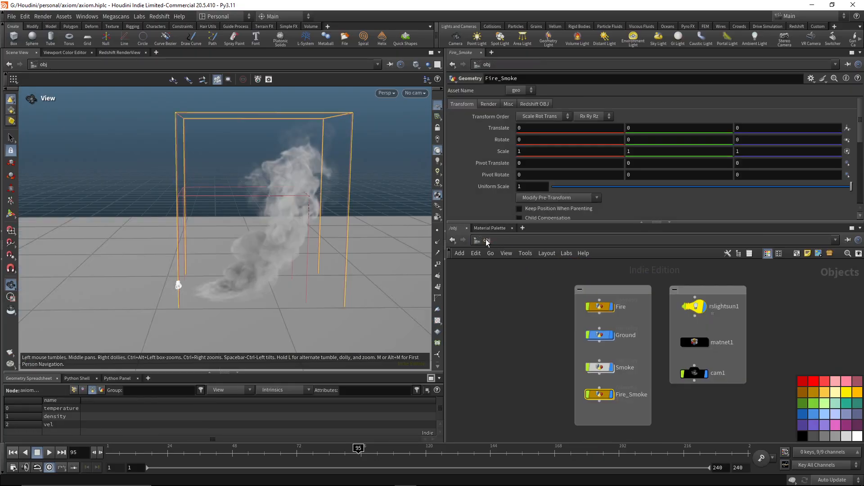
double_click(594, 298)
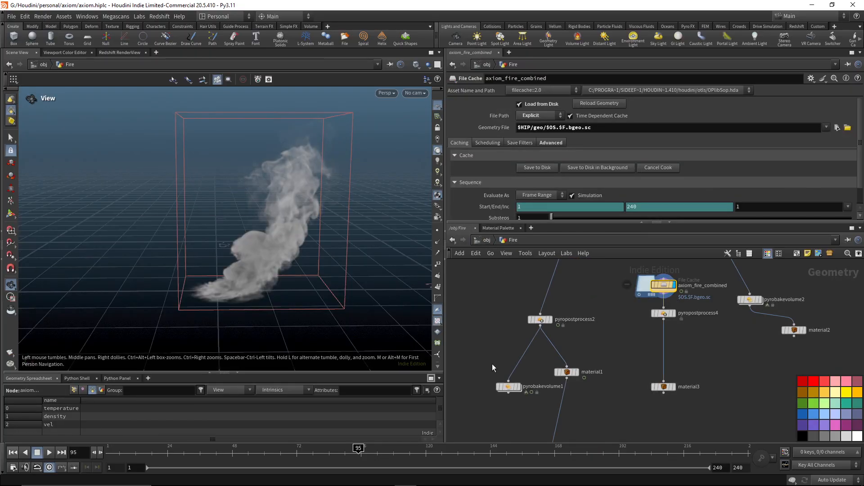
Duplicate pyrobakevolume1, connect the copy to the output of pyropostprocess4 and display it.
drag(483, 369, 539, 402)
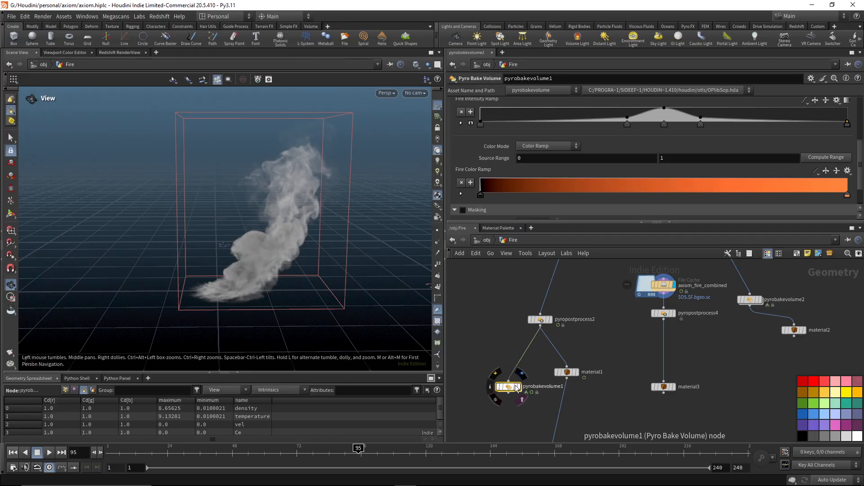
alt+drag(512, 385, 609, 338)
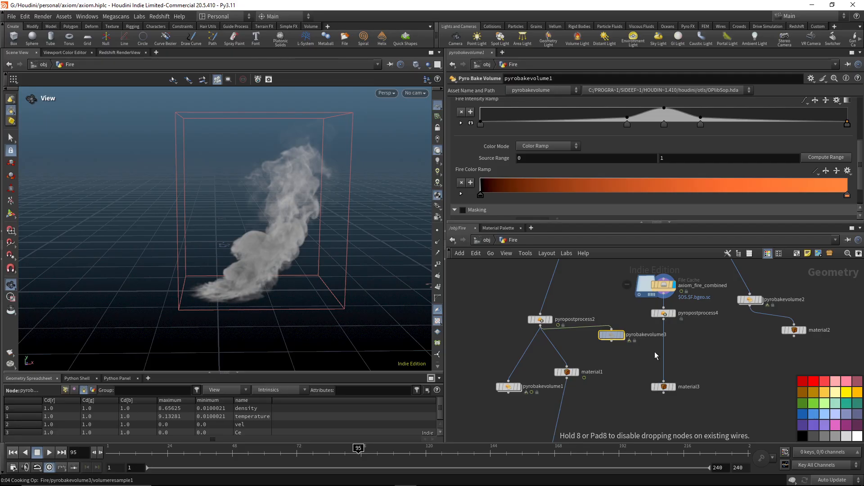
scroll(666, 356, up, 3)
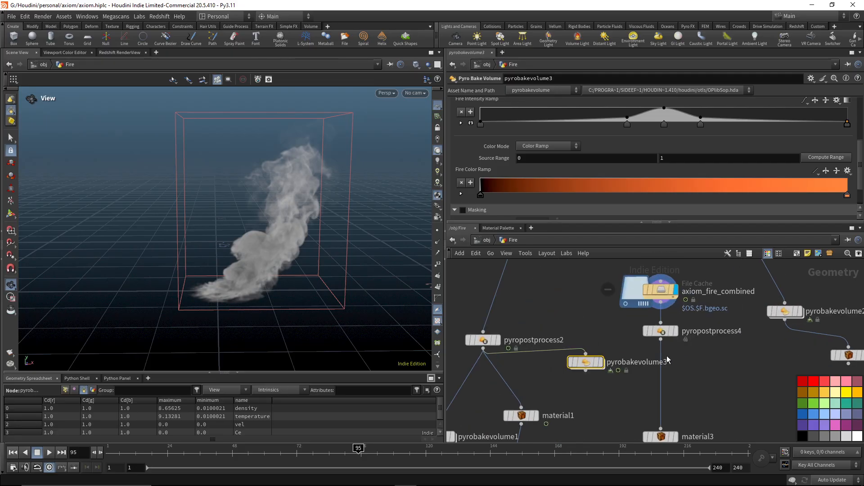
click(661, 340)
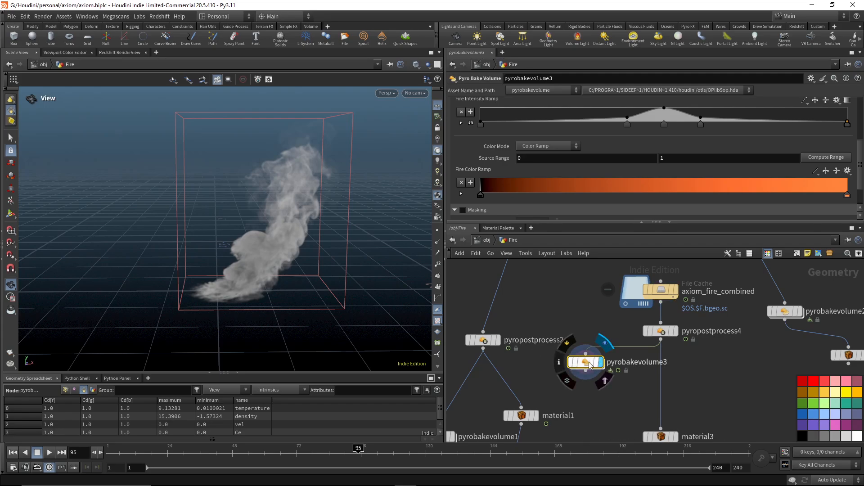
Enable Smoke on pyrobakevolume3 and inspect the combined fire and smoke in the viewport.
scroll(503, 142, up, 2)
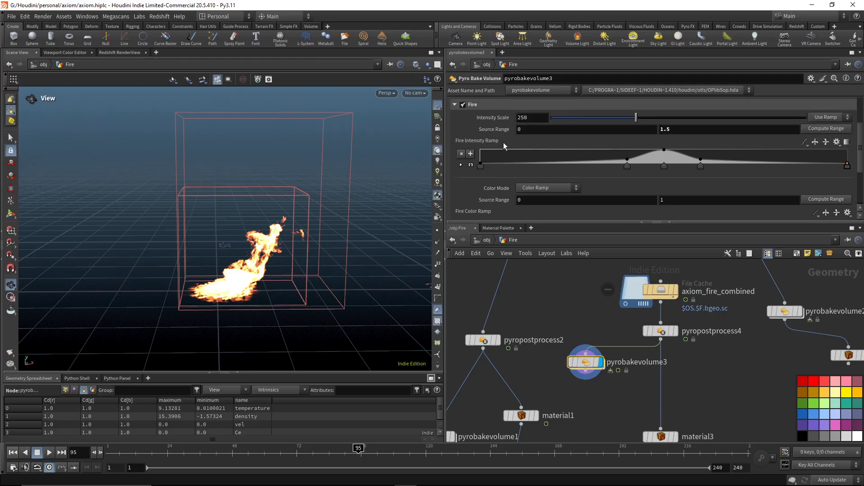
scroll(495, 137, up, 2)
click(459, 134)
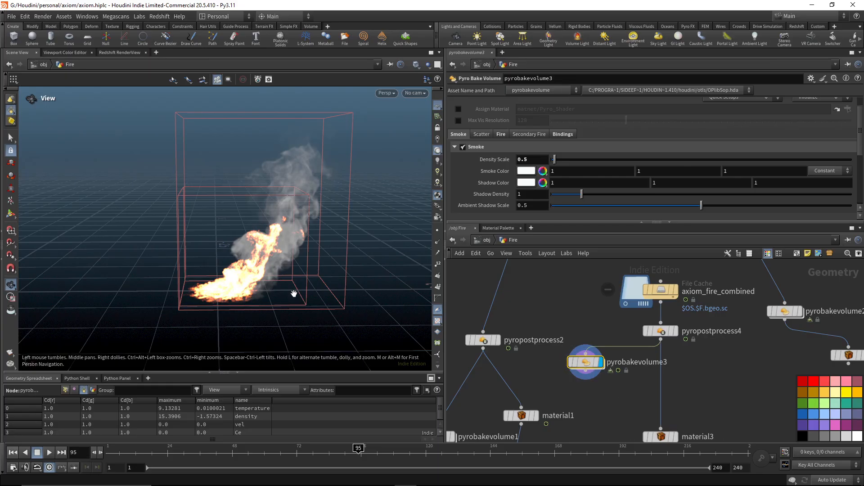
drag(293, 293, 292, 280)
middle_drag(292, 279, 264, 299)
Move axiom_fire_combined, pyropostprocess4, pyrobakevolume3 and material3 together into the empty area beside the smoke branch.
middle_drag(647, 382, 657, 408)
scroll(688, 369, down, 3)
scroll(560, 396, down, 5)
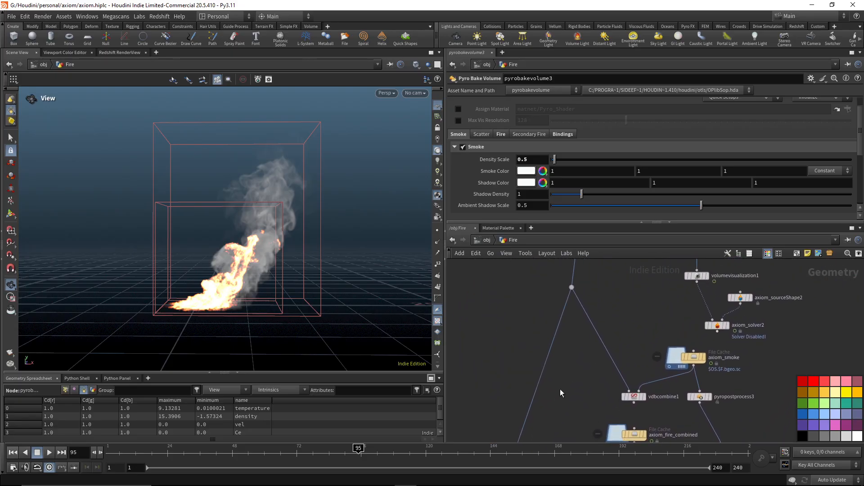
middle_drag(563, 389, 564, 313)
scroll(592, 362, up, 5)
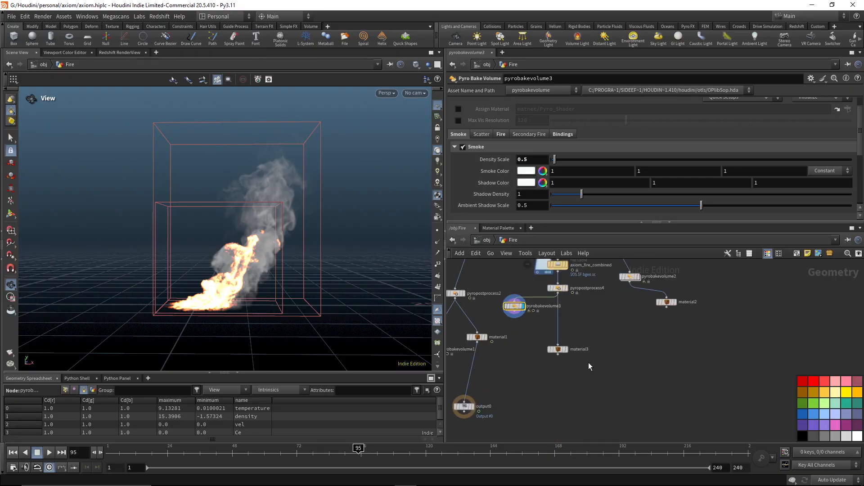
middle_drag(589, 366, 616, 421)
drag(617, 420, 767, 280)
middle_drag(668, 295, 656, 357)
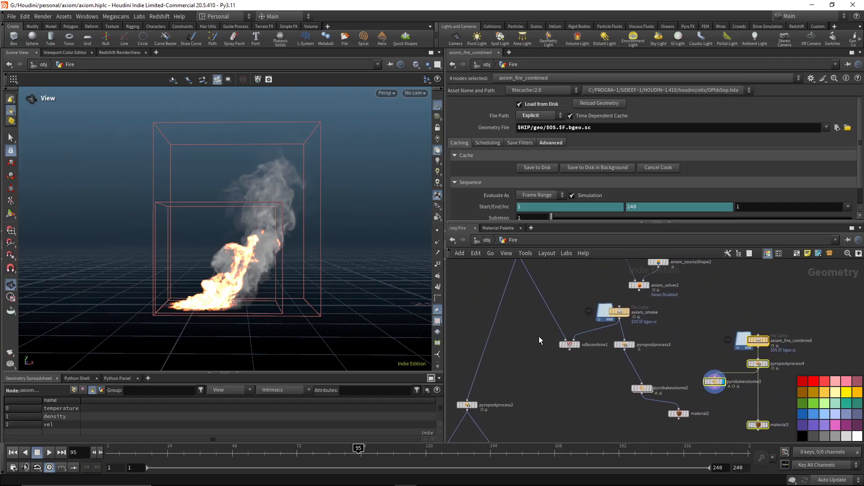
Deselect the moved nodes and review the post-process settings of pyropostprocess2 in the fire branch.
middle_drag(538, 337, 533, 379)
scroll(534, 379, up, 3)
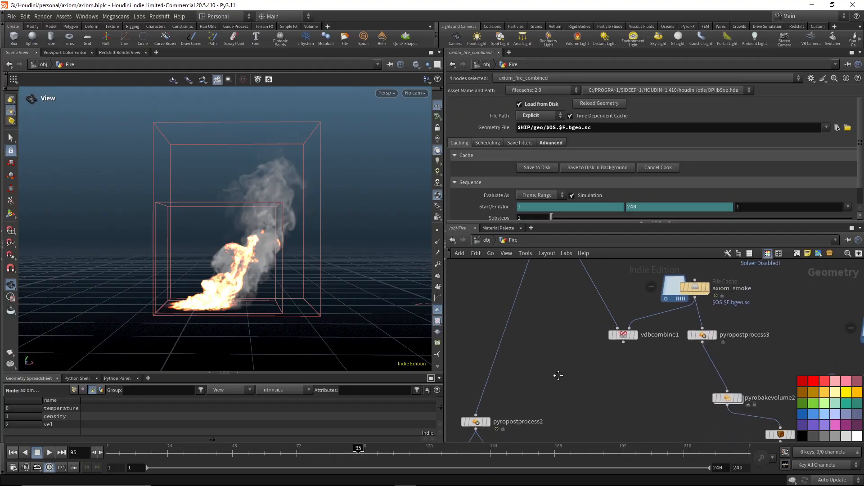
click(584, 347)
middle_drag(575, 385, 598, 315)
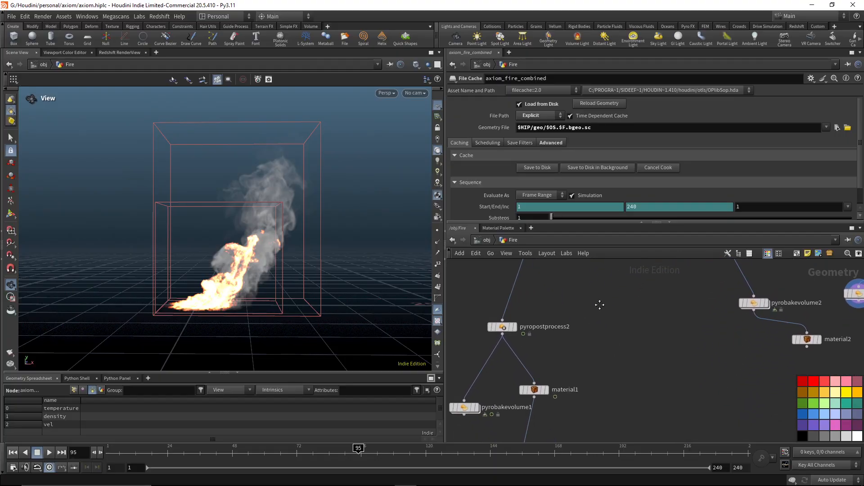
scroll(598, 316, down, 3)
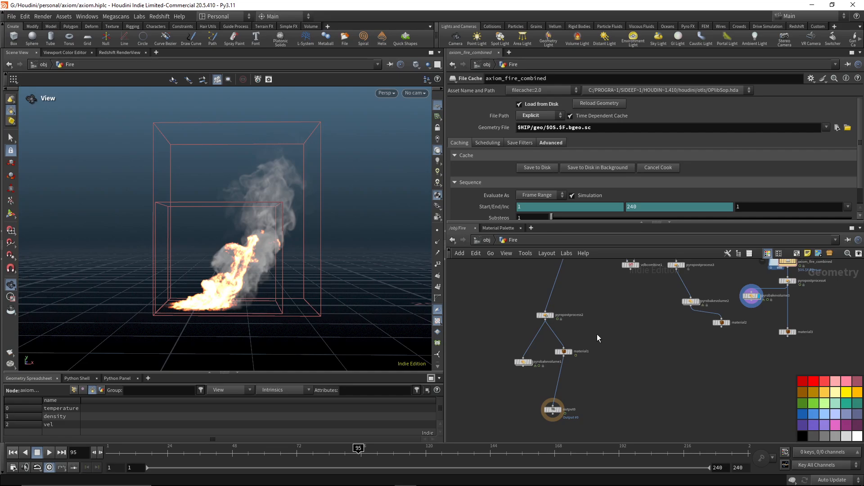
scroll(596, 331, up, 3)
middle_drag(587, 314, 632, 325)
scroll(572, 328, down, 3)
click(545, 345)
scroll(595, 344, up, 3)
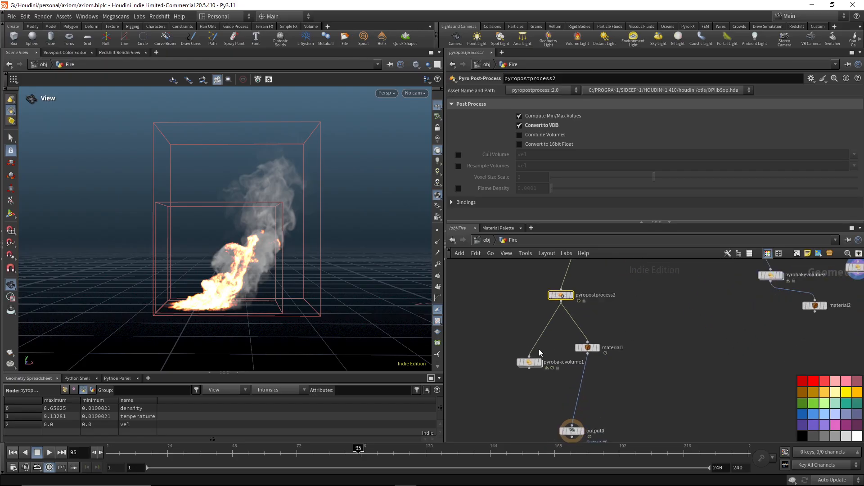
Review the fire settings and volume bindings of pyrobakevolume1.
drag(495, 344, 548, 378)
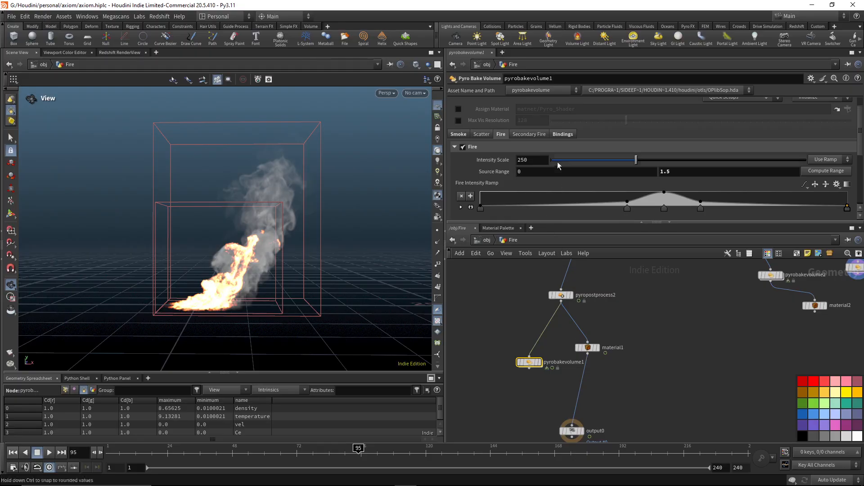
click(561, 134)
scroll(553, 155, down, 3)
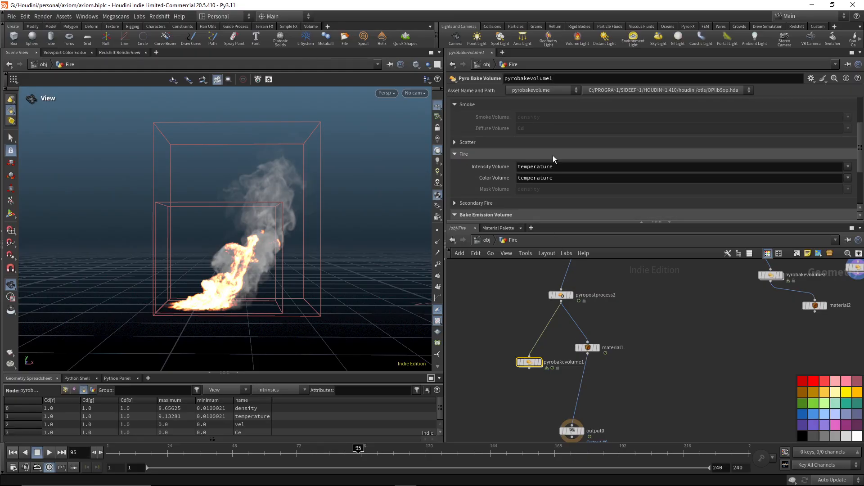
scroll(553, 161, up, 3)
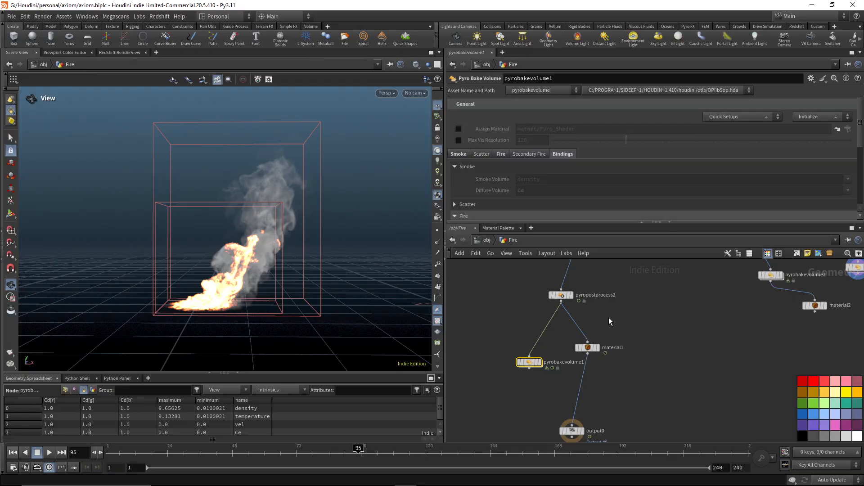
Check the material assignment on material1 and go up to the object level.
middle_drag(612, 298, 590, 302)
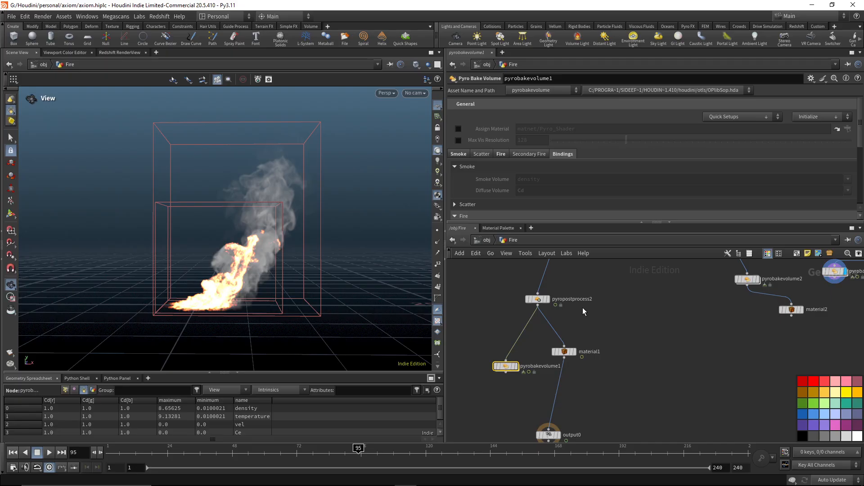
drag(596, 333, 540, 366)
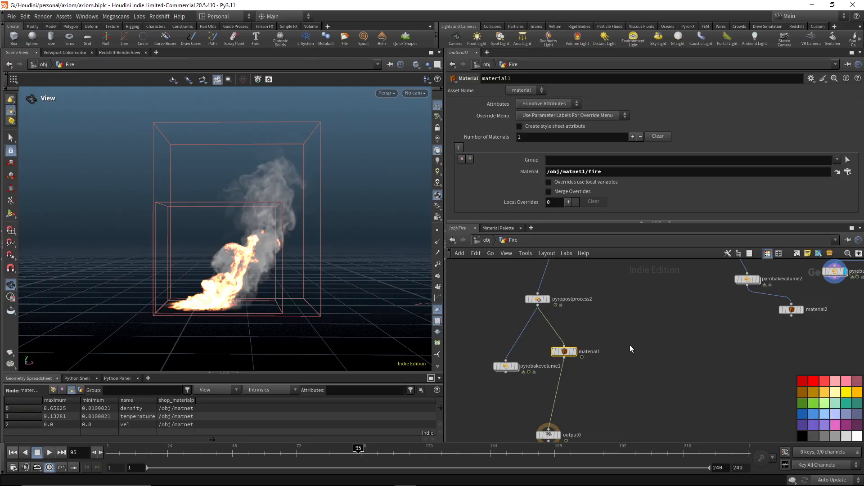
click(479, 239)
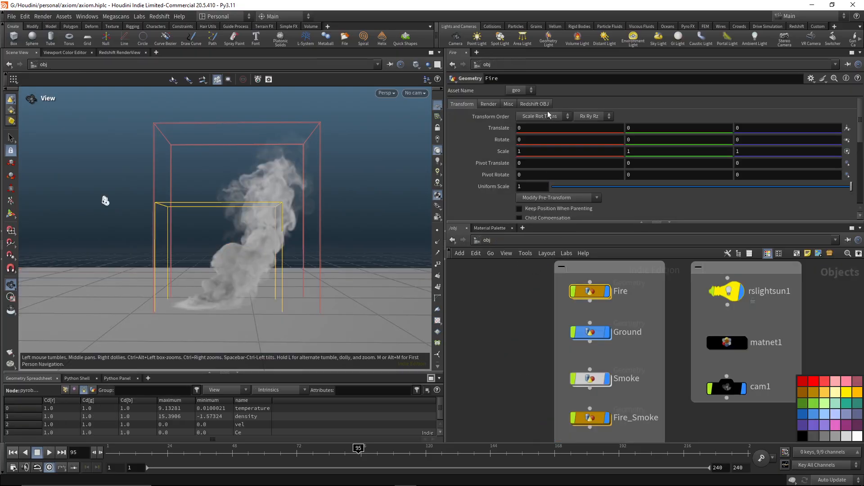
Review the render settings of the Fire object and its Redshift volume options.
click(487, 103)
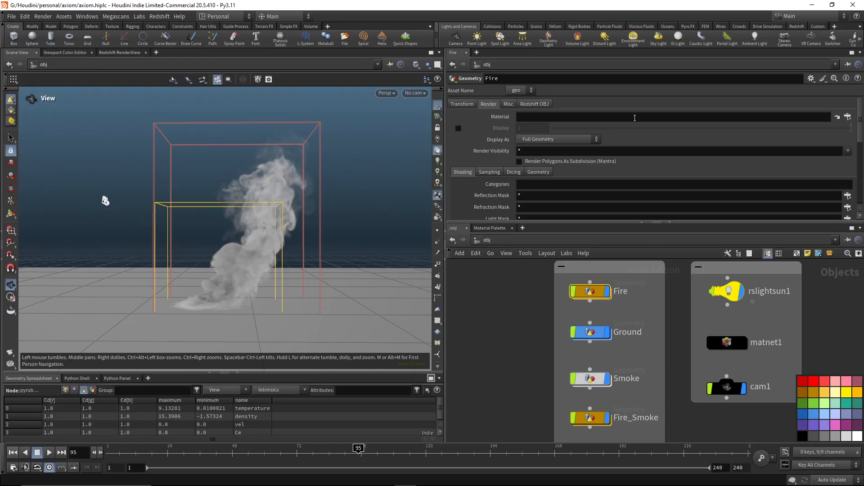
click(535, 104)
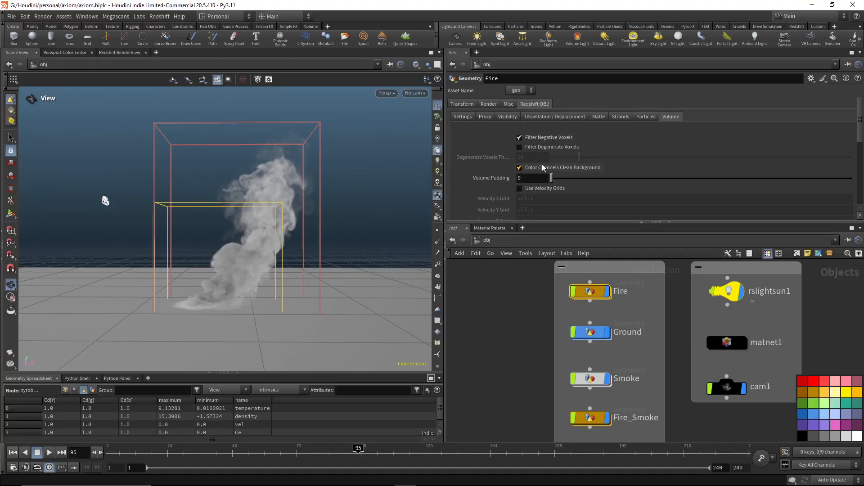
scroll(527, 173, down, 2)
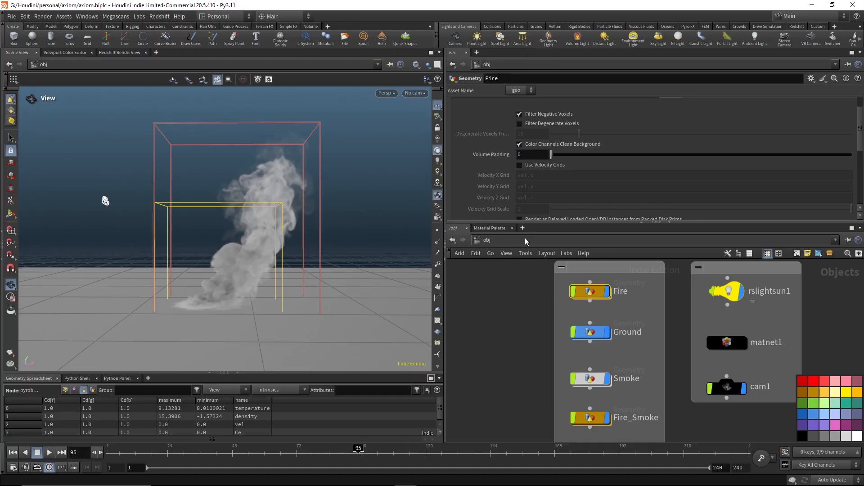
scroll(525, 148, up, 1)
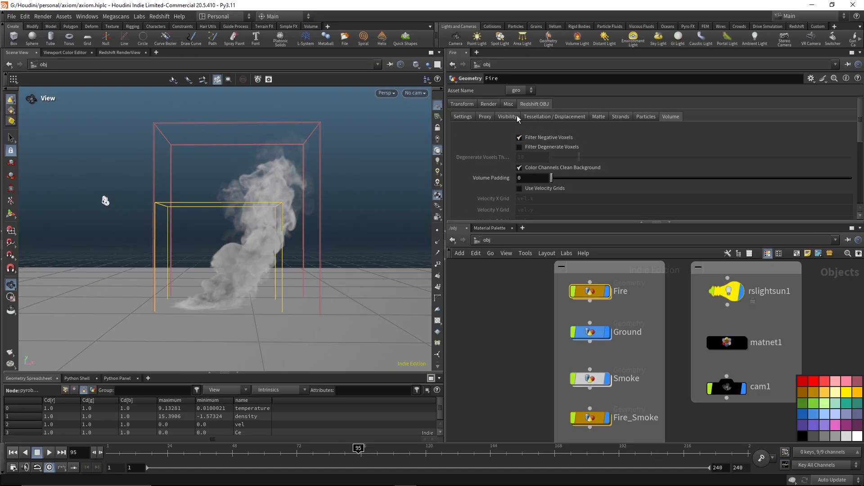
click(494, 106)
click(538, 105)
Enter the Fire network to look over its material and post-process branches, and return to the object level.
mouse_move(585, 293)
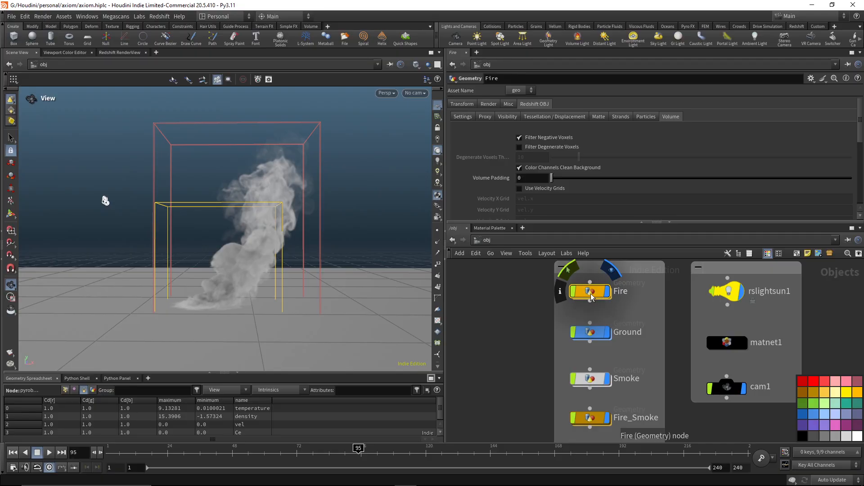
double_click(591, 294)
middle_drag(604, 323, 574, 331)
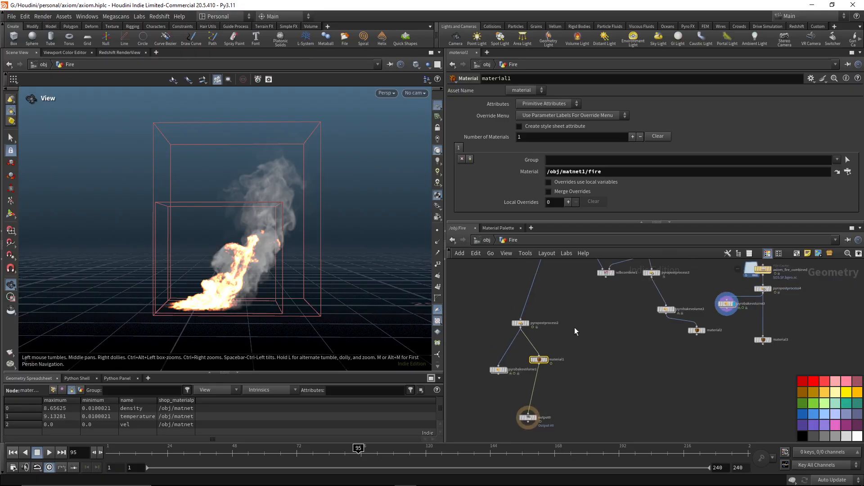
scroll(581, 317, up, 5)
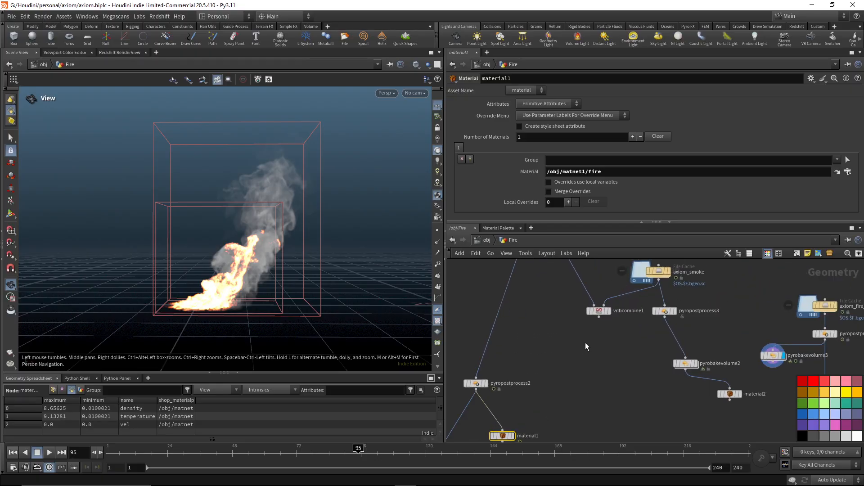
scroll(585, 342, down, 3)
click(488, 241)
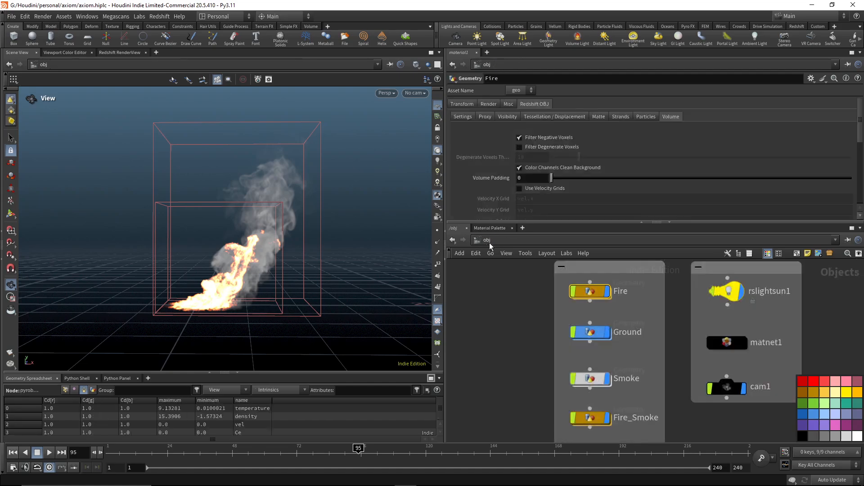
Check the candidate objects of Redshift_ROP1 in the out network, and render frame 95 in the Redshift RenderView.
click(630, 245)
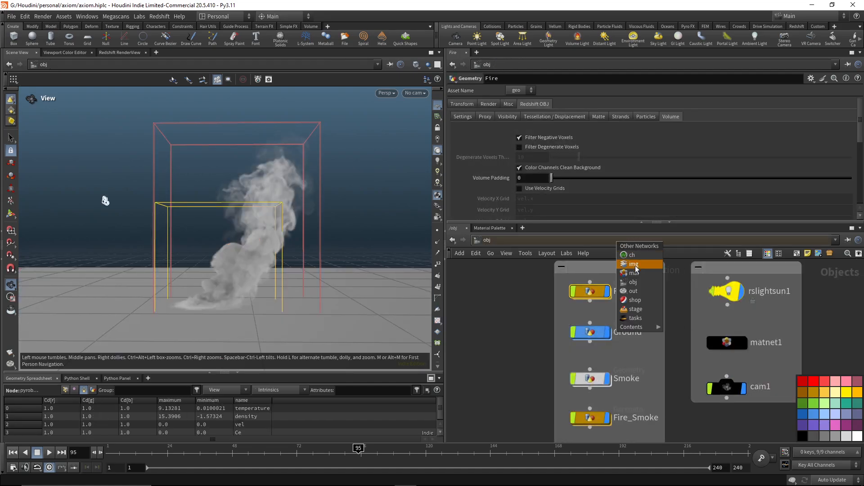
click(633, 291)
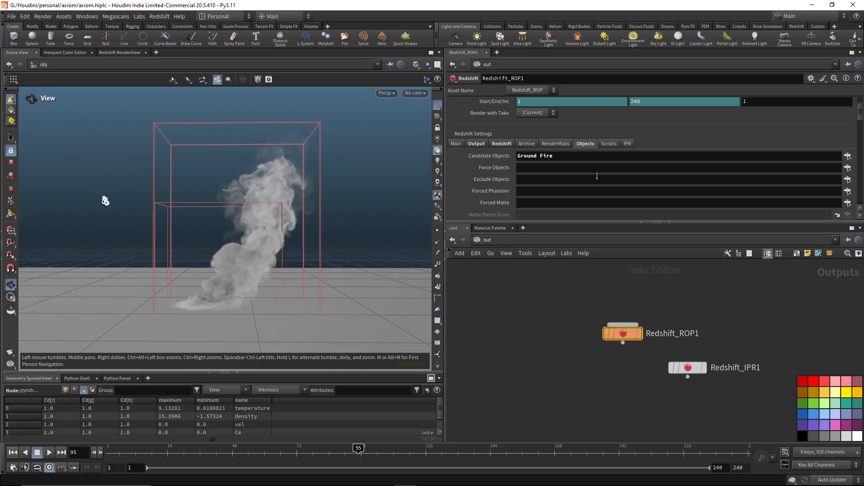
click(514, 243)
click(523, 283)
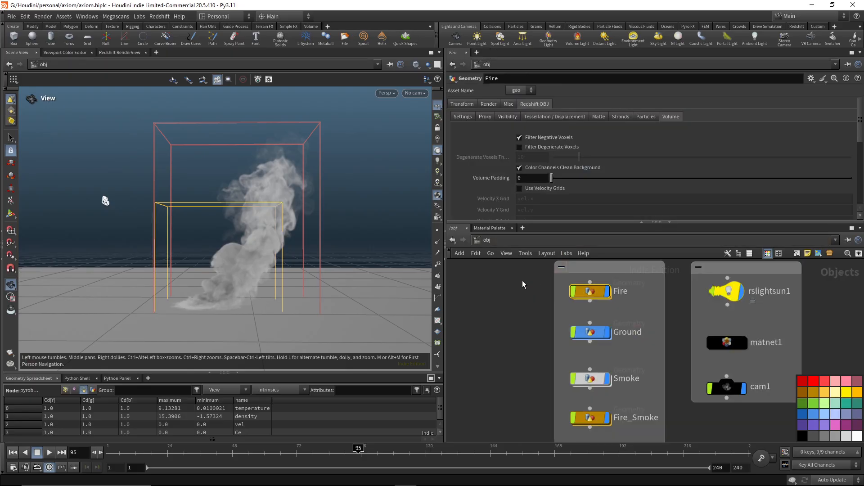
click(120, 52)
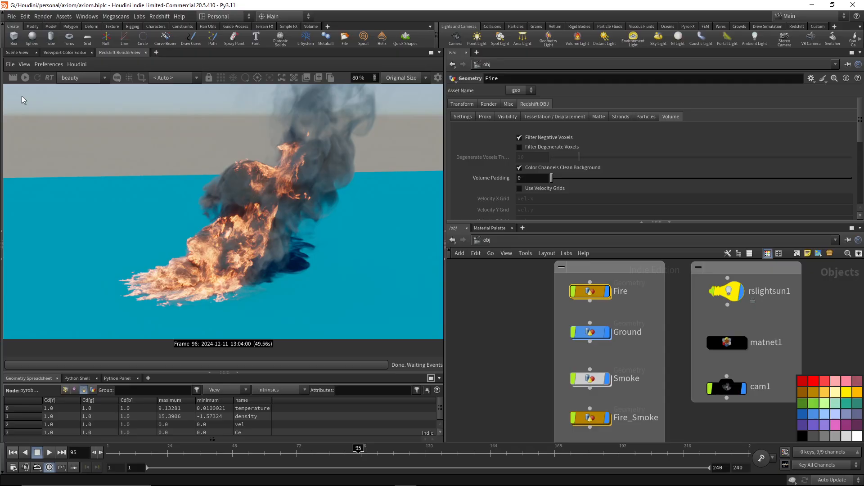
click(12, 78)
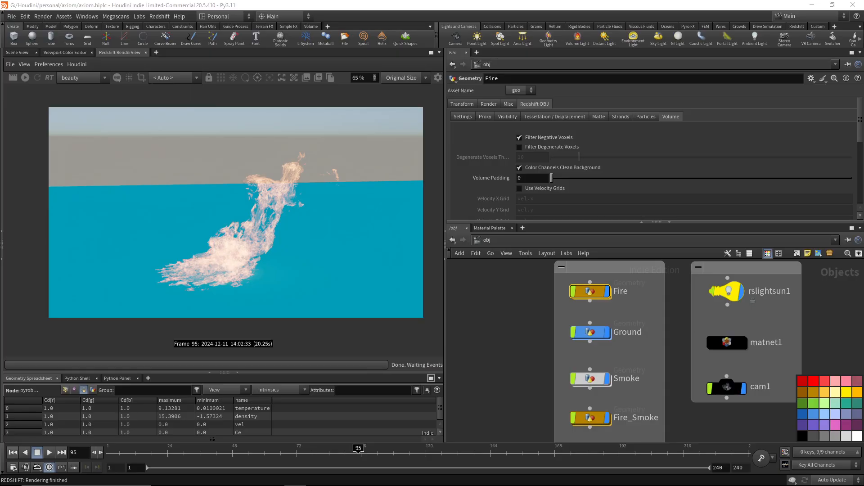
Turn off the rslightsun1 light and render the frame again to inspect the fire without sunlight.
click(732, 297)
scroll(511, 122, down, 3)
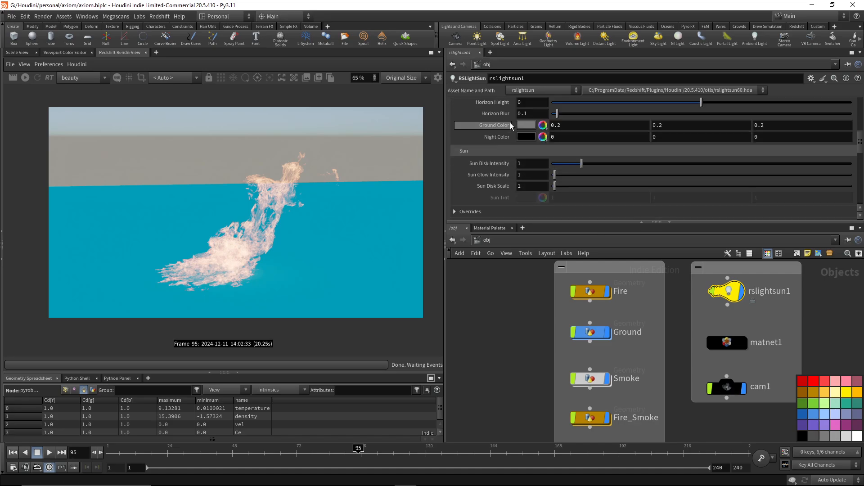
scroll(509, 123, up, 3)
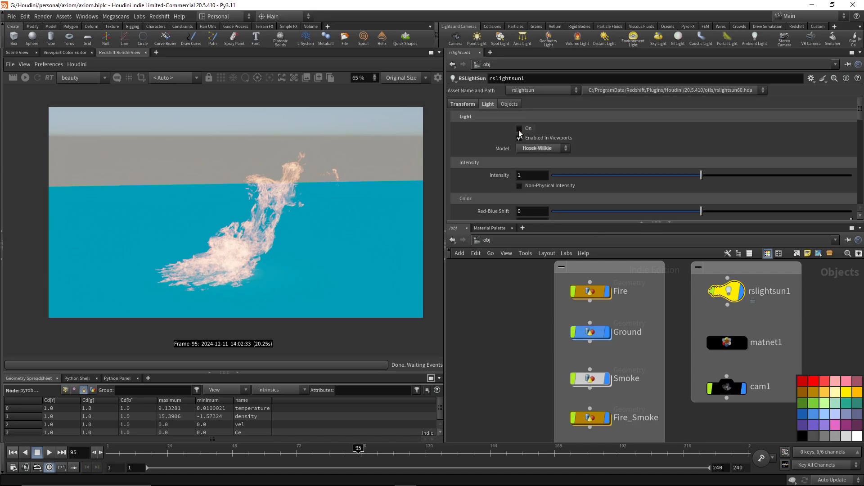
click(519, 129)
click(12, 78)
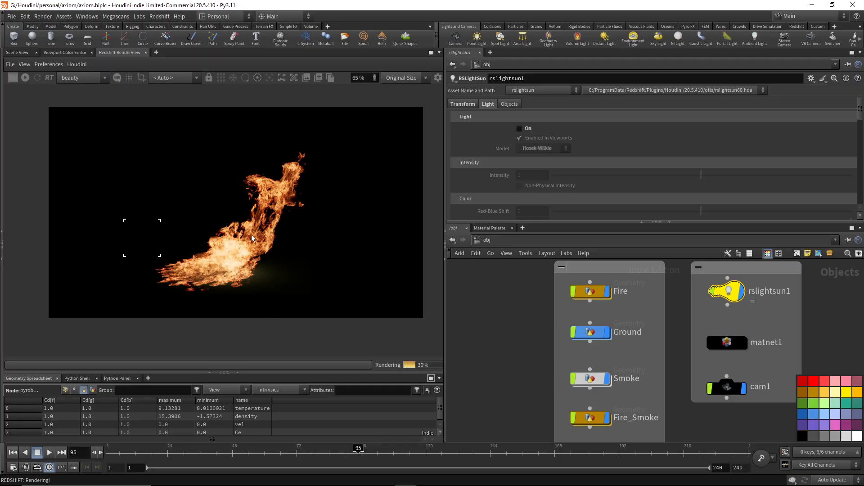
scroll(252, 234, up, 1)
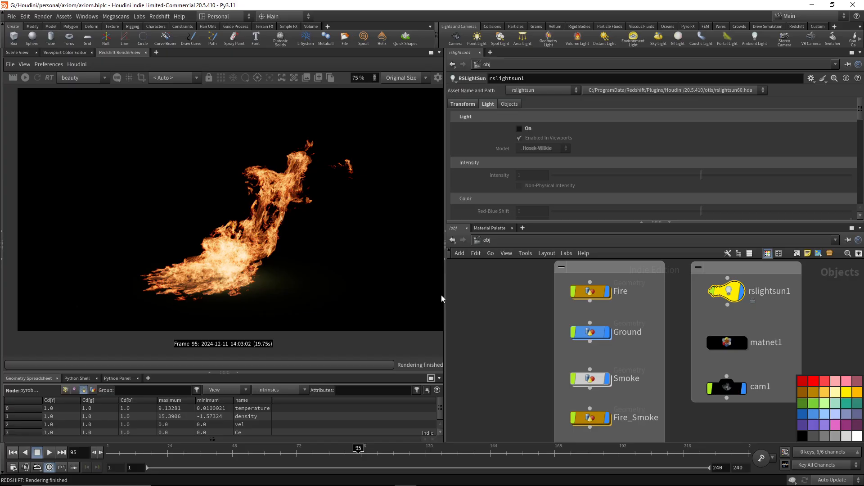
Start the interactive Redshift render and open the fire material inside matnet1.
middle_drag(635, 365, 631, 329)
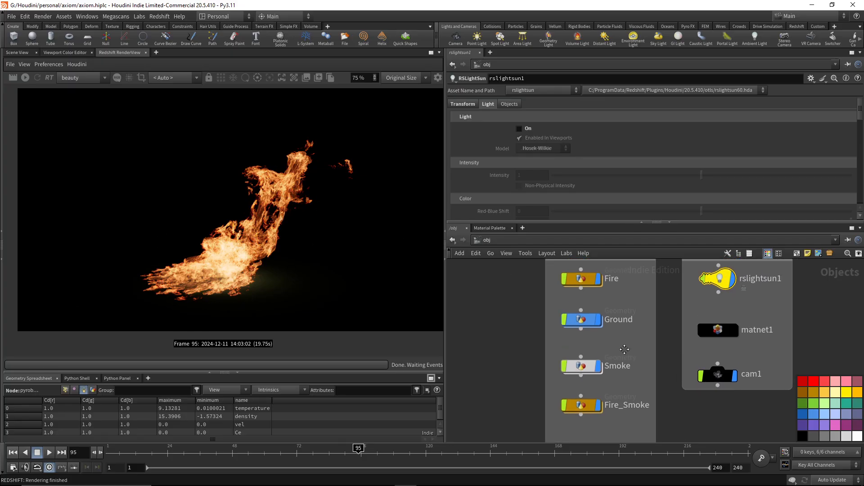
double_click(698, 357)
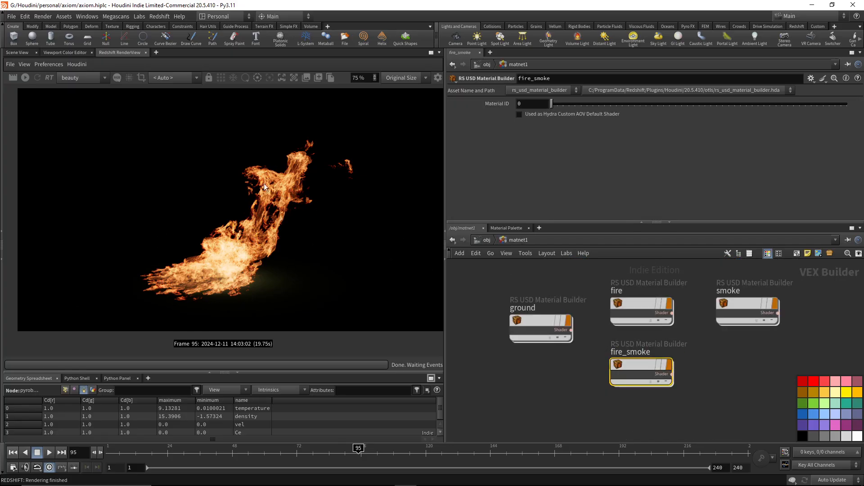
click(25, 78)
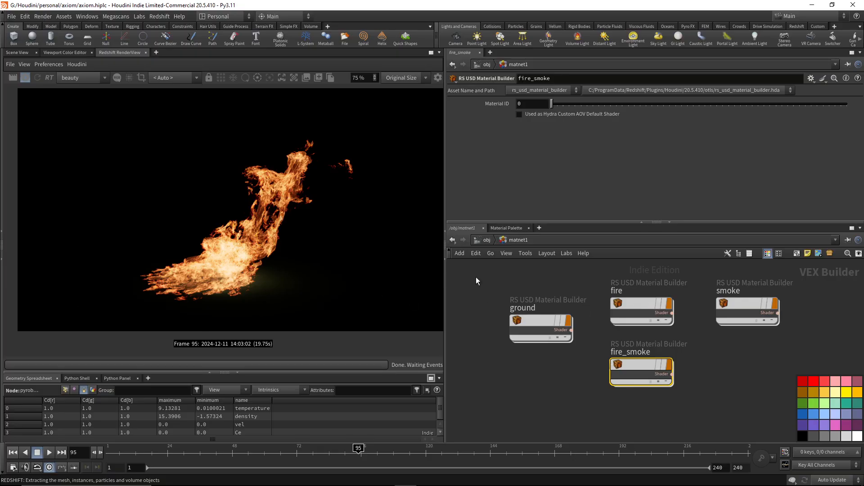
click(642, 306)
double_click(642, 306)
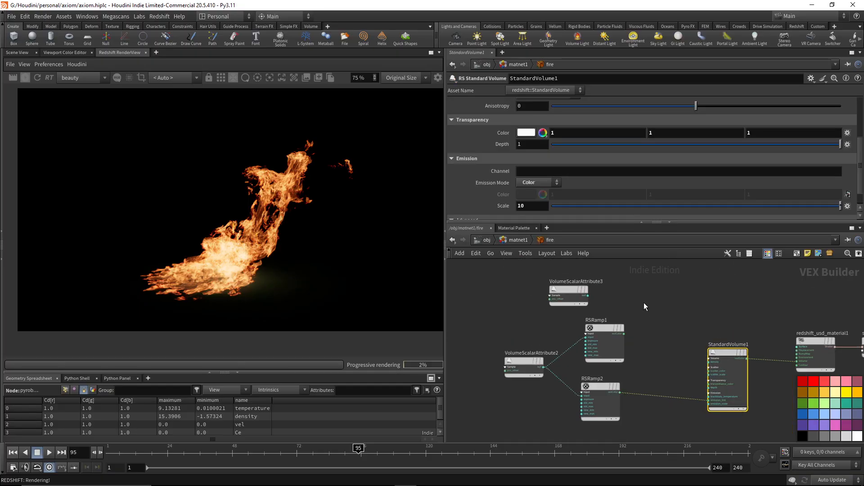
Delete the unconnected VolumeScalarAttribute3 node from the fire material network.
middle_drag(644, 310, 621, 356)
drag(486, 314, 575, 360)
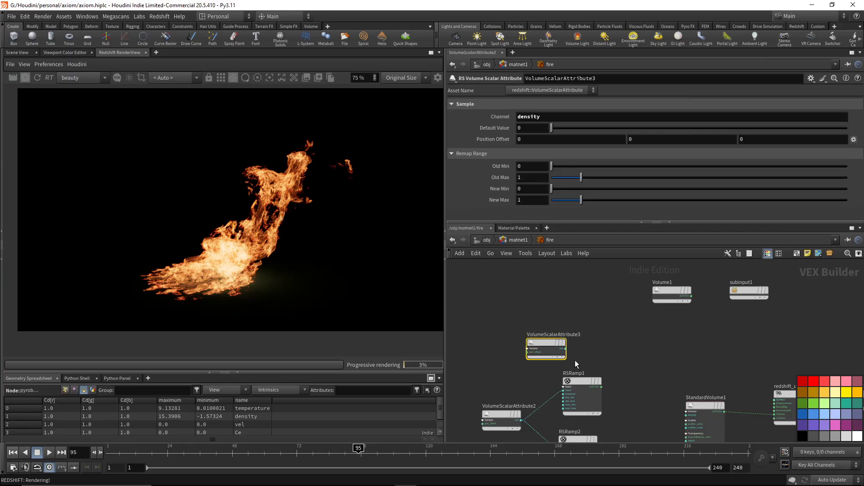
key(Delete)
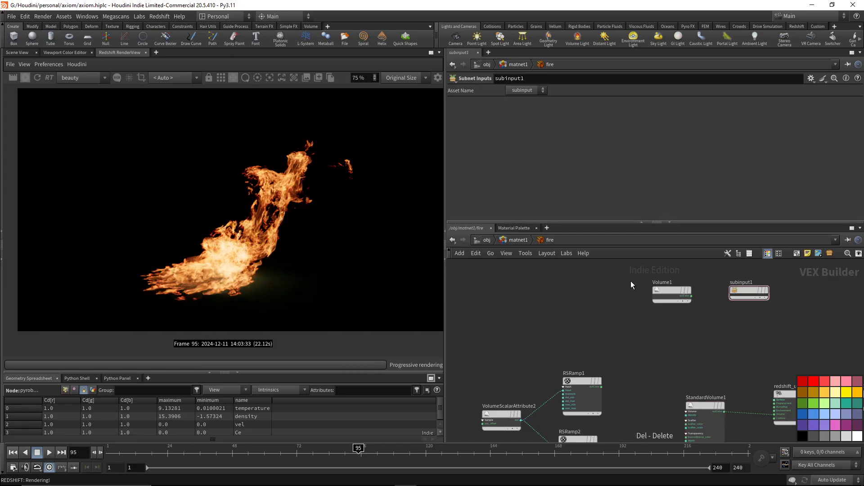
Review the channel settings of the unconnected Volume1 and VolumeColorAttribute1 nodes in the fire material.
middle_drag(698, 327, 678, 337)
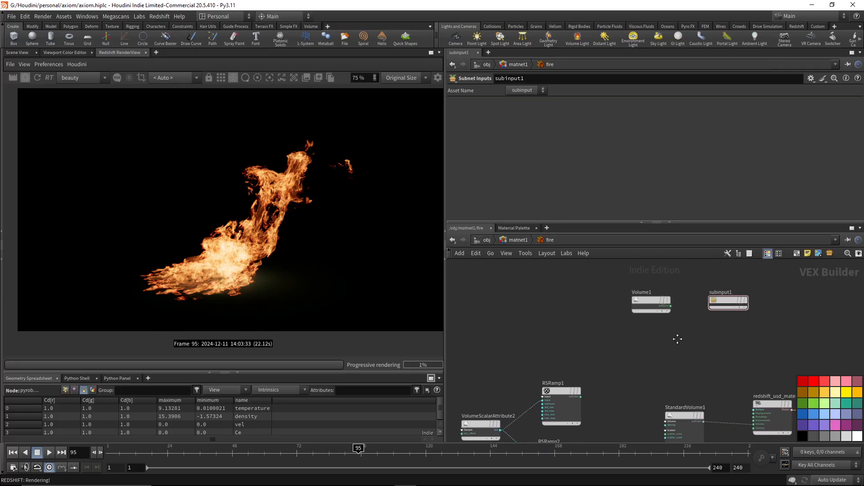
drag(689, 327, 630, 297)
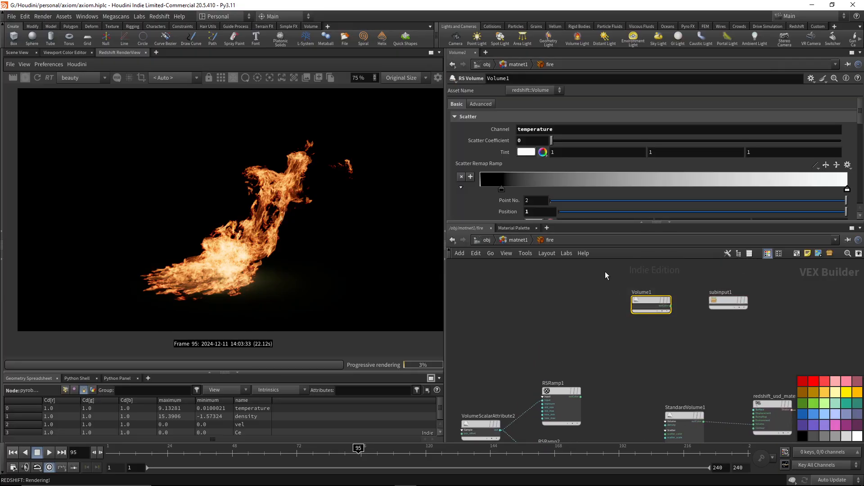
scroll(605, 184, down, 5)
scroll(605, 185, down, 5)
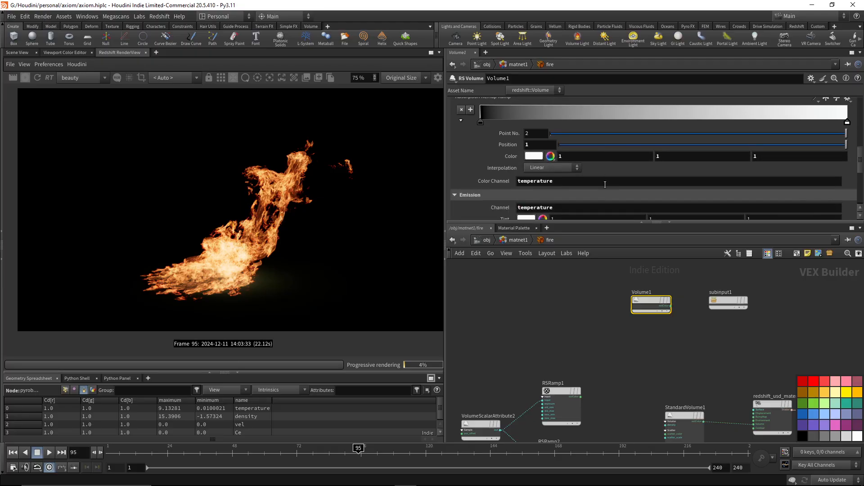
middle_drag(588, 282, 631, 271)
click(629, 407)
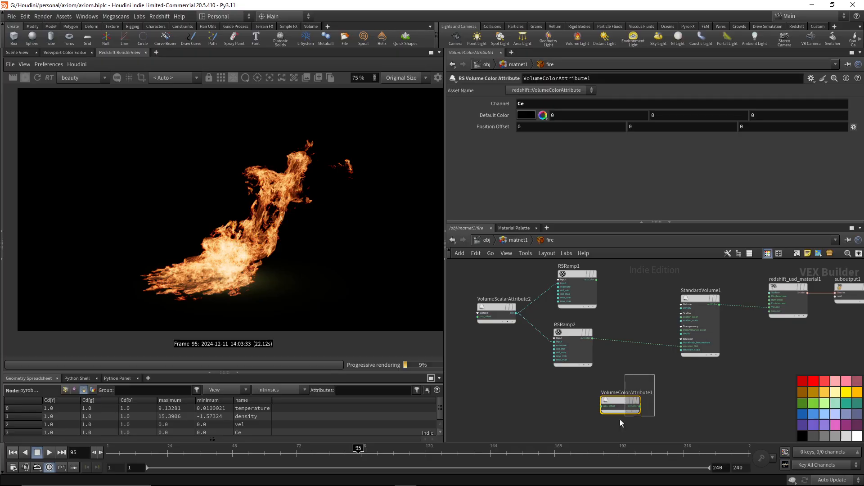
scroll(622, 350, up, 1)
middle_drag(623, 309, 673, 337)
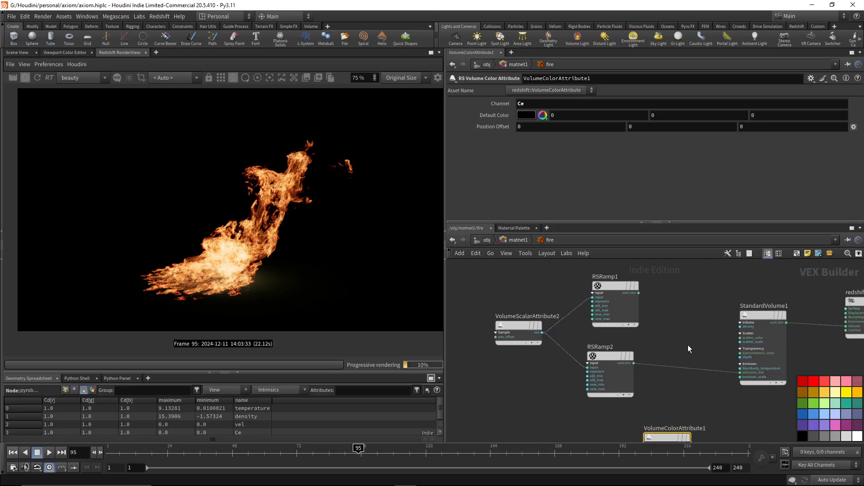
Review the volume, scatter, transparency and emission settings of StandardVolume1 and the connected RSRamp2.
click(758, 315)
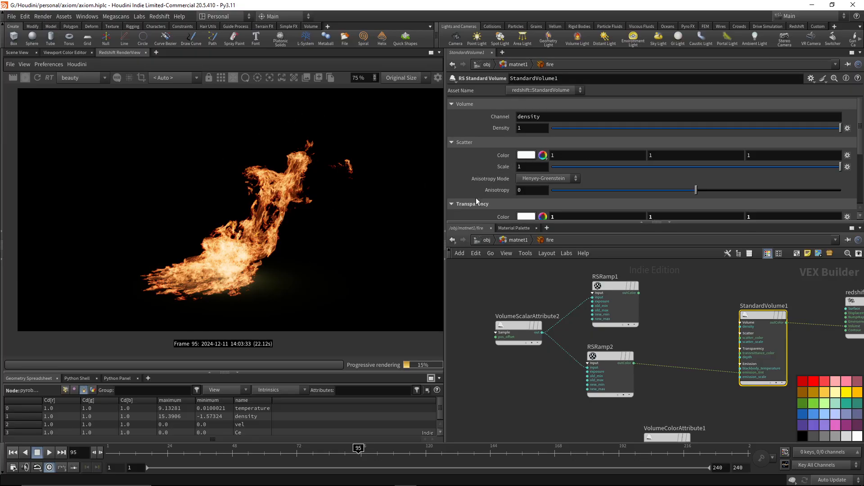
scroll(610, 164, down, 3)
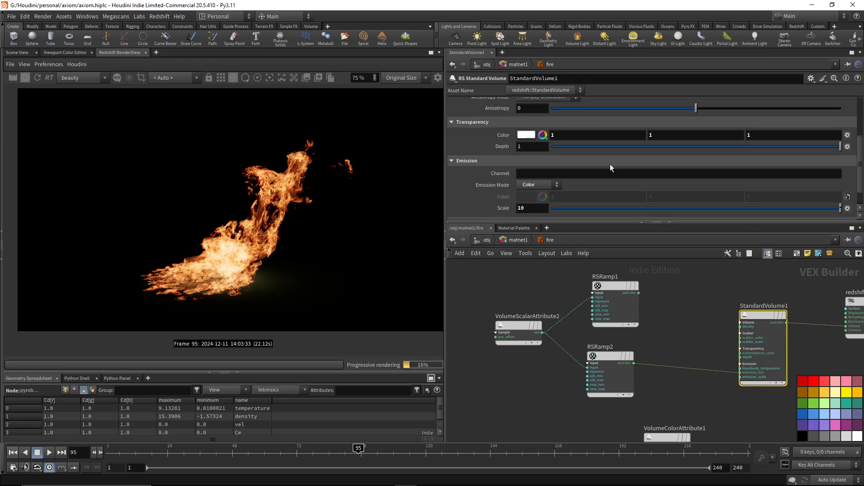
scroll(610, 165, down, 1)
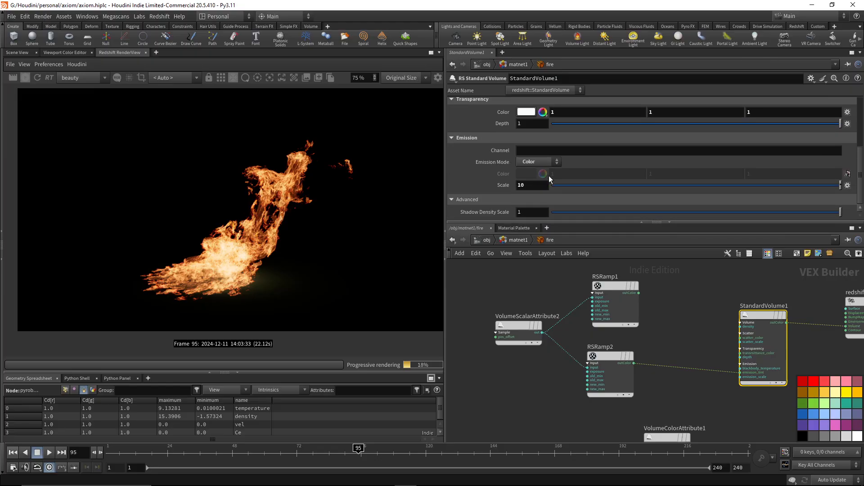
click(617, 381)
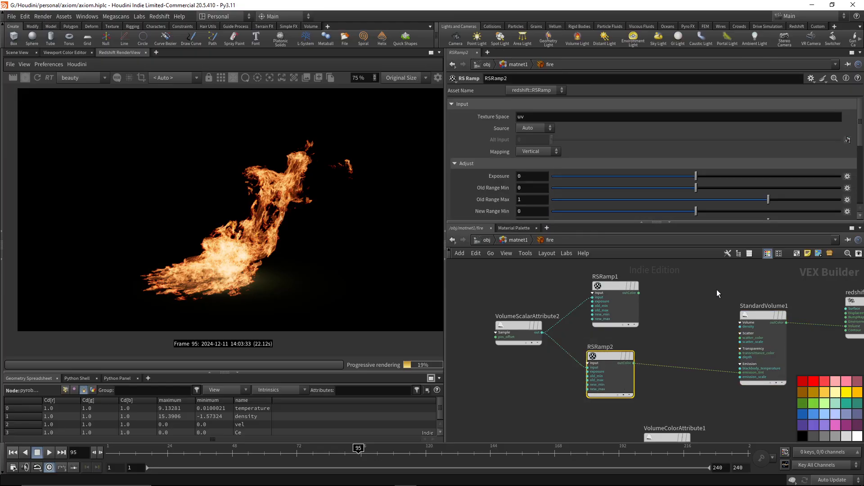
Set the emission mode of StandardVolume1 to Blackbody and its emission scale to 1.
click(764, 315)
click(538, 162)
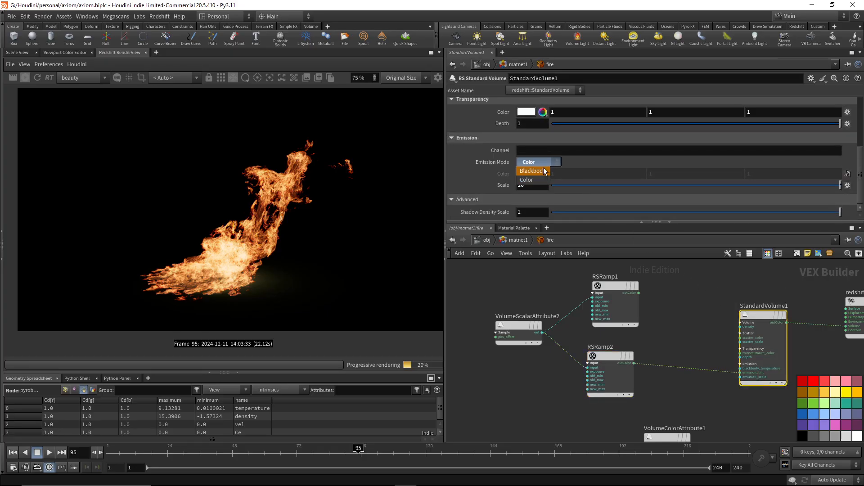
click(531, 171)
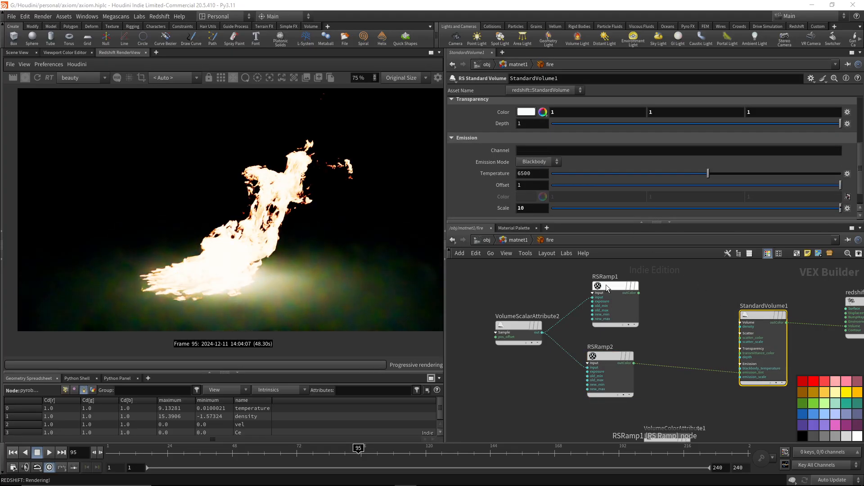
double_click(540, 208)
text(1)
key(Return)
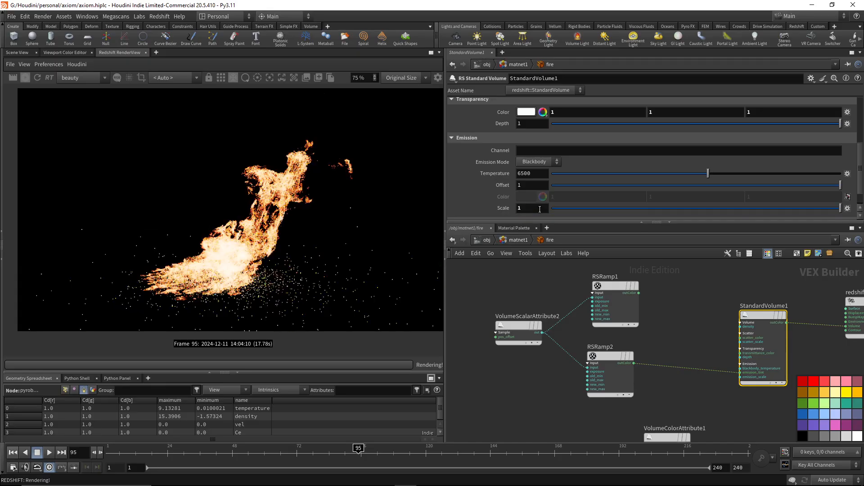
Try Blackbody emission scales of 0.5, 0.1, 0.2 and 0.3 on StandardVolume1, comparing the fire render.
double_click(540, 208)
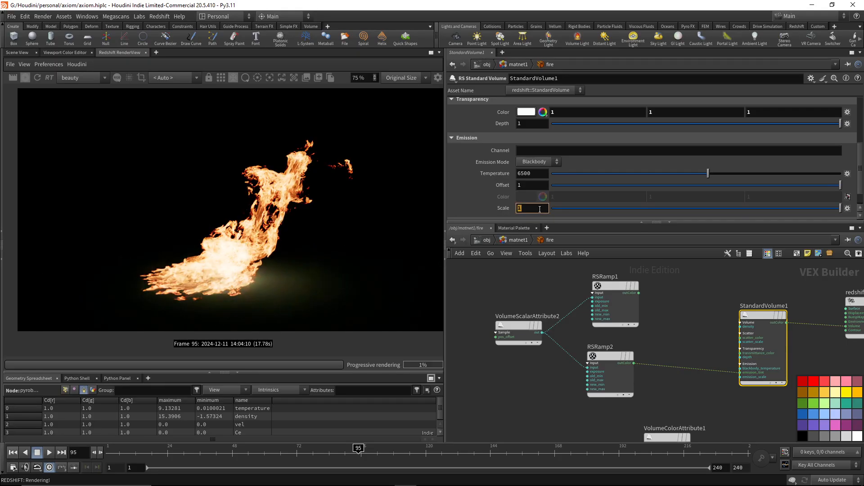
text(.5)
key(Return)
double_click(540, 209)
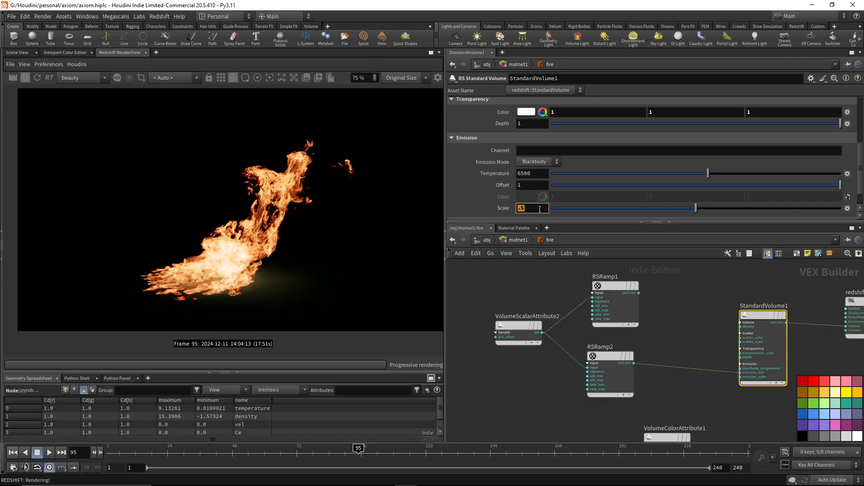
text(.1)
key(Return)
double_click(539, 208)
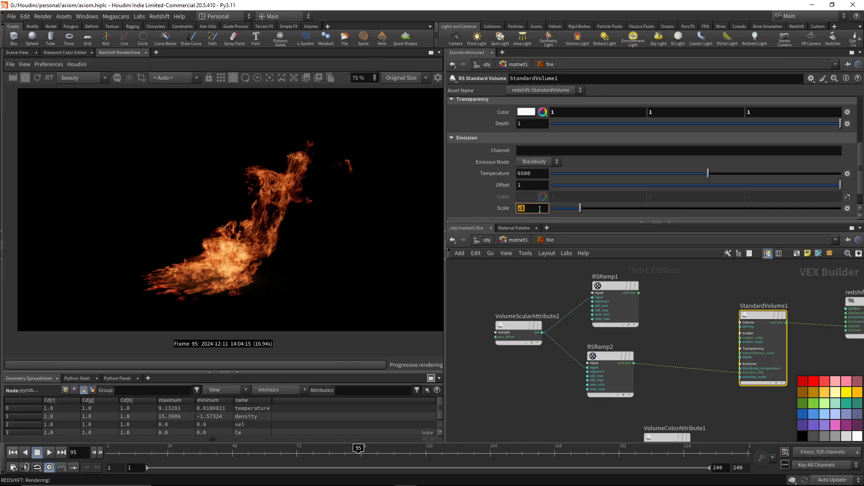
text(.2)
key(Return)
double_click(540, 209)
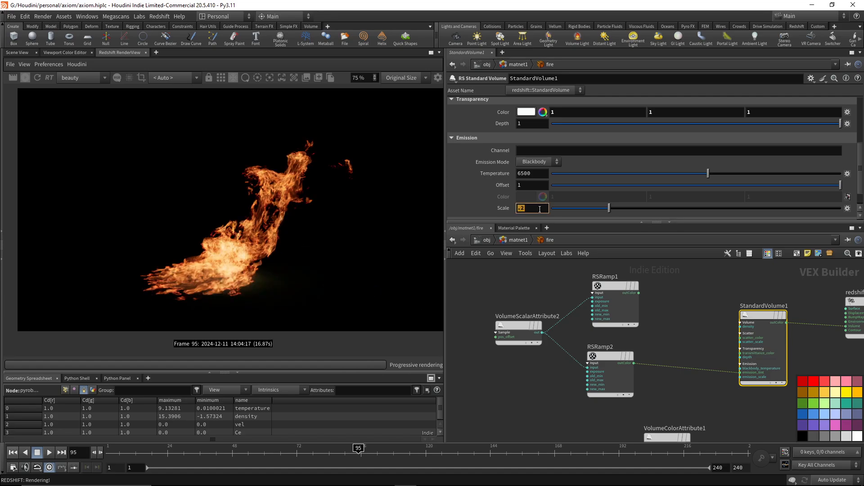
text(.3)
key(Return)
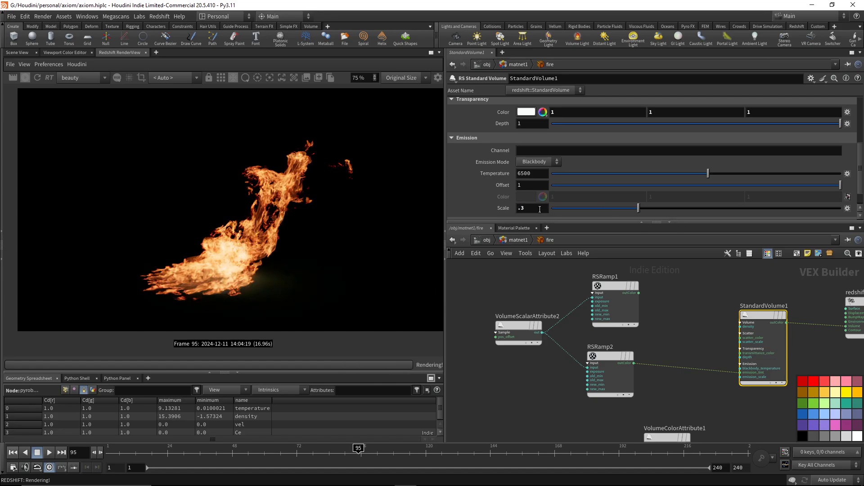
Change the emission mode of StandardVolume1 to Color with an emission scale of 10.
click(547, 163)
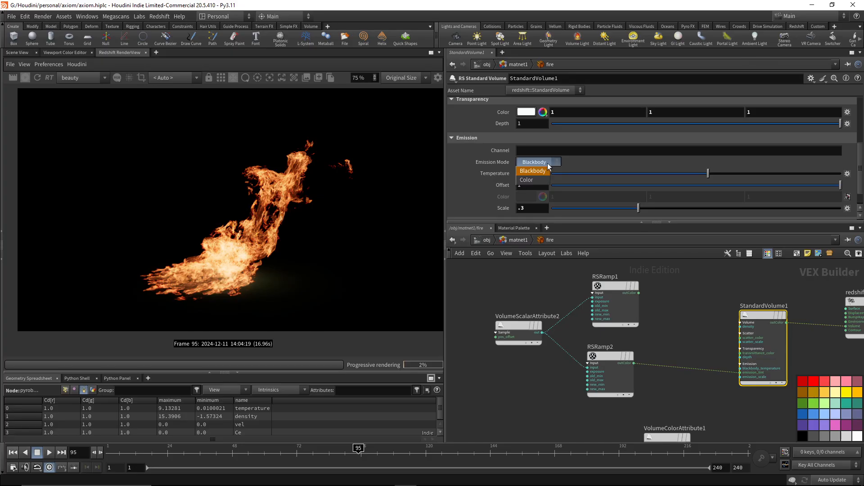
click(542, 180)
click(537, 186)
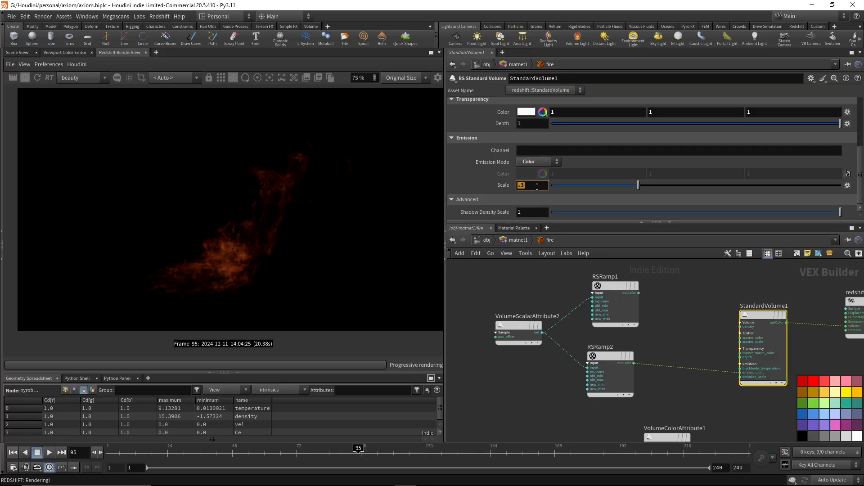
text(10)
key(Return)
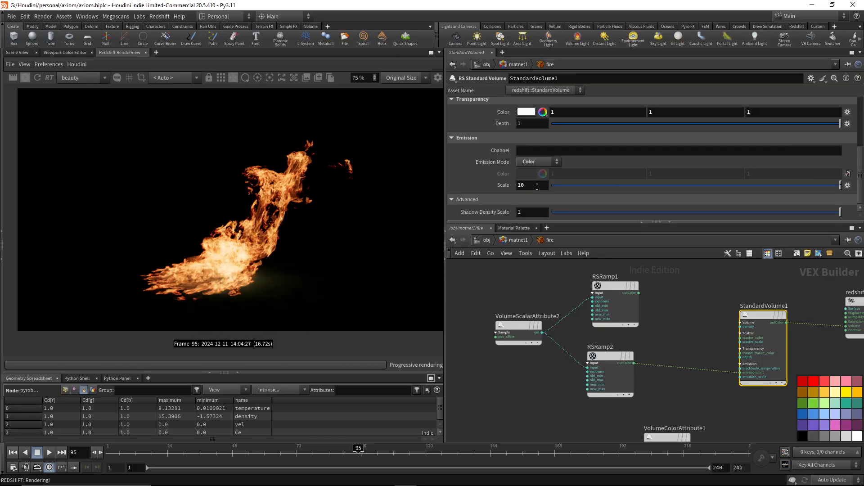
Return the StandardVolume1 emission mode to Blackbody and set its emission scale to 1.
click(555, 163)
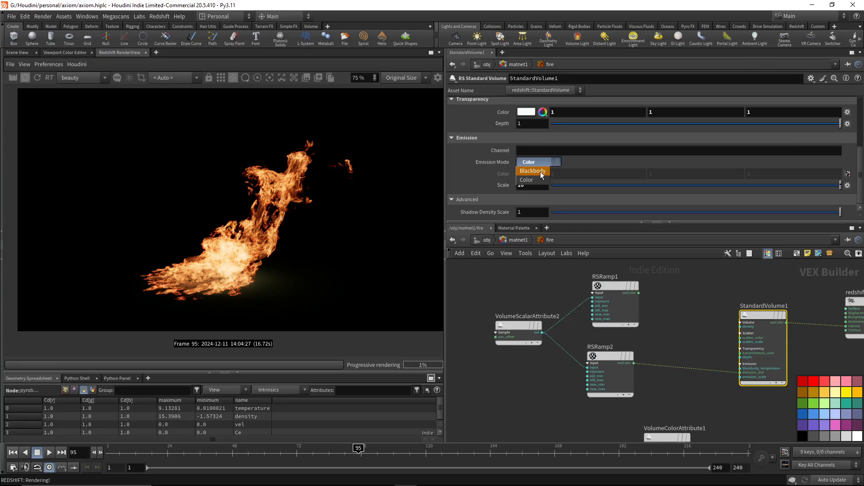
click(540, 172)
click(529, 209)
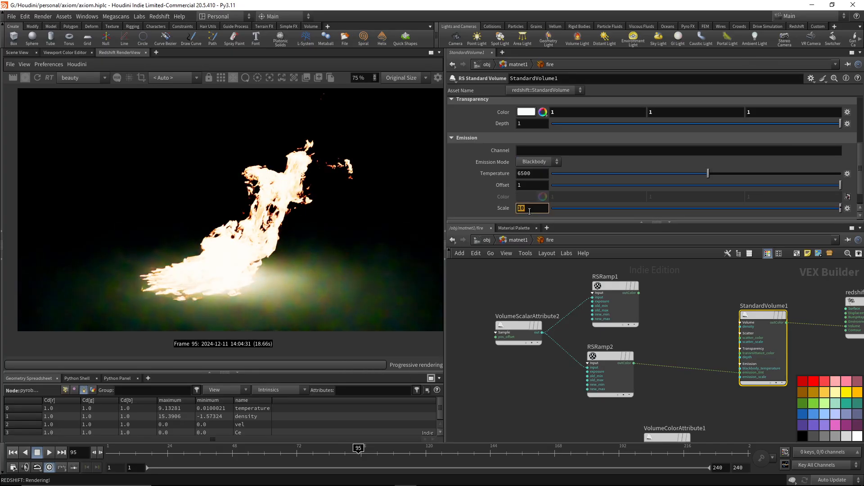
text(1)
key(Return)
Lower the Blackbody emission scale of StandardVolume1 to 0.8, 0.7 and finally 0.5.
double_click(530, 212)
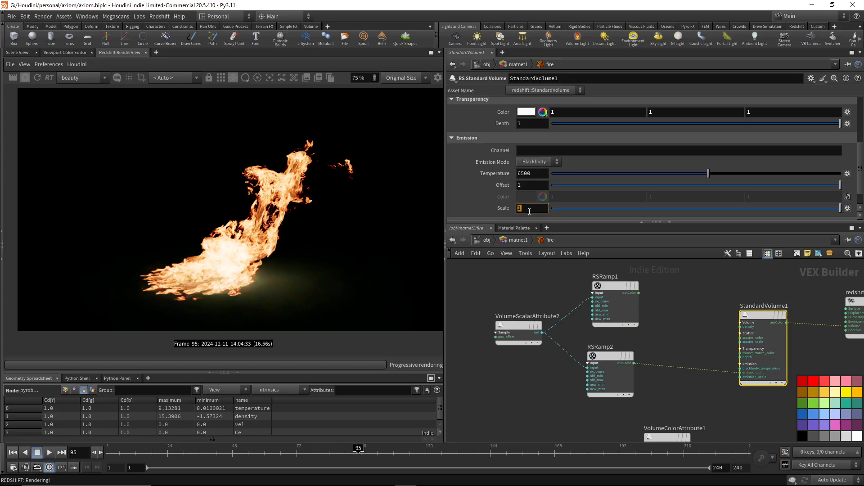
text(.8)
key(Return)
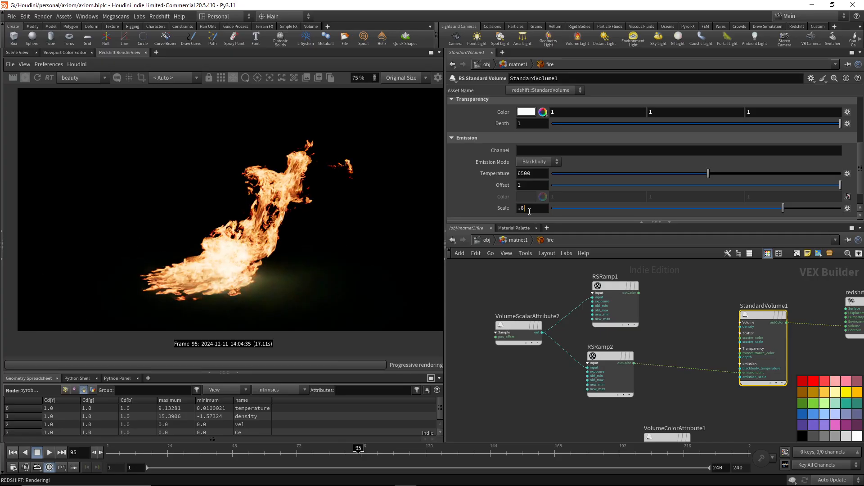
double_click(529, 209)
text(.7)
key(Return)
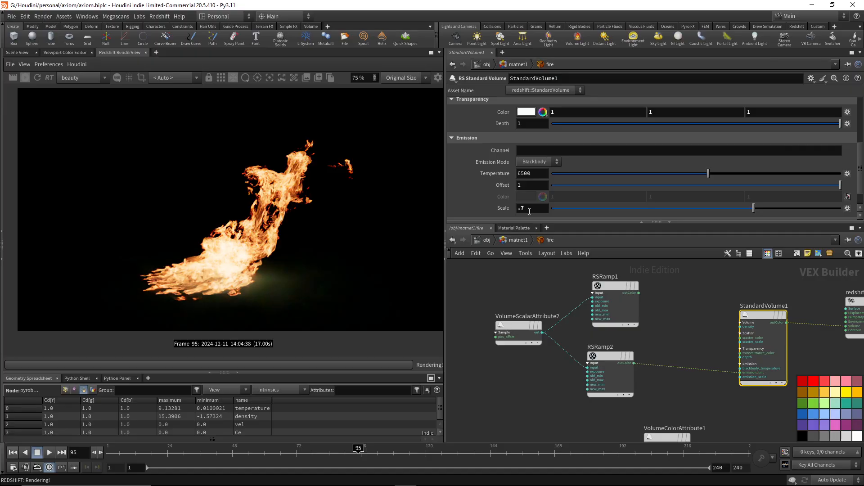
double_click(530, 211)
text(.5)
key(Return)
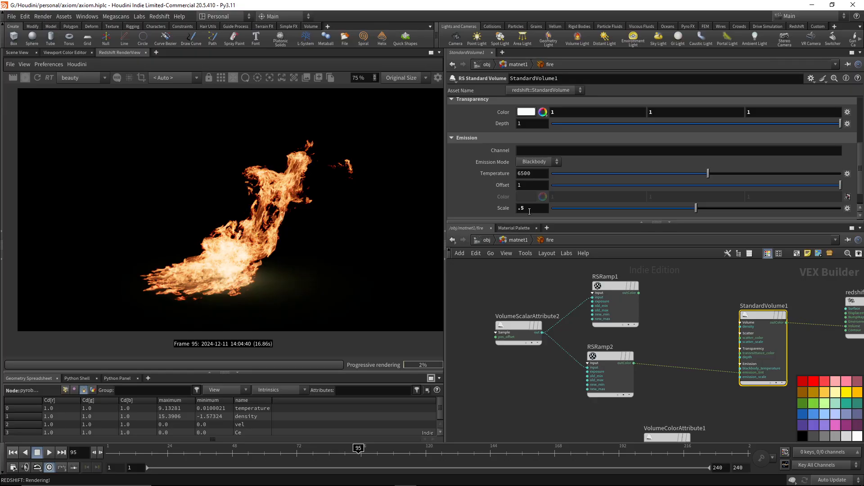
Try emission temperatures of 8500 and 4500 on StandardVolume1 in Blackbody mode.
double_click(538, 173)
text(8500)
key(Return)
double_click(539, 173)
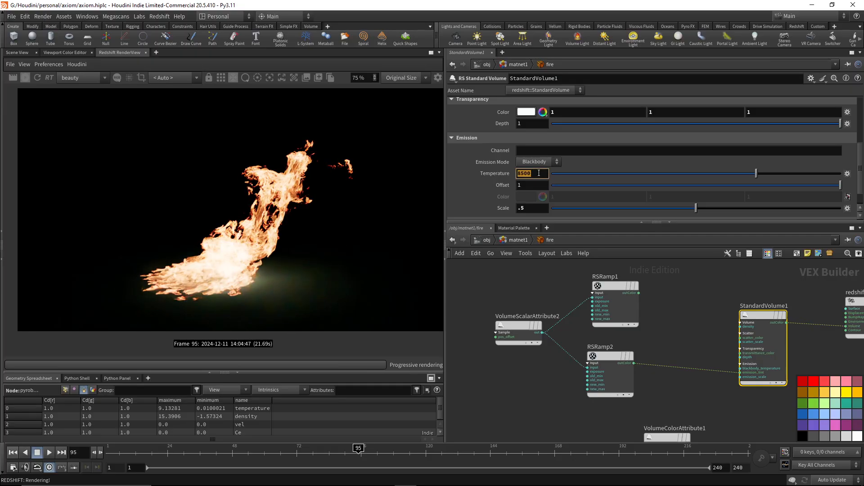
text(4500)
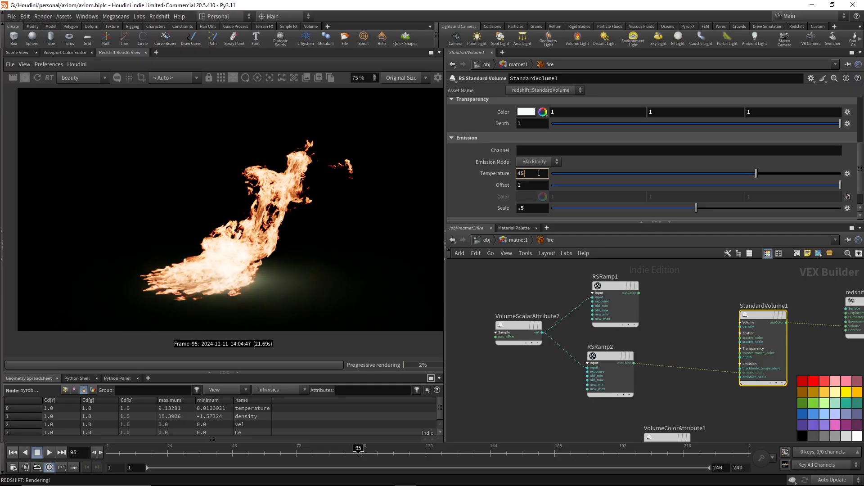
key(Return)
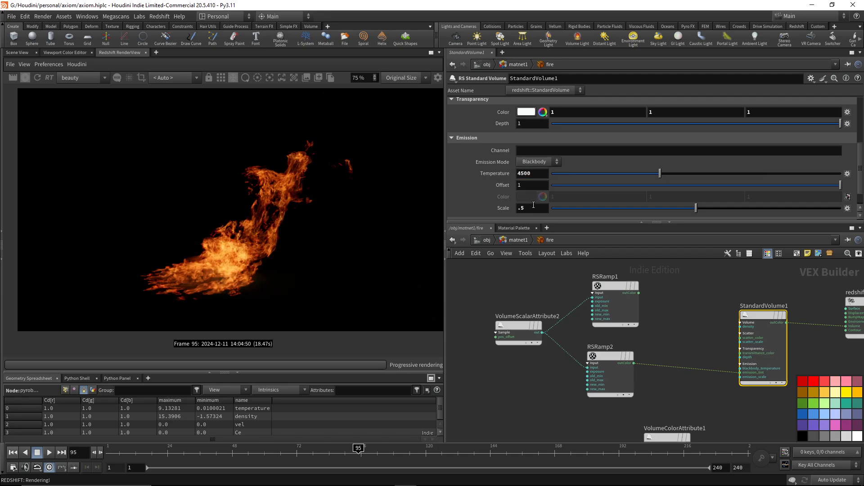
Set the StandardVolume1 emission scale to 1, try a temperature of 5500, and return the temperature to 6500.
double_click(533, 208)
text(1)
key(Return)
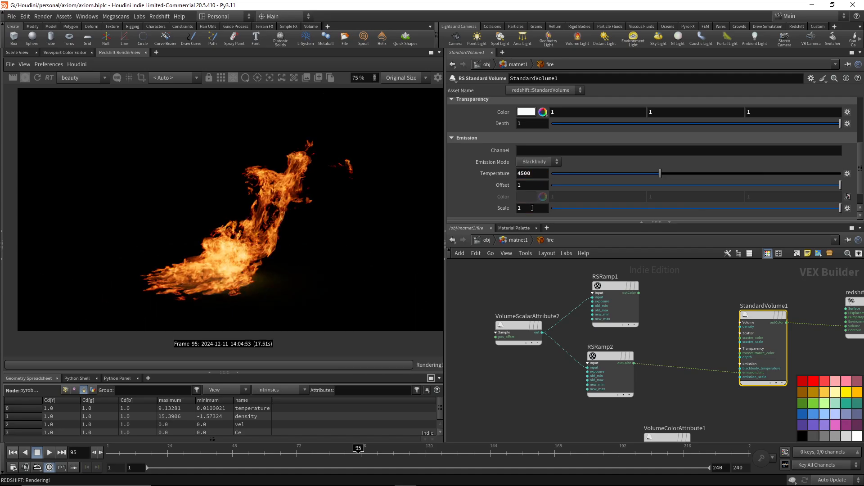
double_click(526, 174)
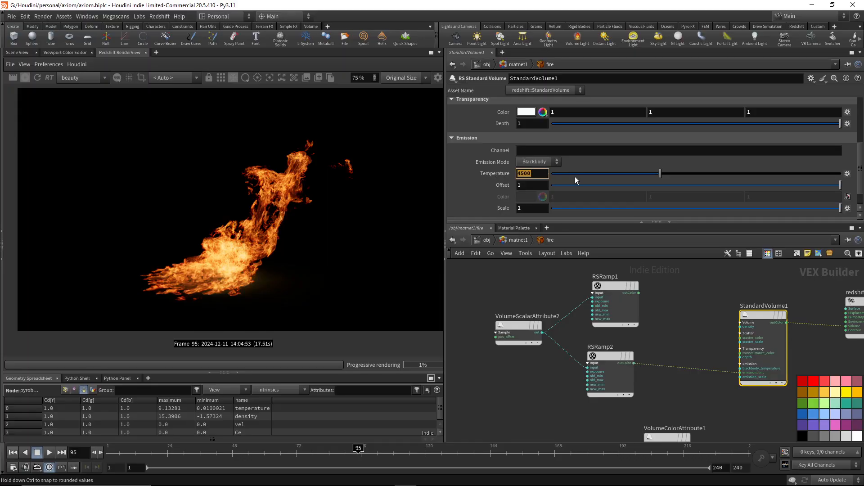
text(5500)
key(Return)
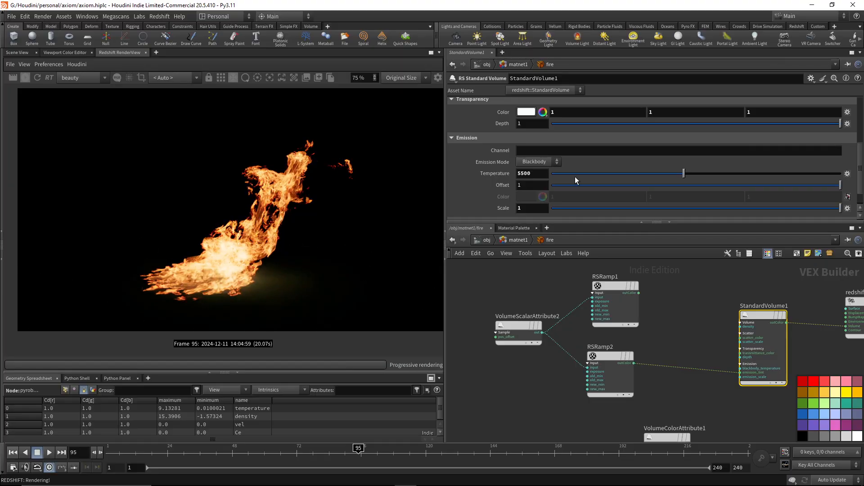
click(540, 174)
text(6)
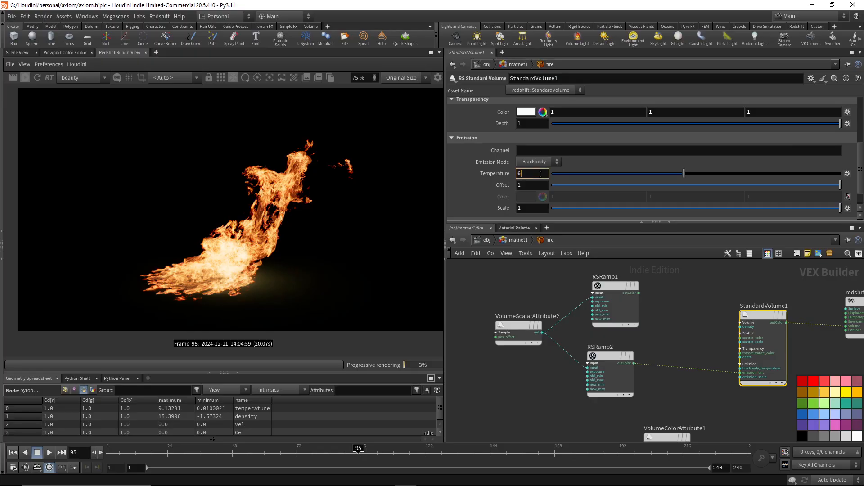
text(500)
key(Return)
Switch the StandardVolume1 emission mode to Color and set the emission scale to 10.
click(539, 162)
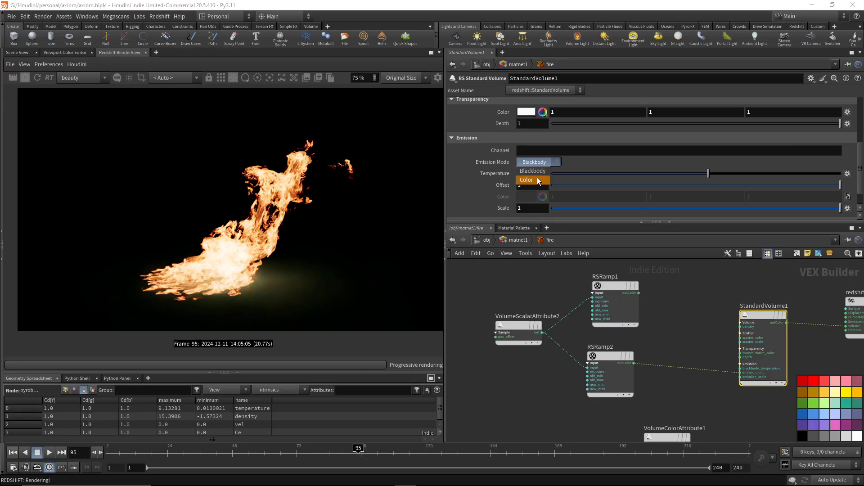
click(537, 178)
click(540, 185)
text(10)
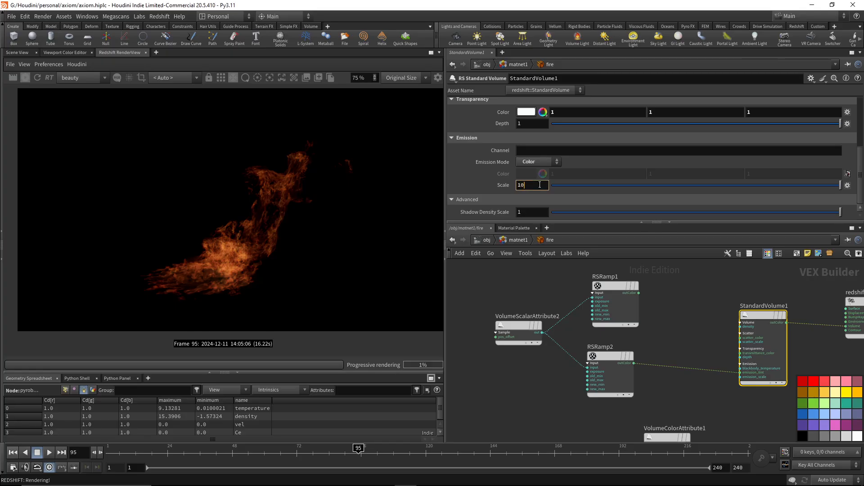
key(Return)
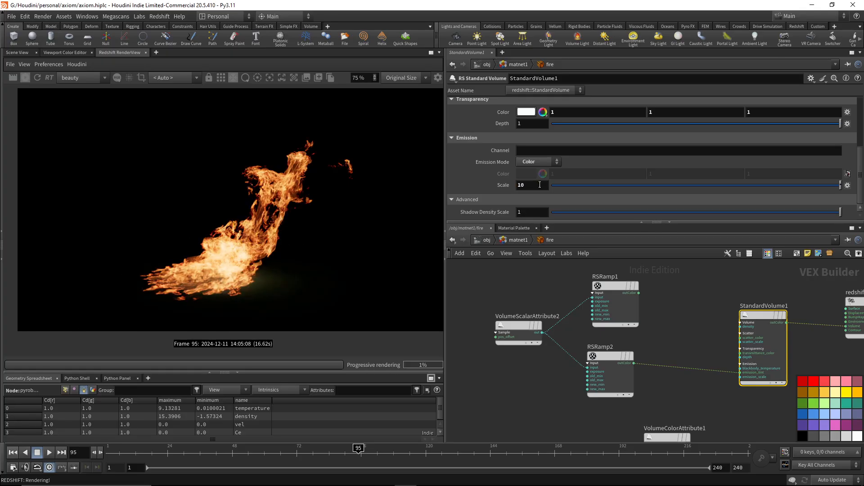
Set the remap range Old Max of the temperature attribute node VolumeScalarAttribute2 to 10.
click(611, 373)
click(518, 333)
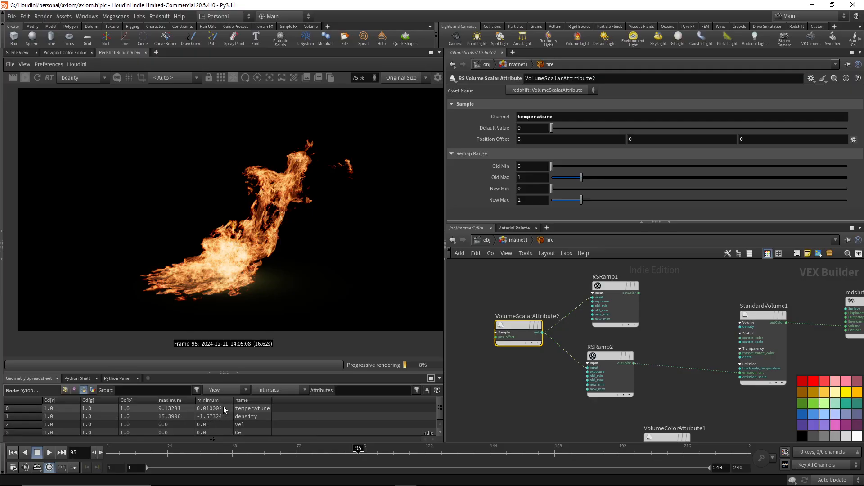
click(534, 178)
text(10)
key(Return)
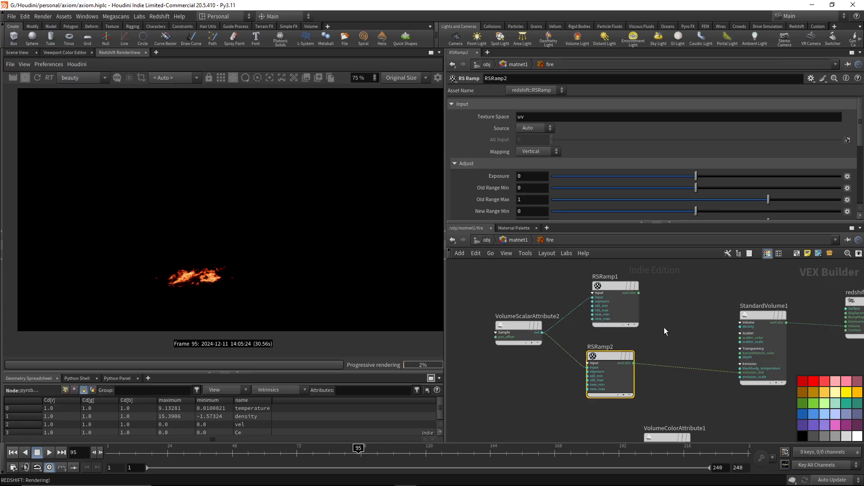
Try emission scales of 100 and 1 on StandardVolume1, and restore the scale to 10.
click(764, 316)
click(538, 185)
text(0)
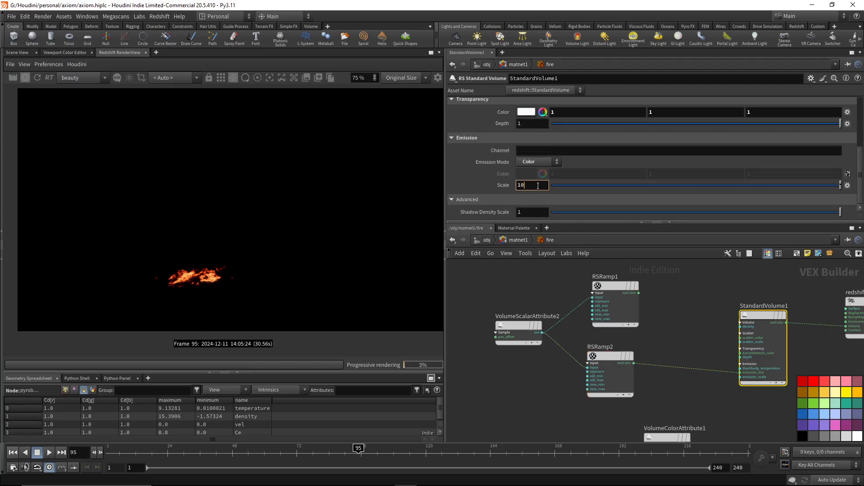
key(Return)
double_click(538, 185)
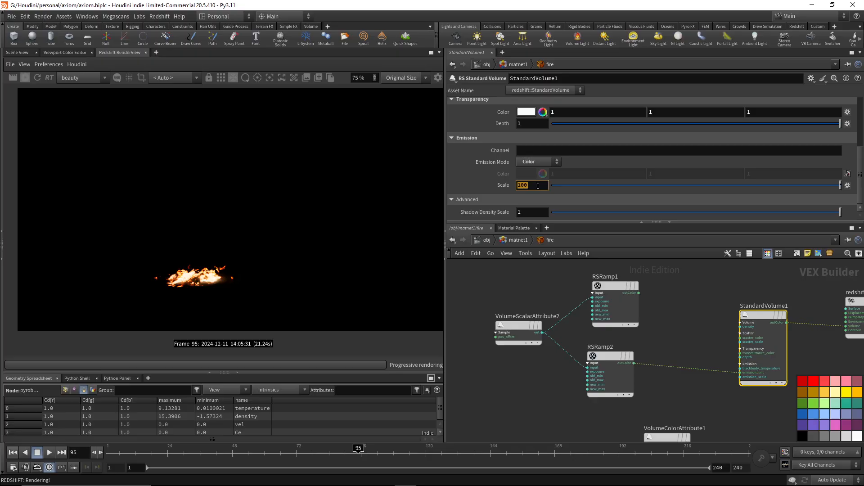
text(1)
key(Return)
double_click(537, 185)
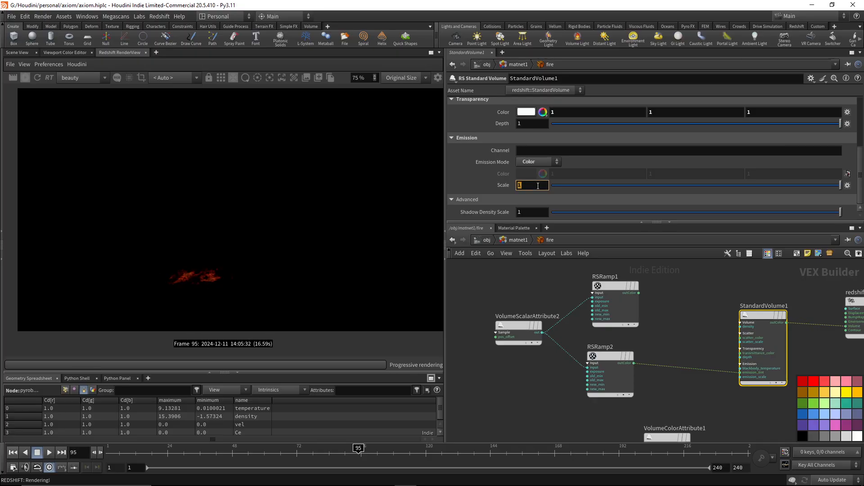
text(10)
key(Return)
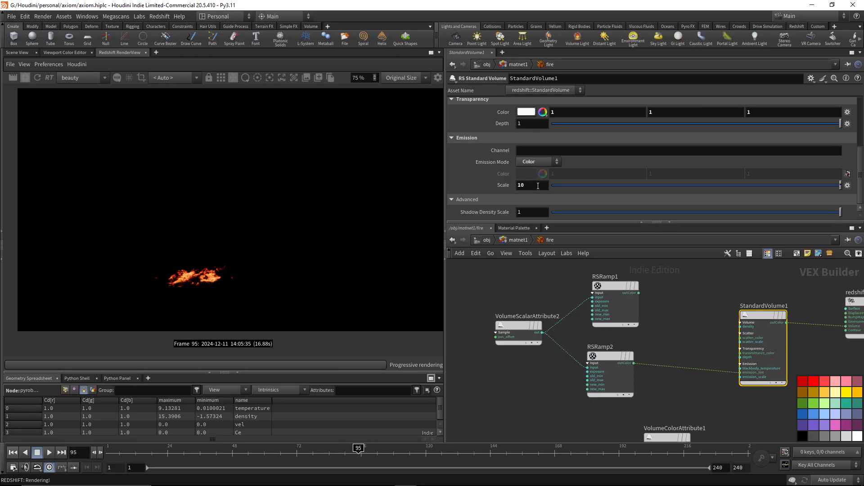
Try a volume density of 10 on StandardVolume1 and return the density to 1.
scroll(539, 186, up, 5)
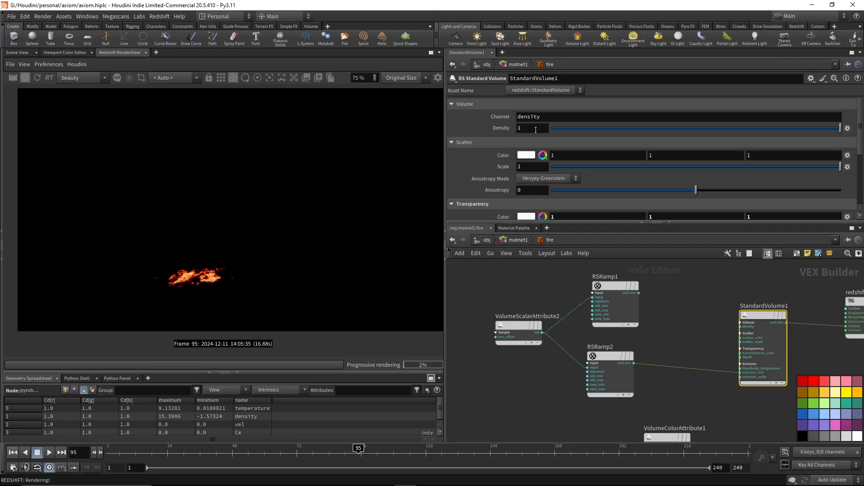
click(532, 128)
text(0)
key(Return)
double_click(531, 129)
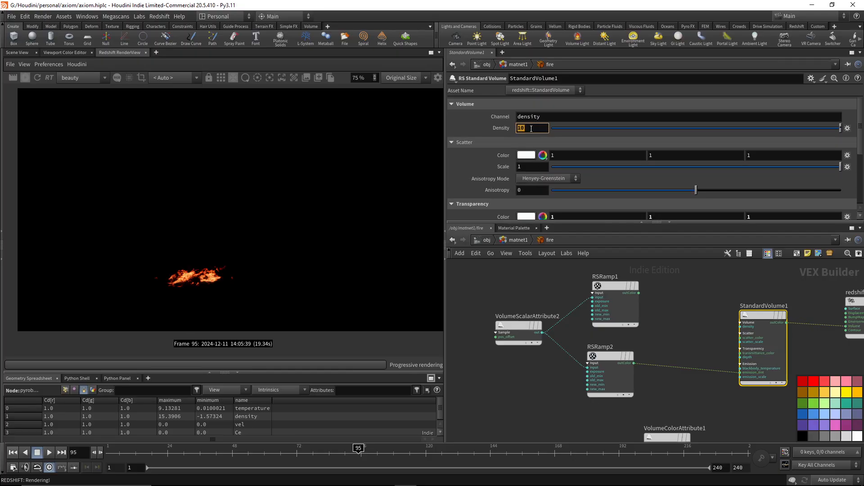
text(1)
key(Return)
Set the remap range New Max of VolumeScalarAttribute2 to 100.
click(520, 326)
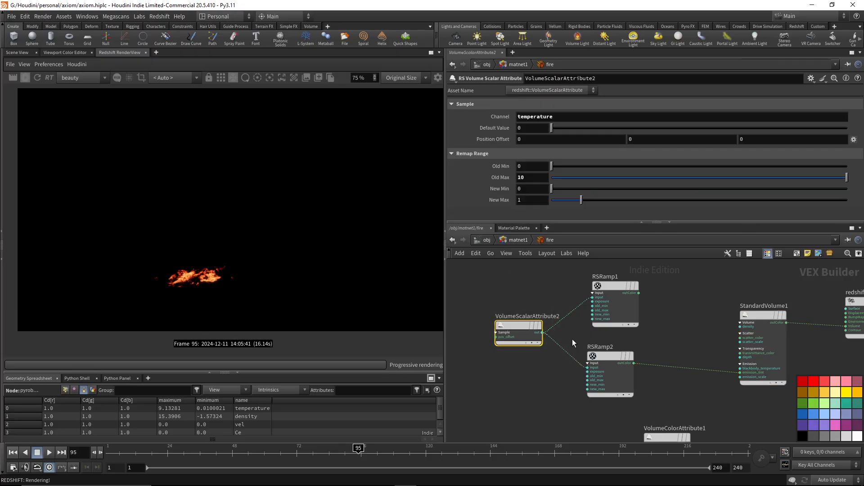
double_click(532, 200)
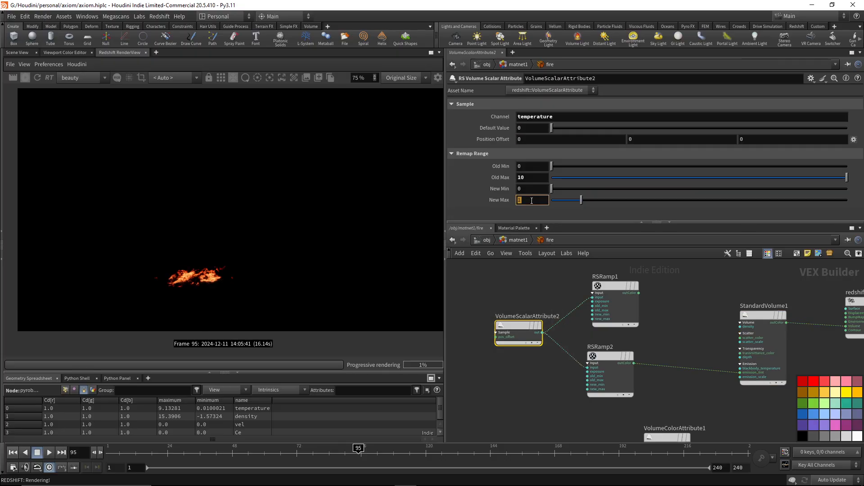
text(100)
key(Return)
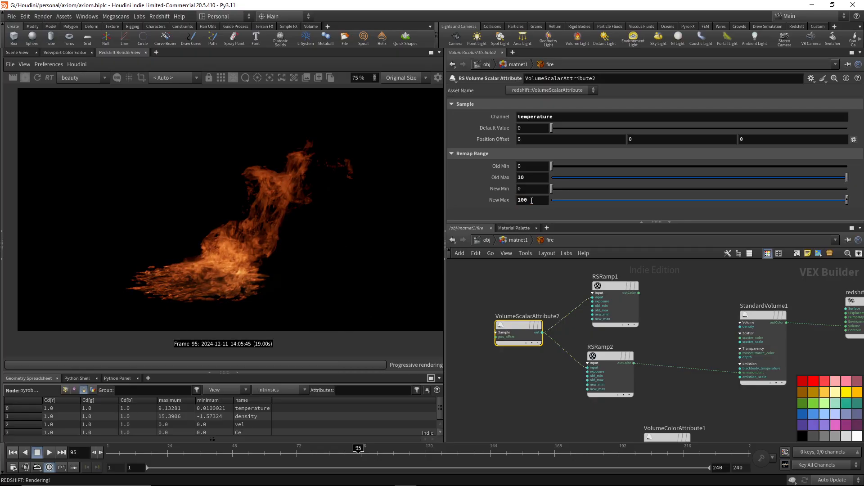
Set the emission scale of StandardVolume1 to 1.
click(742, 345)
scroll(627, 180, down, 5)
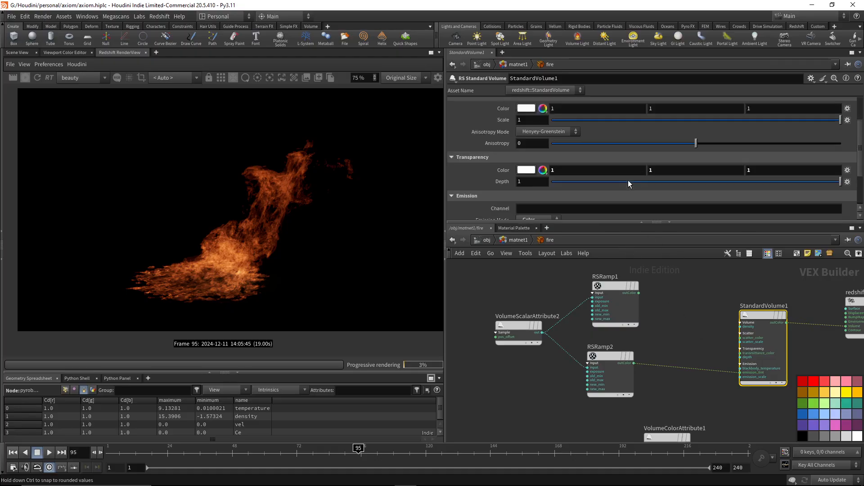
click(533, 189)
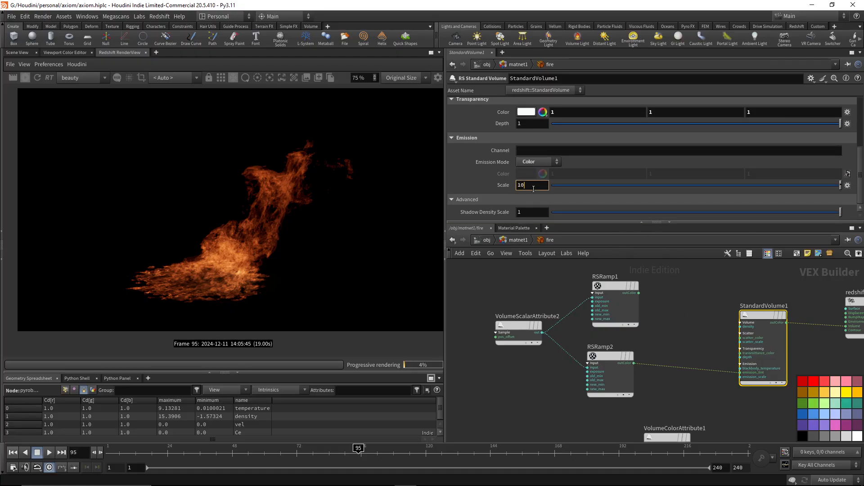
text(1)
key(Return)
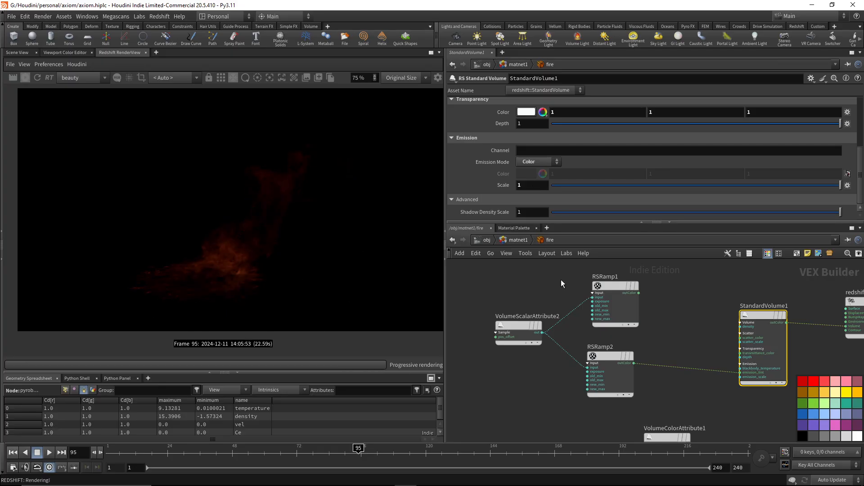
Try remap range New Max values of 6500, 1 and 0.1 on VolumeScalarAttribute2.
click(501, 327)
click(539, 198)
text(6500)
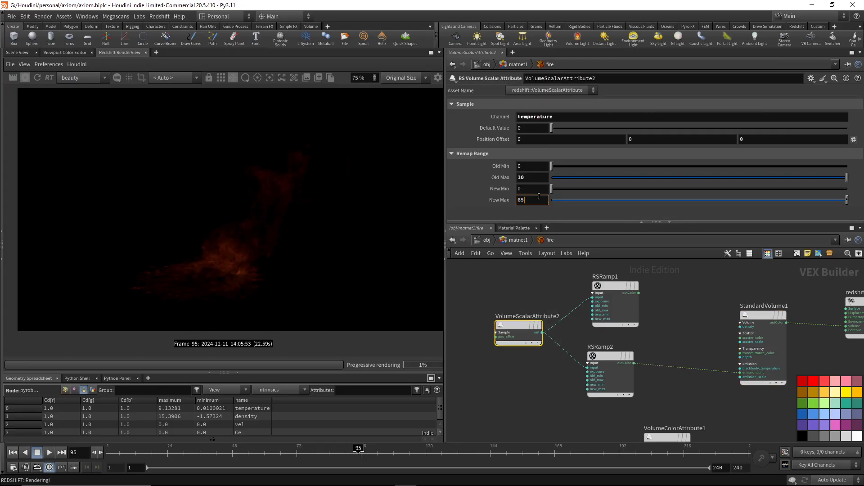
key(Return)
click(539, 198)
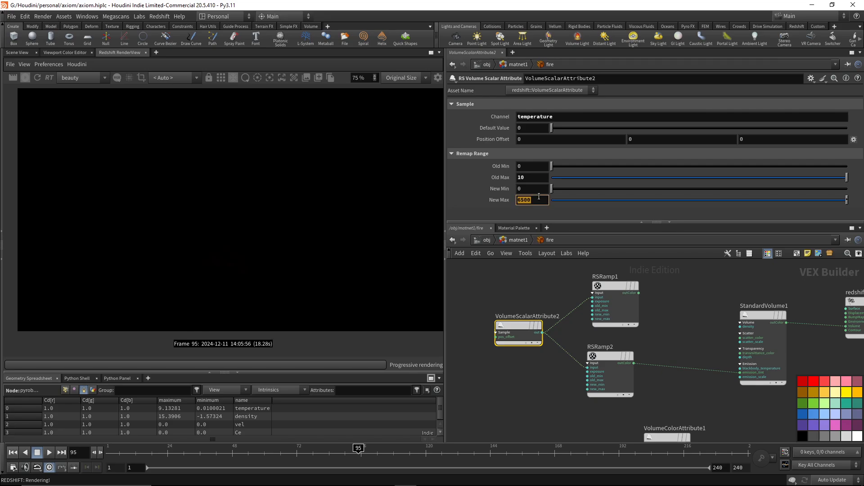
text(1)
key(Return)
click(537, 200)
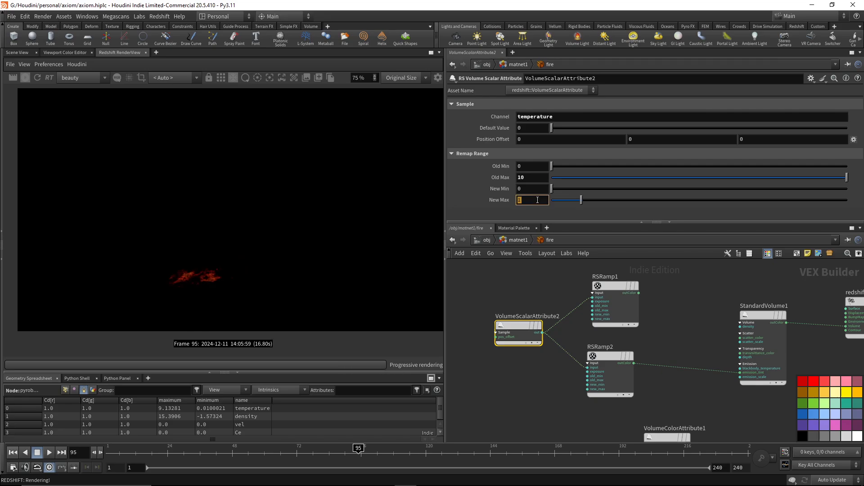
text(.1)
key(Return)
Compare remap range New Max values of 10, 100 and 5 on VolumeScalarAttribute2, and return it to 10.
click(538, 200)
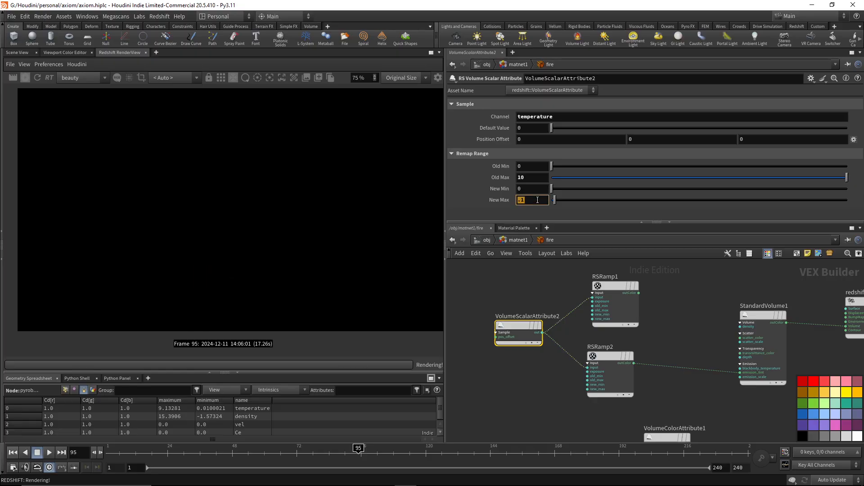
text(10)
key(Return)
click(538, 200)
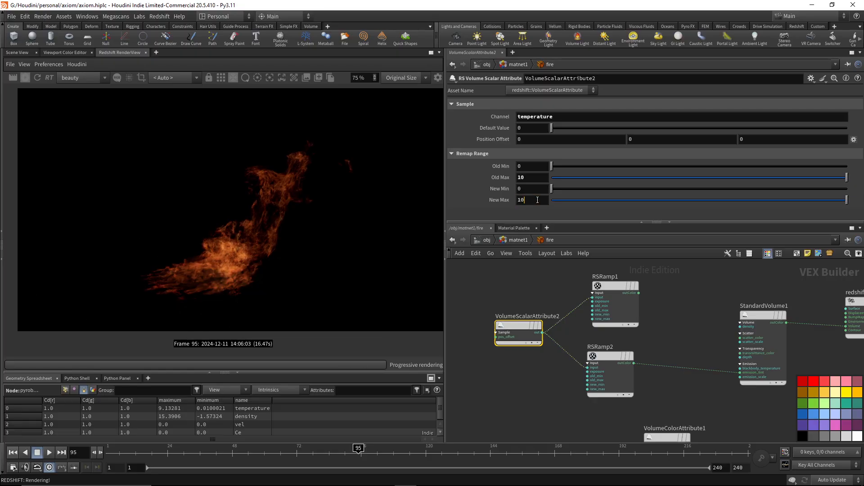
text(100)
key(Return)
click(537, 200)
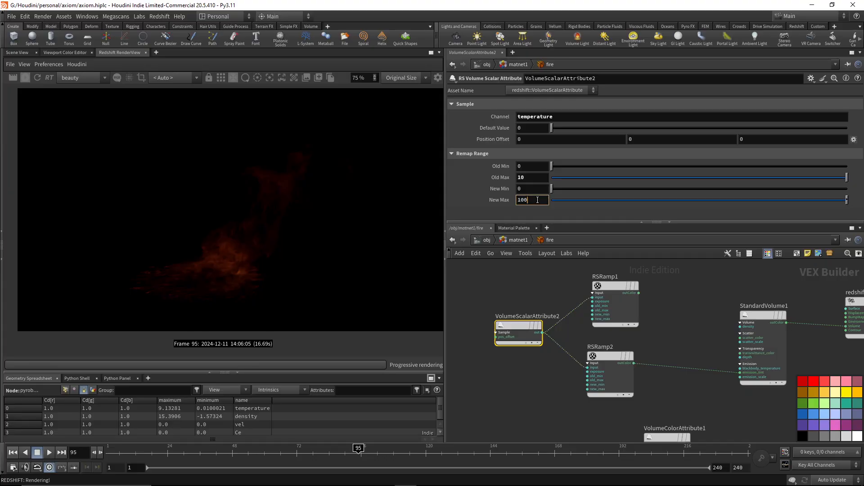
key(BackSpace)
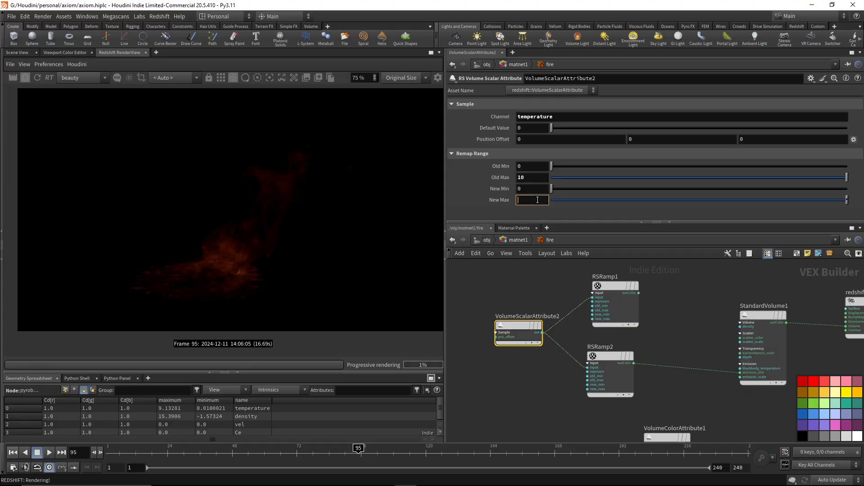
text(5)
key(Return)
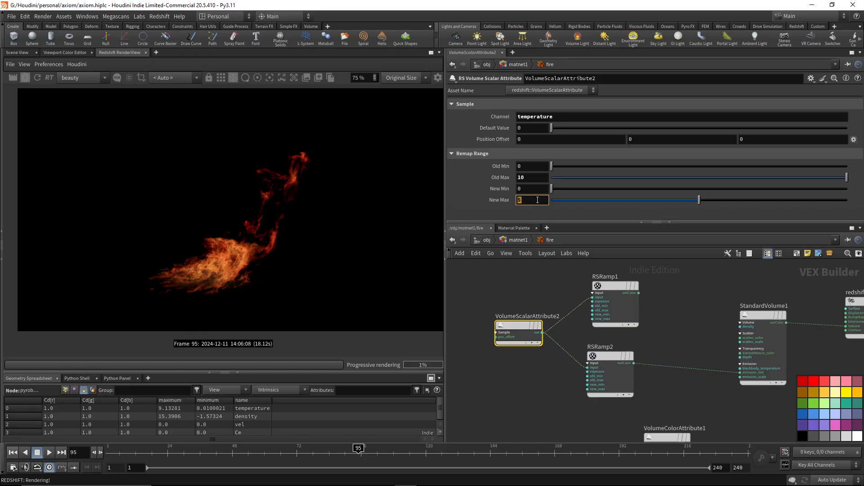
key(Return)
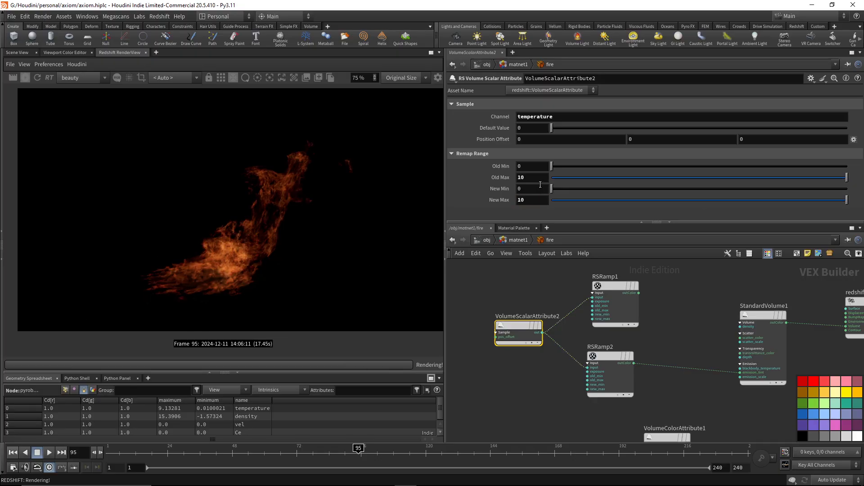
Try remap range Old Max values of 9 and 20 on VolumeScalarAttribute2, and restore it to 10.
double_click(536, 177)
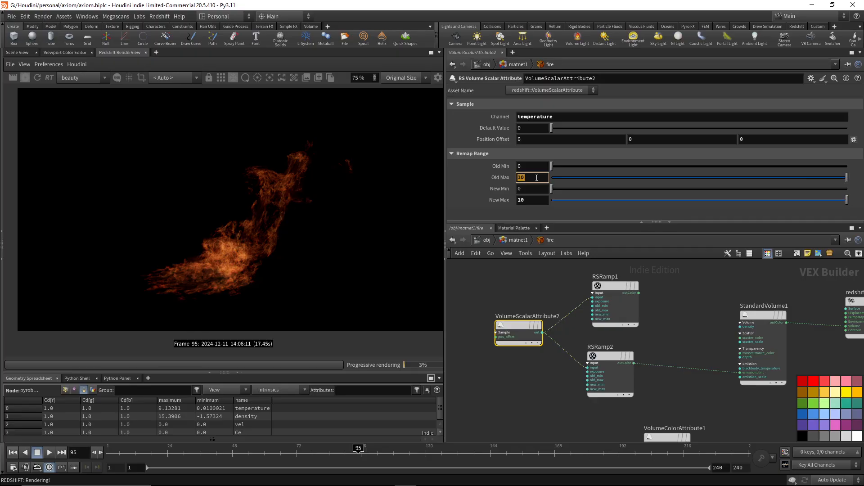
text(9)
key(Return)
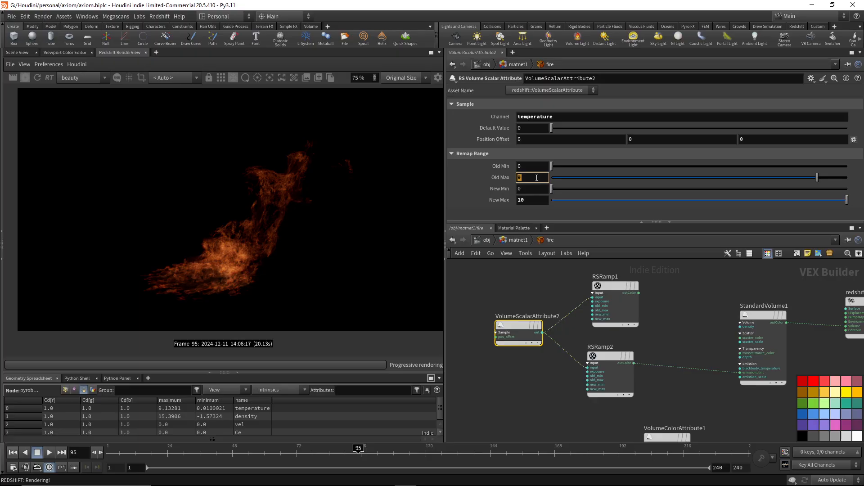
text(20)
key(Return)
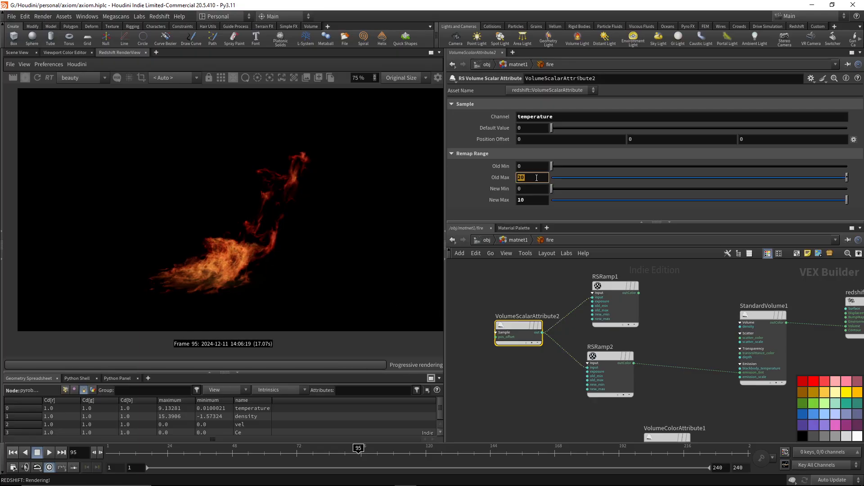
text(10)
key(Return)
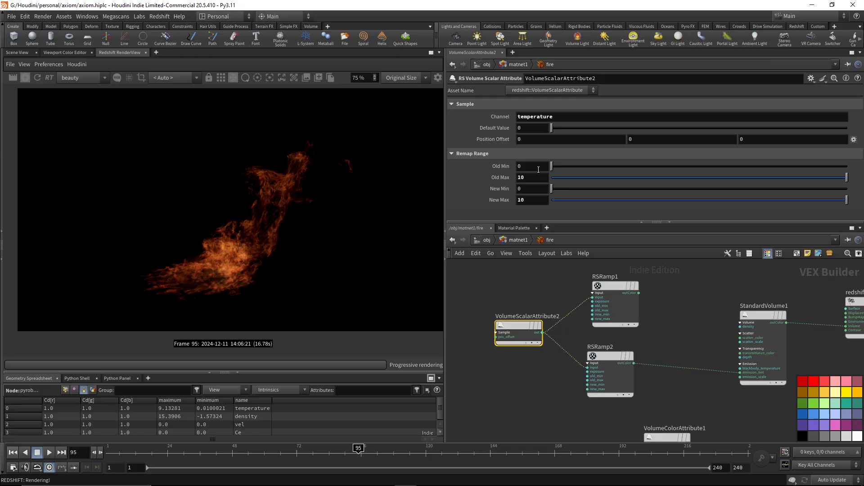
Try a remap range Old Min of .01 on VolumeScalarAttribute2 and return it to 0.
double_click(539, 167)
key(Return)
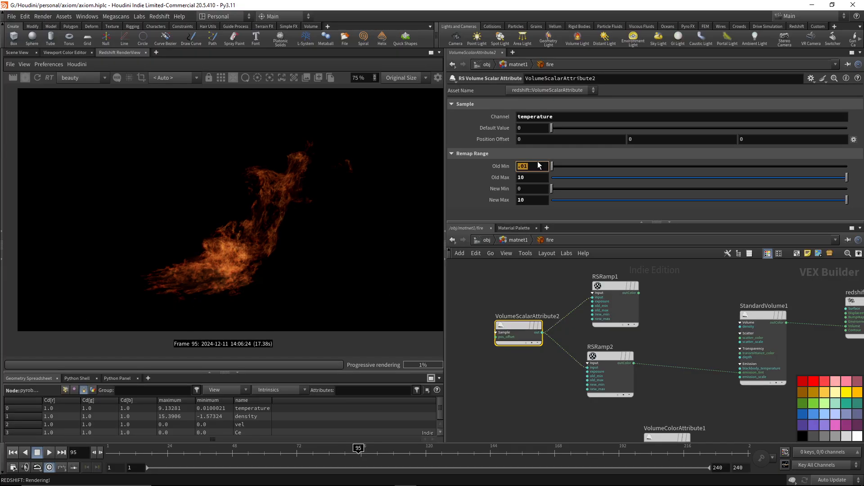
text(0)
key(Return)
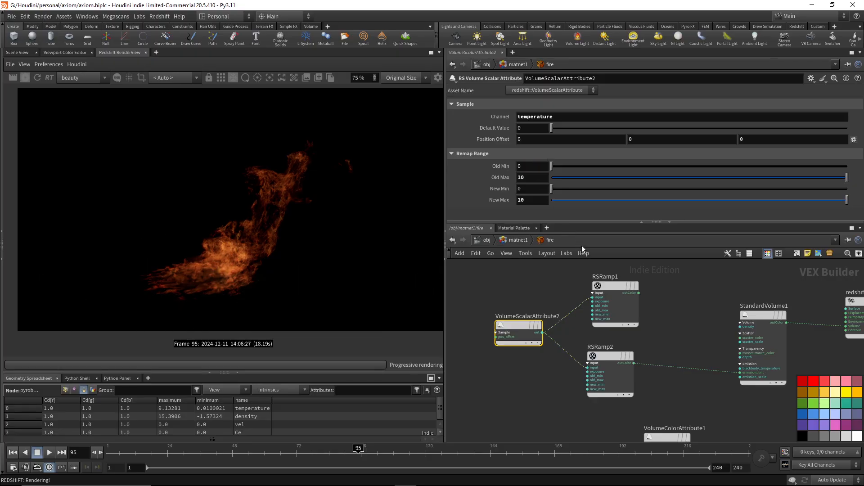
Set VolumeScalarAttribute2's New Max to 1, try a reversed New Min 1 and New Max 0, and restore New Min 0 and New Max 1.
key(Return)
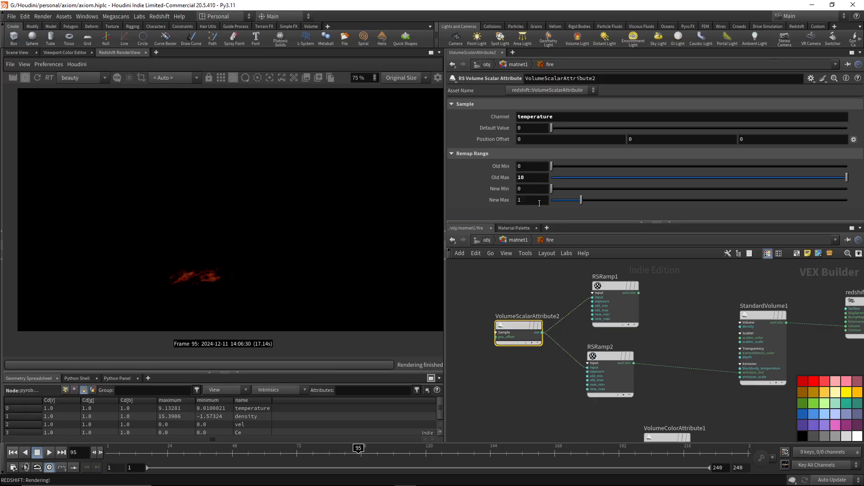
click(536, 189)
text(1)
key(Return)
text(0)
key(Return)
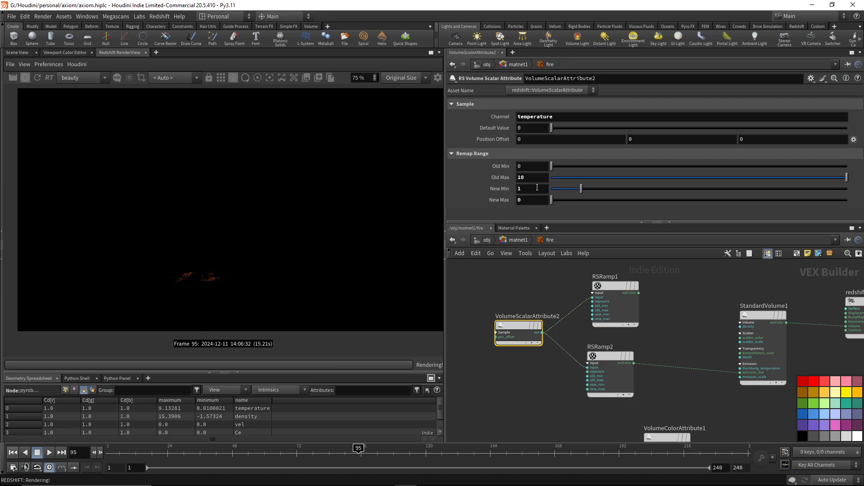
double_click(537, 187)
text(0)
key(Tab)
text(1)
key(Return)
Try a sample Default Value of 1 on VolumeScalarAttribute2 and return it to 0.
double_click(523, 130)
text(1)
key(Return)
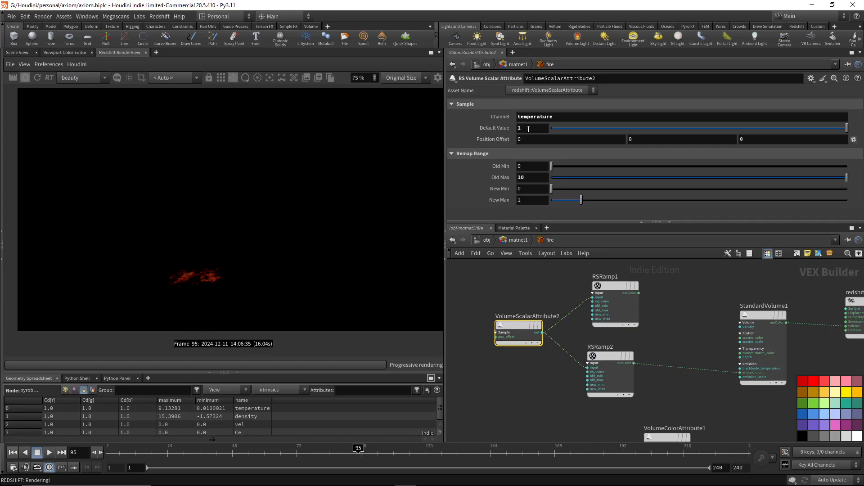
double_click(529, 129)
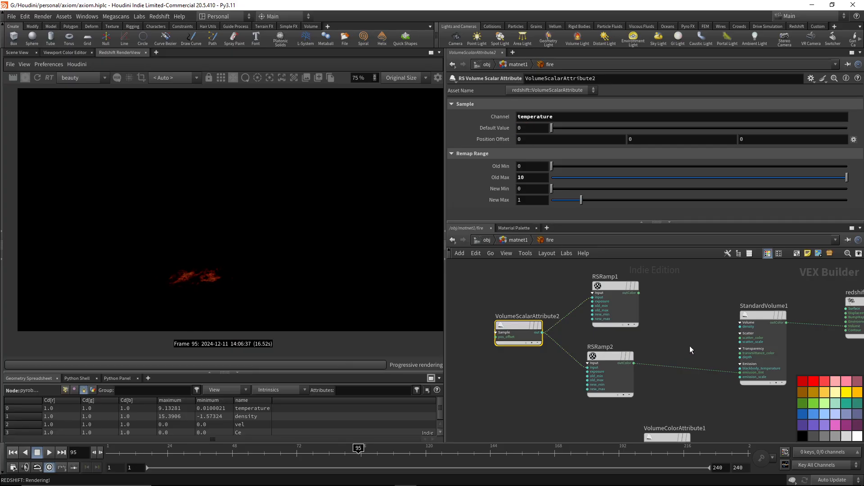
Set the New Range Max of RSRamp2 to 10.
click(612, 373)
scroll(576, 191, down, 3)
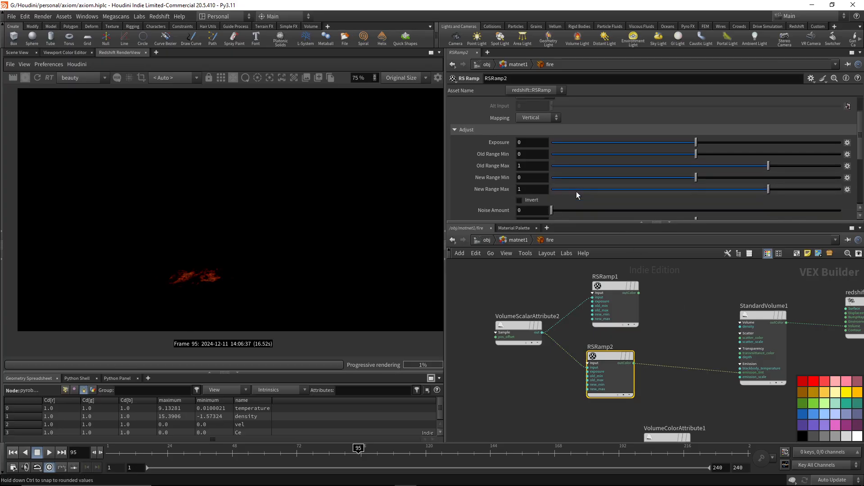
click(538, 189)
text(0)
key(Return)
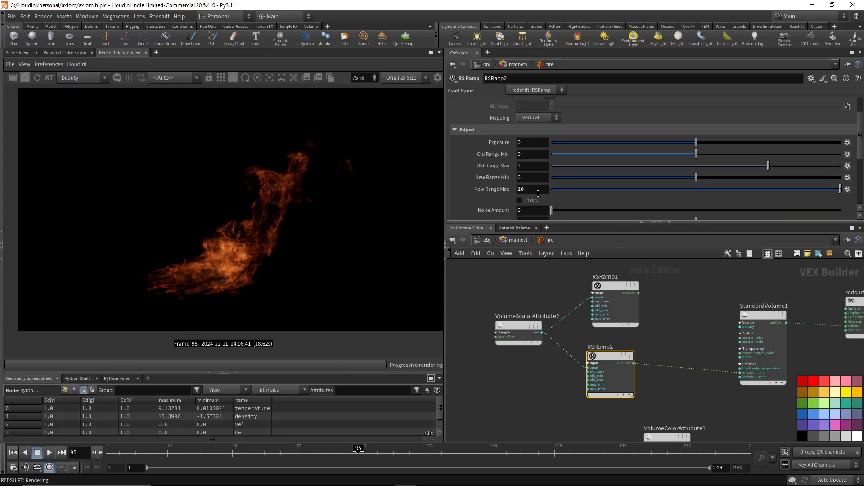
Try exposure values of 1 and -1 on RSRamp2, and reset the exposure to 0.
double_click(532, 141)
text(1)
key(Return)
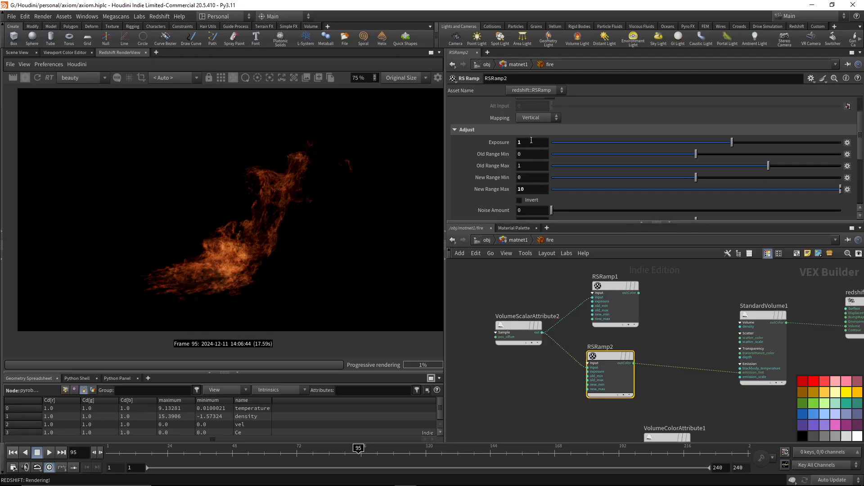
double_click(531, 141)
text(-1)
key(Return)
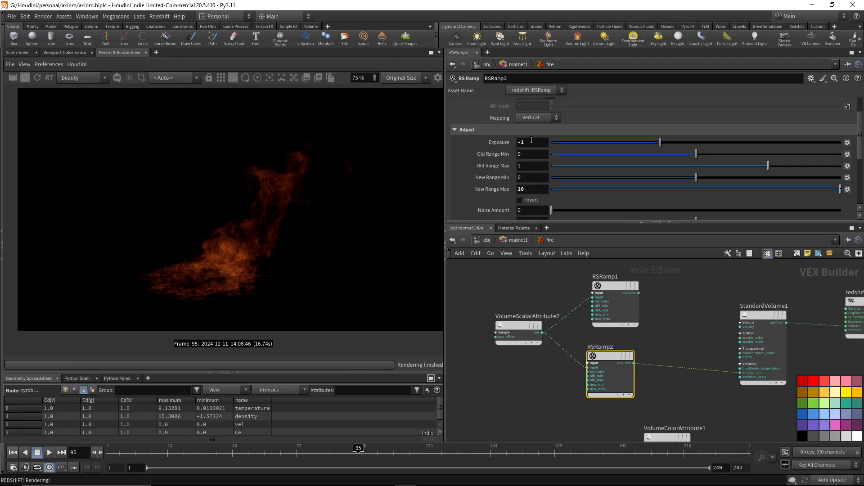
double_click(531, 140)
text(0)
key(Tab)
key(Tab)
key(Tab)
key(Tab)
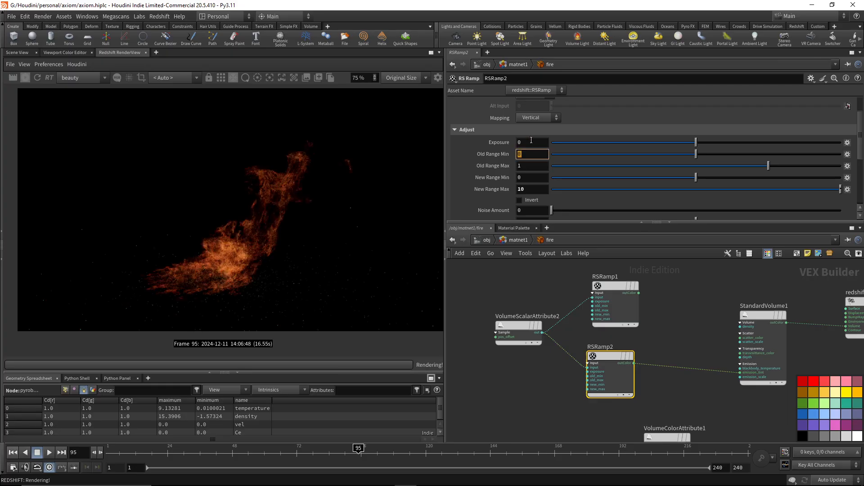
Reset the New Range Max of RSRamp2 to 1.
text(1)
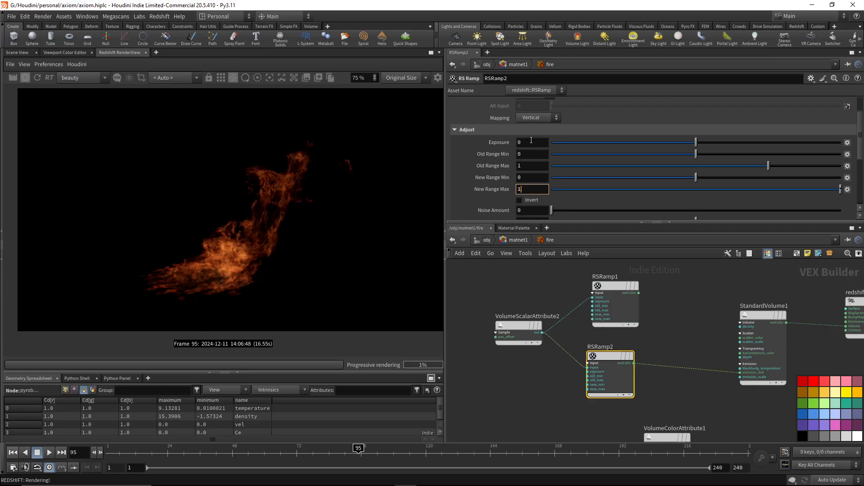
key(Return)
Review the settings of both ramps and connect RSRamp1's outColor to StandardVolume1's emission_tint in place of RSRamp2.
scroll(552, 173, down, 5)
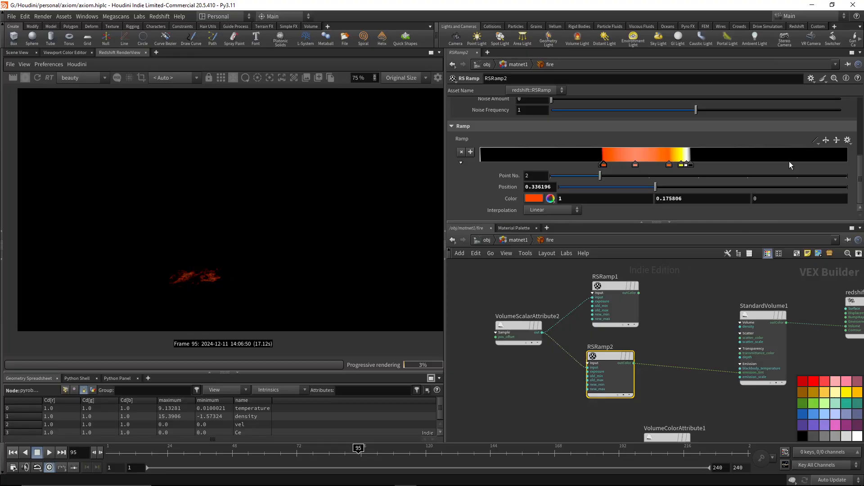
click(614, 306)
scroll(636, 178, up, 5)
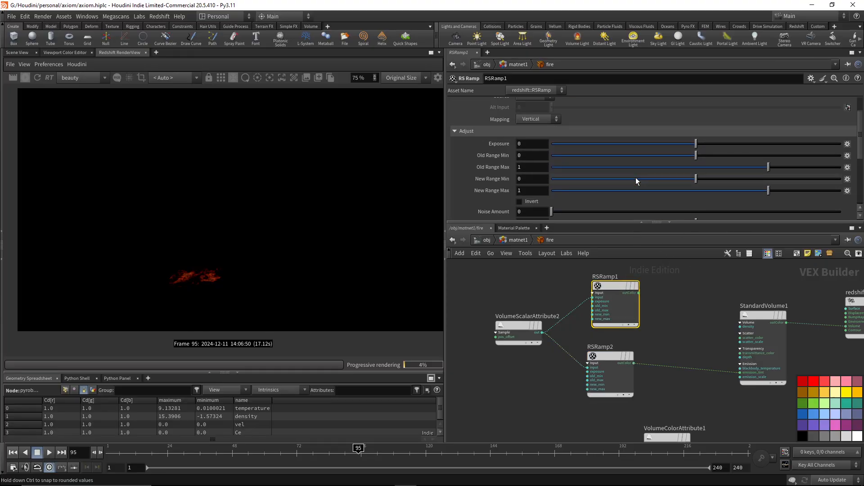
middle_drag(642, 296, 593, 279)
drag(590, 278, 690, 357)
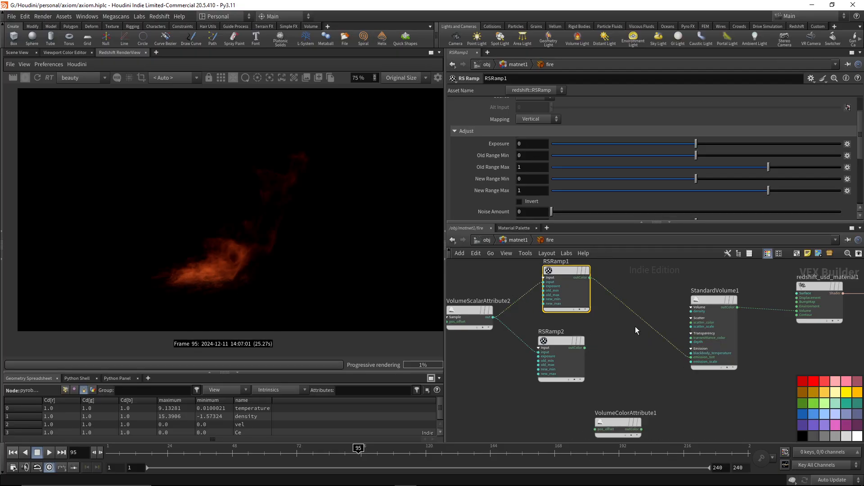
Raise the emission scale of StandardVolume1 to 10 and on to 20, and inspect the flame detail in the render.
click(709, 300)
text(0)
key(Return)
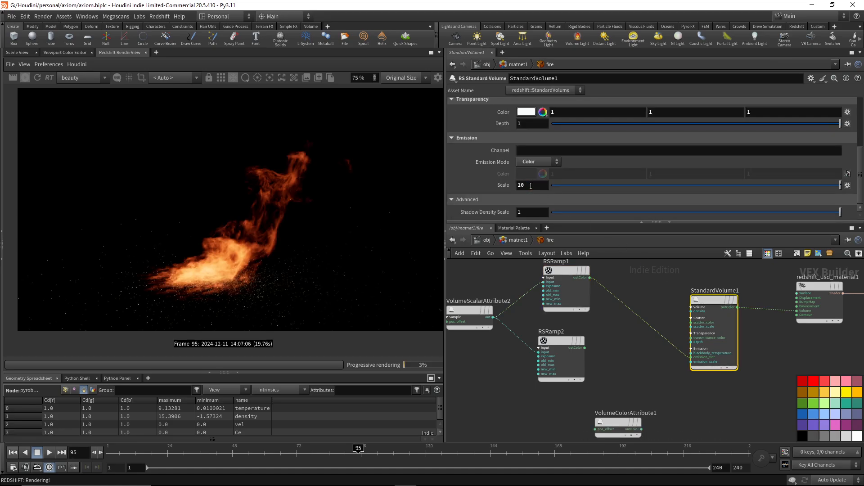
double_click(531, 186)
text(20)
key(Return)
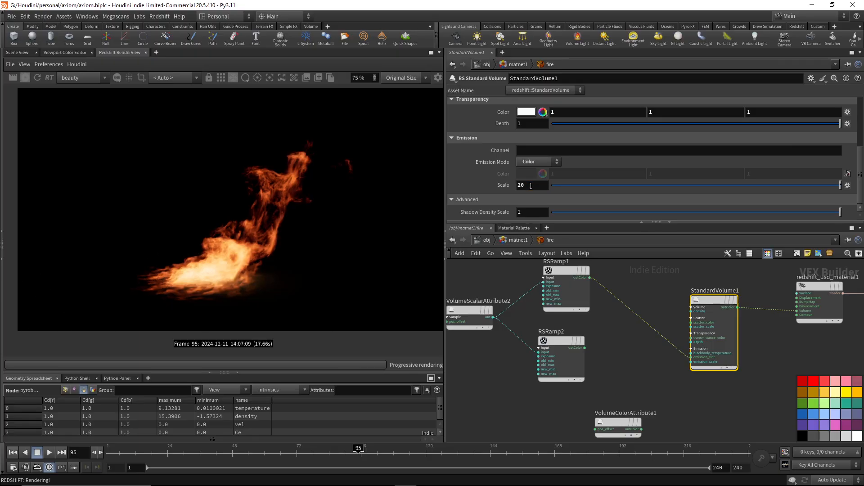
scroll(196, 268, up, 5)
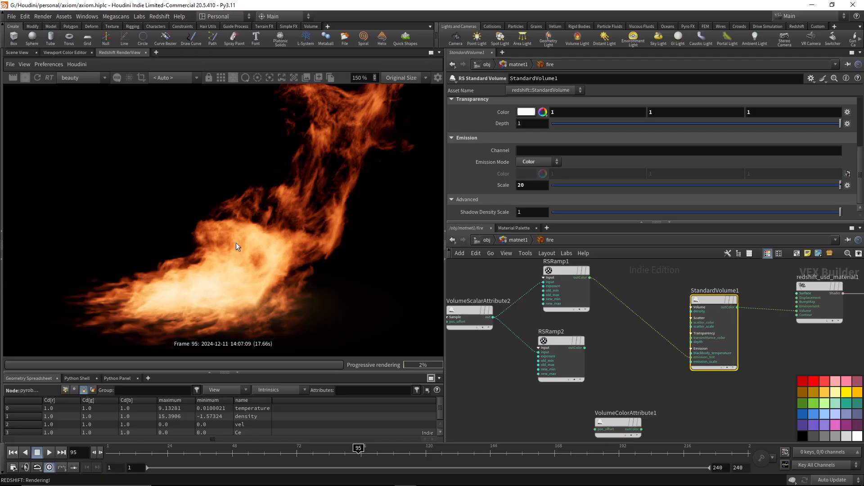
scroll(236, 242, down, 2)
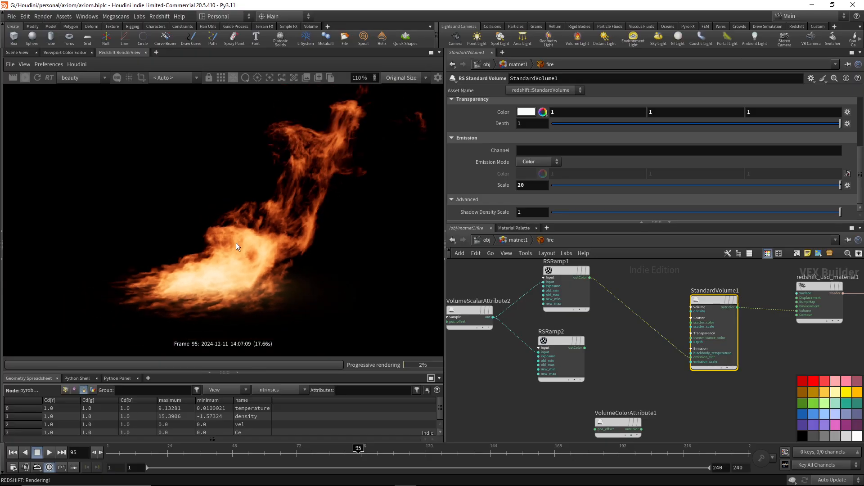
Try an emission scale of 50 on StandardVolume1, and switch its emission mode to Blackbody with a scale of 1.
double_click(536, 186)
key(Return)
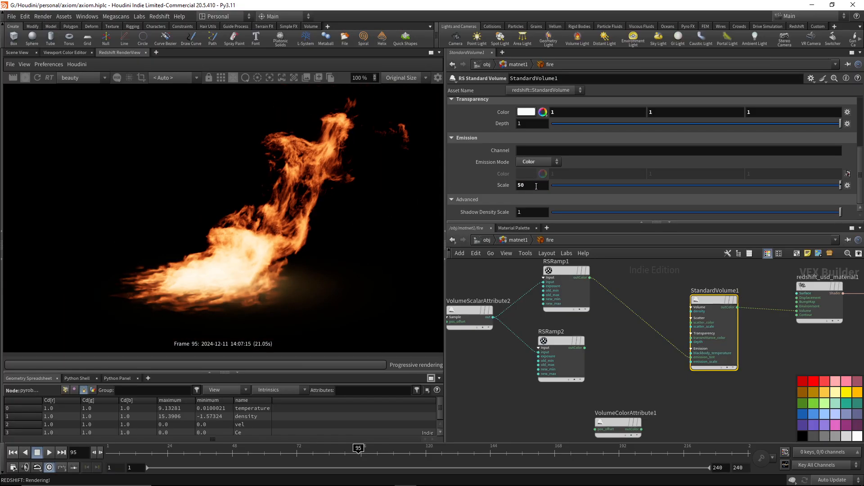
click(541, 163)
click(536, 171)
double_click(545, 209)
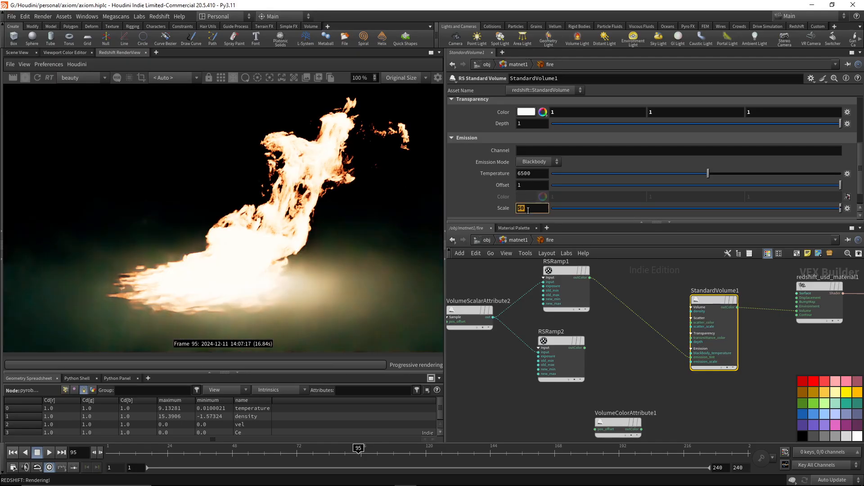
text(1)
key(Return)
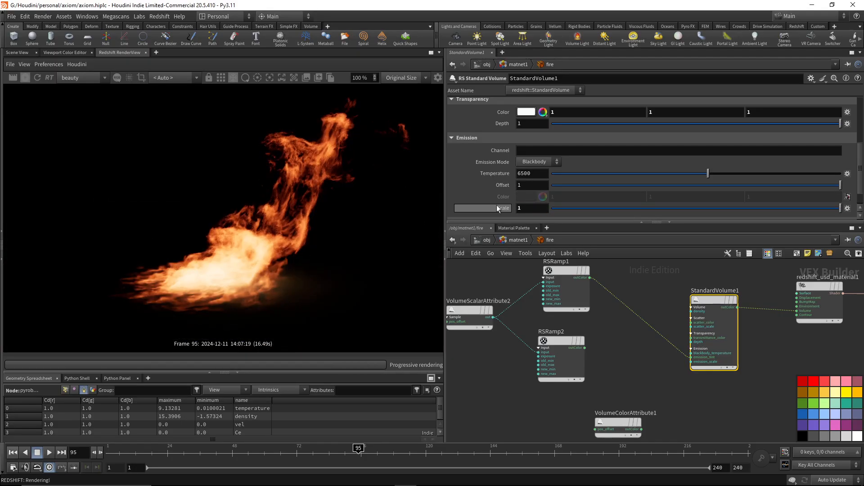
Examine the overall flame shape and the fine detail at its base in the Blackbody render.
scroll(338, 192, down, 1)
scroll(288, 215, up, 3)
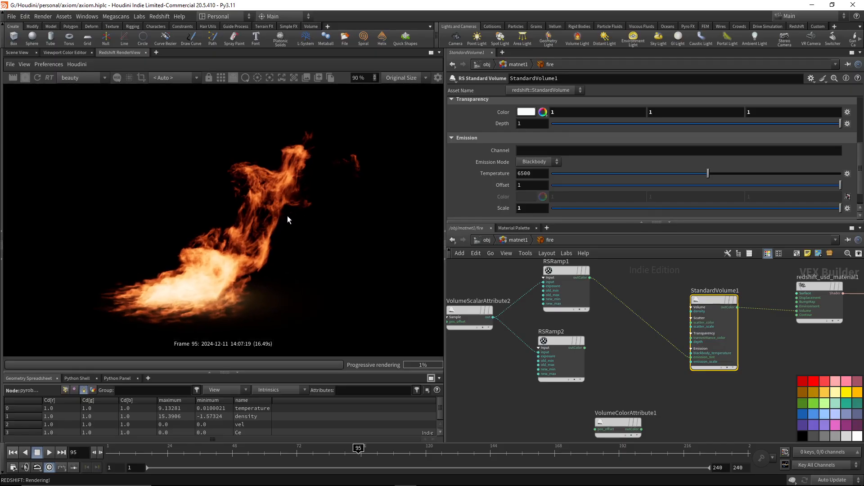
middle_drag(244, 275, 289, 234)
scroll(288, 234, down, 1)
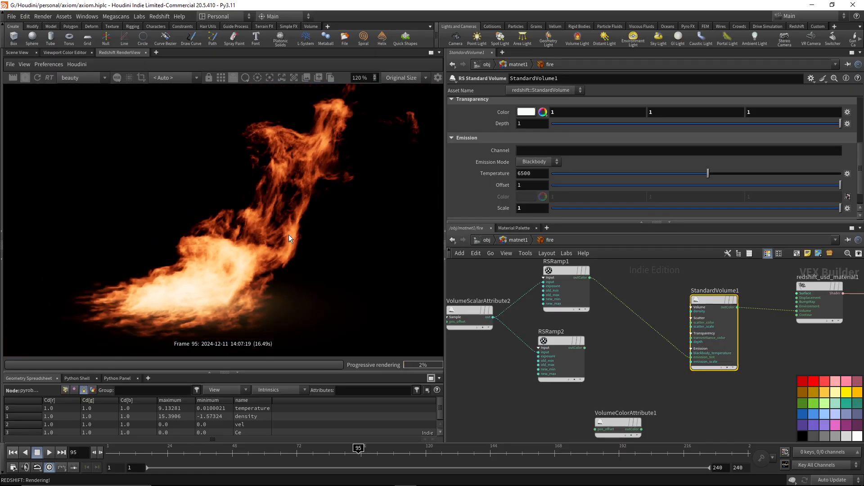
scroll(215, 278, up, 2)
middle_drag(215, 278, 248, 261)
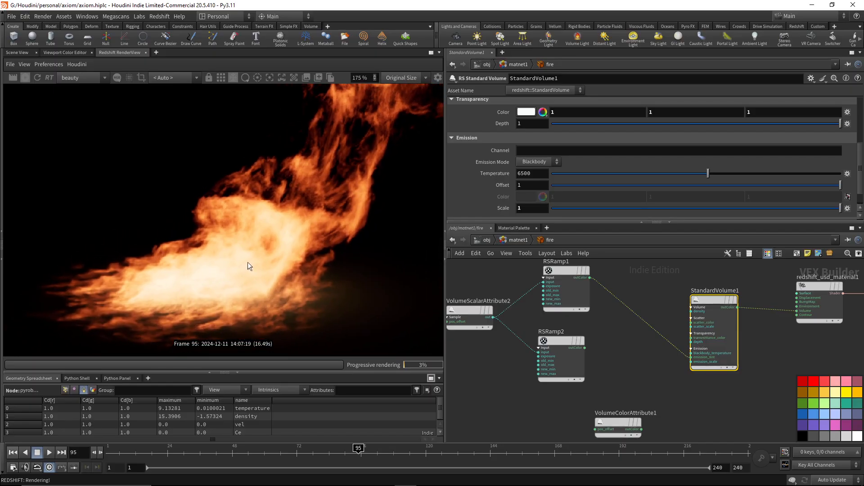
scroll(329, 207, down, 3)
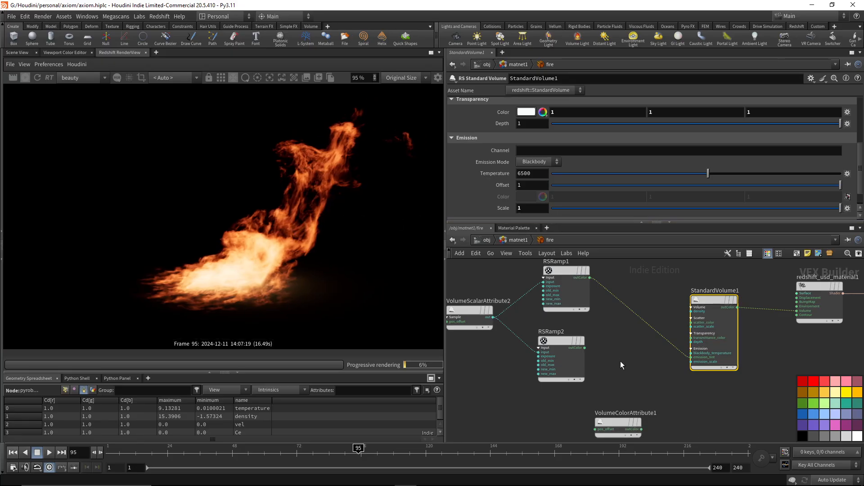
Connect RSRamp2's outColor to StandardVolume1's emission_tint and set the Old Max of VolumeScalarAttribute2 to 1.
drag(584, 347, 685, 358)
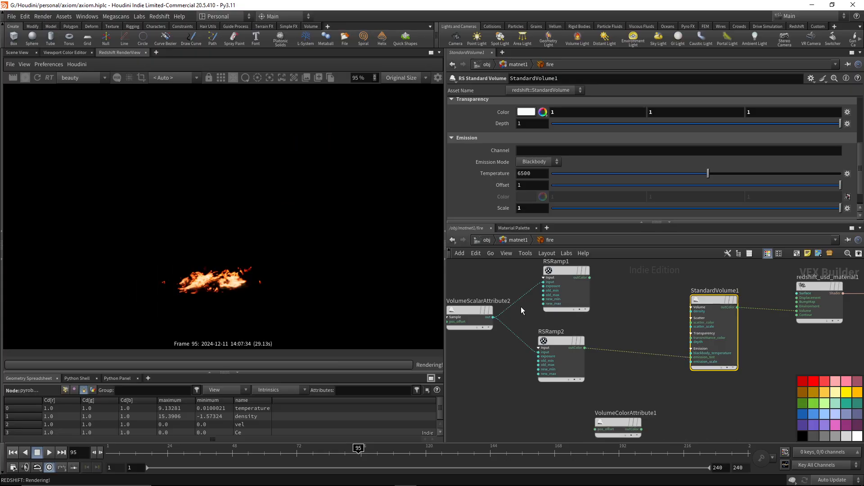
middle_drag(493, 272, 527, 272)
drag(532, 282, 482, 351)
click(542, 181)
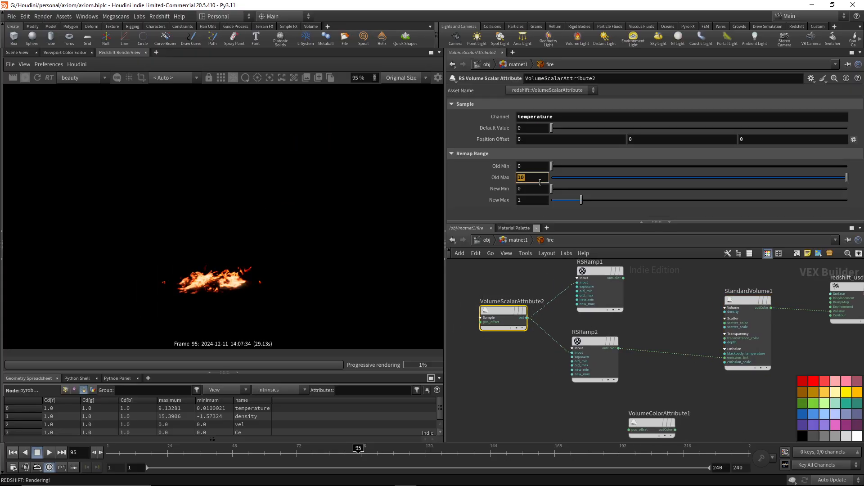
key(BackSpace)
key(Return)
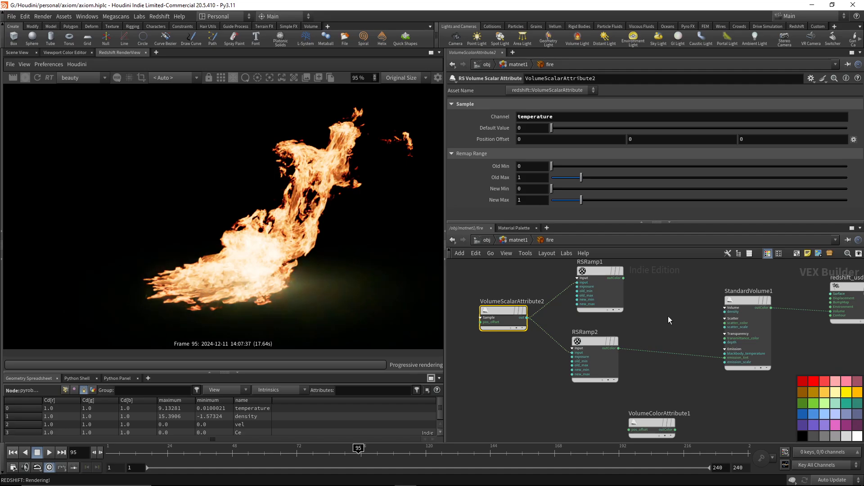
Reduce the emission scale of StandardVolume1 to 0.5.
click(751, 301)
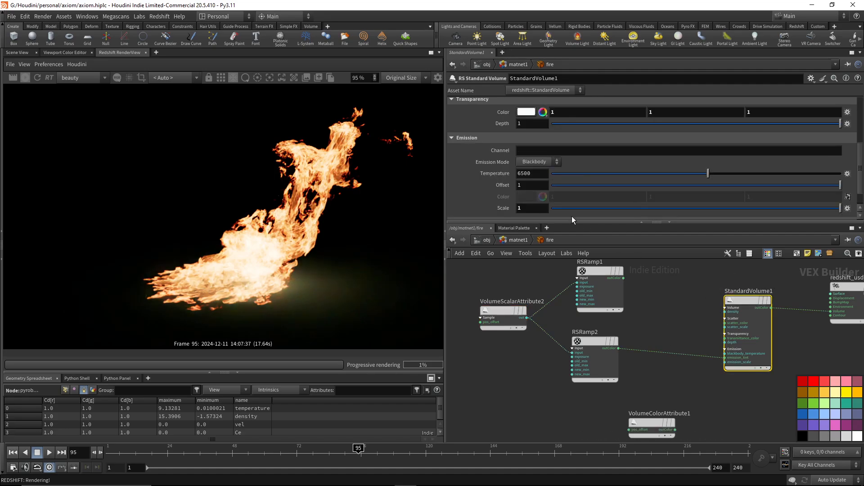
double_click(530, 206)
text(.5)
key(Return)
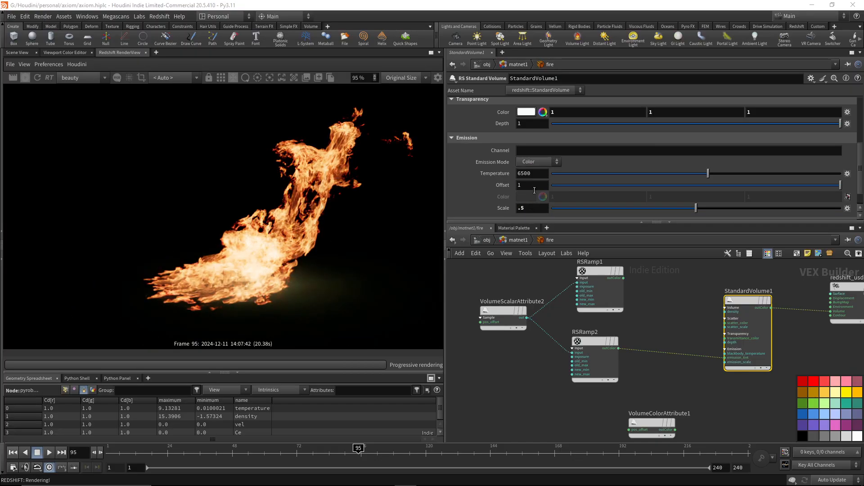
Switch the emission mode of StandardVolume1 to Color and set the emission scale to 10.
click(537, 179)
double_click(536, 184)
text(1)
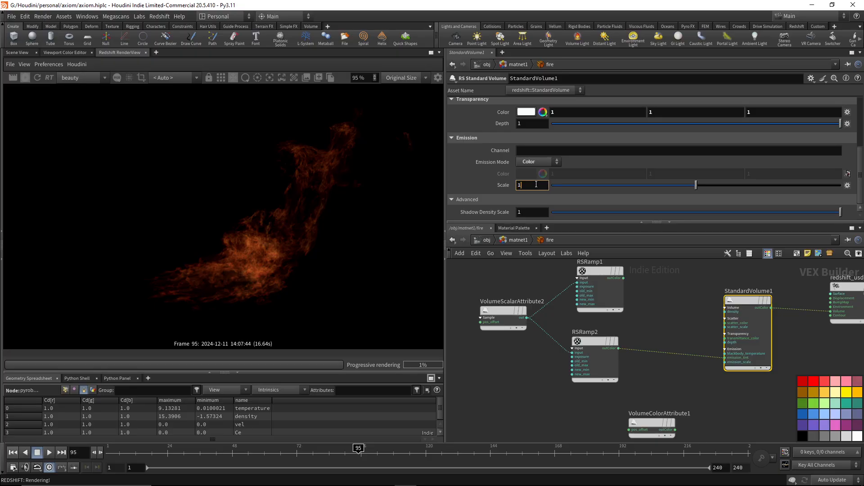
text(0)
key(Return)
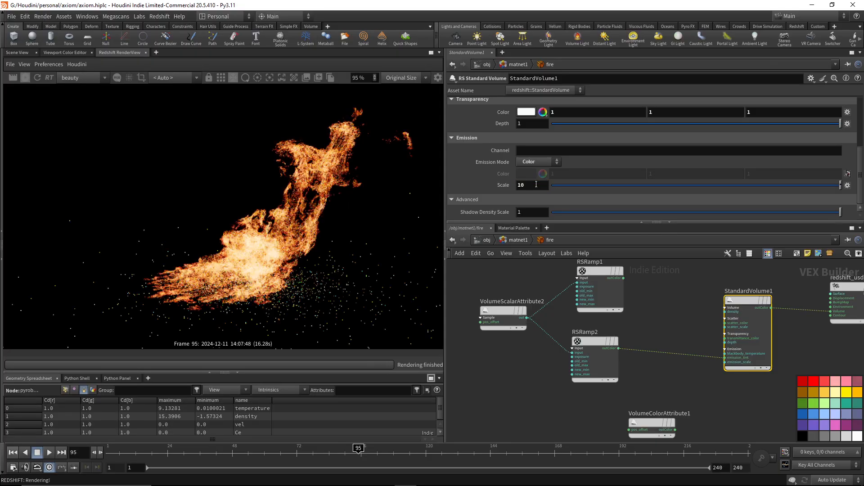
Move the VolumeColorAttribute1 node to just below RSRamp2 and stop the live render.
middle_drag(650, 320, 647, 324)
click(496, 318)
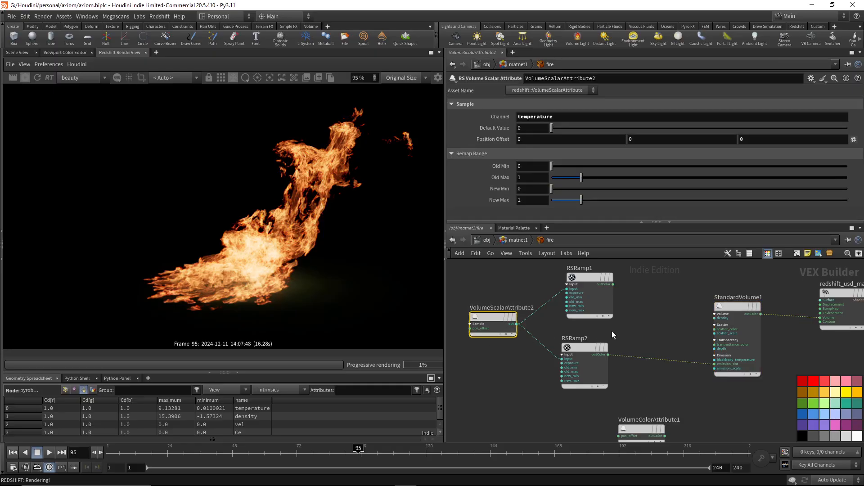
middle_drag(641, 332, 633, 302)
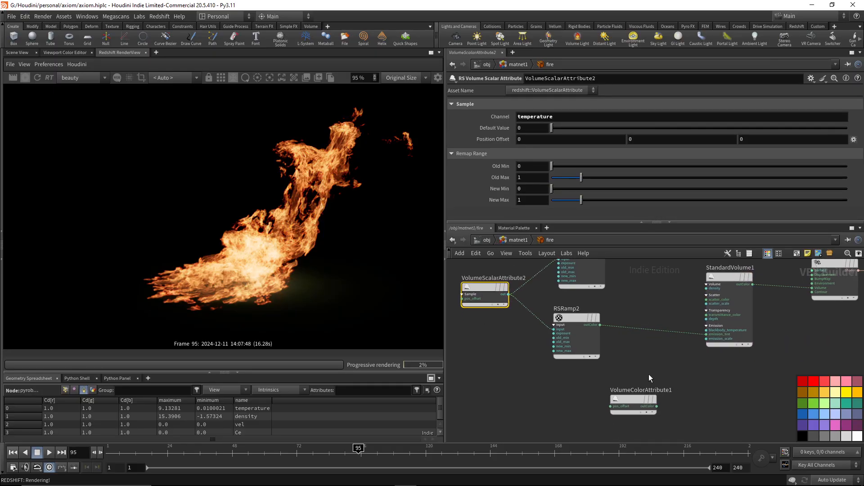
drag(647, 390, 584, 376)
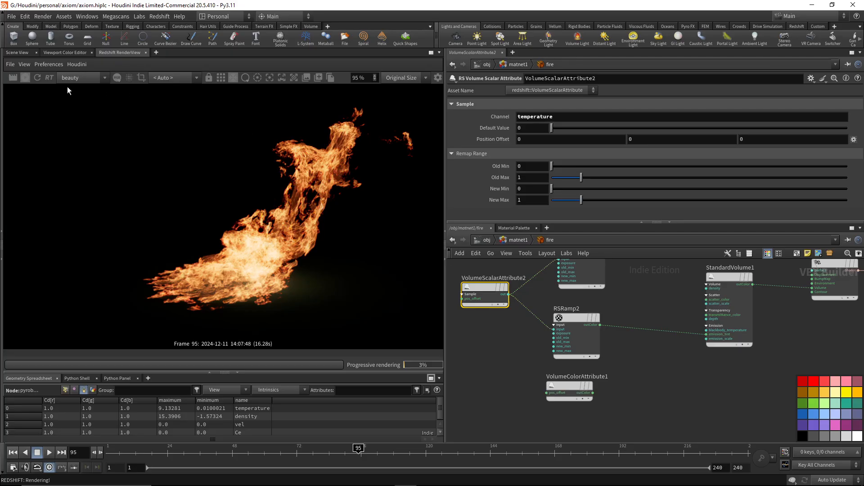
click(26, 76)
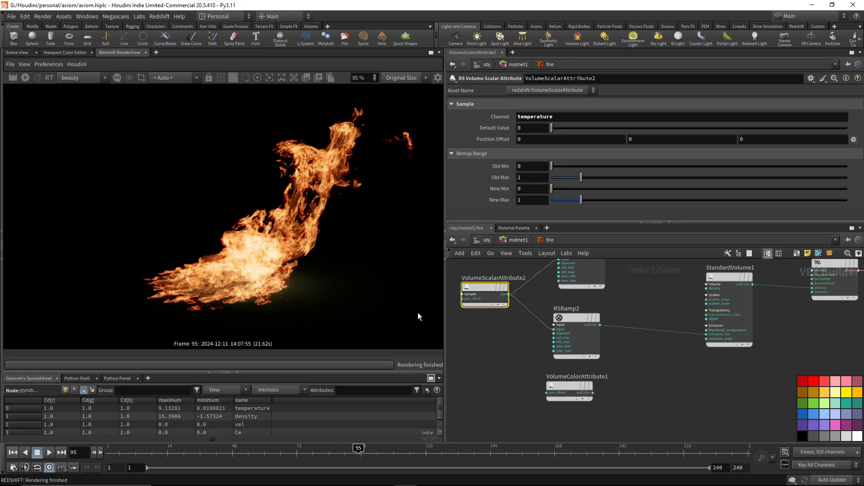
Open the Fire object's network and trace the branch running from axiom_fire into pyropostprocess2.
click(484, 242)
double_click(581, 313)
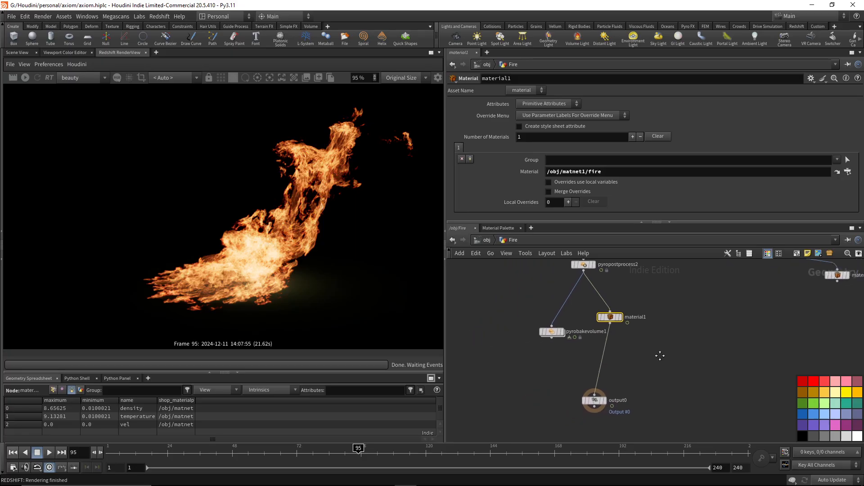
drag(610, 271, 658, 285)
middle_drag(658, 284, 712, 290)
scroll(603, 346, down, 3)
middle_drag(597, 271, 585, 386)
scroll(604, 324, down, 2)
scroll(604, 323, up, 1)
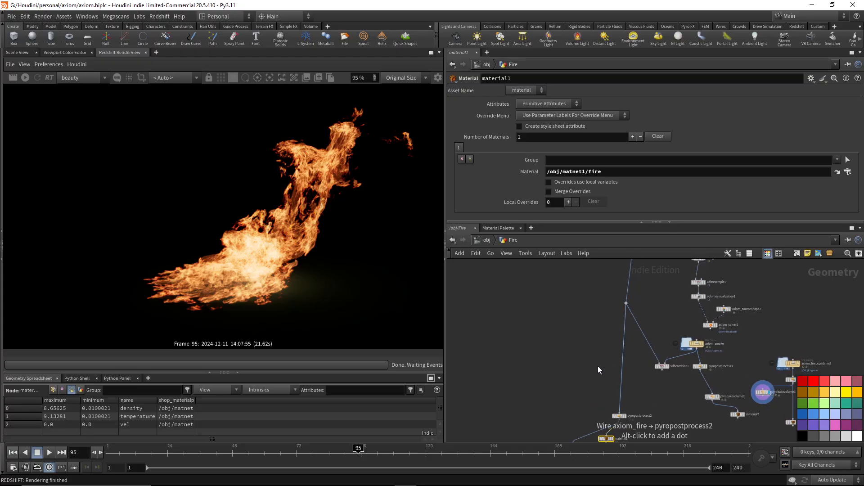
Rearrange the nodes below pyropostprocess2 and wire the output of pyrobakevolume1 into material1.
middle_drag(554, 414, 584, 312)
scroll(584, 312, up, 4)
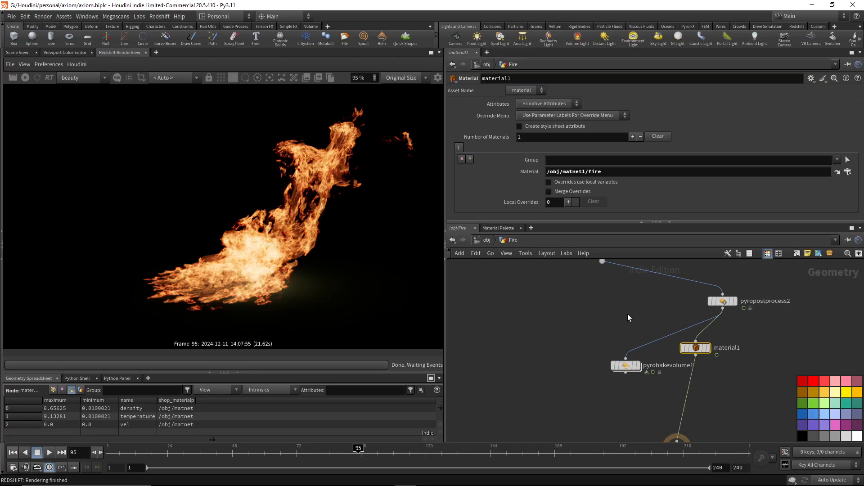
drag(576, 282, 593, 374)
middle_drag(639, 401, 611, 328)
drag(639, 299, 624, 360)
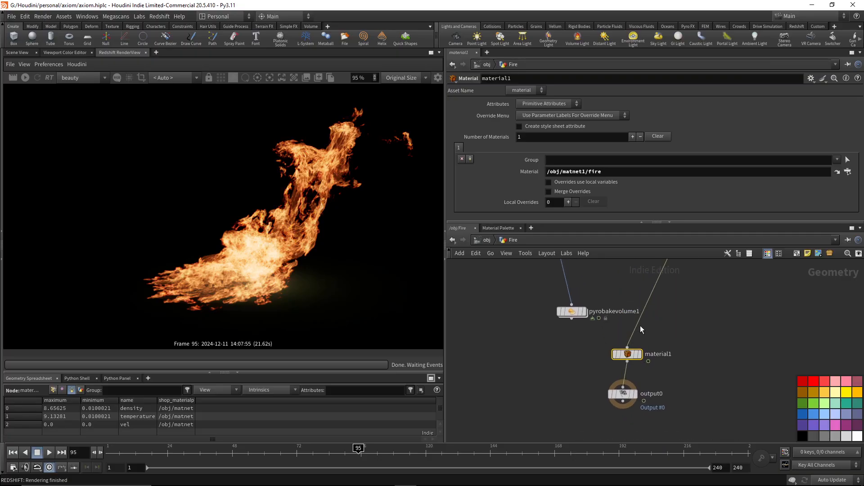
drag(639, 322, 584, 324)
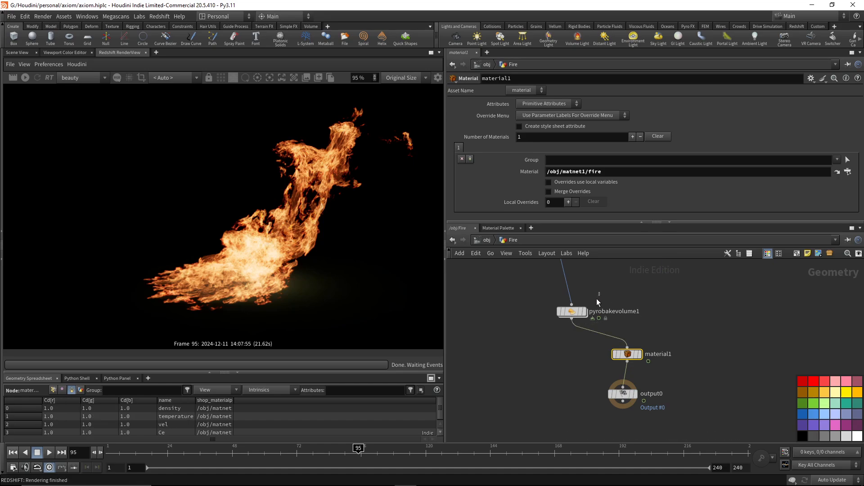
Review the fire volume bindings of pyrobakevolume1 and its fire intensity scale, source range and ramp.
click(572, 311)
scroll(538, 167, down, 1)
scroll(536, 168, down, 3)
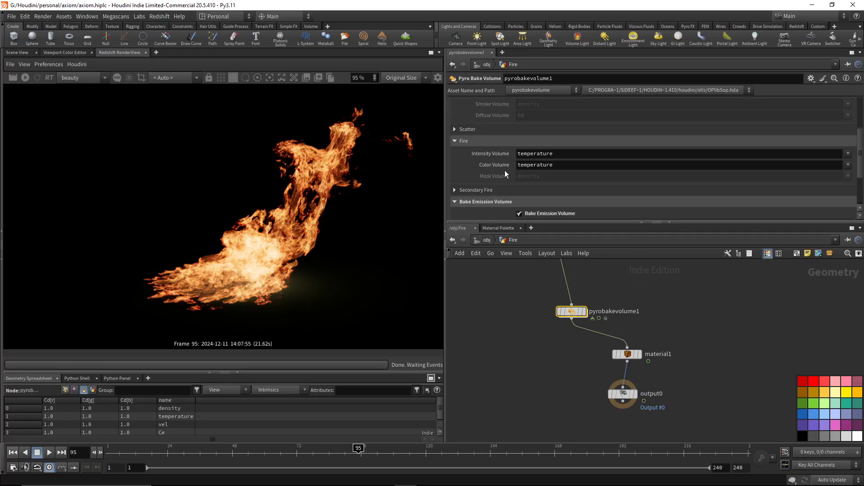
scroll(504, 170, up, 4)
click(498, 154)
scroll(497, 158, down, 4)
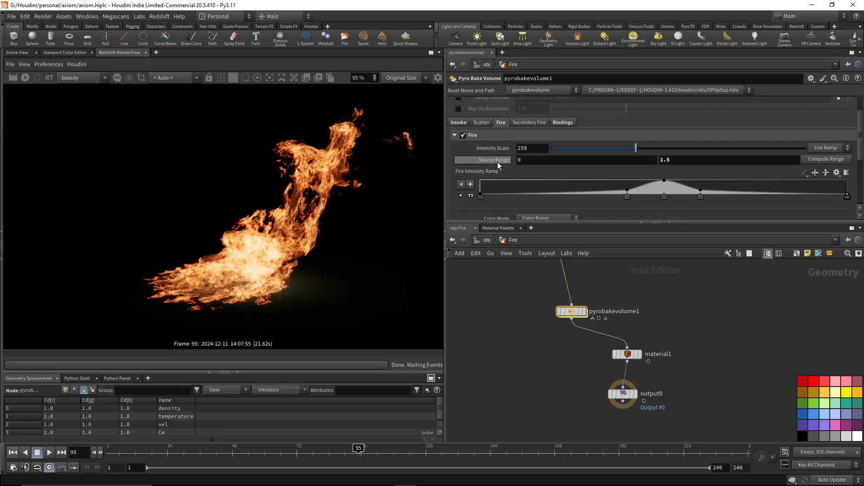
Return to the fire material and connect VolumeColorAttribute1's outColor to StandardVolume1's emission_tint in place of RSRamp2.
click(488, 241)
double_click(710, 353)
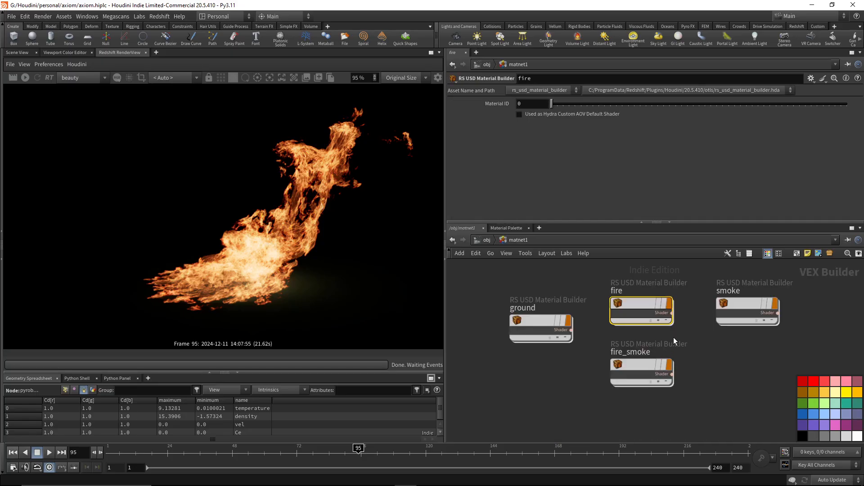
double_click(658, 303)
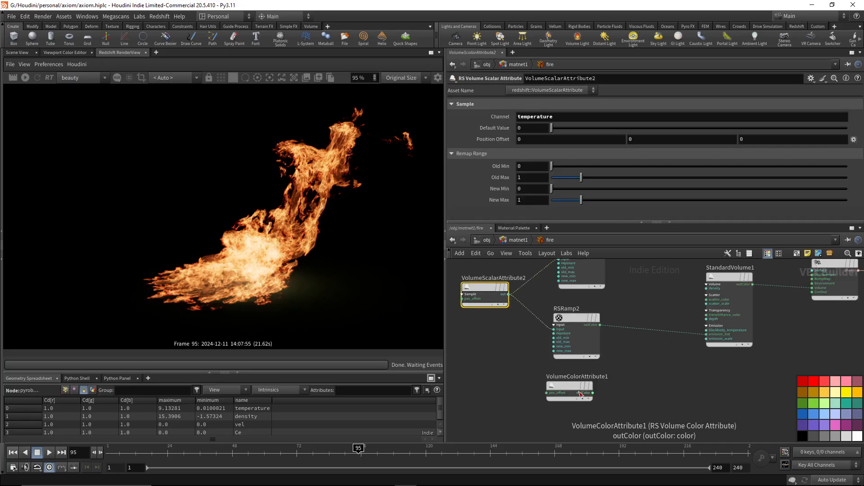
drag(593, 393, 672, 372)
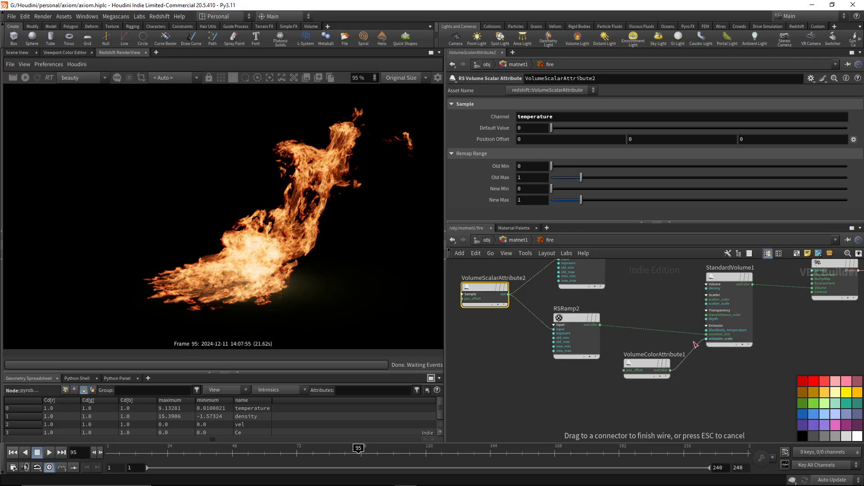
click(706, 334)
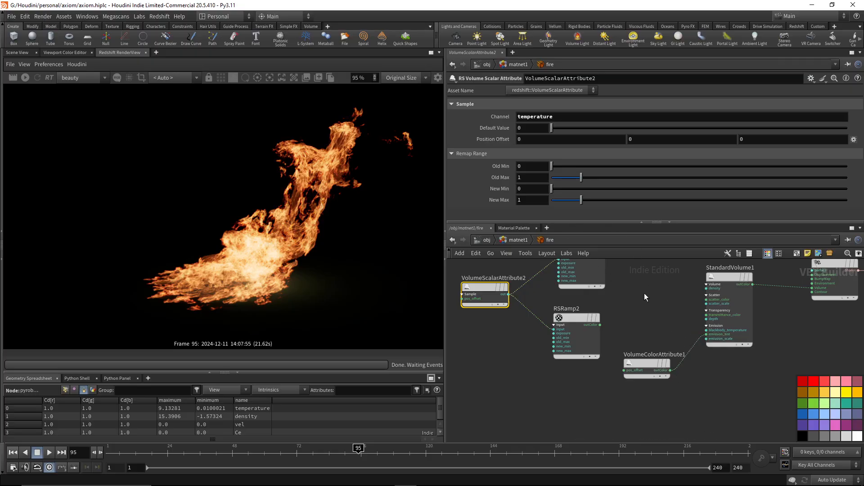
Check the channel of VolumeColorAttribute1, set StandardVolume1's emission scale to 1 and restart the live render.
click(658, 376)
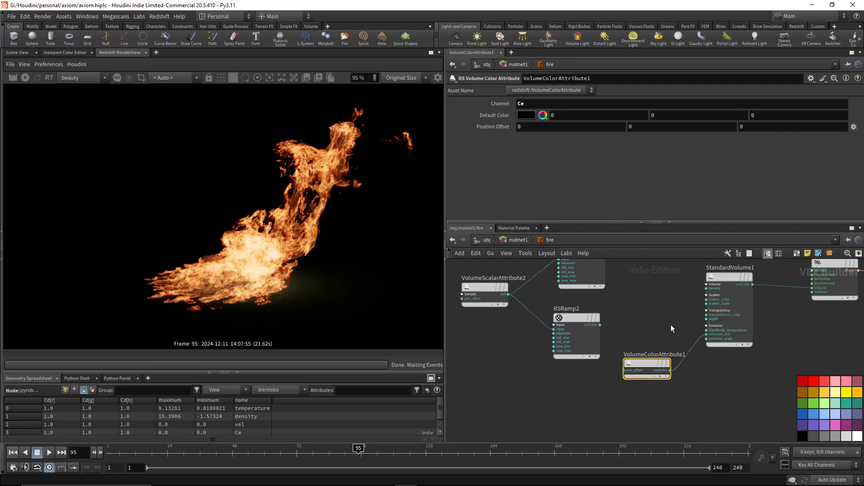
middle_drag(671, 325, 652, 345)
click(728, 333)
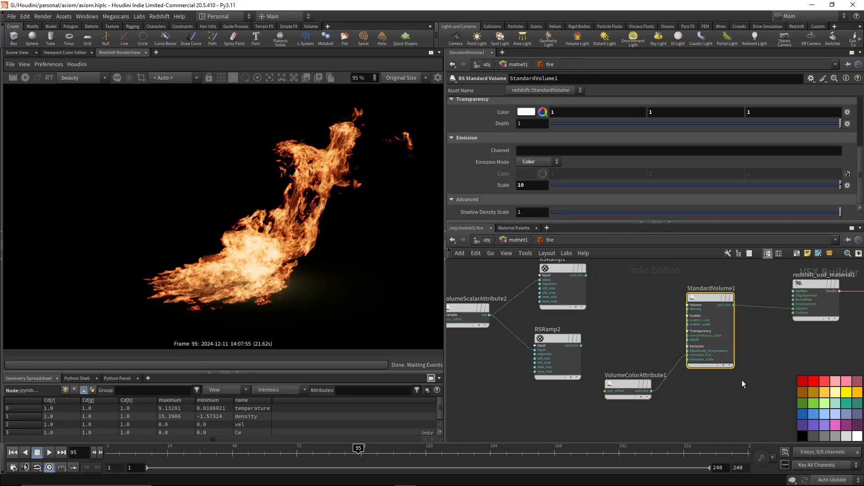
double_click(529, 185)
text(1)
key(Return)
click(26, 78)
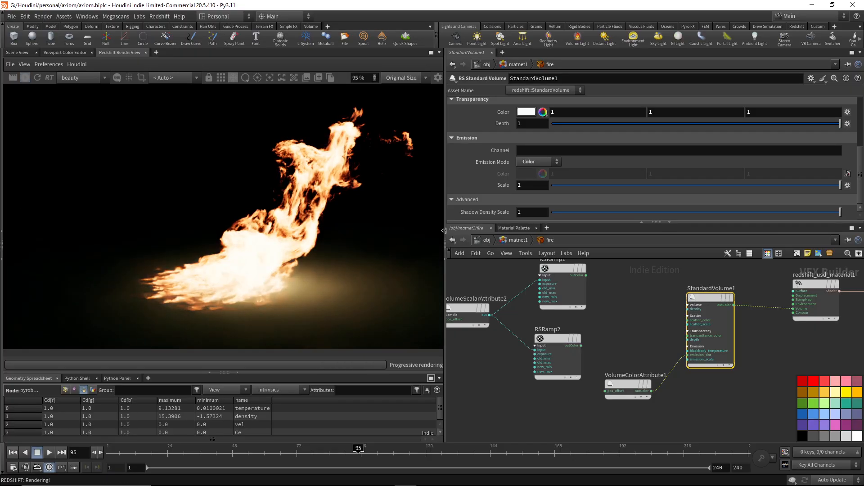
Lower the emission scale of StandardVolume1 to 0.1 and inspect the flame detail in the render.
click(535, 186)
text(.1)
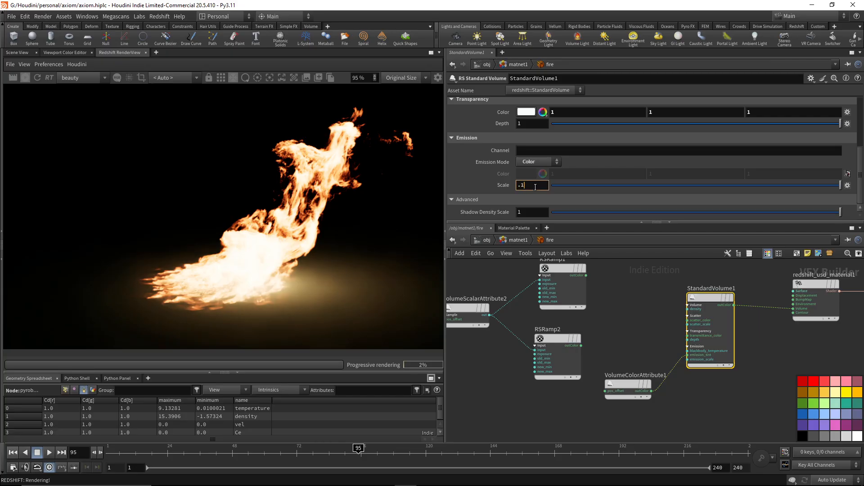
key(Return)
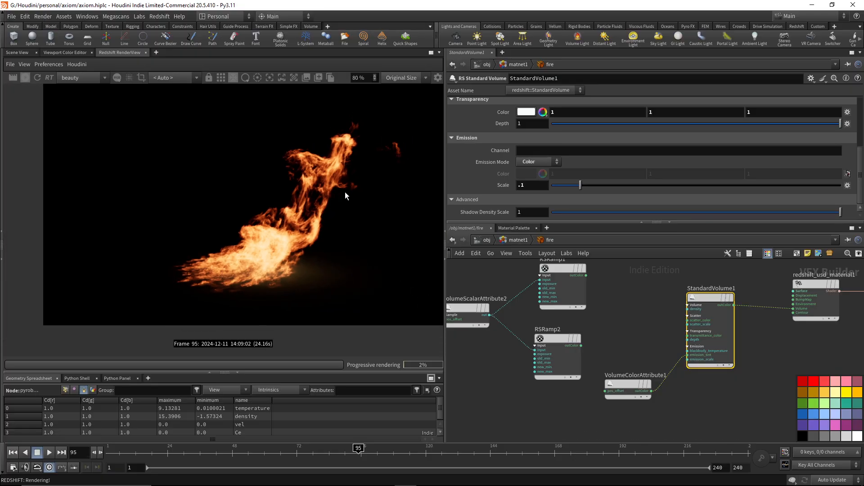
scroll(289, 198, up, 3)
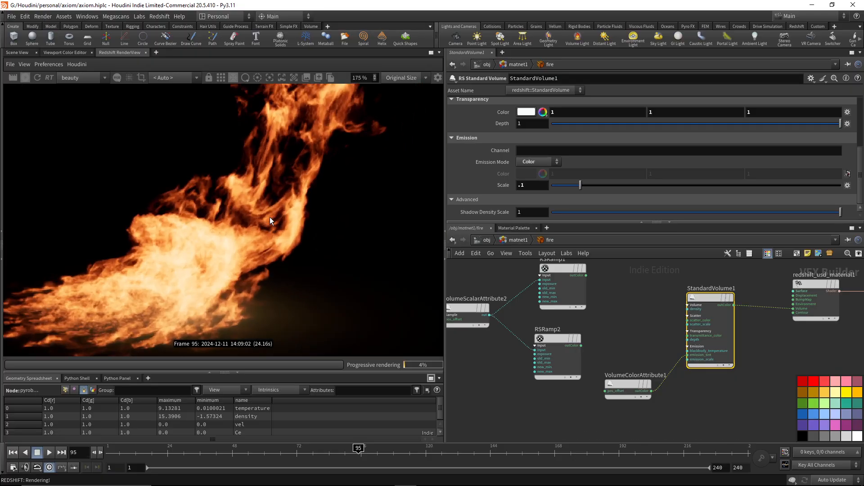
Switch StandardVolume1's emission mode from Color to Blackbody.
scroll(270, 215, down, 2)
scroll(279, 214, down, 1)
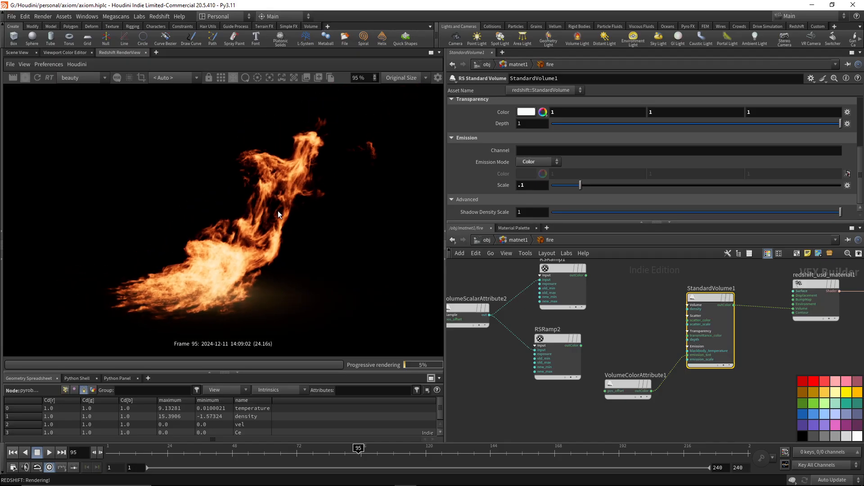
click(538, 162)
click(539, 172)
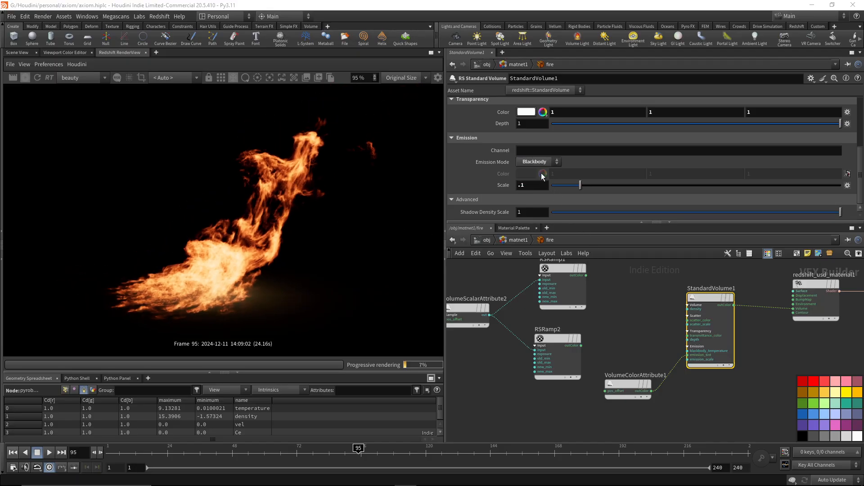
Compare blackbody emission scales of 1 and 0.01 on StandardVolume1, ending on 1.
double_click(535, 210)
text(1)
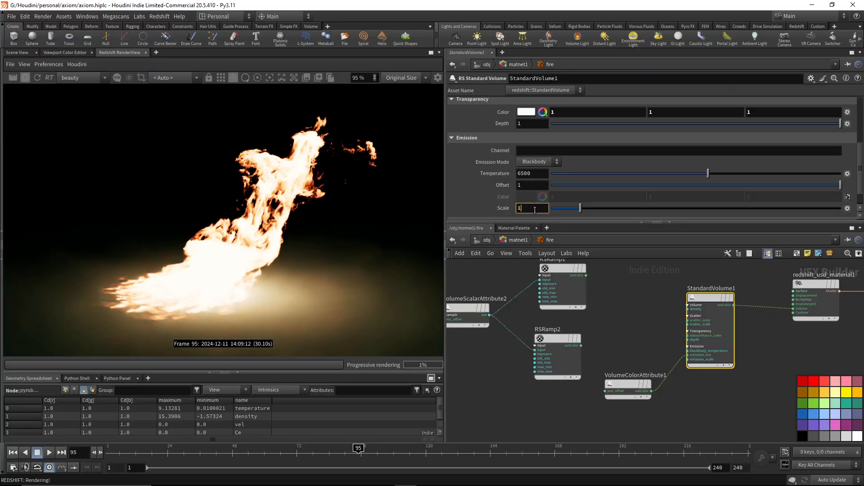
key(Return)
double_click(534, 210)
text(.01)
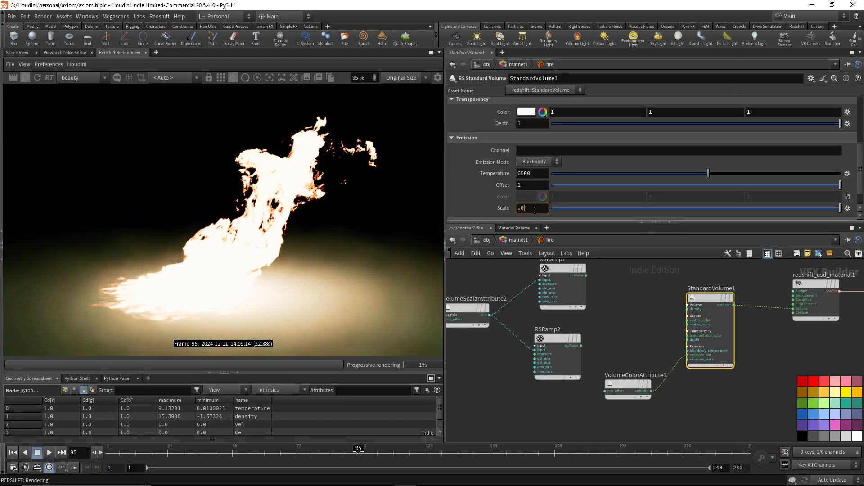
key(Return)
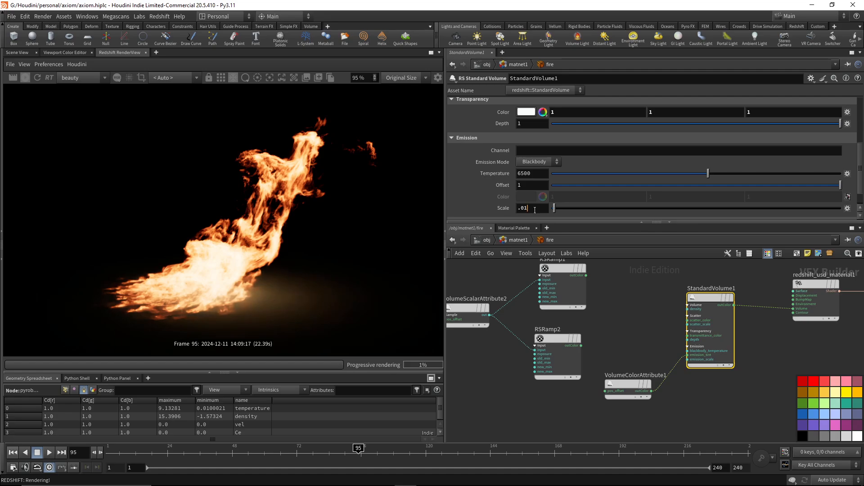
double_click(535, 210)
text(1)
key(Return)
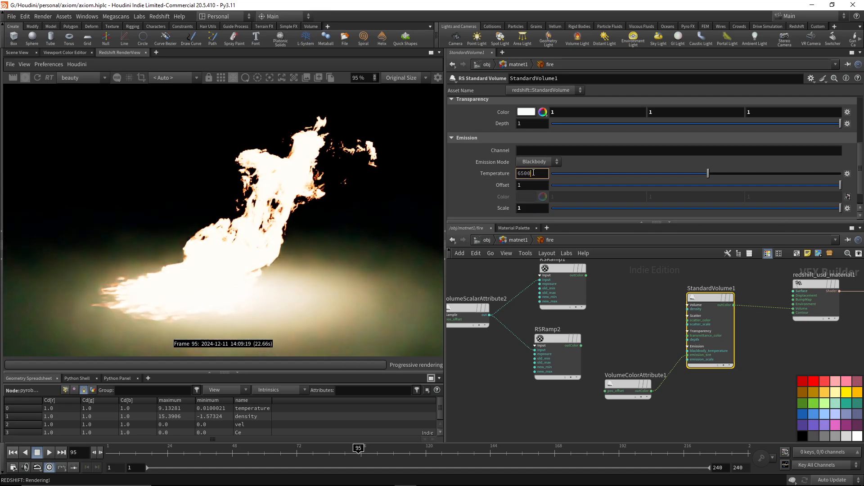
Try blackbody temperatures of 4500, 1500 and 2500 on StandardVolume1's emission.
double_click(537, 173)
text(4500)
key(Return)
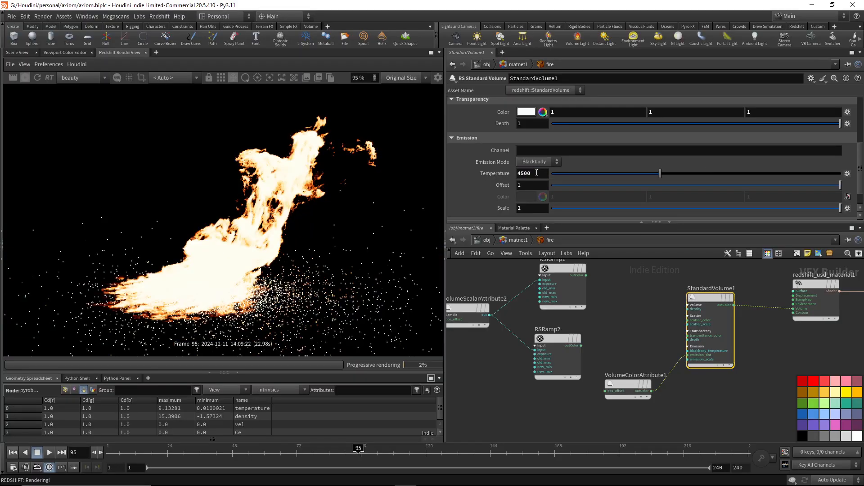
text(1)
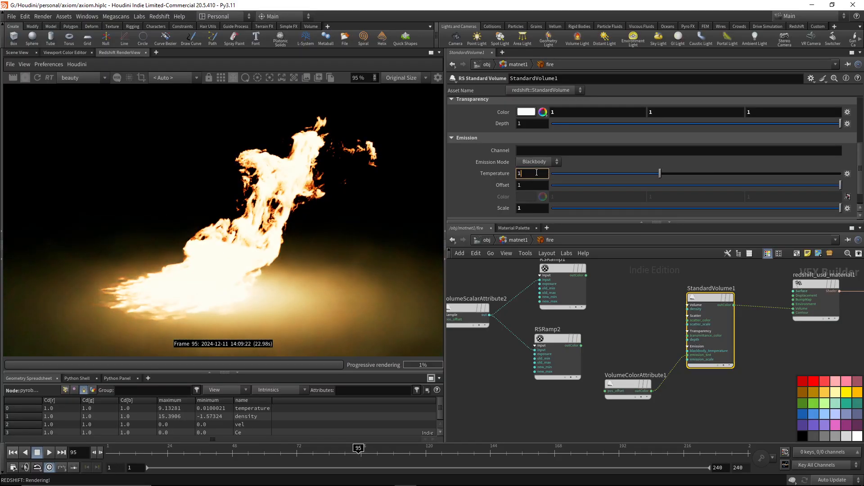
text(500)
key(Return)
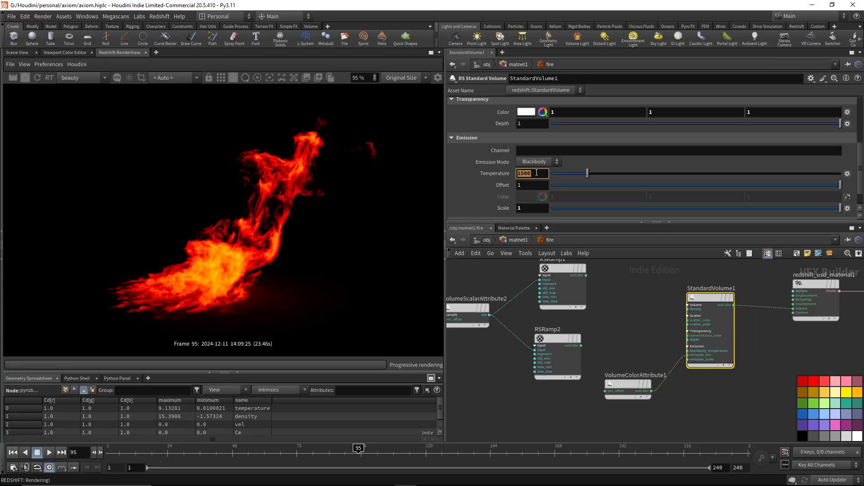
text(2500)
key(Return)
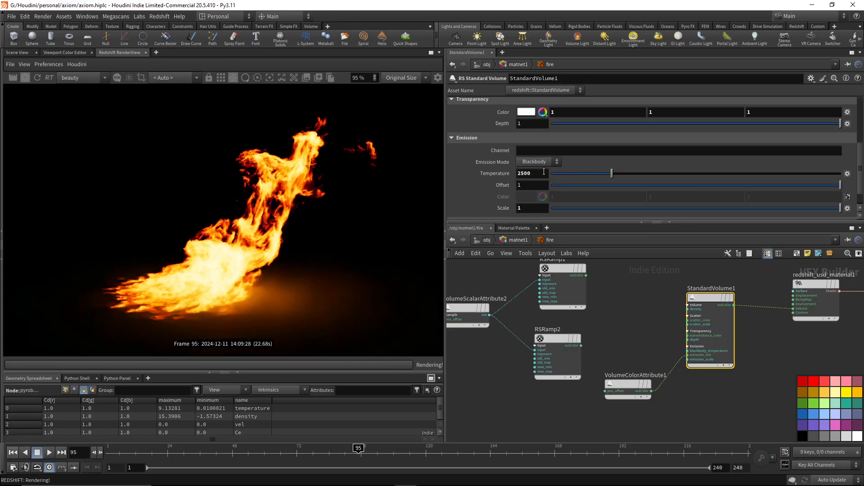
Restore StandardVolume1's blackbody temperature to 6500.
double_click(544, 171)
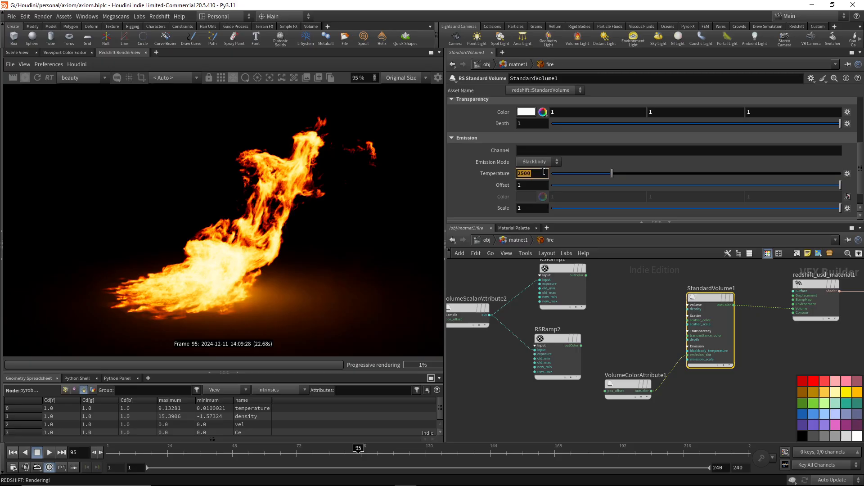
text(450)
key(BackSpace)
key(BackSpace)
text(6500)
key(Return)
Reduce the blackbody emission scale of StandardVolume1 to 0.01 and further down to 0.001.
double_click(539, 208)
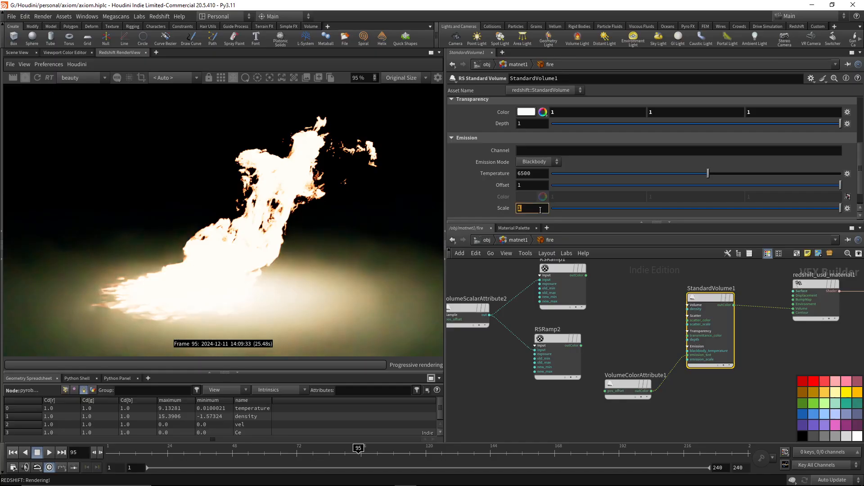
text(.01)
key(Return)
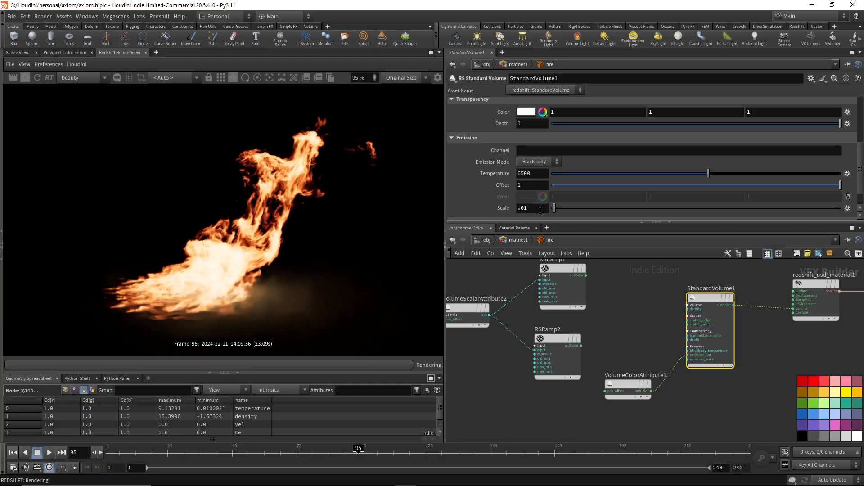
click(539, 209)
key(BackSpace)
text(01)
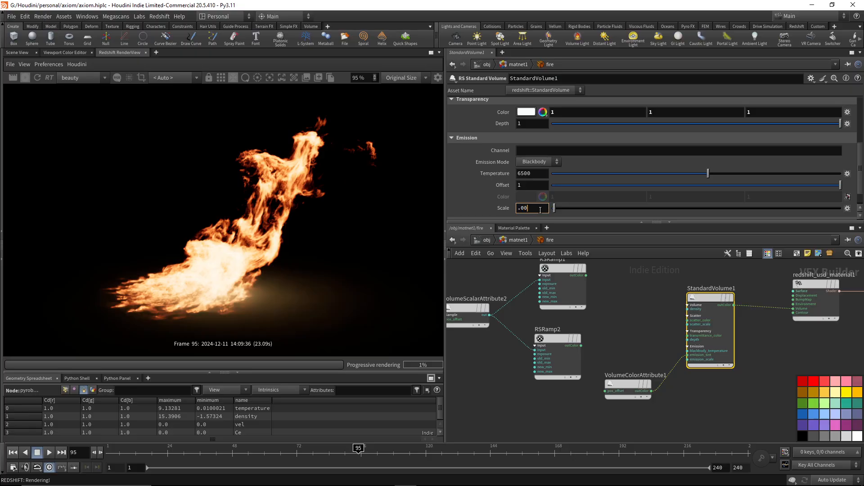
key(Return)
Raise StandardVolume1's emission scale to 0.002 and on to 0.005 to compare the flame brightness.
click(540, 208)
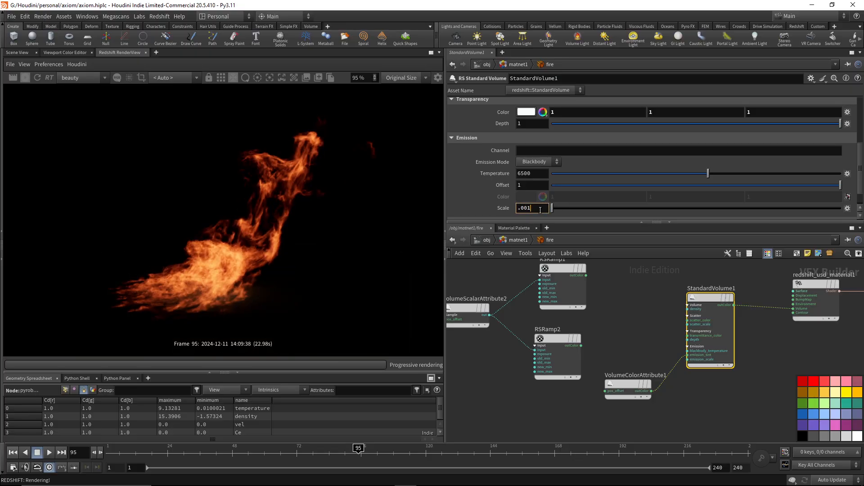
key(BackSpace)
text(2)
key(Return)
click(540, 208)
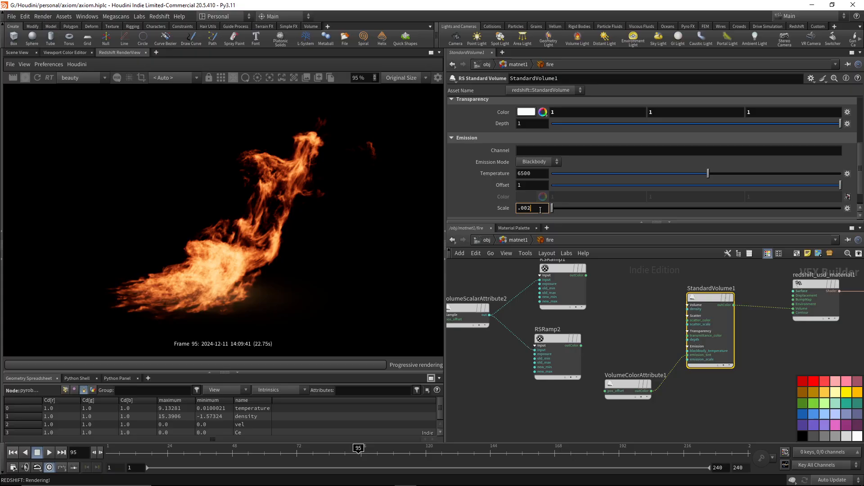
key(BackSpace)
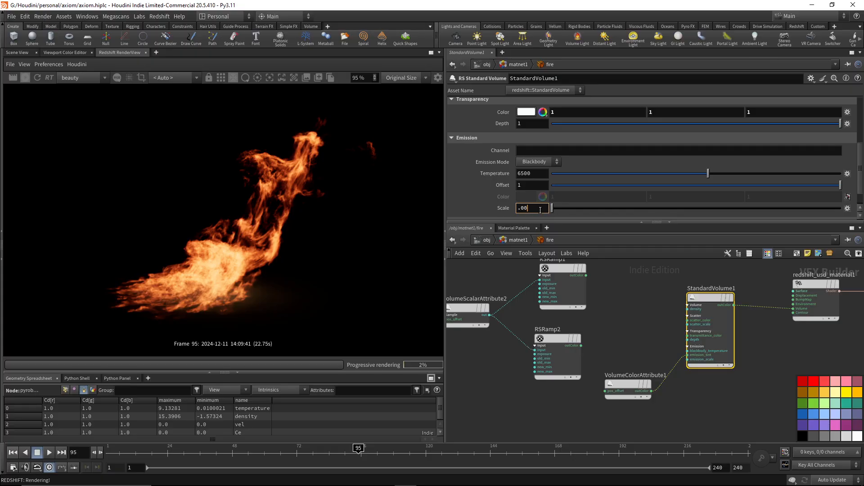
text(5)
key(Return)
click(540, 209)
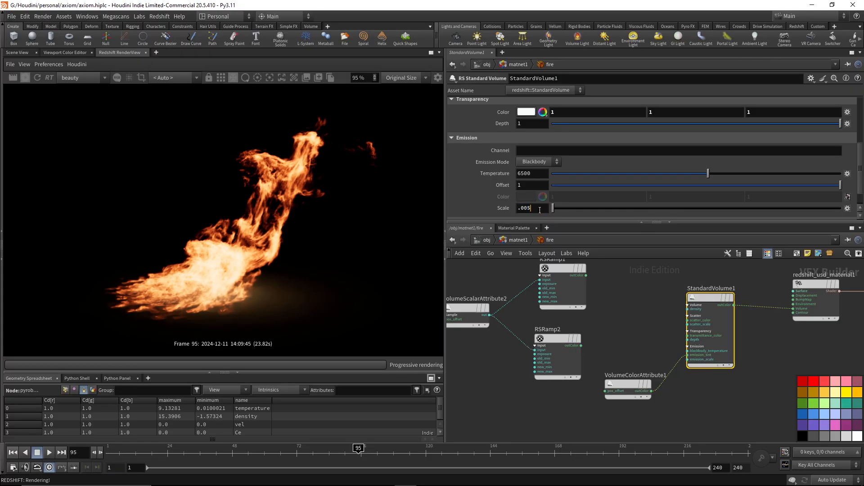
Set StandardVolume1's emission scale back to 1.
double_click(539, 210)
text(1)
key(Return)
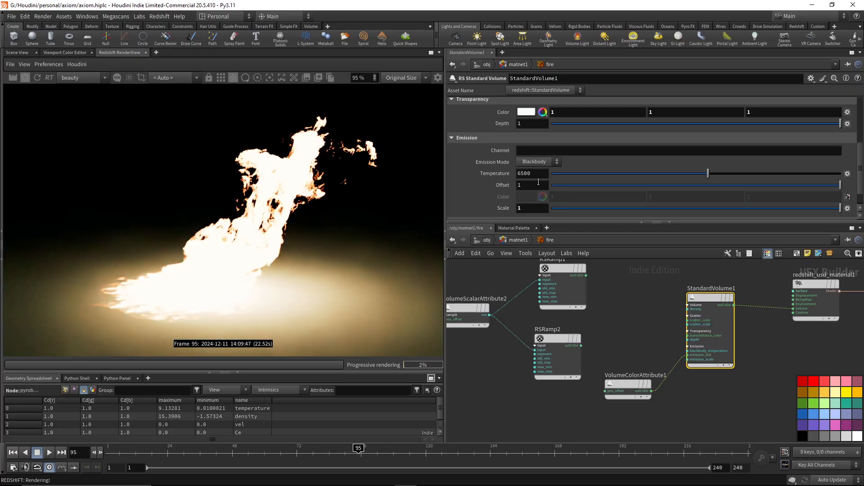
Return to the Fire geometry and check the temperature volume's maximum at pyropostprocess2.
click(487, 239)
double_click(558, 310)
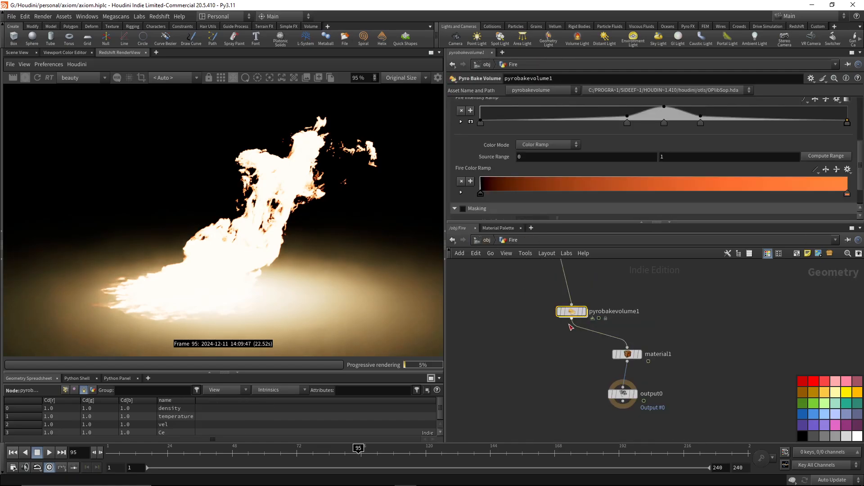
scroll(672, 268, up, 2)
scroll(662, 182, up, 5)
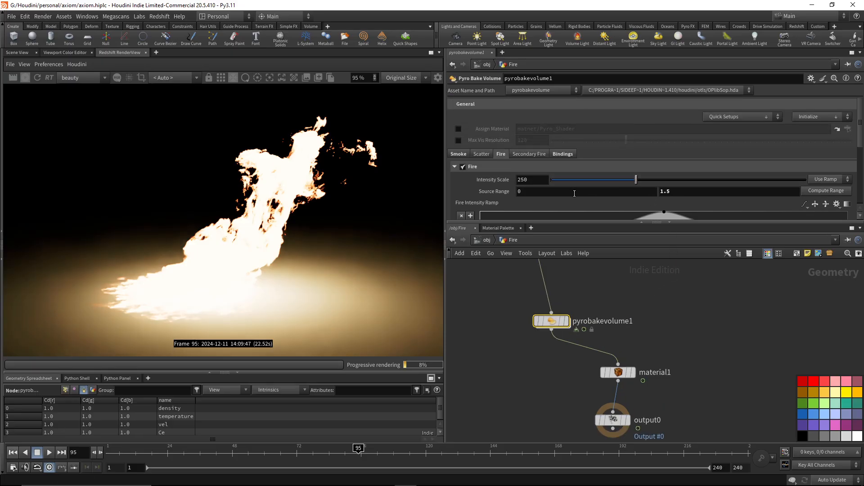
middle_drag(654, 339, 659, 399)
drag(703, 336, 635, 291)
middle_drag(606, 333, 608, 311)
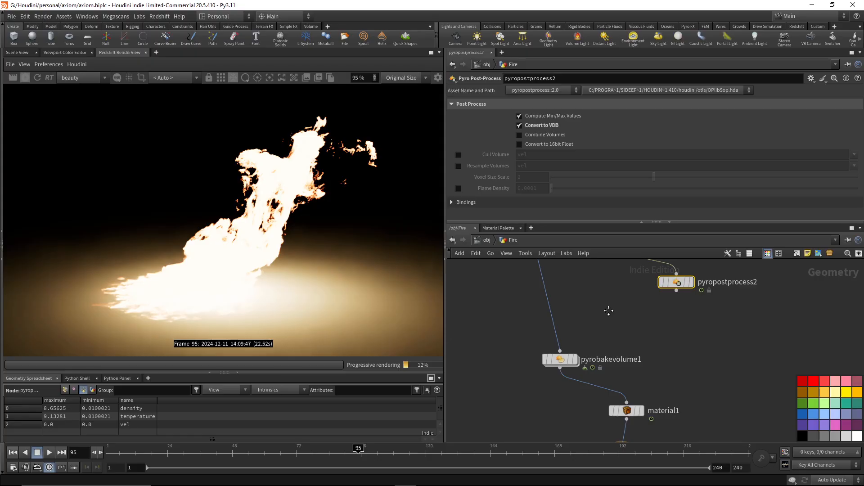
Set the upper limit of pyrobakevolume1's fire intensity source range to 10 and restart the live render.
drag(586, 349, 571, 361)
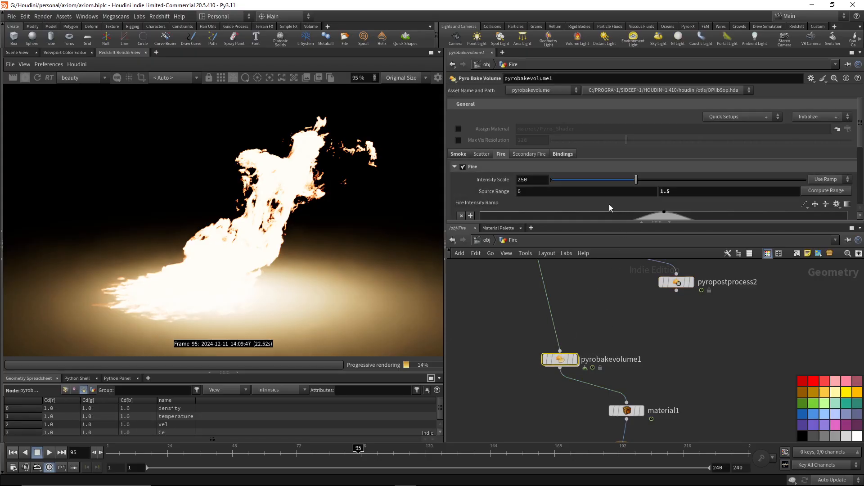
click(684, 191)
text(10)
key(Return)
click(40, 80)
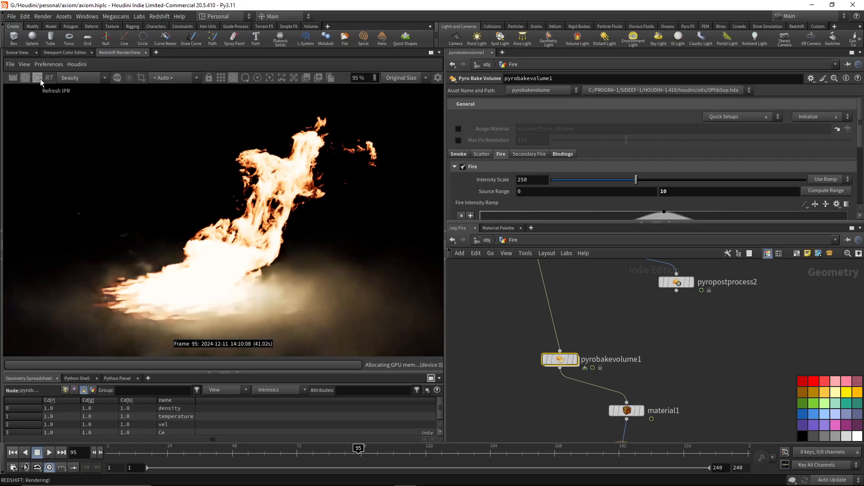
Lower pyrobakevolume1's fire intensity scale to 150 and further down to 25.
double_click(543, 179)
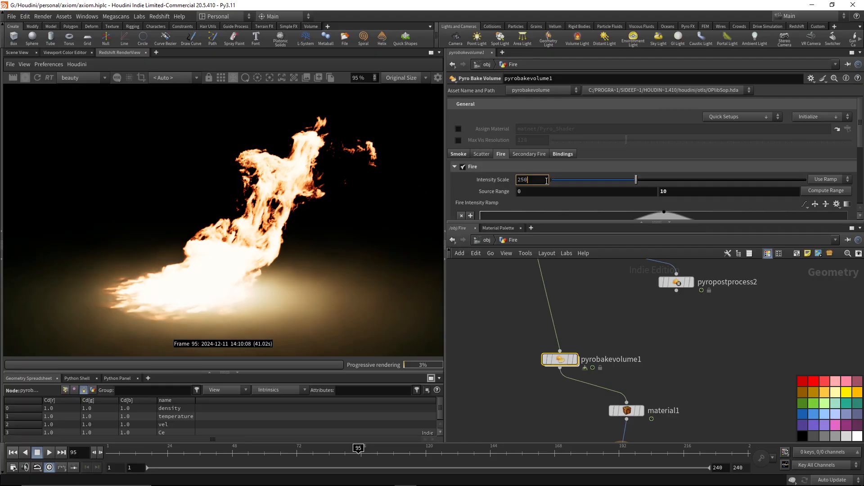
text(150)
key(Return)
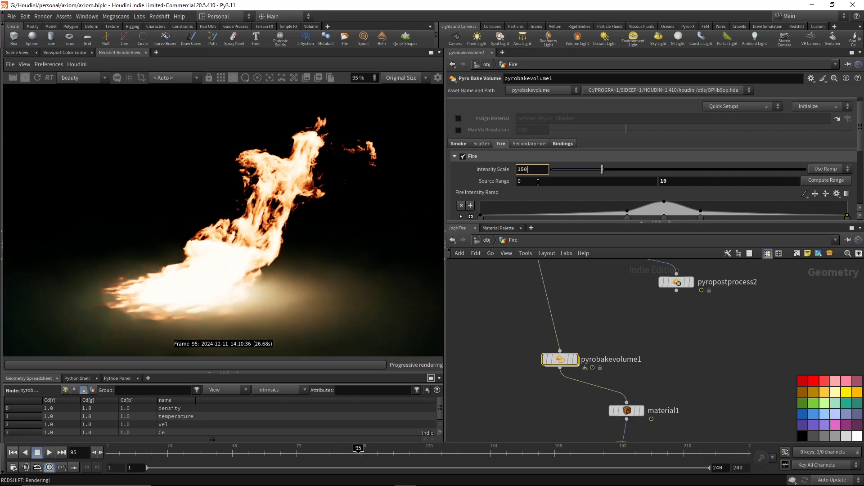
double_click(536, 173)
text(25)
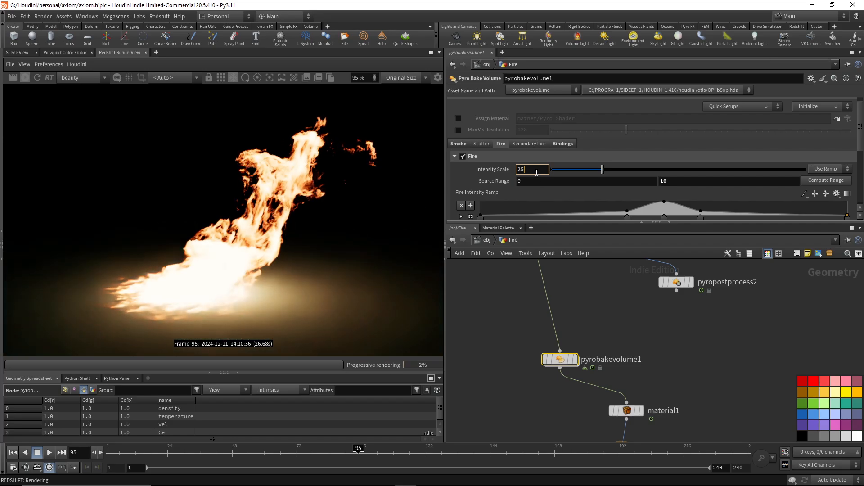
key(Return)
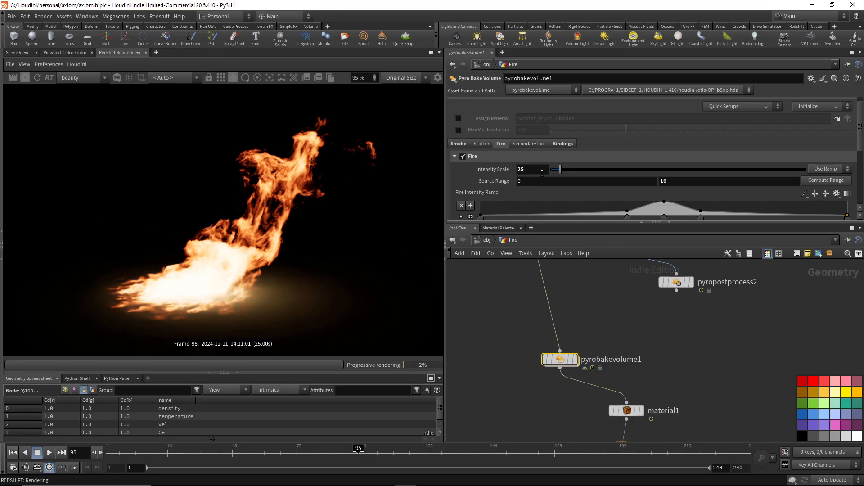
Open the fire material in matnet1 and copy the color ramp parameter of RSRamp2.
scroll(544, 180, down, 5)
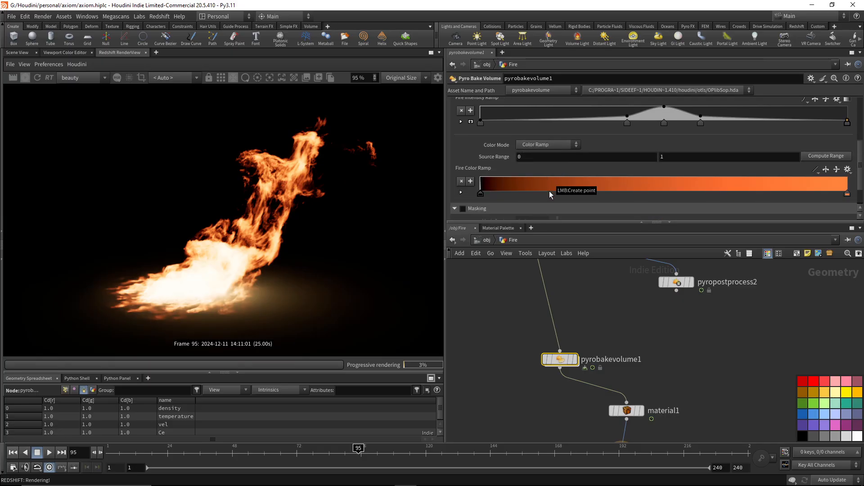
click(485, 240)
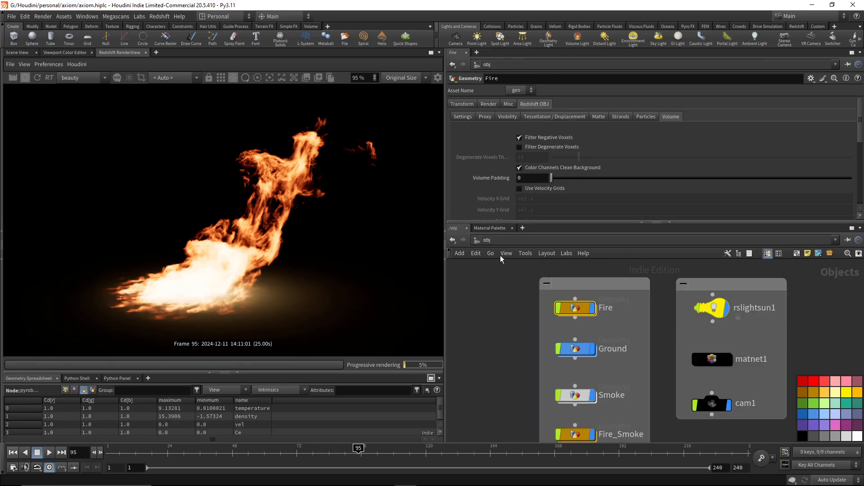
double_click(709, 358)
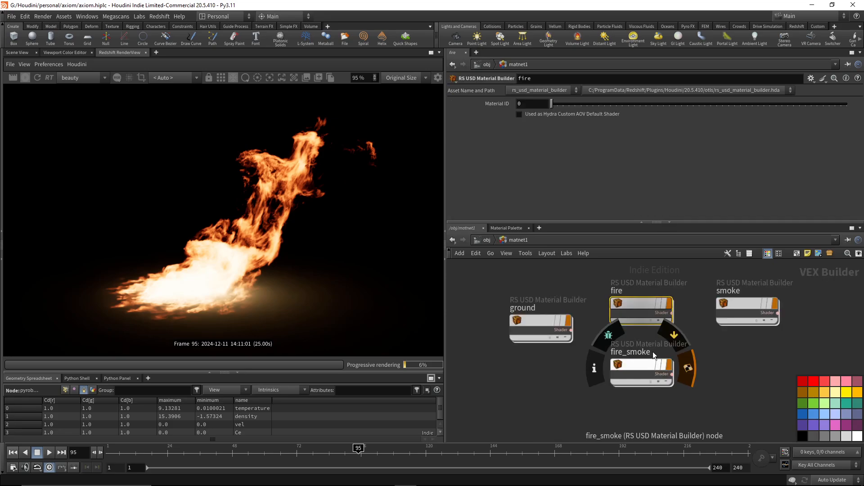
double_click(639, 305)
click(557, 338)
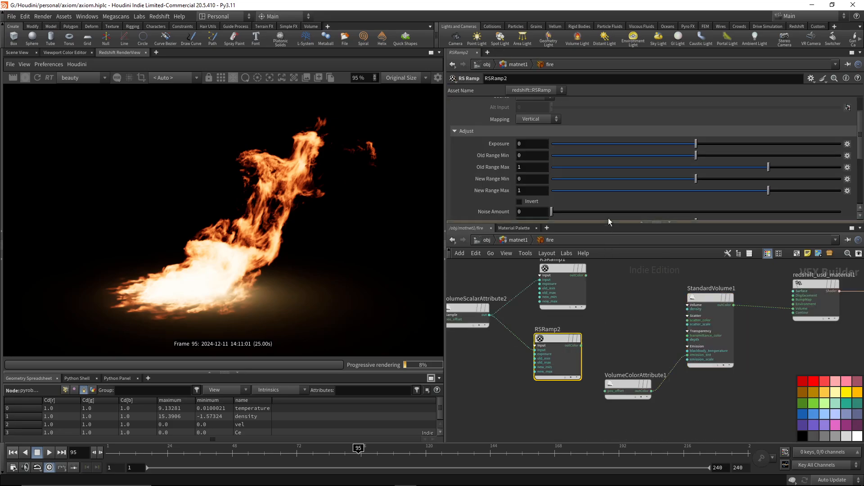
scroll(558, 194, down, 5)
right_click(476, 163)
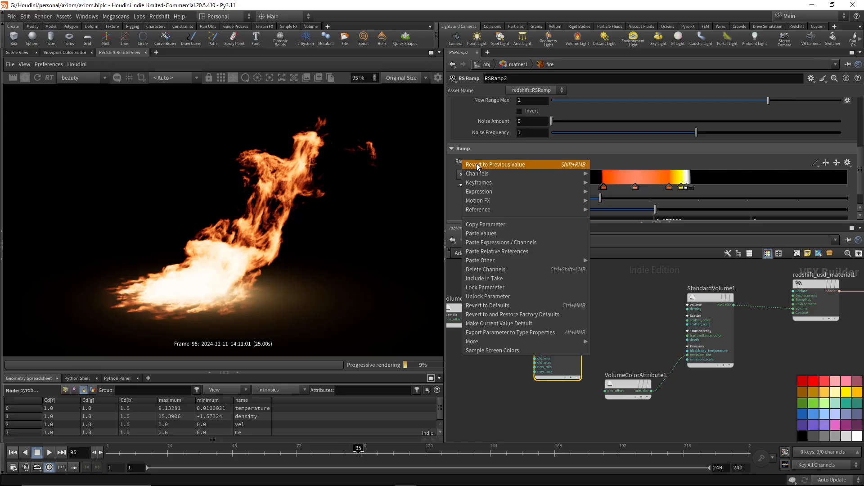
click(490, 224)
Return to the Fire geometry, paste the copied ramp values into pyrobakevolume1's Fire Color Ramp and inspect the rendered flames.
click(485, 241)
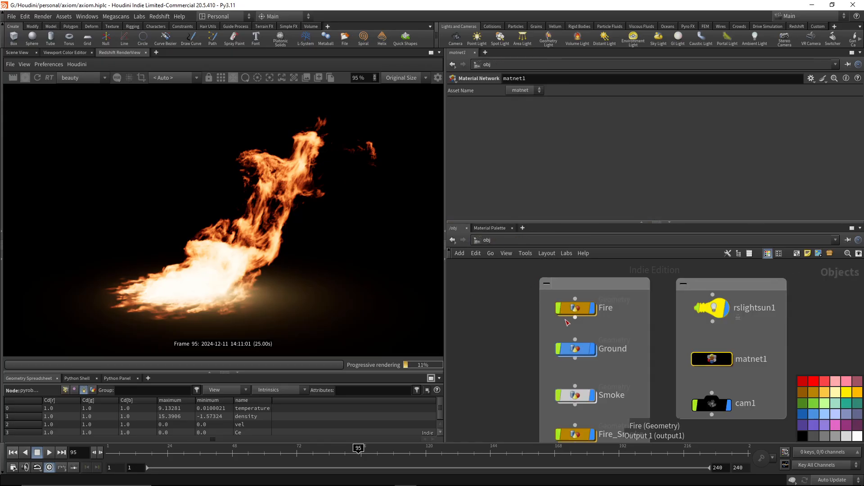
double_click(580, 307)
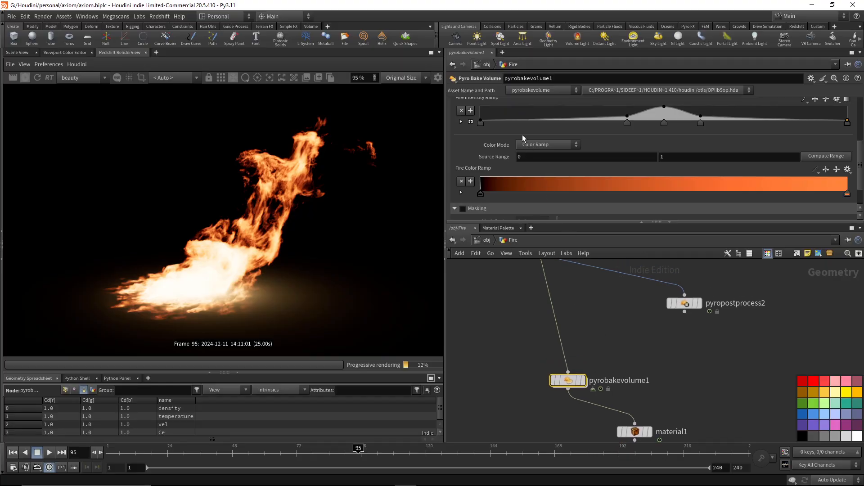
right_click(479, 168)
click(515, 244)
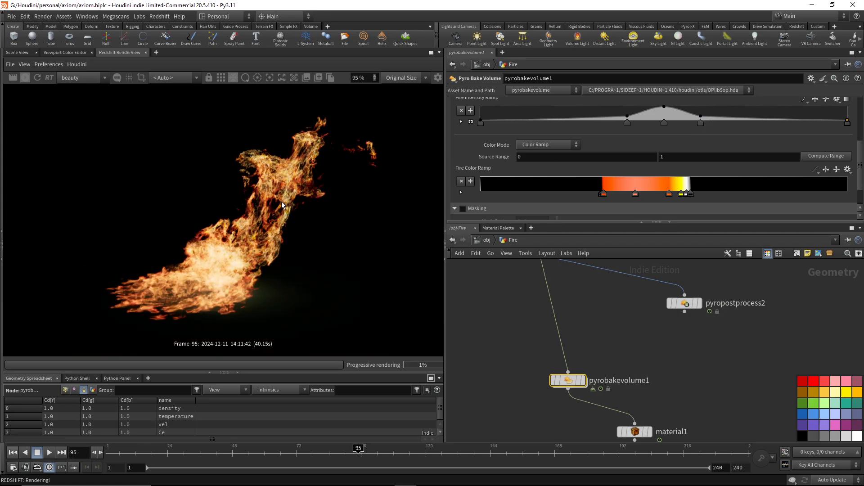
scroll(259, 250, up, 5)
scroll(259, 247, down, 5)
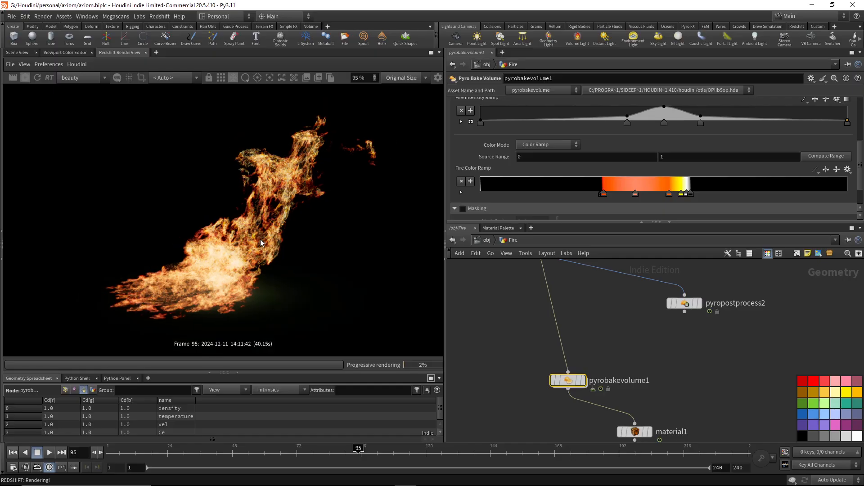
Shift the three middle points of pyrobakevolume1's fire intensity ramp slightly toward the low end.
click(664, 123)
drag(664, 124, 655, 124)
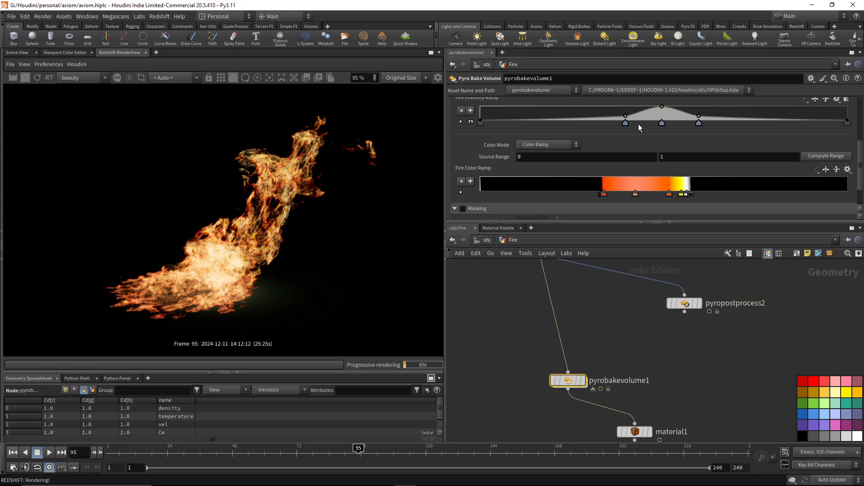
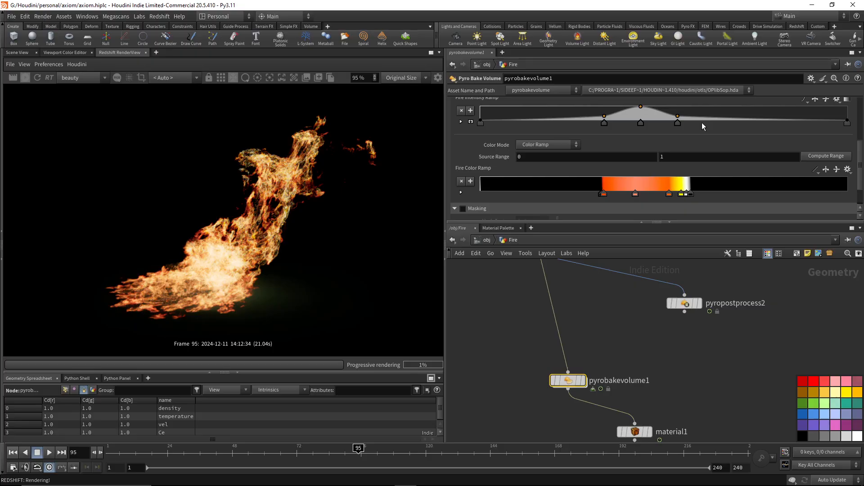
Examine the rendered flames up close, and review the VolumeColorAttribute1 channel and StandardVolume1 emission settings in the fire material.
scroll(212, 270, up, 5)
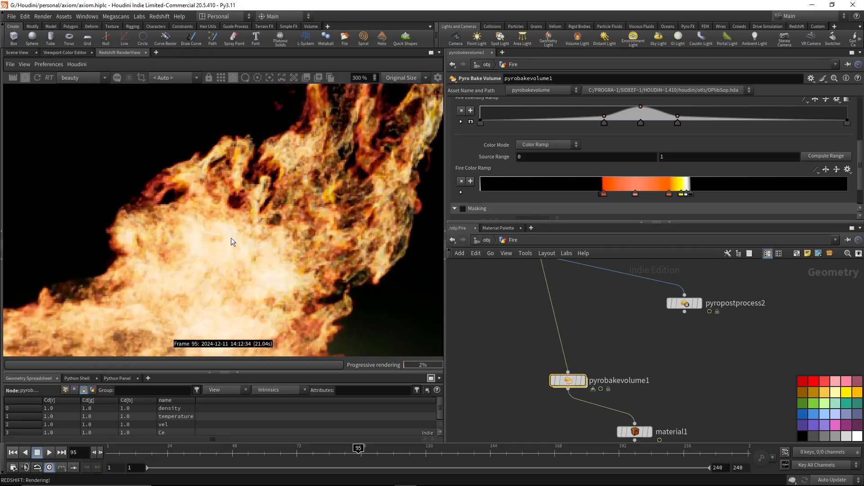
scroll(239, 234, down, 5)
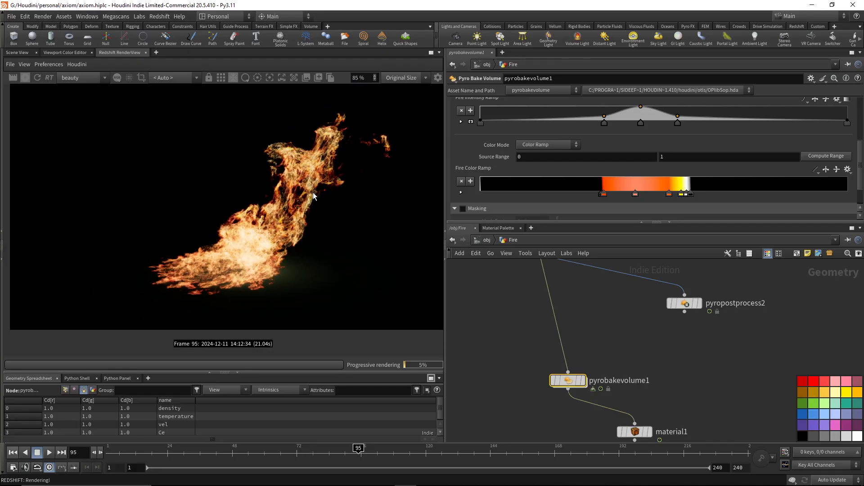
scroll(309, 197, down, 1)
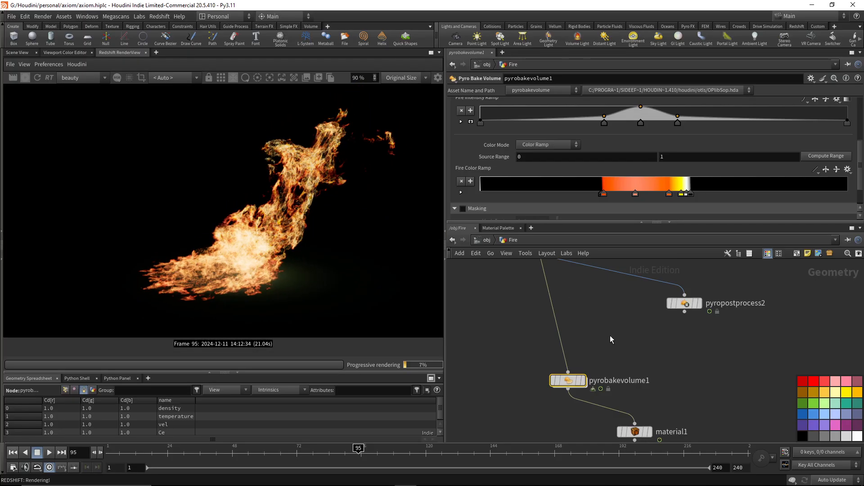
middle_drag(649, 366, 648, 340)
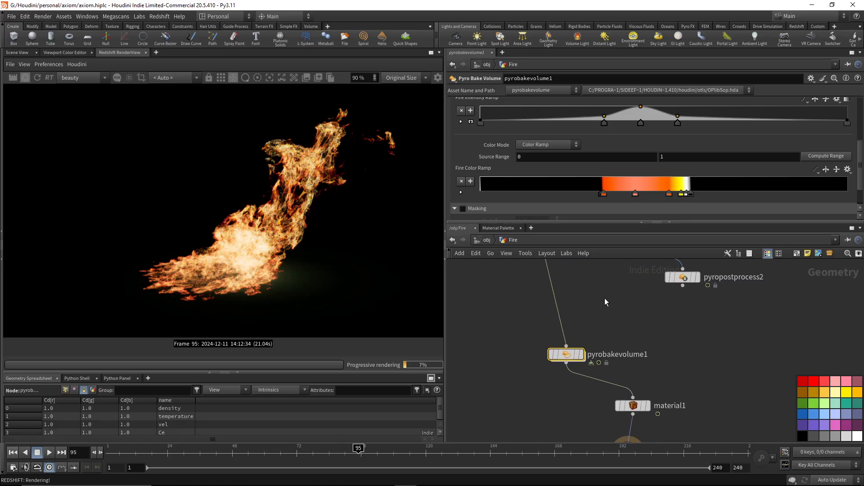
click(486, 239)
double_click(709, 360)
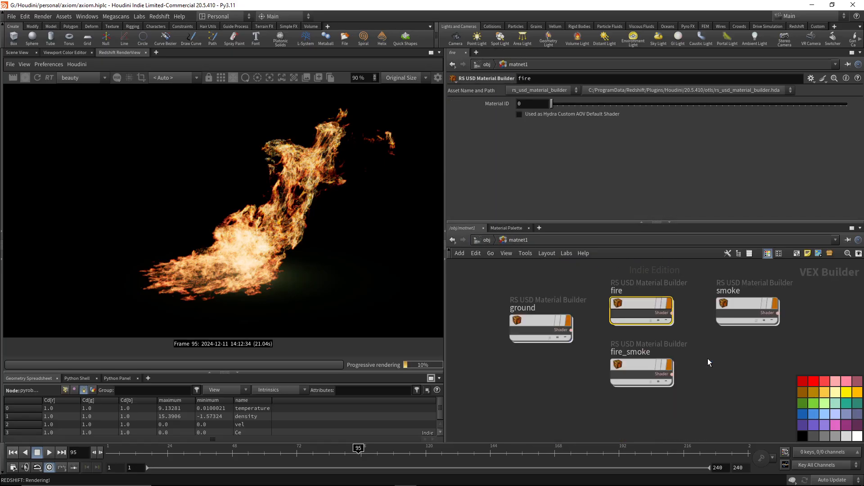
double_click(639, 310)
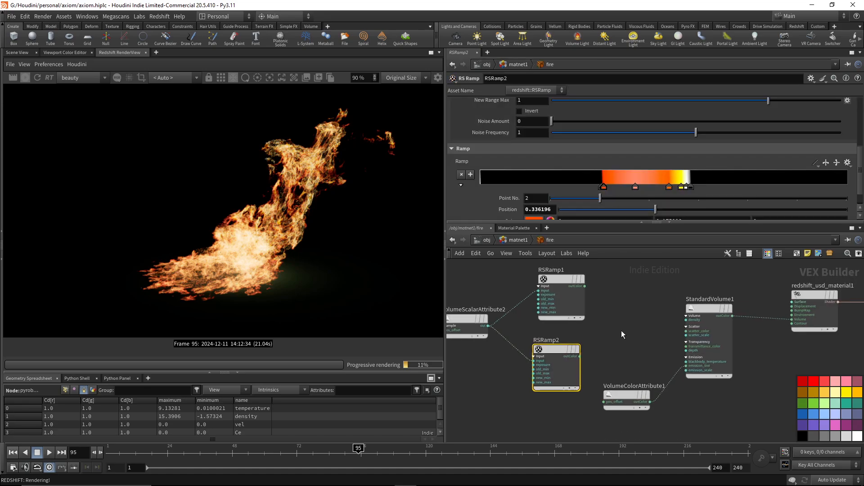
click(627, 395)
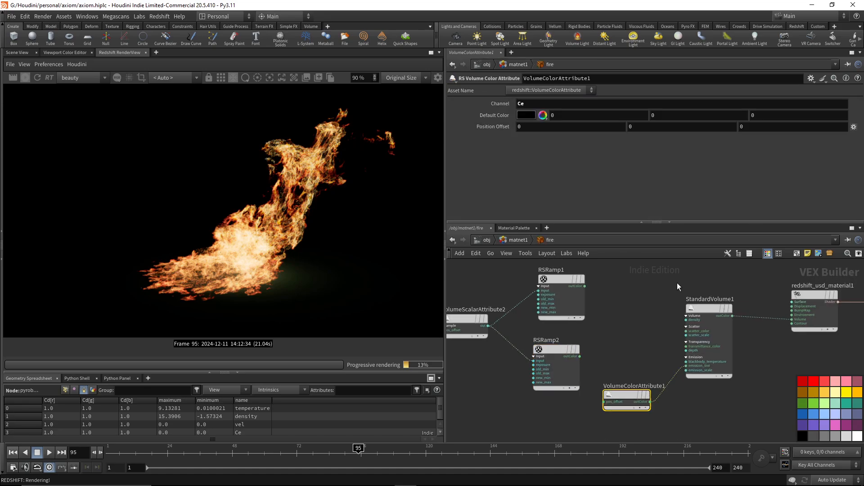
click(718, 374)
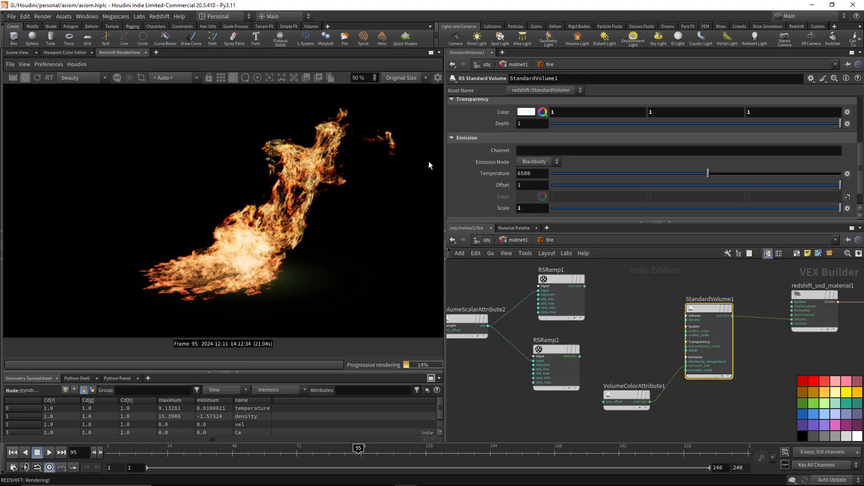
Stop the Redshift render and add Smoke to Redshift_ROP1's candidate objects in the out network.
click(25, 78)
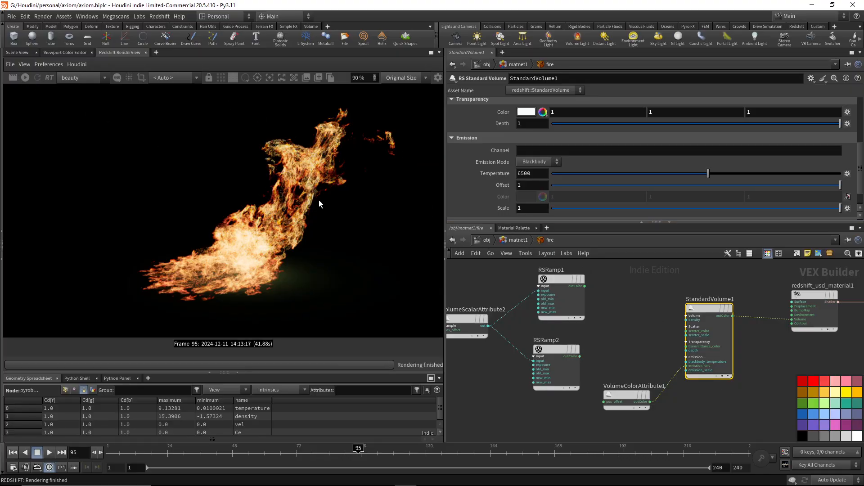
click(485, 239)
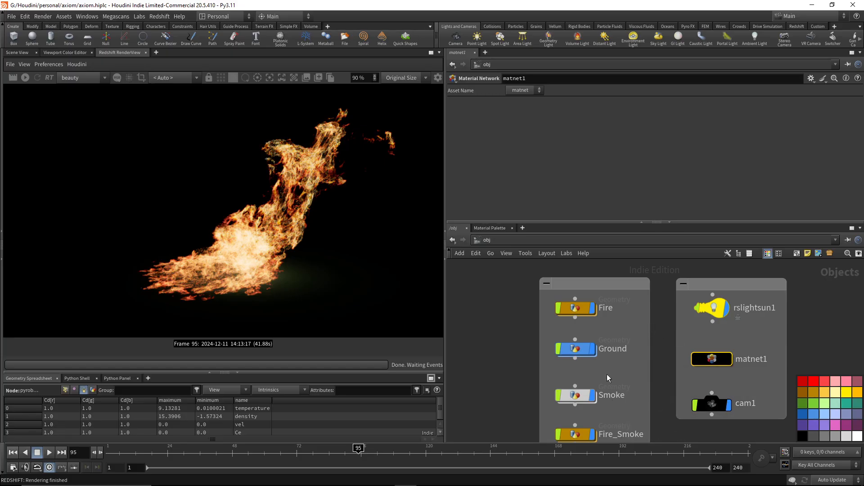
click(539, 240)
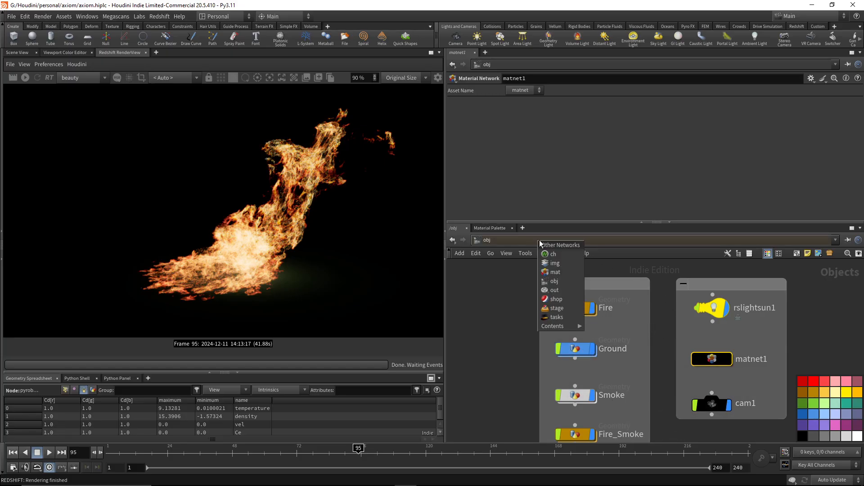
click(570, 291)
click(590, 156)
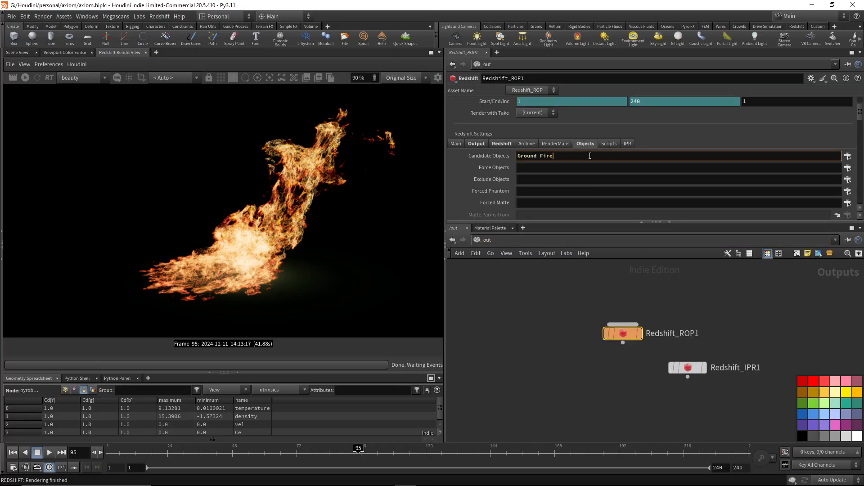
text(Smoke)
key(Return)
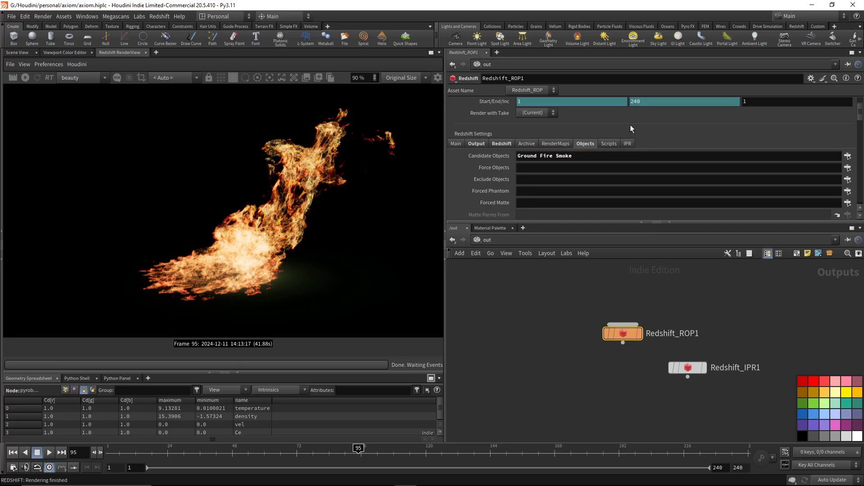
Open the Smoke geometry, set the display flag on pyrobakevolume2 and select that node.
click(496, 243)
click(530, 283)
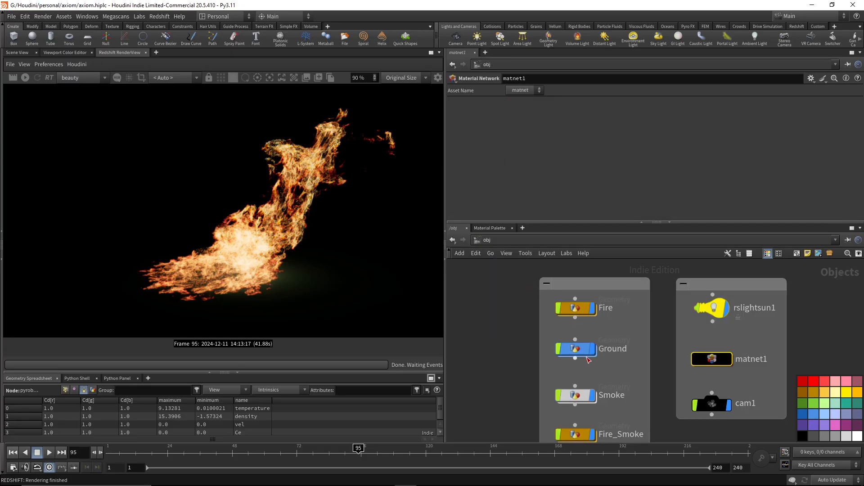
double_click(575, 399)
scroll(625, 353, up, 3)
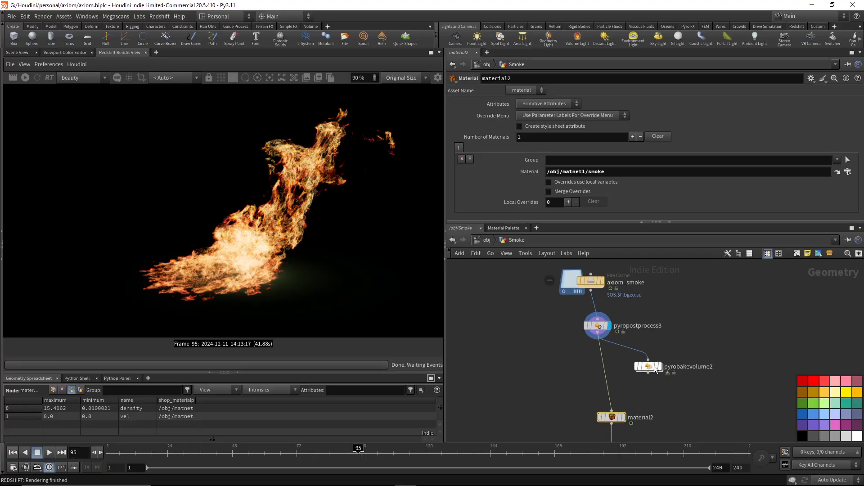
middle_drag(679, 387, 707, 367)
click(624, 307)
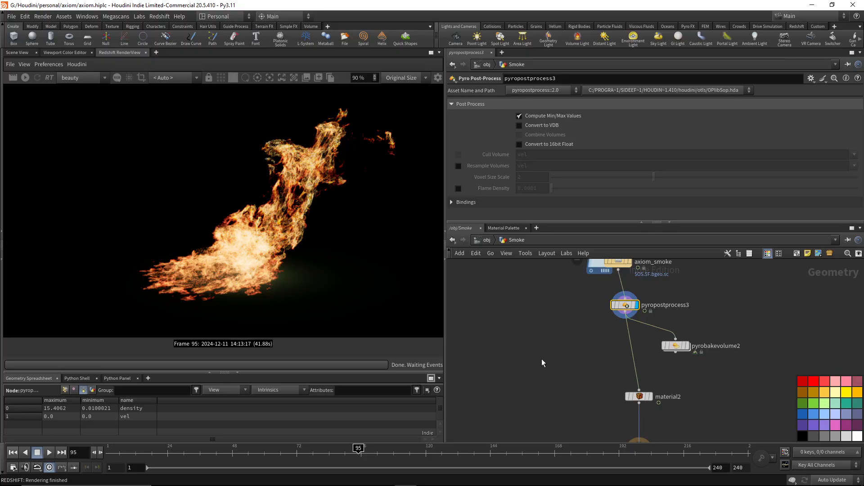
click(687, 345)
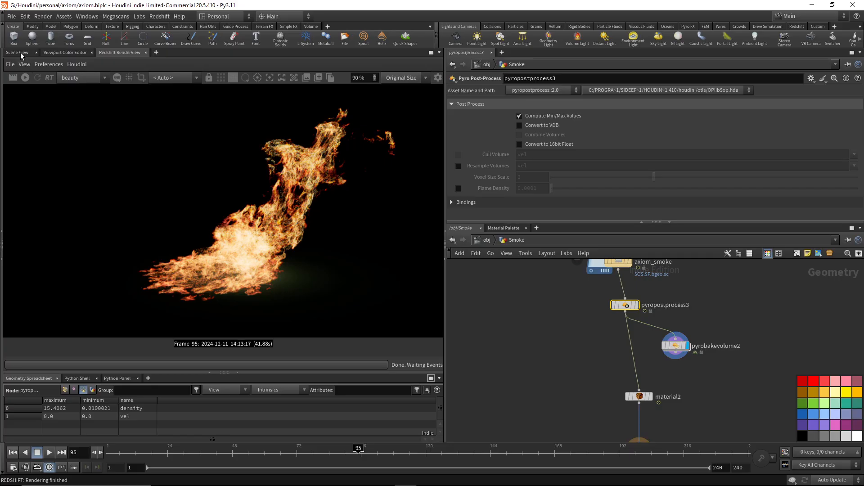
click(675, 345)
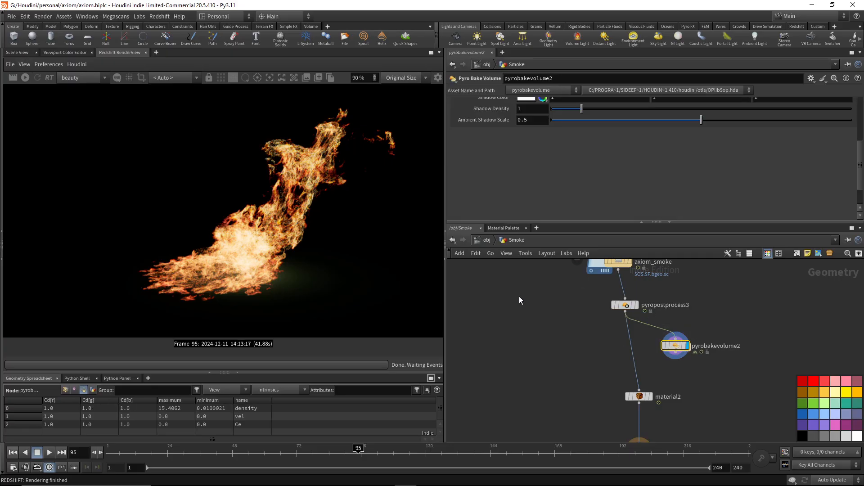
Review pyrobakevolume2's smoke, binding and emission bake settings alongside the smoke in the scene view.
scroll(560, 176, up, 10)
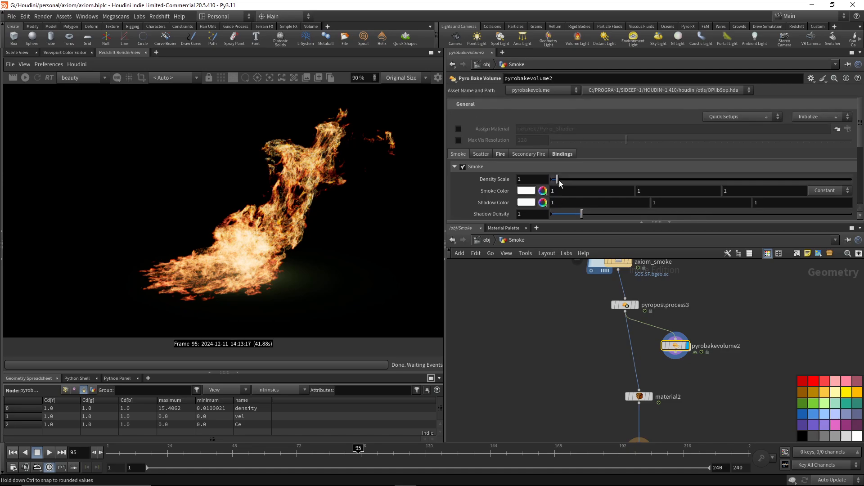
scroll(561, 183, down, 1)
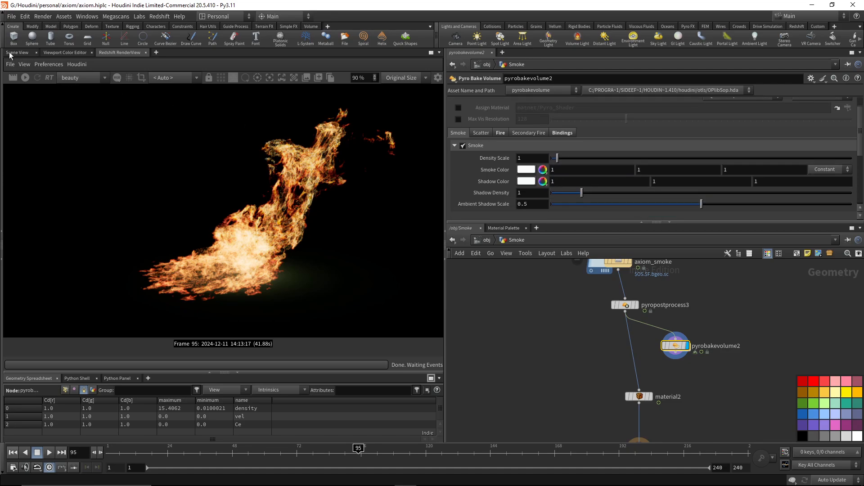
click(10, 53)
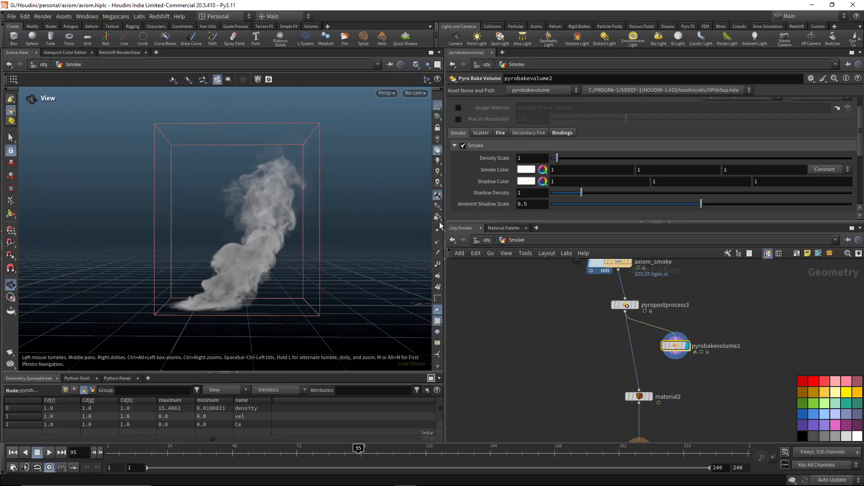
scroll(558, 180, down, 8)
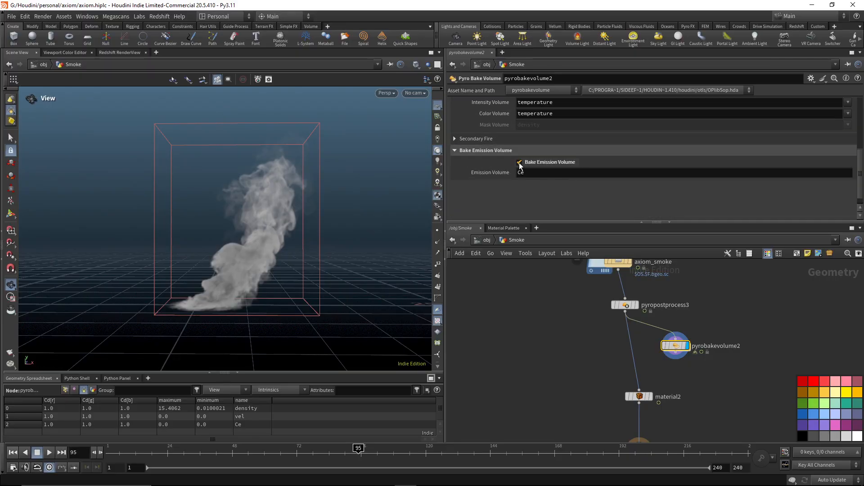
scroll(543, 179, up, 5)
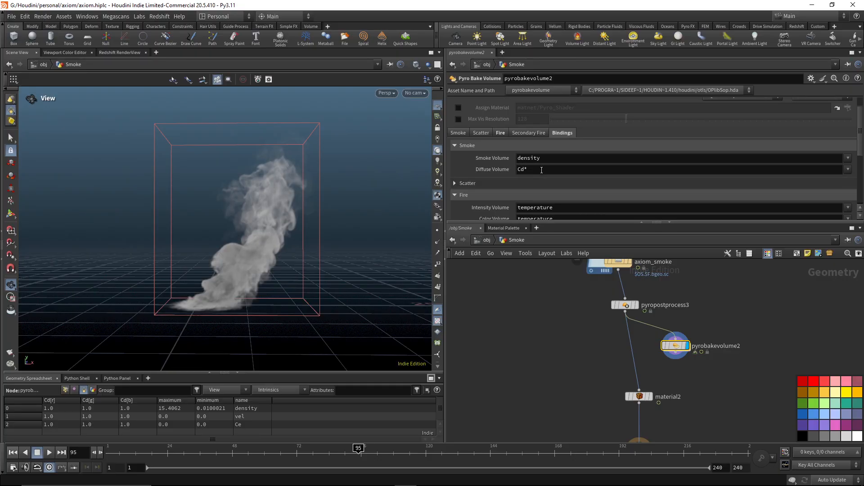
scroll(544, 173, down, 5)
scroll(553, 174, up, 7)
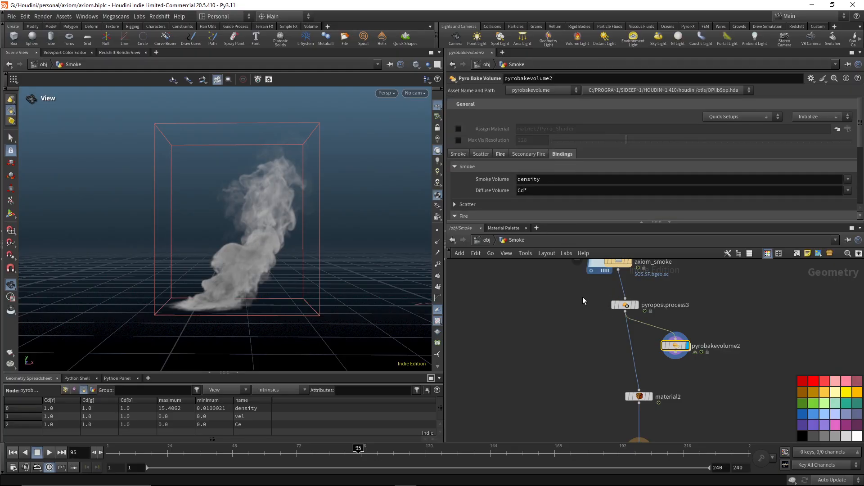
Enable Convert to VDB on pyropostprocess3 in the Smoke geometry.
drag(694, 290, 576, 321)
drag(720, 324, 648, 369)
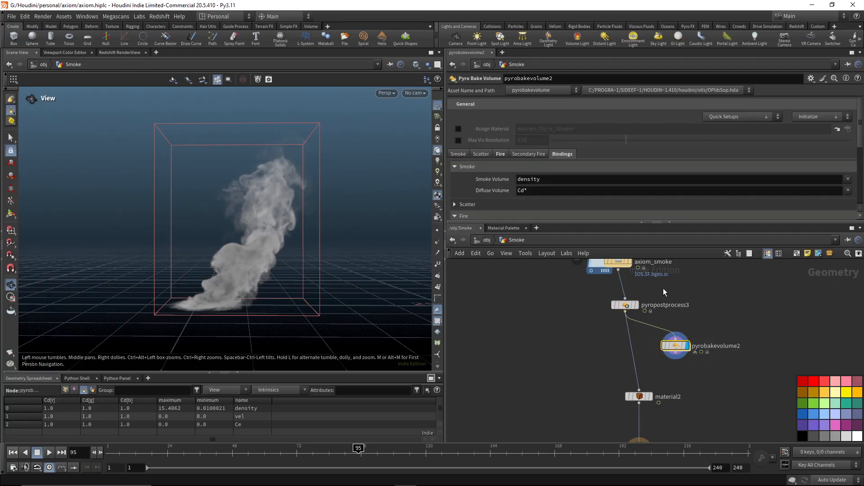
drag(663, 288, 602, 315)
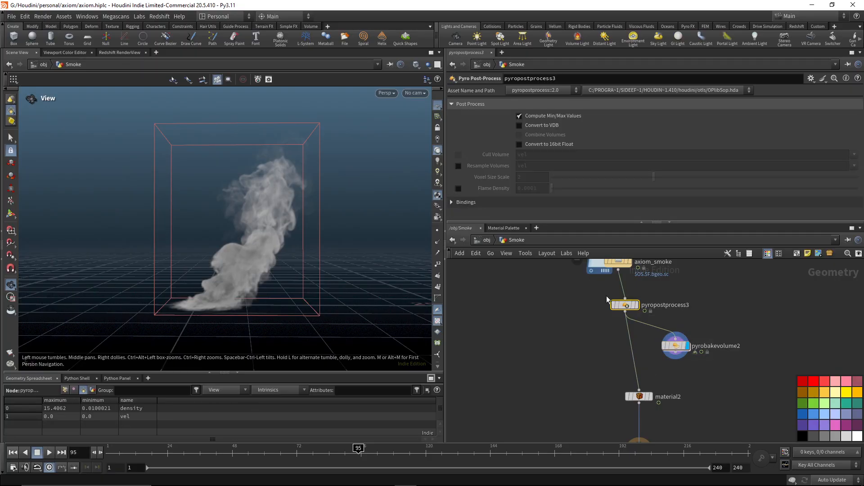
click(520, 125)
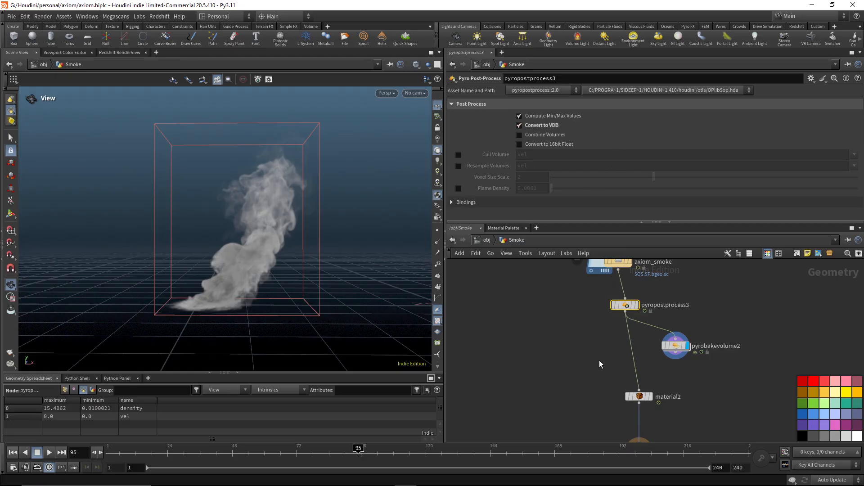
Check the material assignment on material2 and open the smoke material inside matnet1.
click(639, 396)
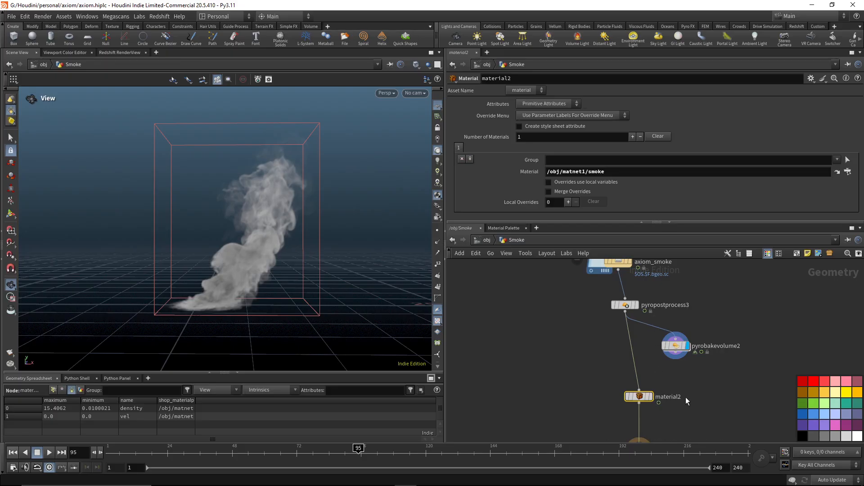
middle_drag(685, 397, 664, 352)
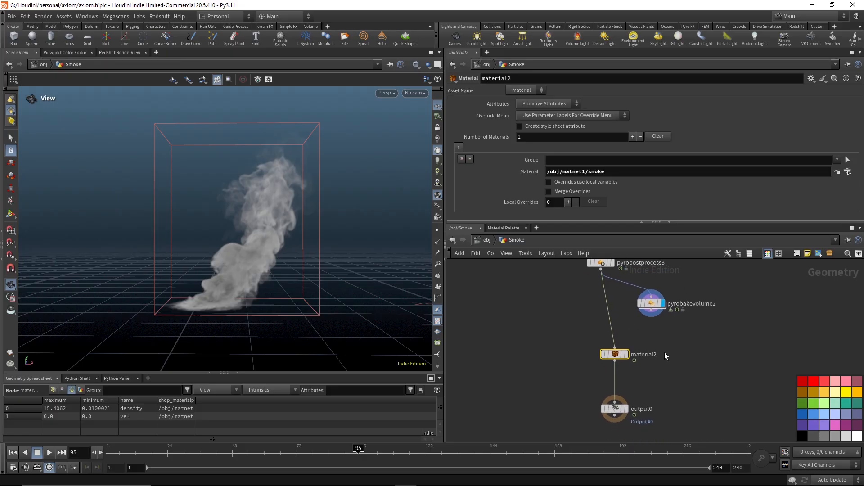
click(486, 240)
double_click(712, 359)
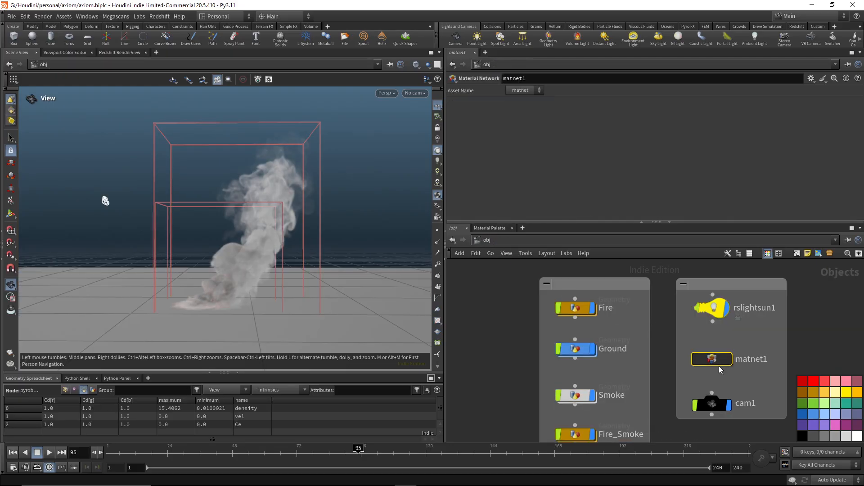
double_click(738, 315)
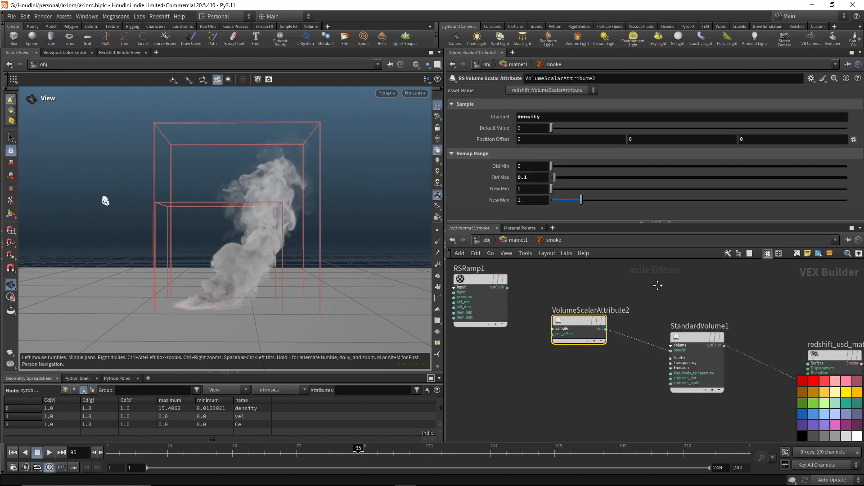
Delete the unused RSRamp1 and VolumeScalarAttribute1 nodes from the smoke material.
middle_drag(639, 285, 647, 314)
scroll(582, 285, up, 2)
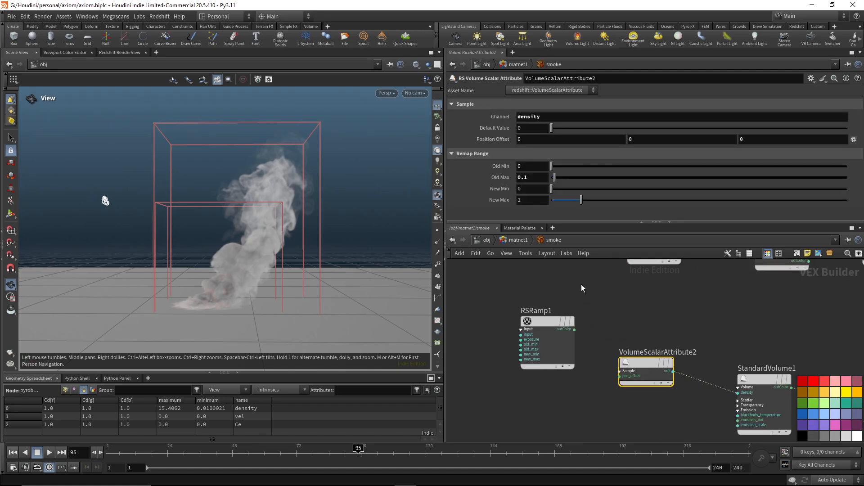
click(535, 366)
key(Delete)
middle_drag(684, 309, 621, 376)
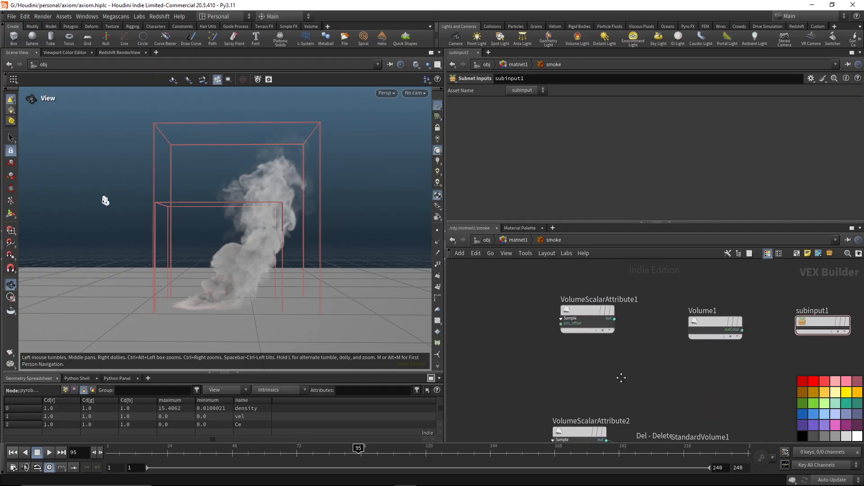
drag(542, 293, 641, 354)
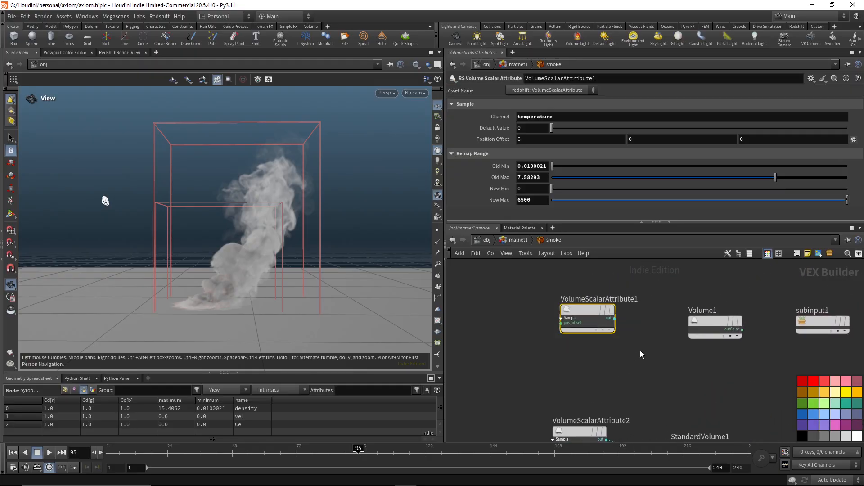
key(Delete)
middle_drag(687, 376, 664, 266)
scroll(655, 293, down, 1)
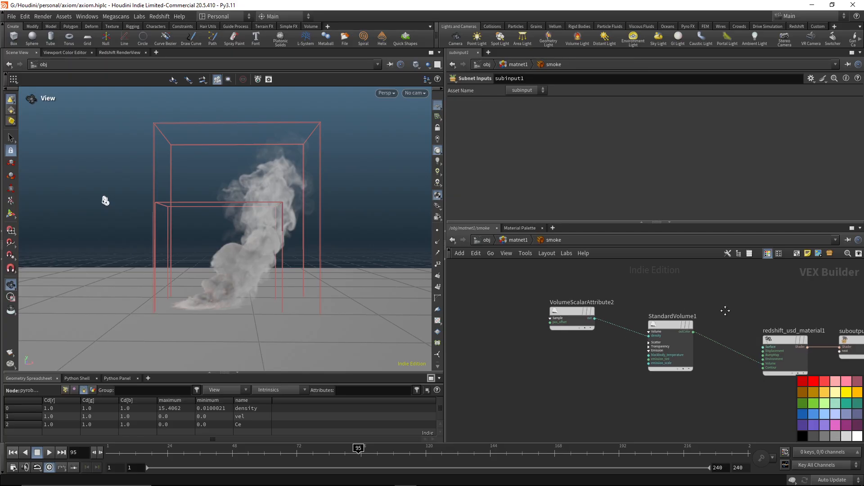
Review the settings of VolumeScalarAttribute2, StandardVolume1 and redshift_usd_material1 in the smoke material.
scroll(694, 298, up, 3)
middle_drag(682, 298, 743, 295)
click(558, 311)
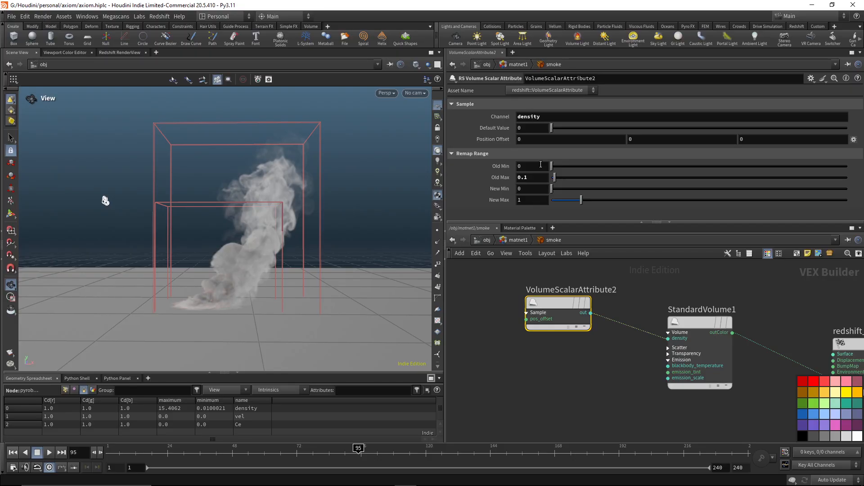
middle_drag(677, 287, 628, 263)
drag(611, 274, 696, 372)
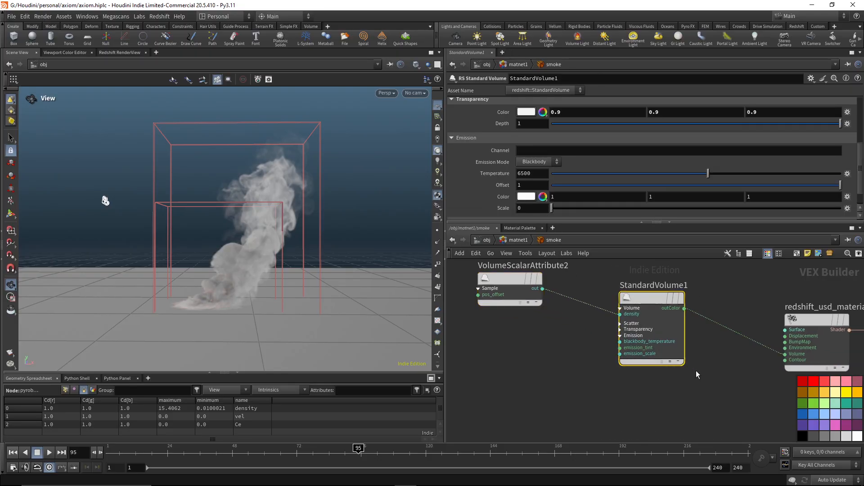
middle_drag(731, 302, 634, 276)
drag(658, 282, 757, 374)
middle_drag(651, 281, 770, 331)
Render frame 95 in the Redshift RenderView and inspect the fire and smoke.
click(114, 54)
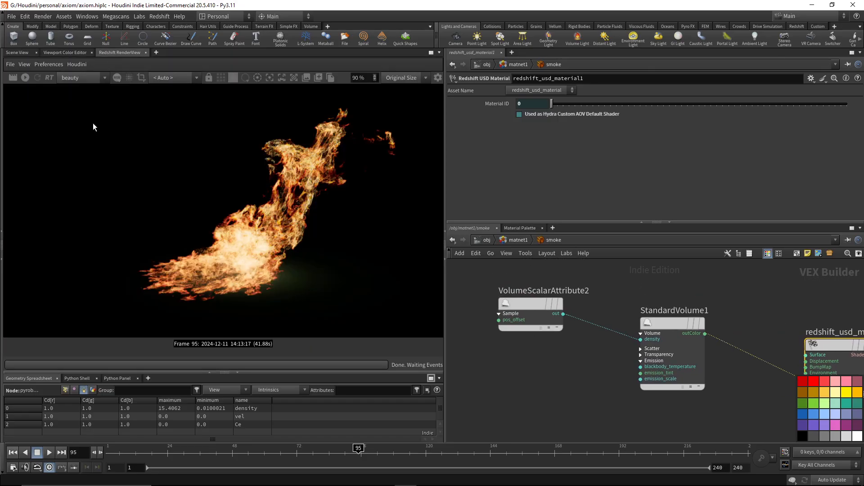
click(13, 77)
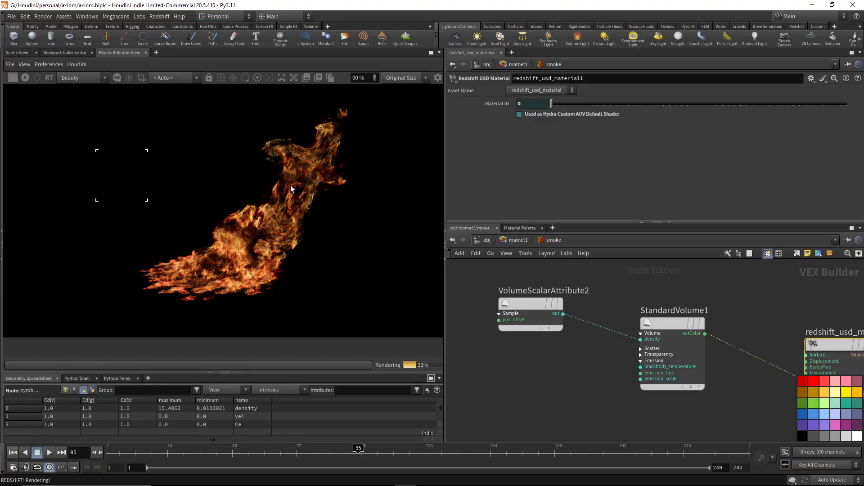
scroll(290, 185, down, 2)
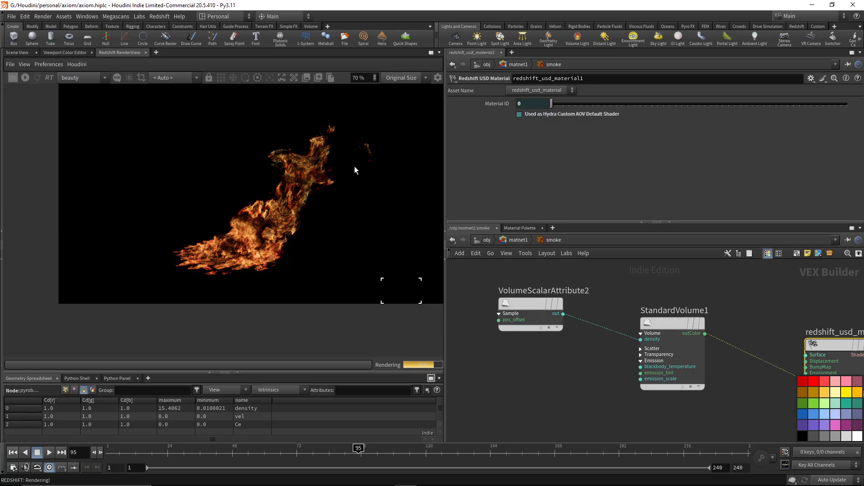
middle_drag(355, 166, 307, 198)
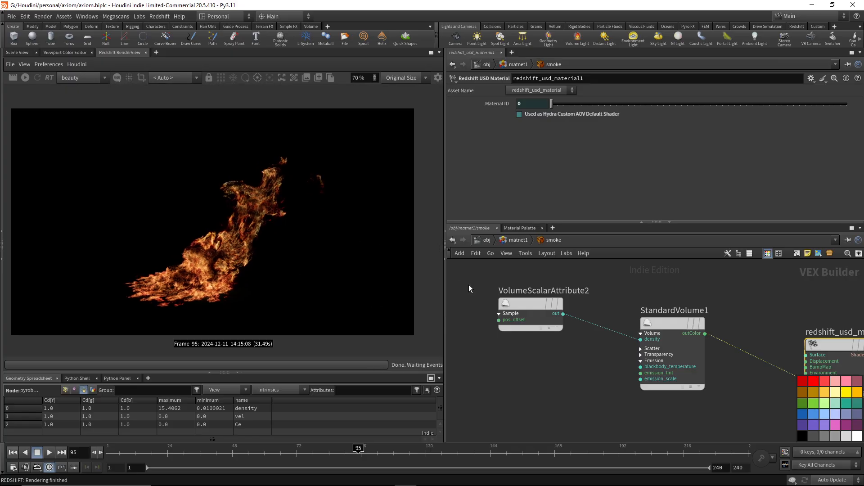
Turn on the rslightsun1 light and start a progressive interactive render of the scene.
click(486, 240)
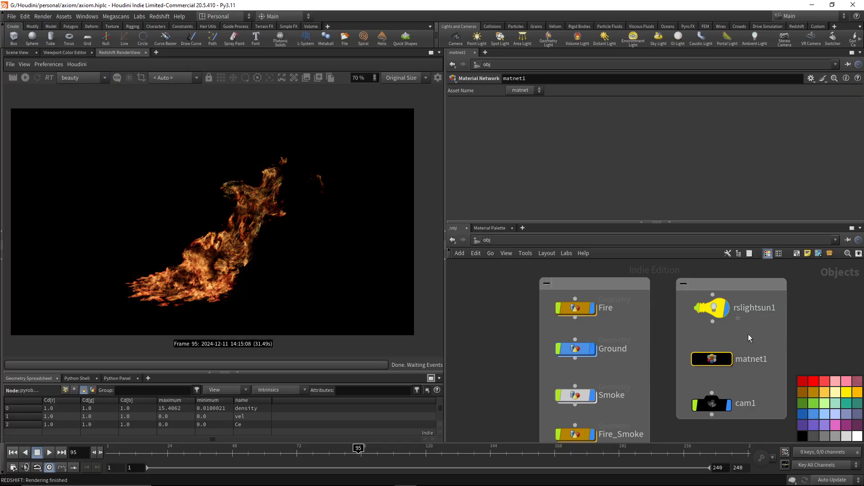
click(713, 308)
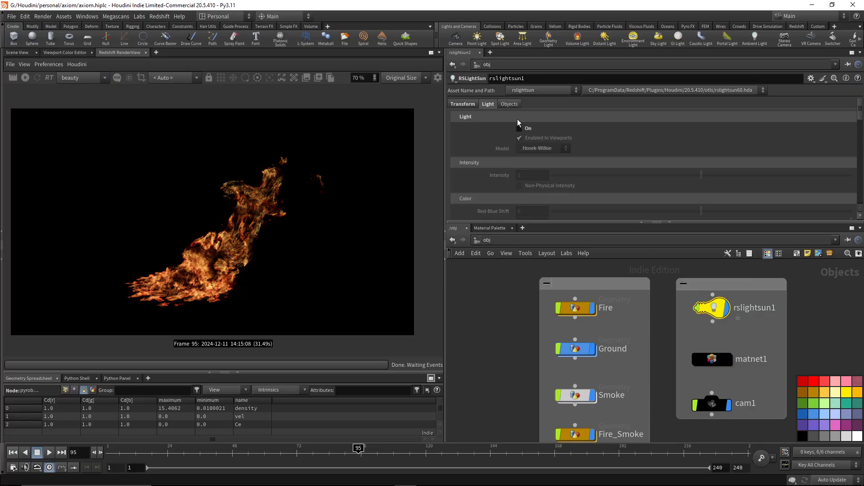
click(519, 128)
click(25, 77)
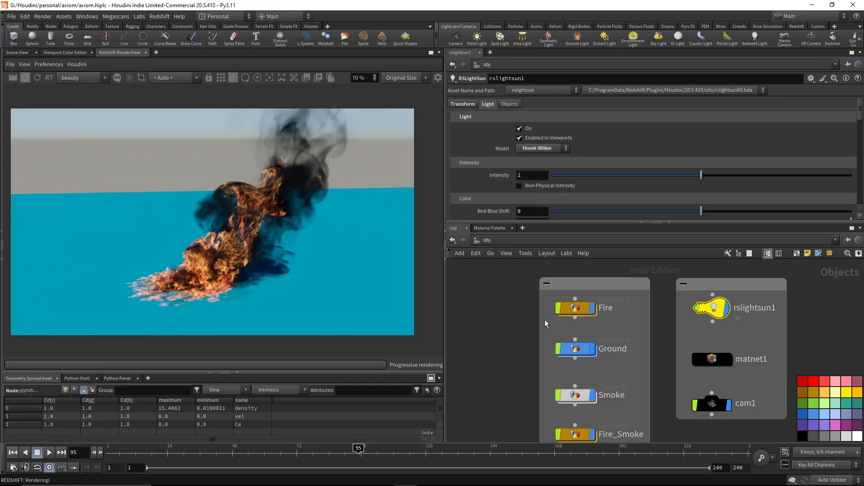
scroll(222, 267, up, 5)
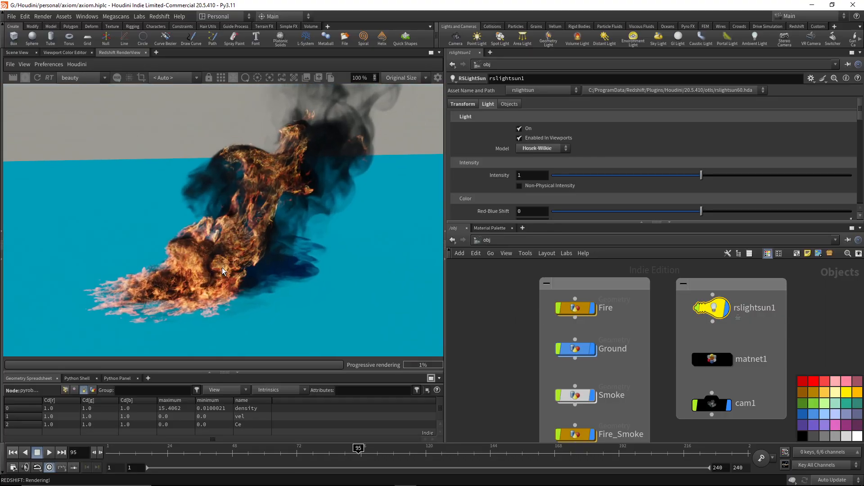
scroll(223, 267, down, 1)
Open the fire material inside matnet1 and check the channel read by VolumeColorAttribute1.
double_click(711, 359)
mouse_move(742, 307)
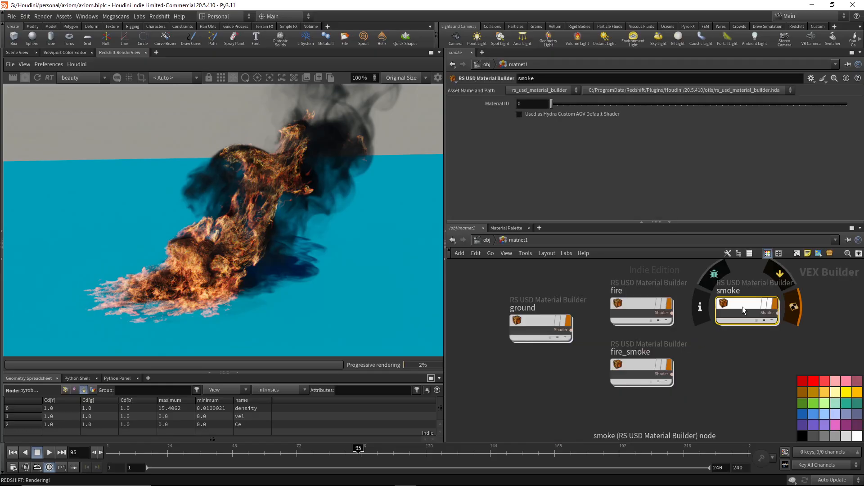
double_click(635, 304)
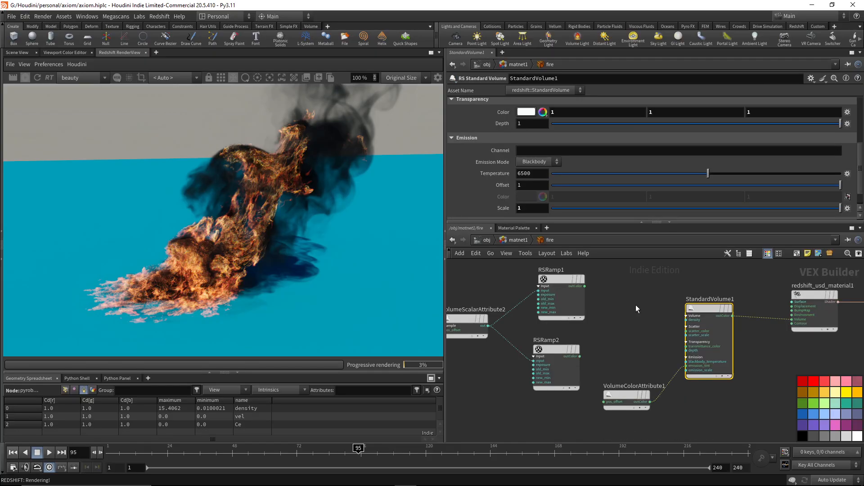
drag(654, 363, 631, 400)
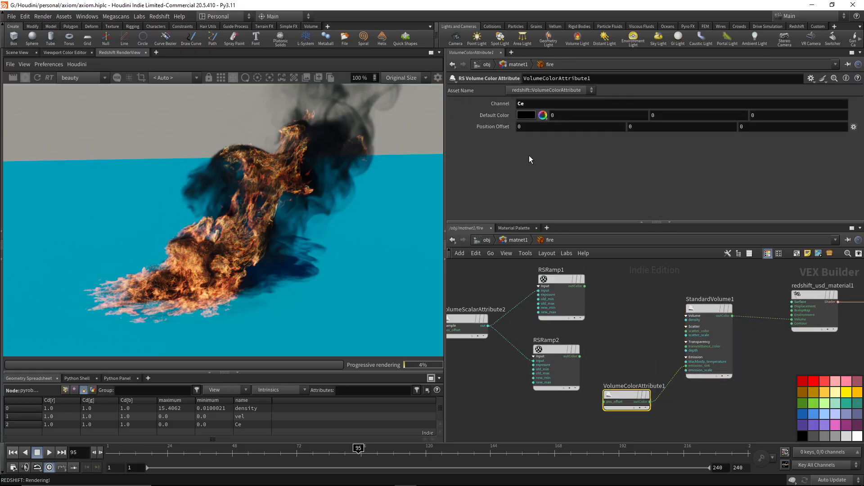
Set the emission temperature of the fire material's StandardVolume1 to 8500 and inspect the flames in the render.
click(714, 332)
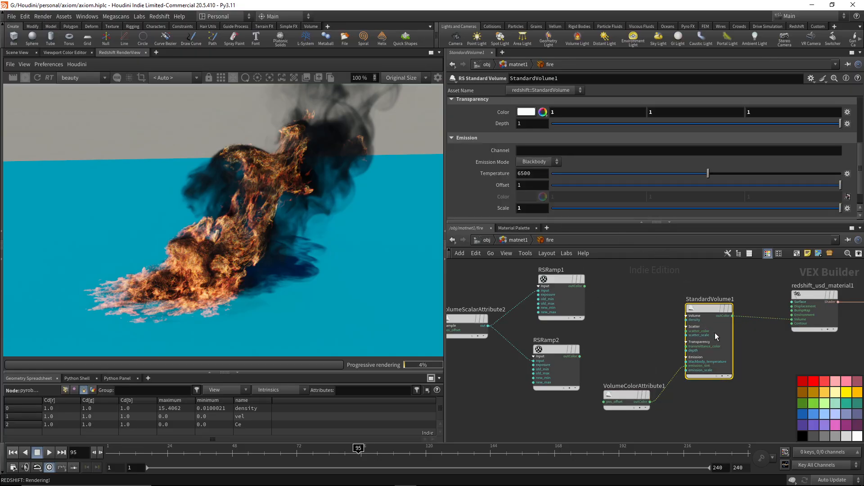
click(539, 174)
text(8500)
key(Return)
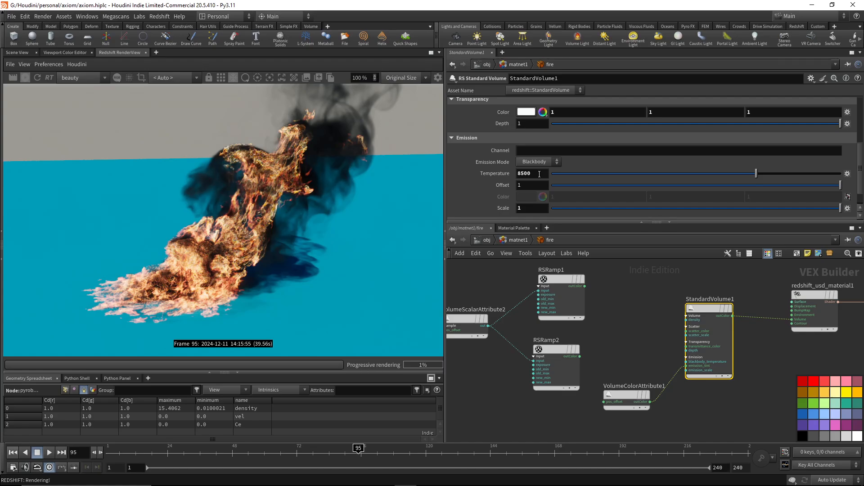
scroll(185, 304, up, 9)
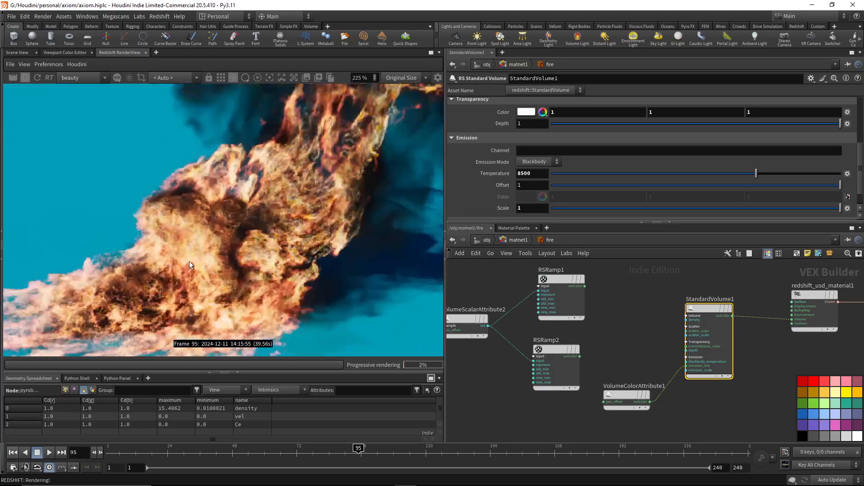
scroll(189, 261, down, 8)
scroll(270, 222, down, 2)
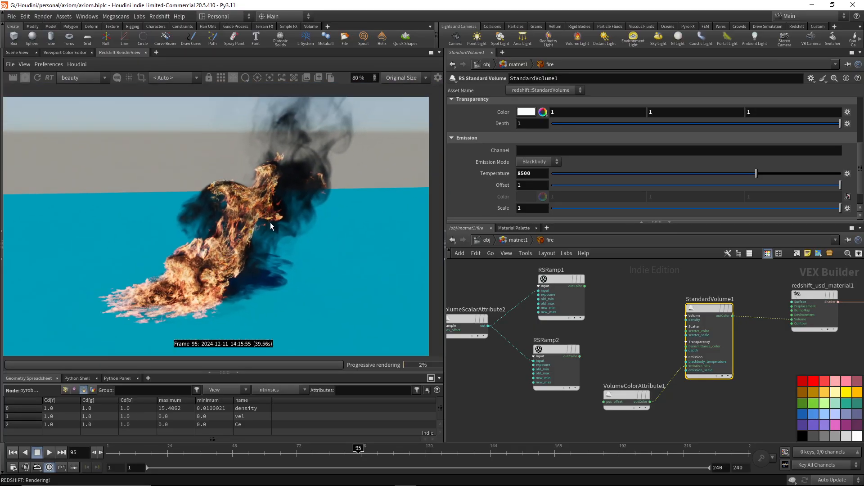
Open the smoke material inside matnet1 and bring up the transparency settings of its StandardVolume1.
click(513, 239)
double_click(733, 303)
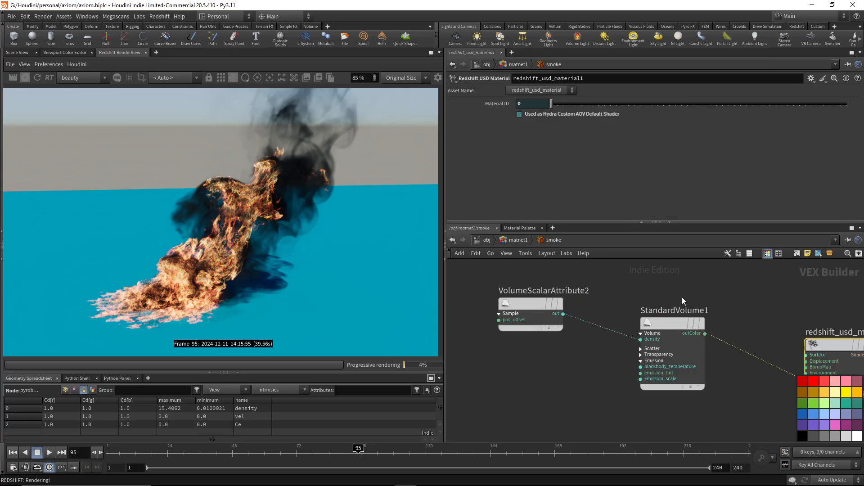
click(659, 382)
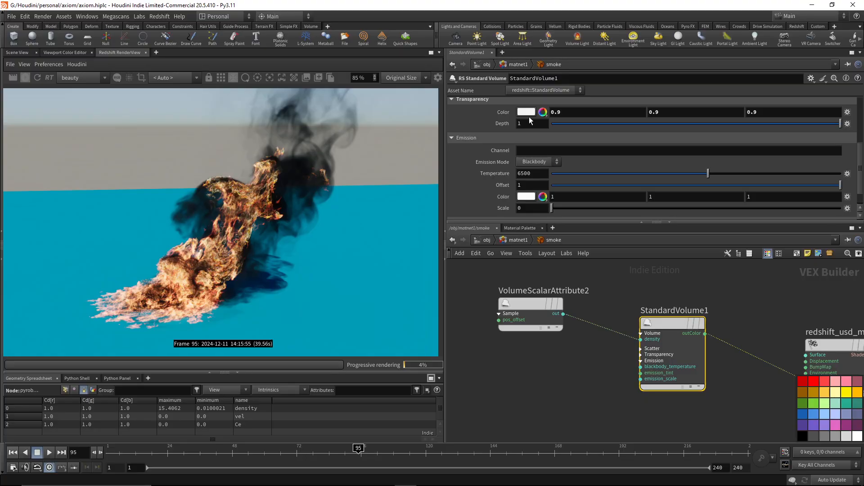
scroll(531, 121, up, 2)
scroll(531, 150, up, 3)
scroll(531, 150, down, 2)
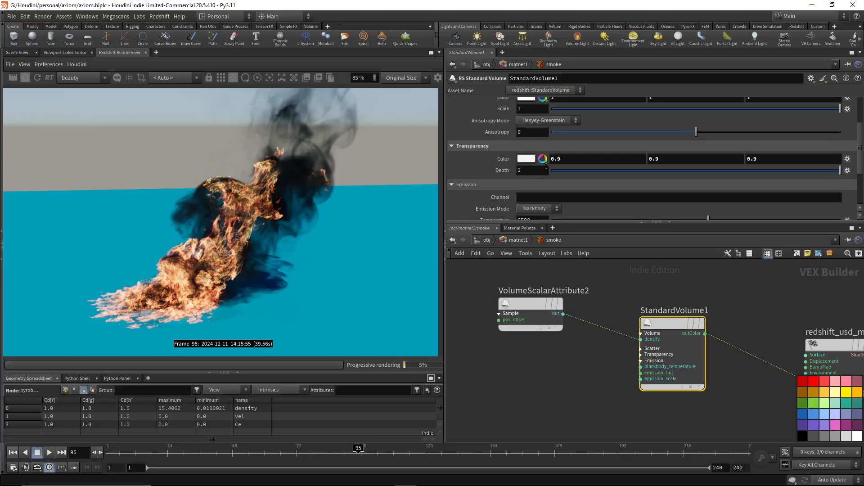
Try grey transparency colors between 0.05 and 0.75 on the smoke's StandardVolume1, settling on 0.6667.
click(535, 161)
click(533, 194)
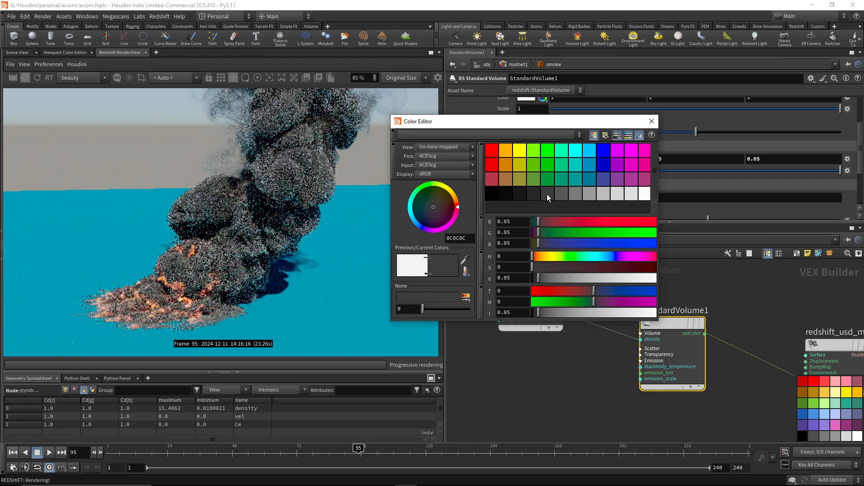
click(576, 193)
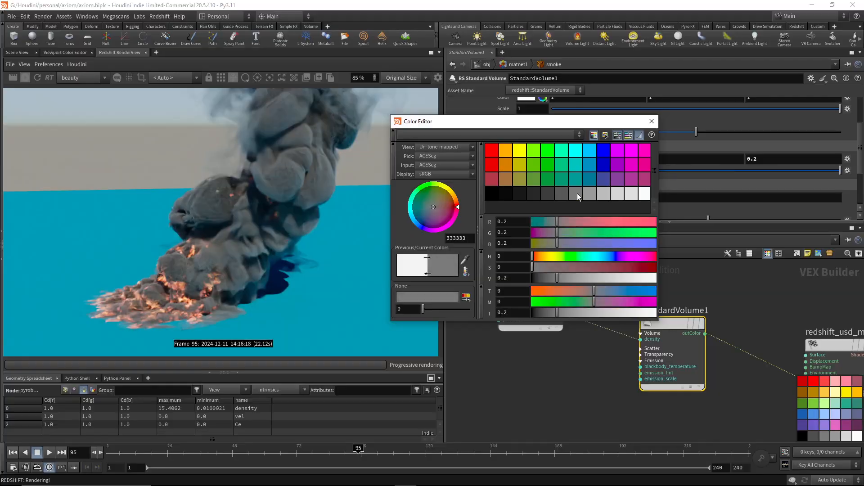
click(593, 194)
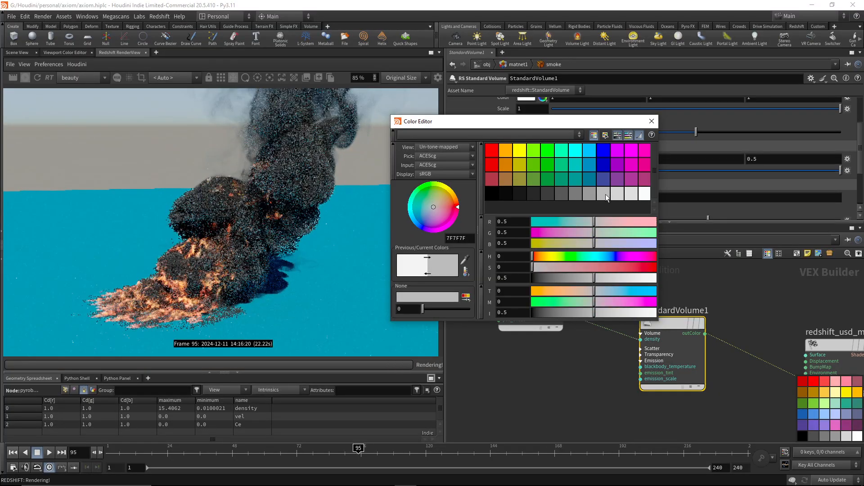
click(617, 196)
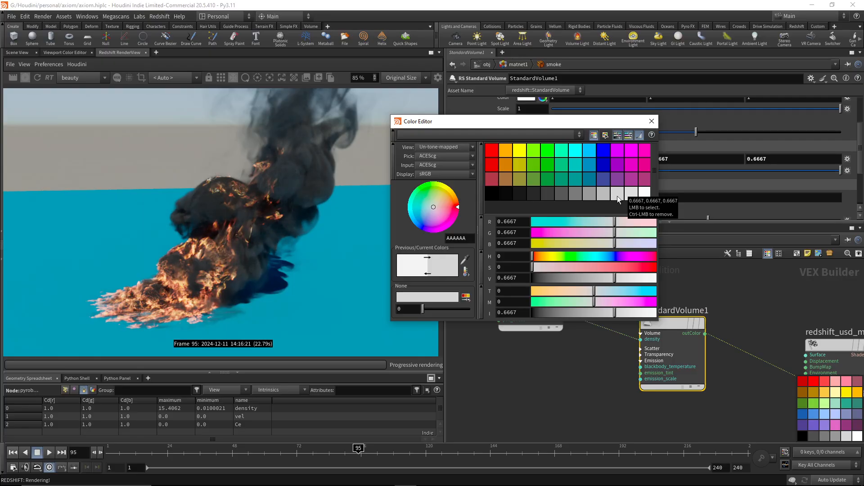
click(617, 194)
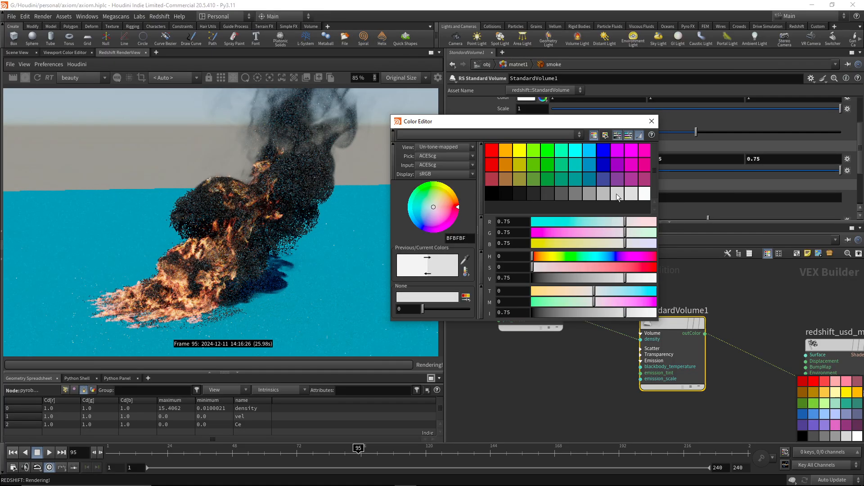
click(616, 193)
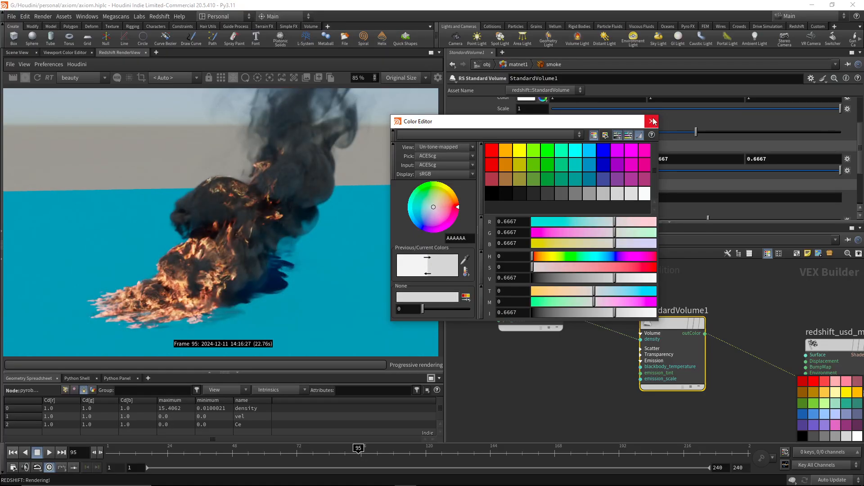
click(653, 122)
Try lower transparency depths on the smoke's StandardVolume1 and return the depth to 1.
scroll(536, 148, up, 2)
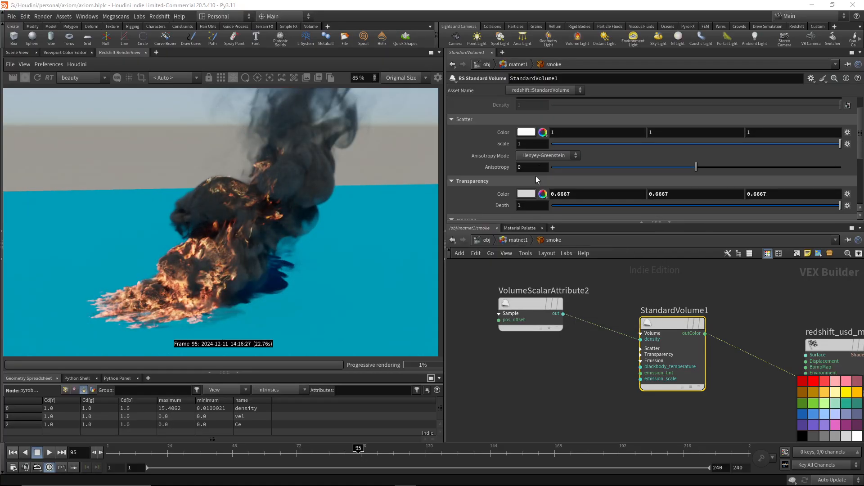
scroll(533, 171, down, 2)
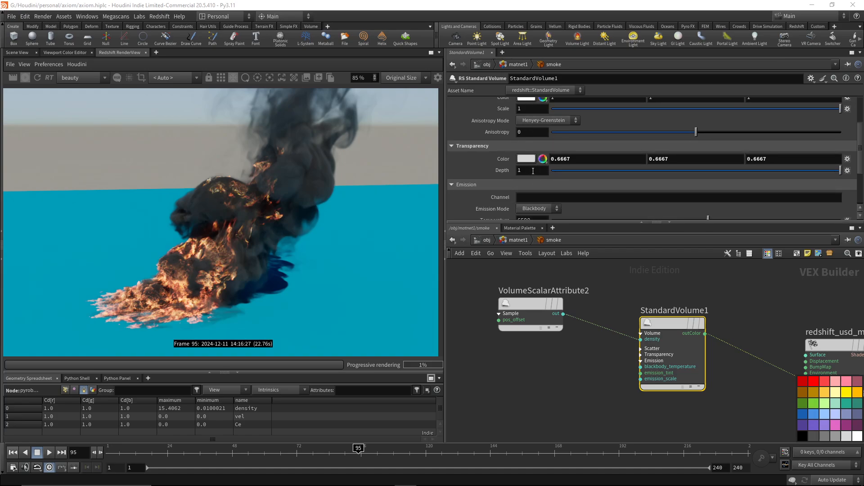
click(571, 171)
drag(571, 170, 842, 171)
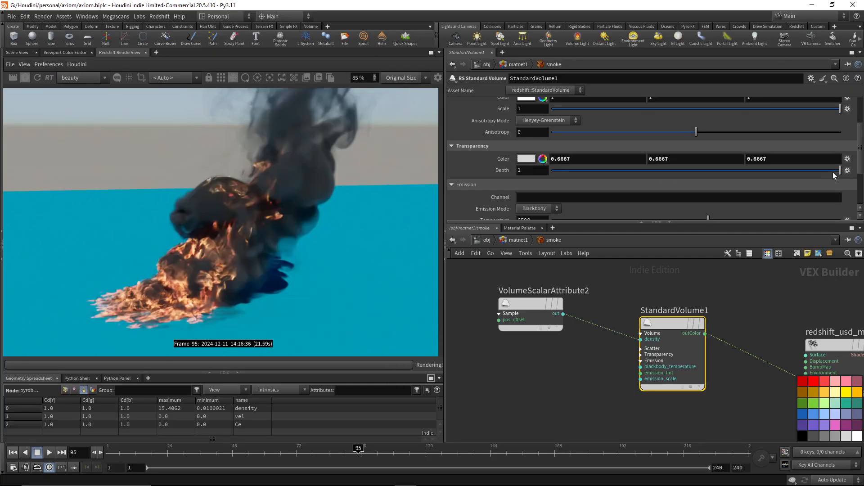
Try a pure white transparency color on the smoke's StandardVolume1 and test its depth, leaving it at 1.
click(525, 158)
click(647, 198)
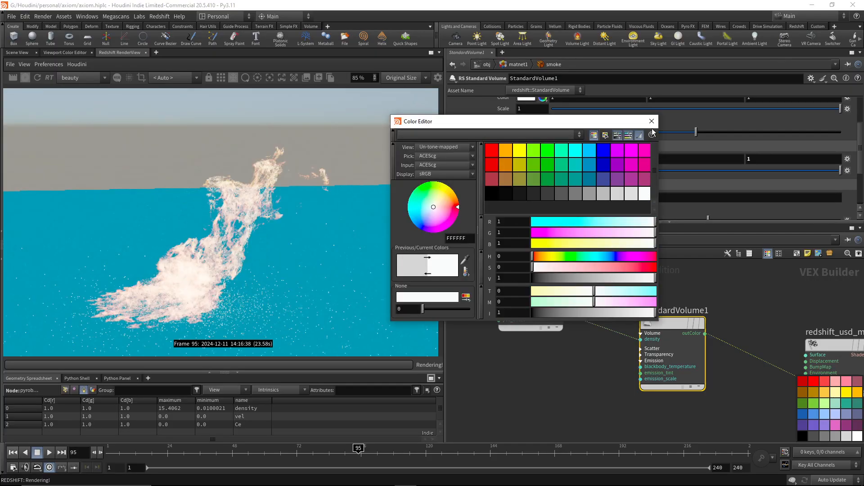
click(651, 121)
drag(830, 171, 863, 171)
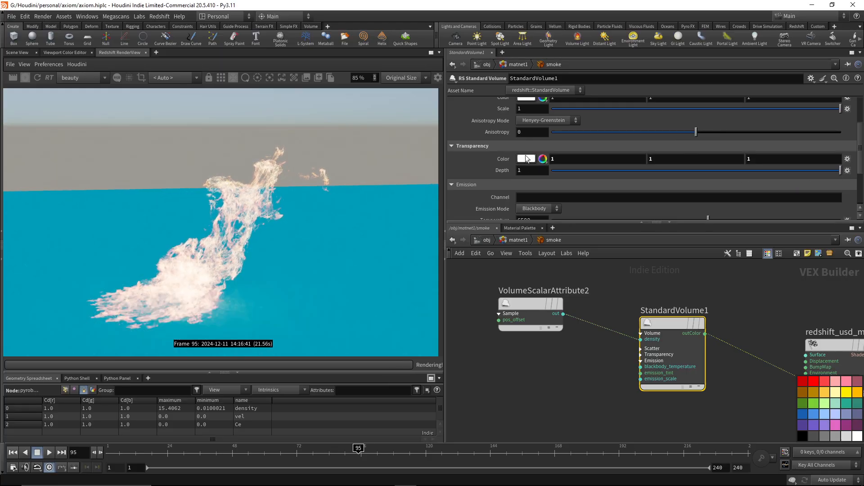
Set the transparency color of the smoke's StandardVolume1 to 0.75 grey and its transparency depth to 10.
click(525, 159)
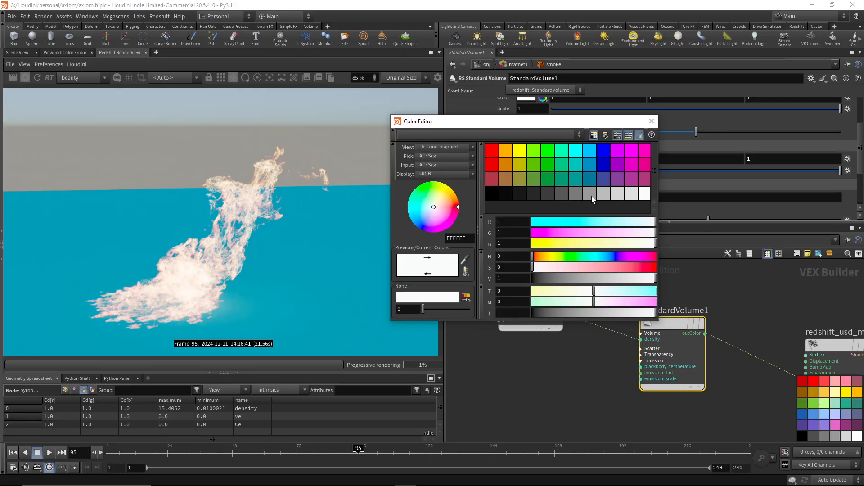
click(630, 195)
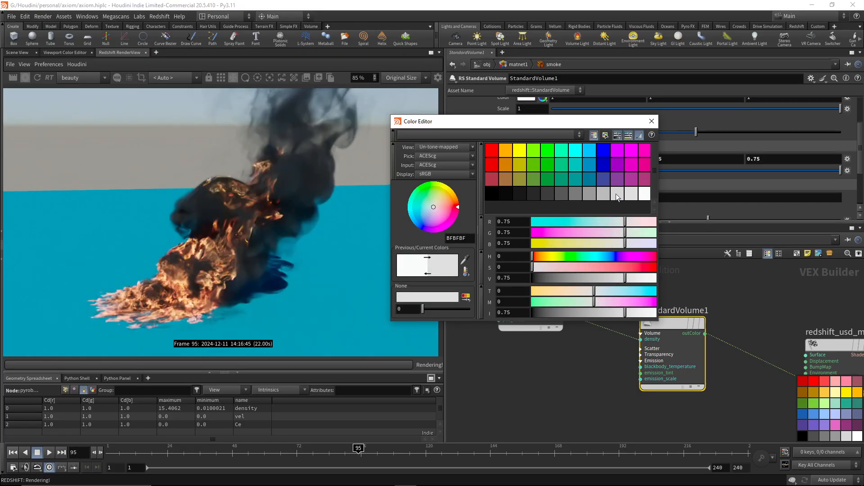
click(652, 121)
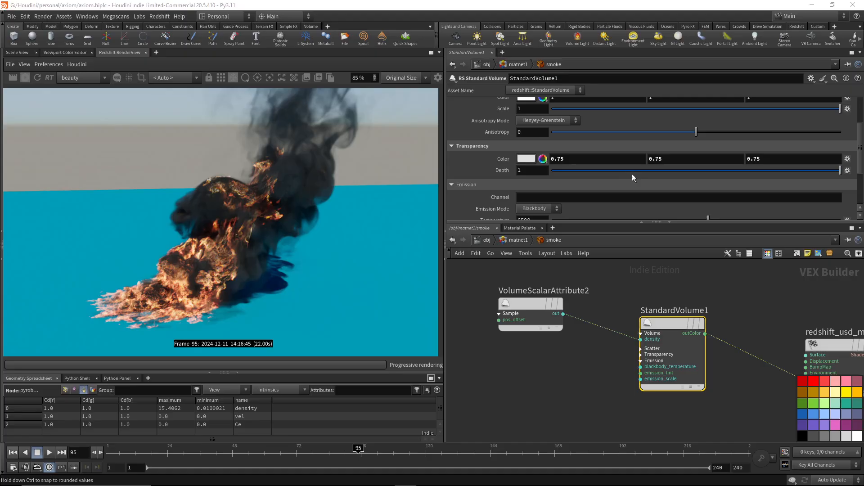
click(532, 170)
text(0)
key(Return)
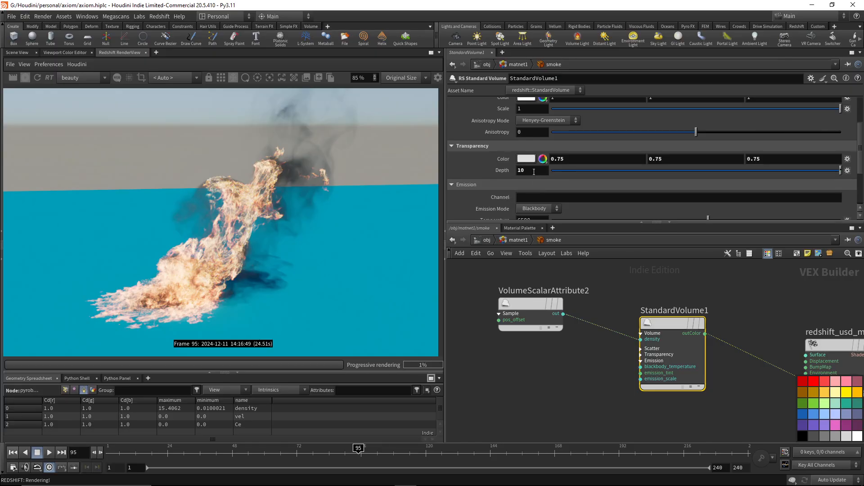
Try a transparency depth of 0.1 on the smoke's StandardVolume1 and return it to 10.
double_click(533, 171)
text(.1)
key(Return)
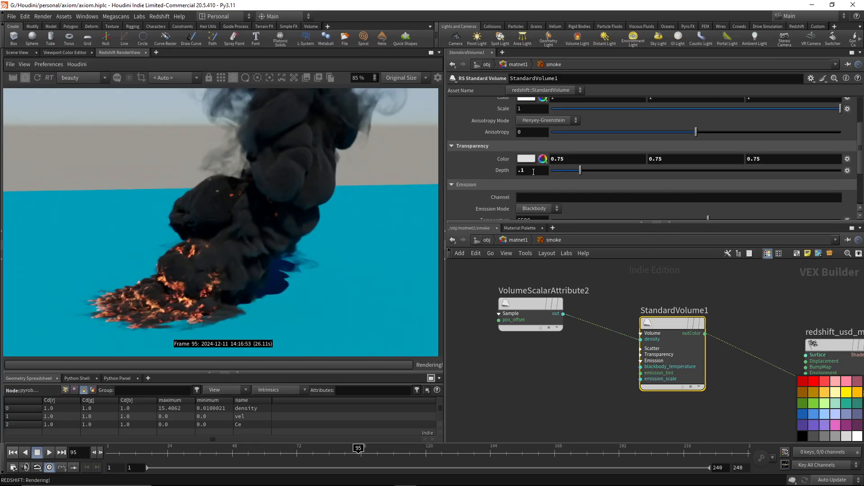
double_click(533, 172)
text(10)
key(Return)
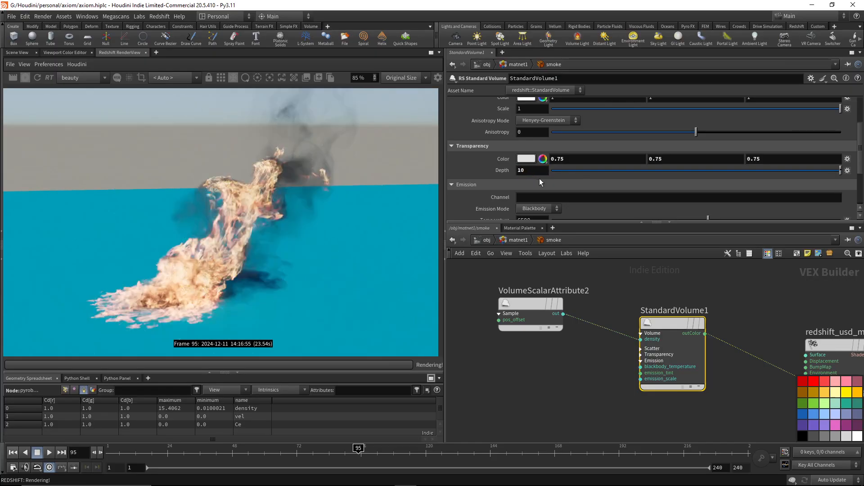
Try red, blue, pink and black scatter colors on the smoke's StandardVolume1 and return the color to pure white.
scroll(540, 179, up, 1)
click(525, 131)
click(494, 152)
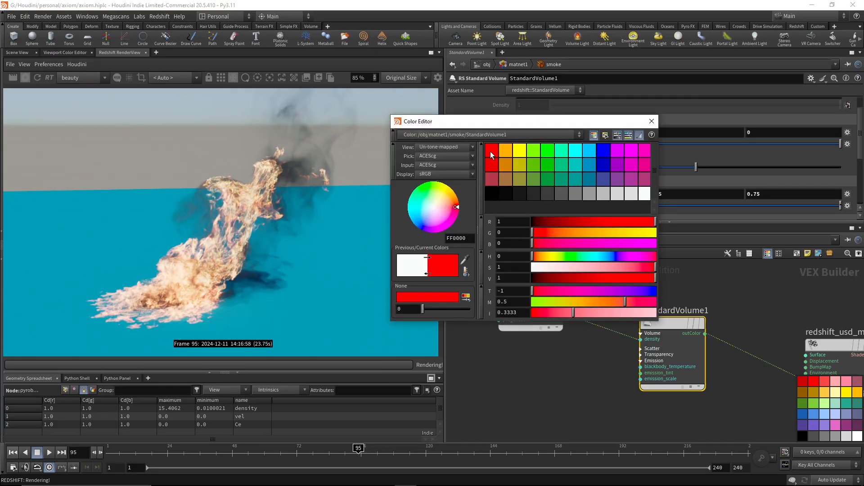
click(604, 153)
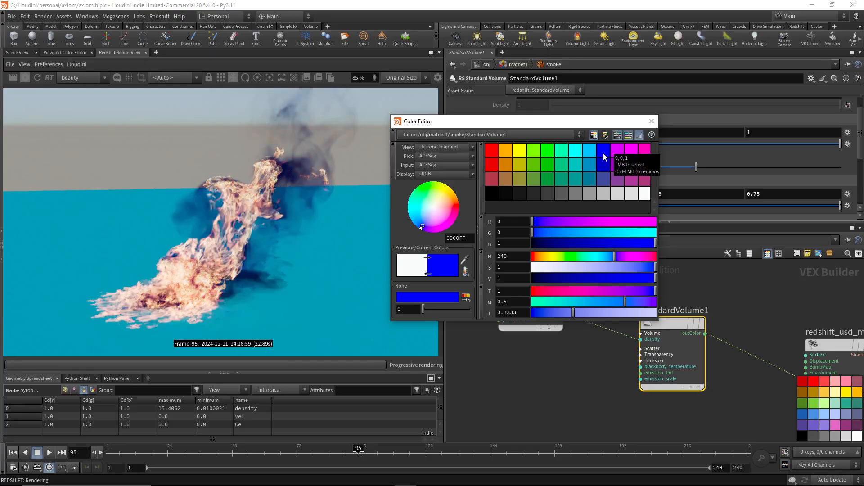
click(646, 157)
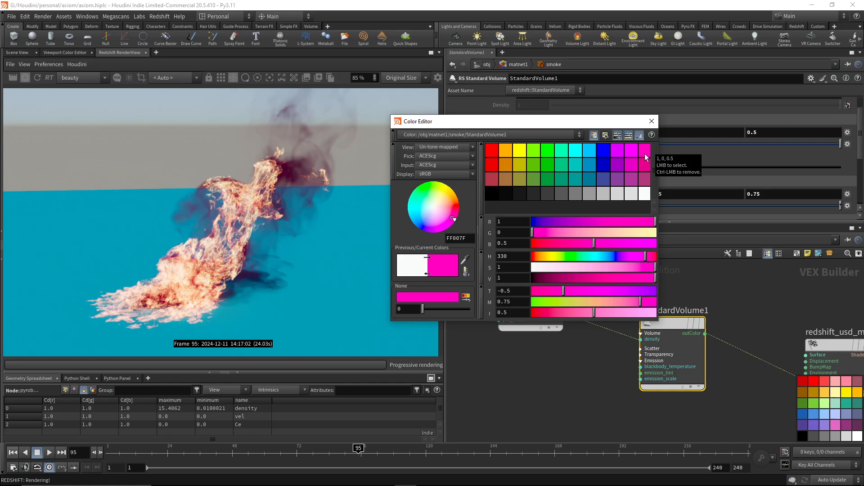
click(510, 195)
click(492, 193)
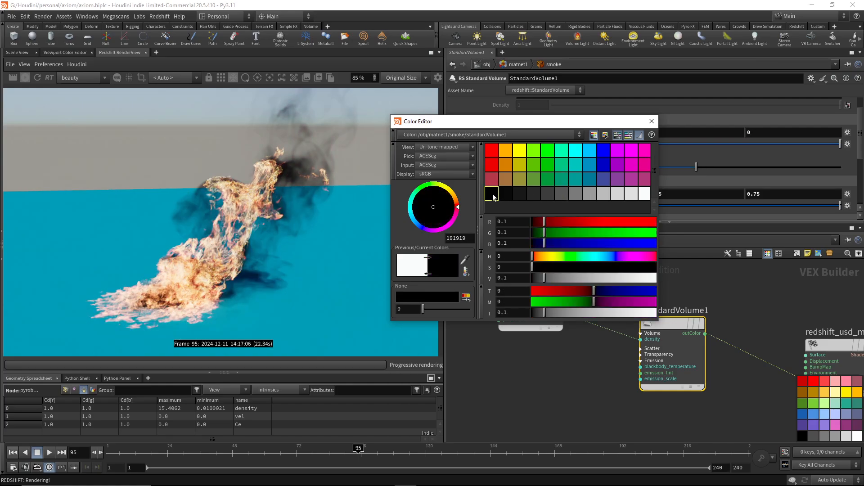
click(645, 194)
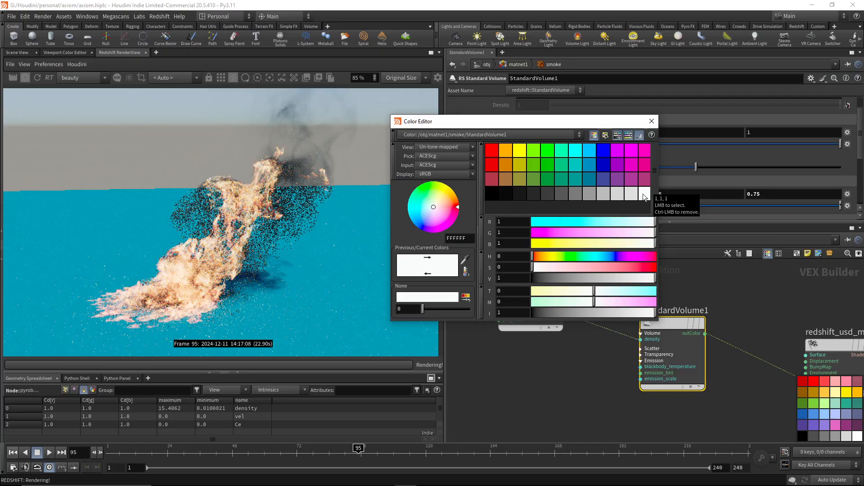
click(651, 121)
Set the transparency depth of the smoke's StandardVolume1 to 1.
scroll(555, 215, down, 2)
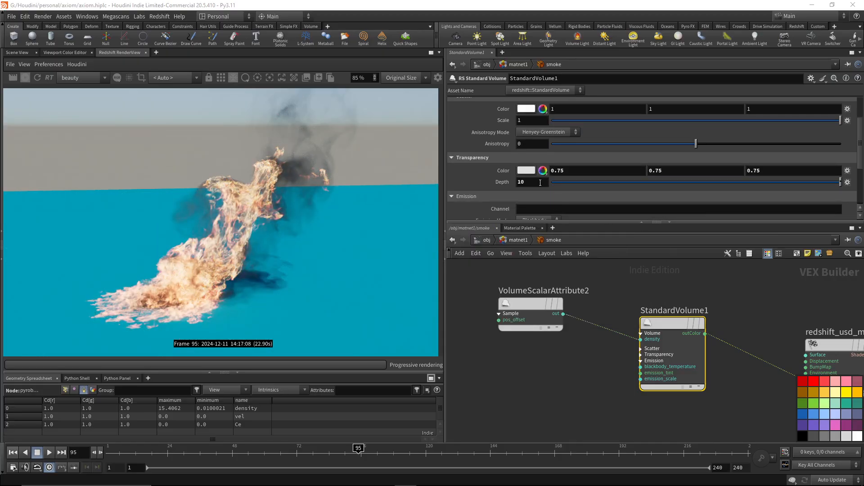
click(540, 182)
text(1)
key(Return)
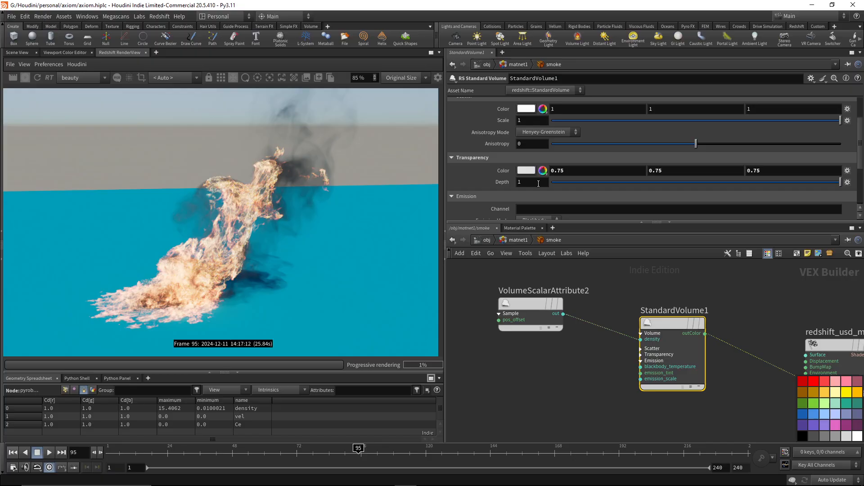
Try bright red, darker red and dark pink scatter colors at this transparency depth and restore the white scatter color.
scroll(546, 153, up, 2)
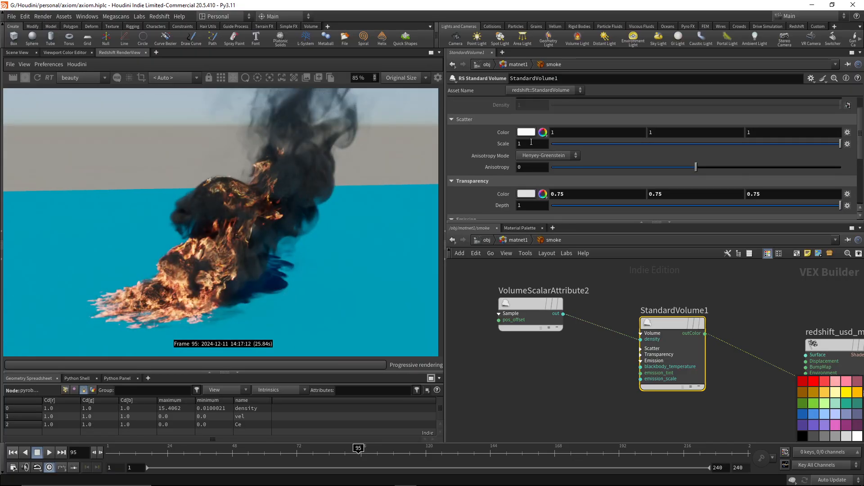
click(526, 132)
click(491, 151)
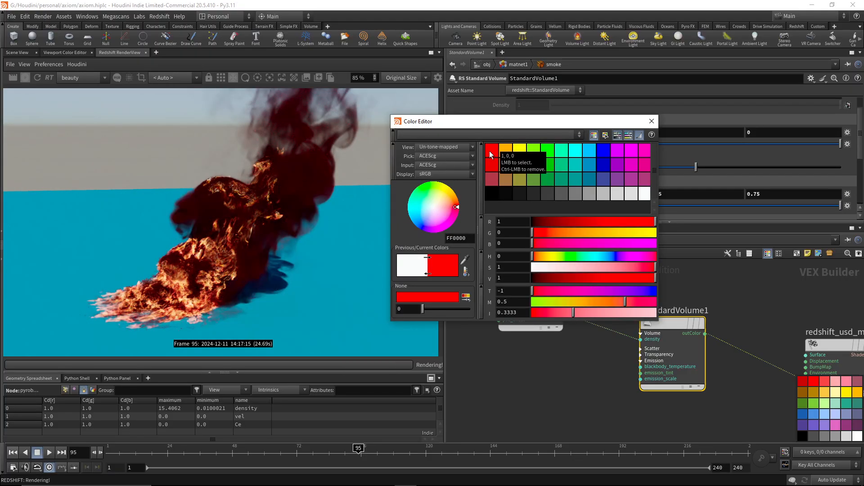
click(495, 179)
click(493, 166)
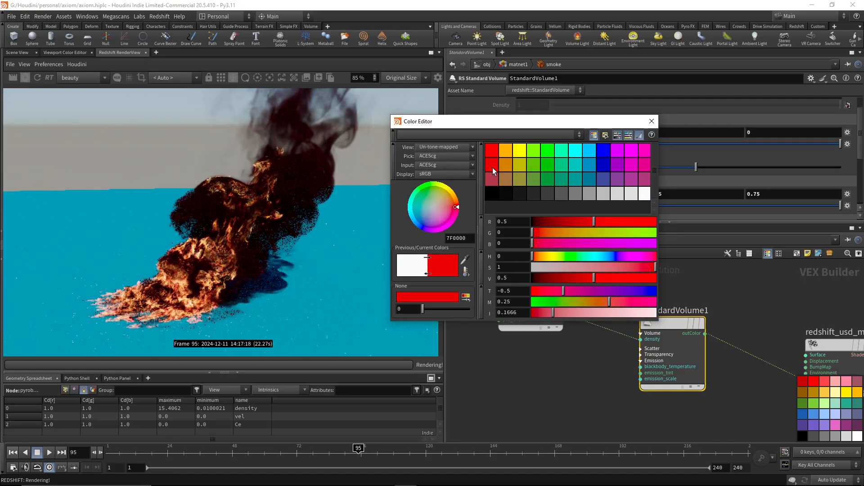
click(644, 164)
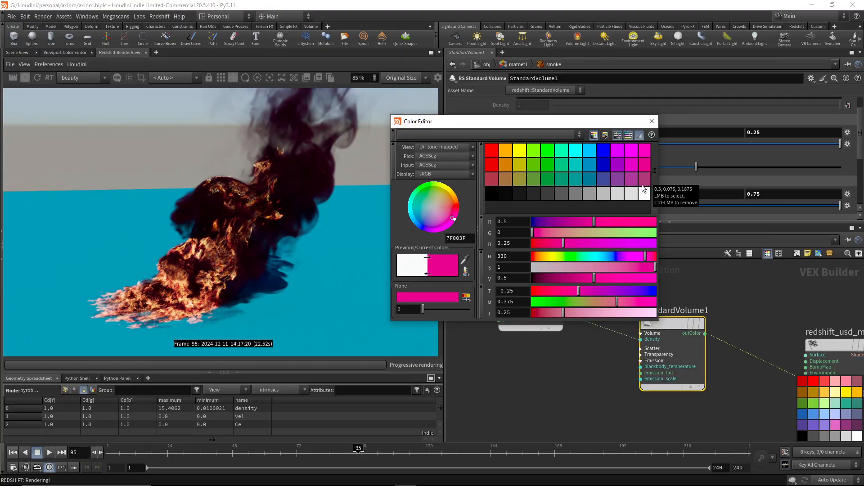
click(643, 192)
click(651, 121)
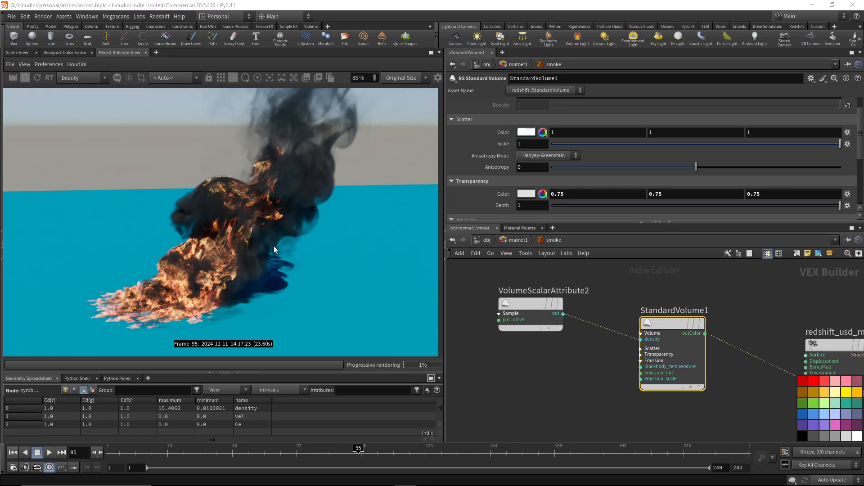
Try Old Max values of 1 and 10 in the remap range of the smoke's VolumeScalarAttribute2.
scroll(244, 239, up, 3)
scroll(247, 232, down, 3)
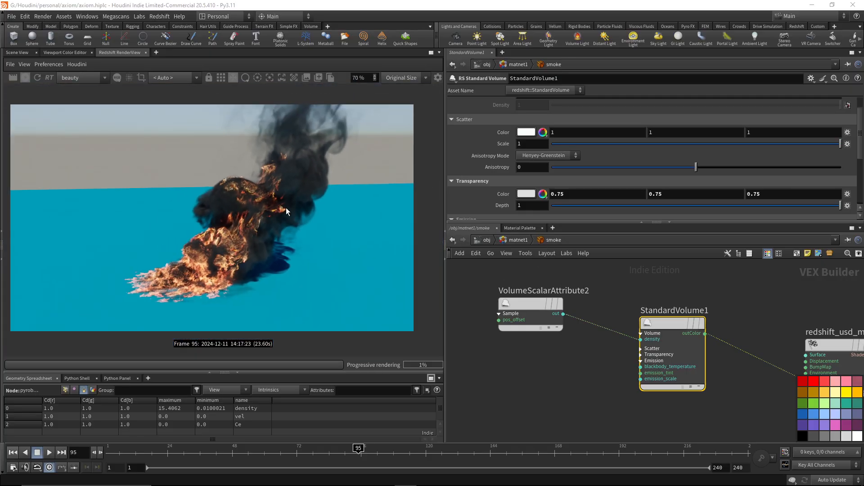
scroll(630, 279, down, 3)
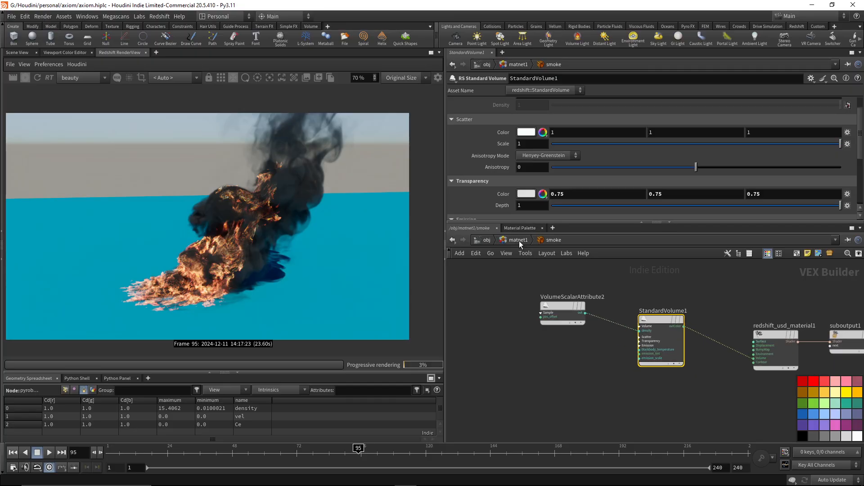
scroll(547, 177, down, 3)
click(563, 307)
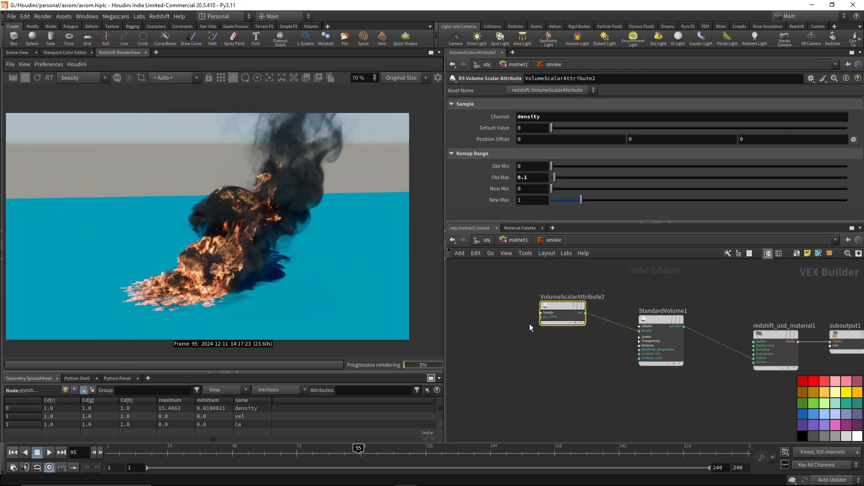
click(526, 177)
text(1)
key(Return)
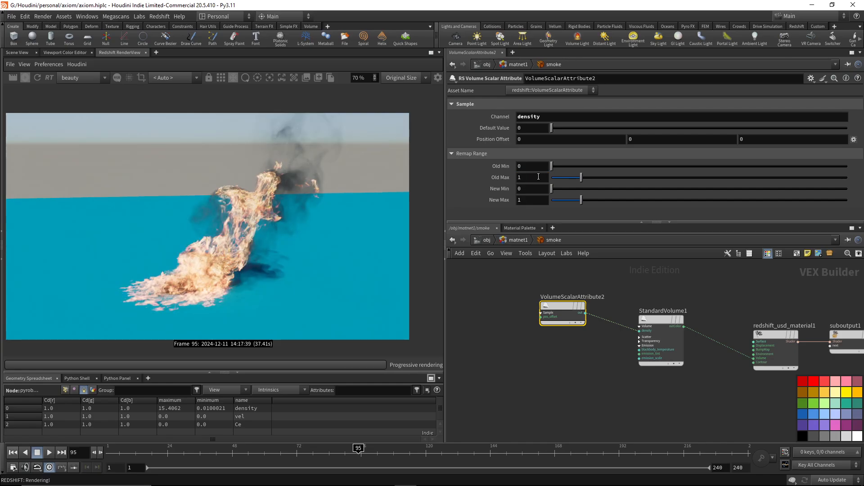
click(538, 177)
double_click(538, 177)
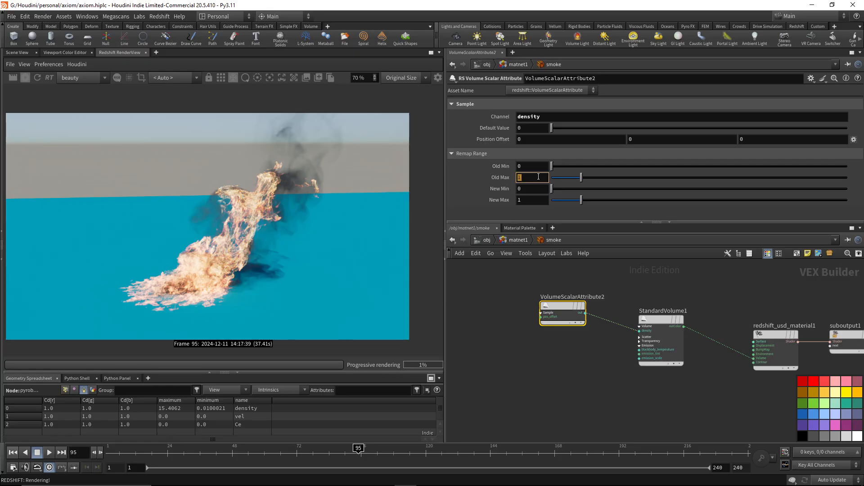
text(10)
key(Return)
Recheck an Old Max of 1 on the density VolumeScalarAttribute2 and return it to 0.1.
click(539, 177)
double_click(539, 177)
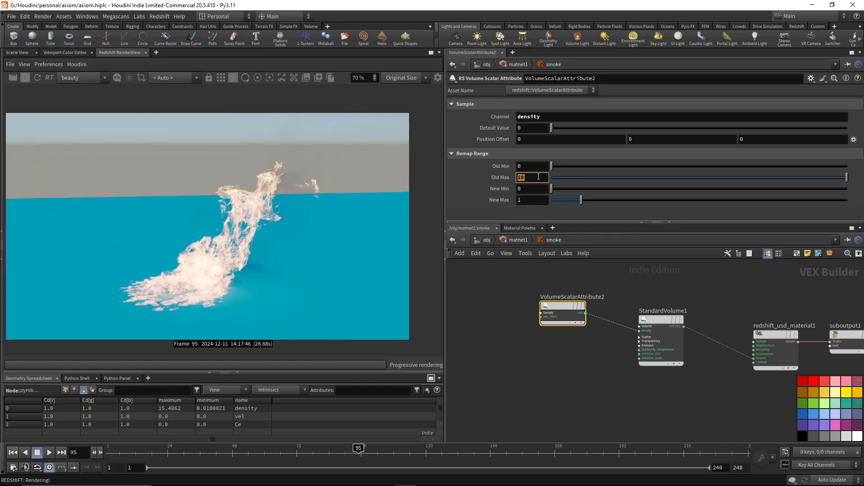
text(1)
click(538, 176)
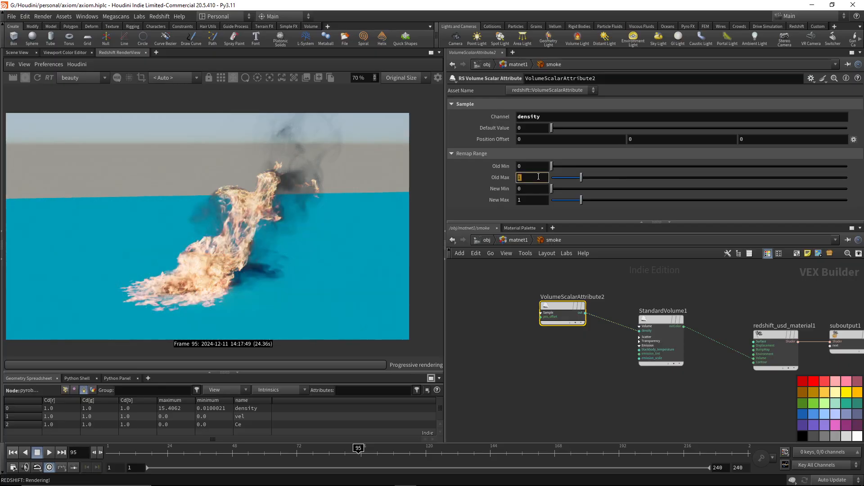
text(.1)
key(Return)
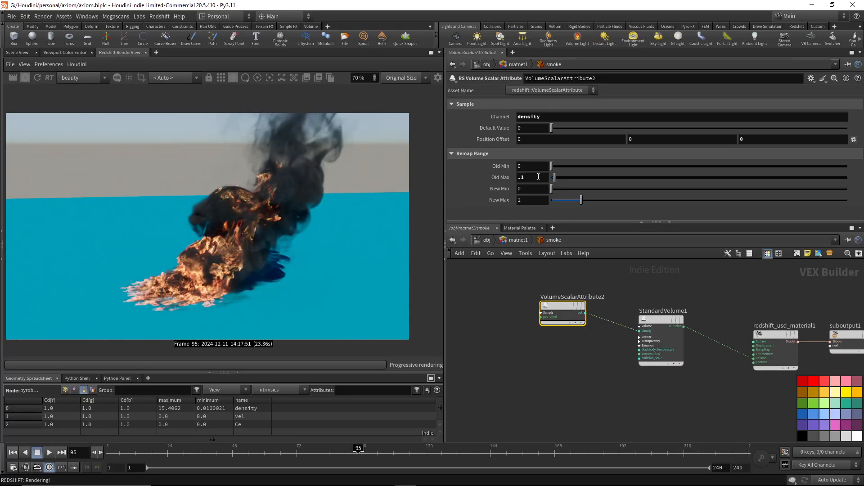
Compare the density remap settings of VolumeScalarAttribute2 with the scatter and transparency settings of StandardVolume1.
click(661, 320)
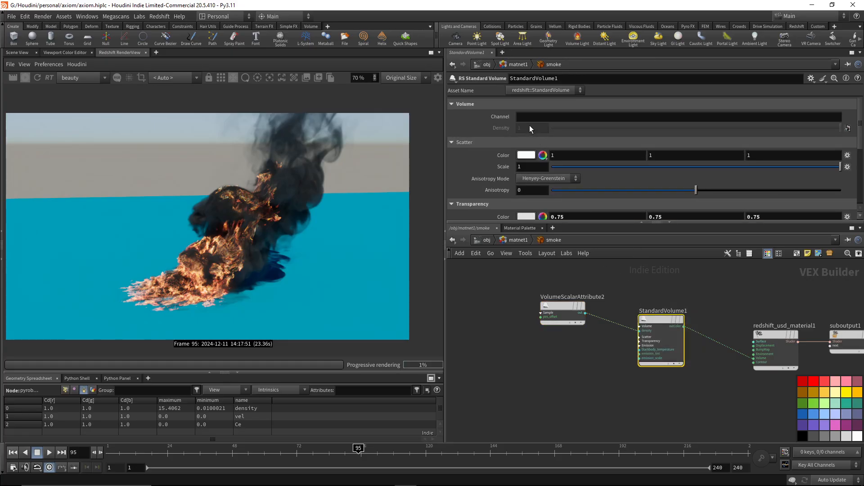
drag(591, 345, 532, 270)
drag(622, 291, 666, 343)
drag(597, 344, 560, 303)
middle_drag(699, 298, 678, 284)
click(652, 304)
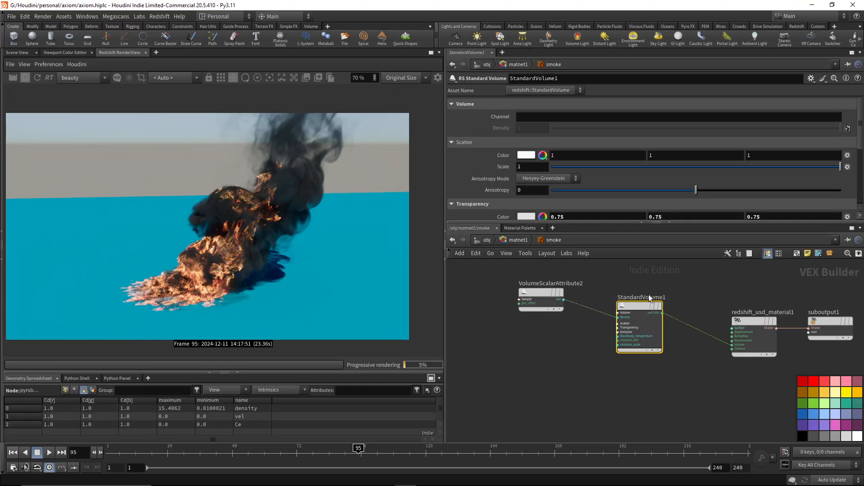
drag(565, 267, 525, 314)
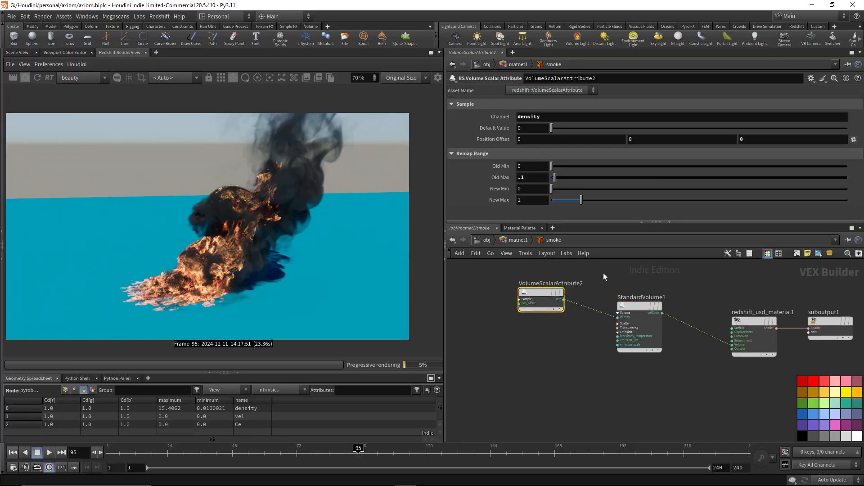
drag(654, 320, 590, 327)
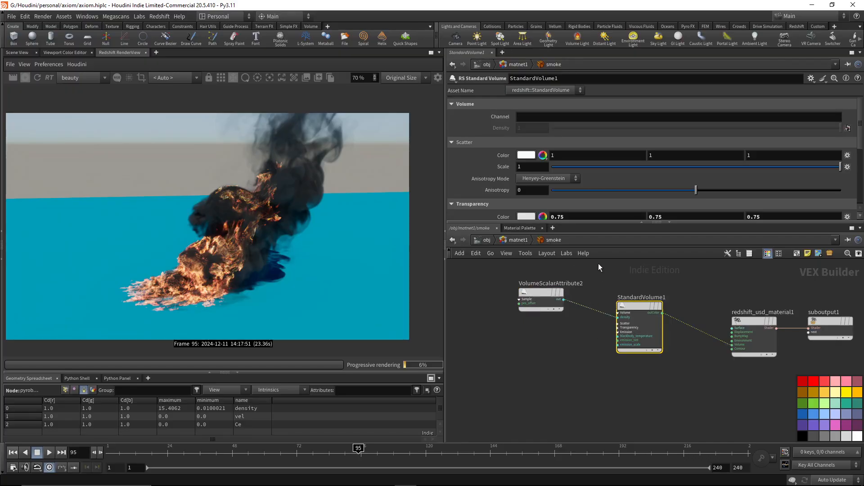
drag(598, 265, 498, 327)
drag(665, 275, 637, 362)
Try New Max values of 10 and 0.1 on the smoke's VolumeScalarAttribute2 and return it to 1.
drag(578, 271, 525, 306)
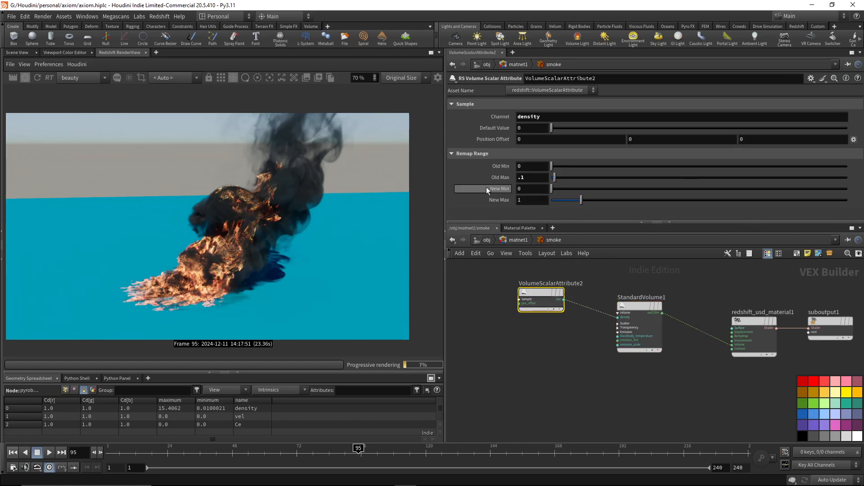
click(529, 200)
text(0)
key(Return)
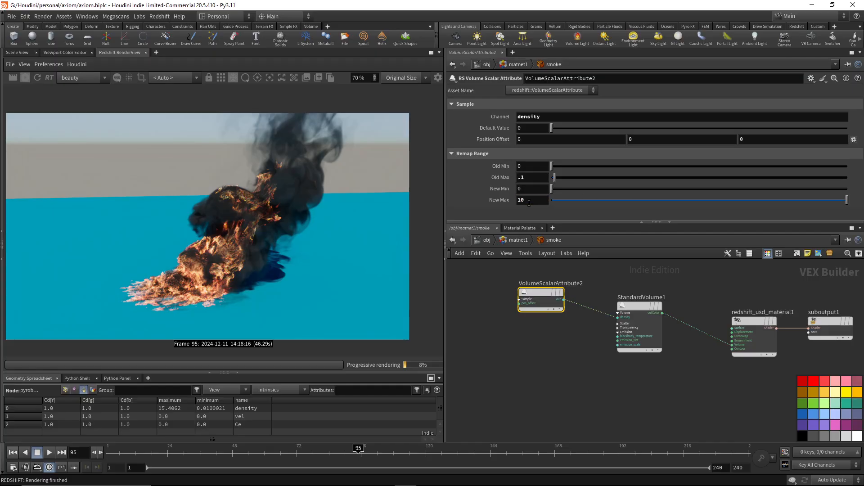
double_click(529, 200)
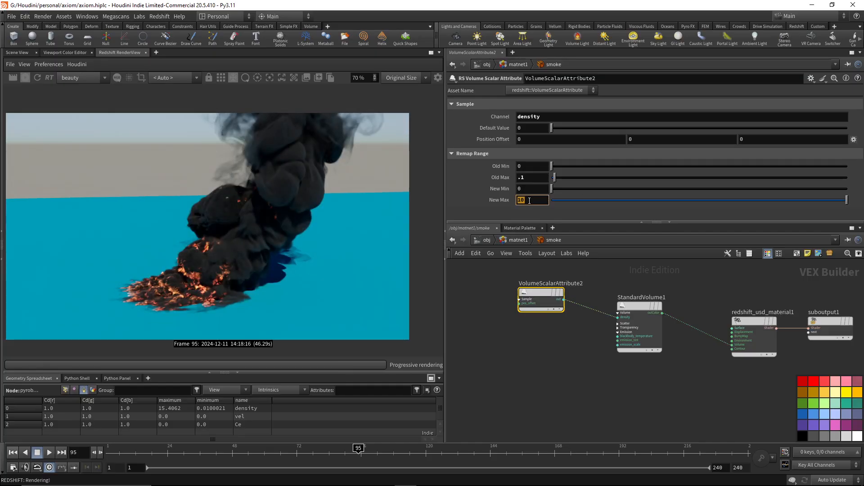
text(.1)
key(Return)
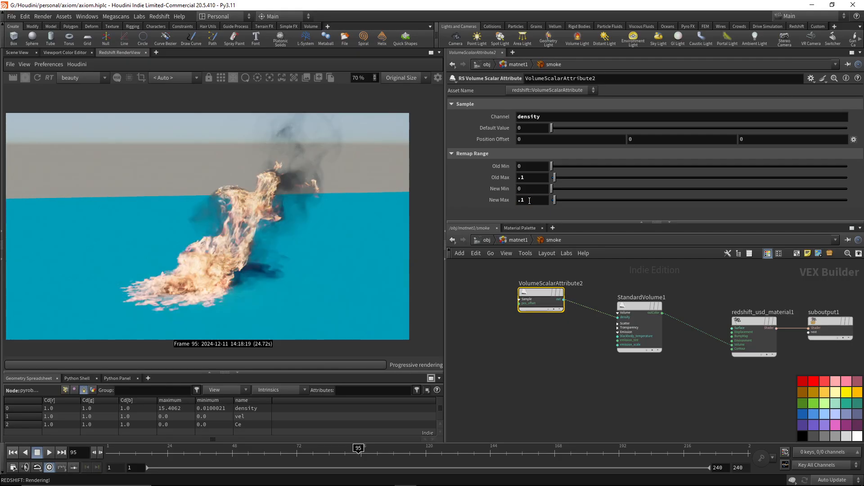
double_click(529, 200)
text(1)
key(Return)
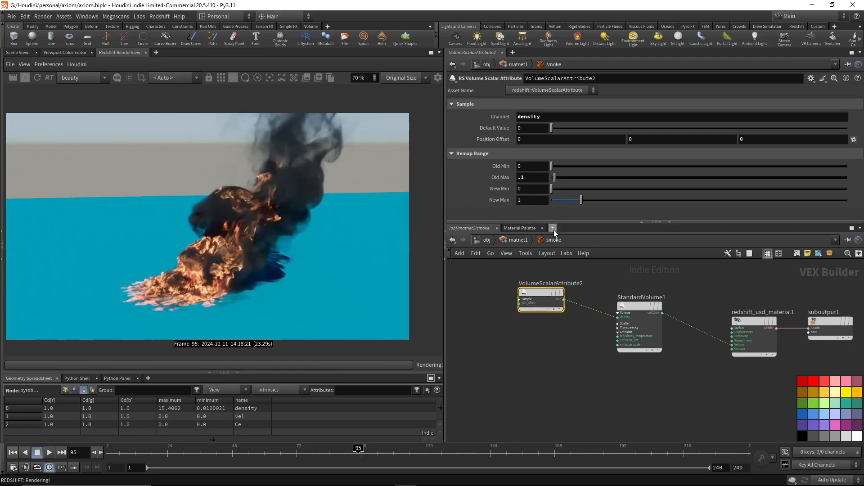
Set the remap range of VolumeScalarAttribute2 to an Old Max of 1 and a New Max of 0.1.
drag(613, 292, 681, 376)
drag(581, 266, 540, 300)
double_click(536, 178)
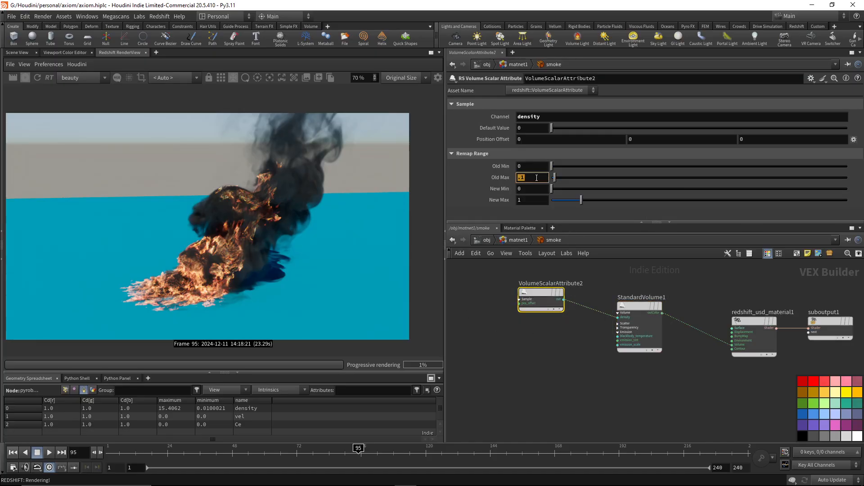
text(1)
key(Tab)
key(Tab)
text(.1)
key(Return)
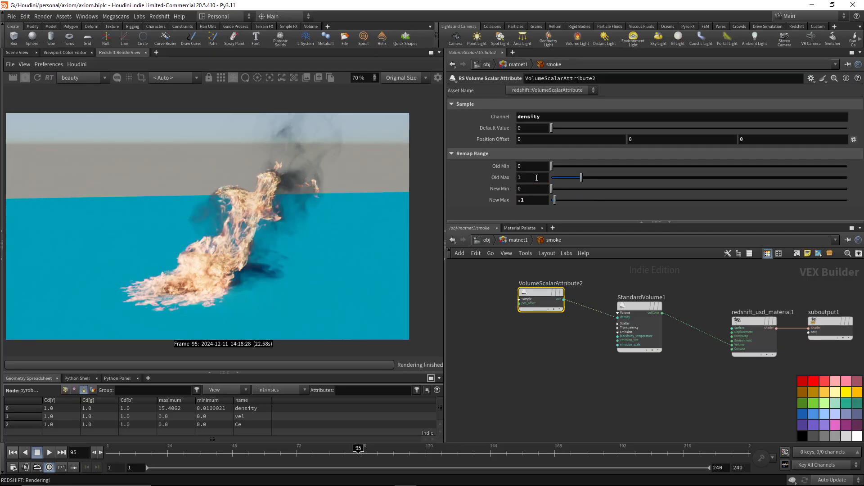
Try a New Max of 10 in the remap range of the smoke's VolumeScalarAttribute2.
double_click(534, 200)
text(10)
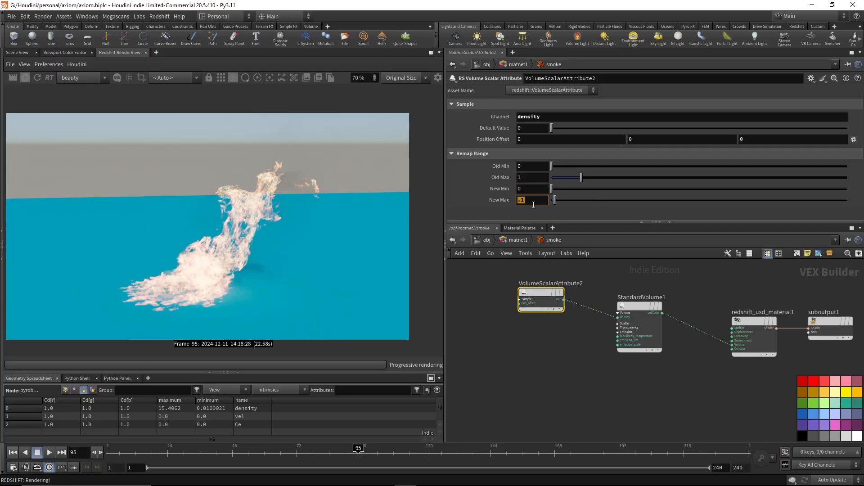
key(Return)
Set the density remap range of VolumeScalarAttribute2 to a New Max of 1 and an Old Max of 0.1.
double_click(533, 200)
text(1)
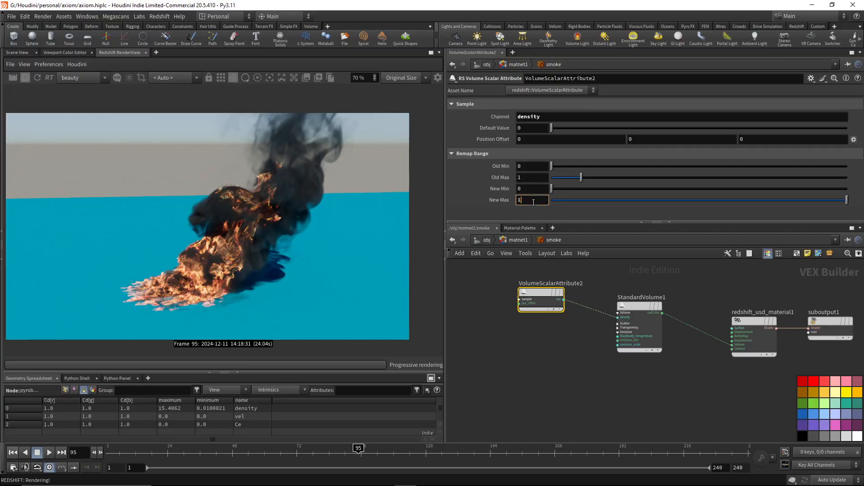
key(shift+Tab)
key(shift+Tab)
text(.1)
key(Return)
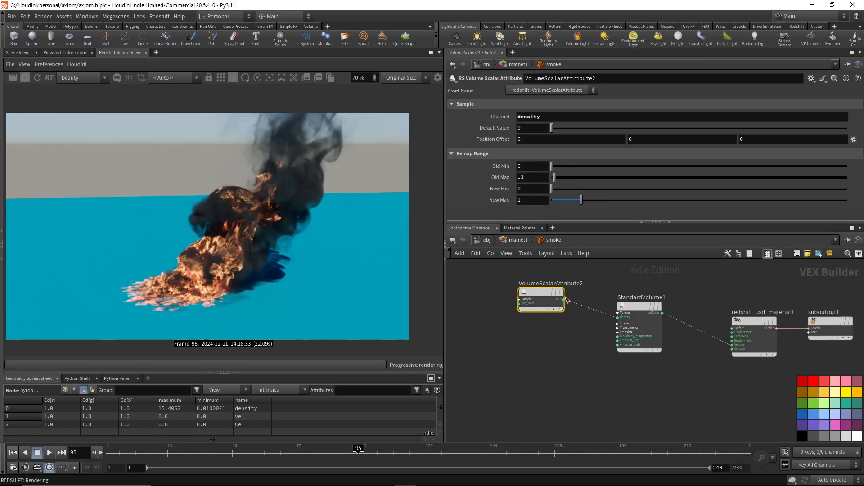
Go up to matnet1, line up the ground and fire materials in a row with smoke, and stop the live Redshift preview.
click(518, 241)
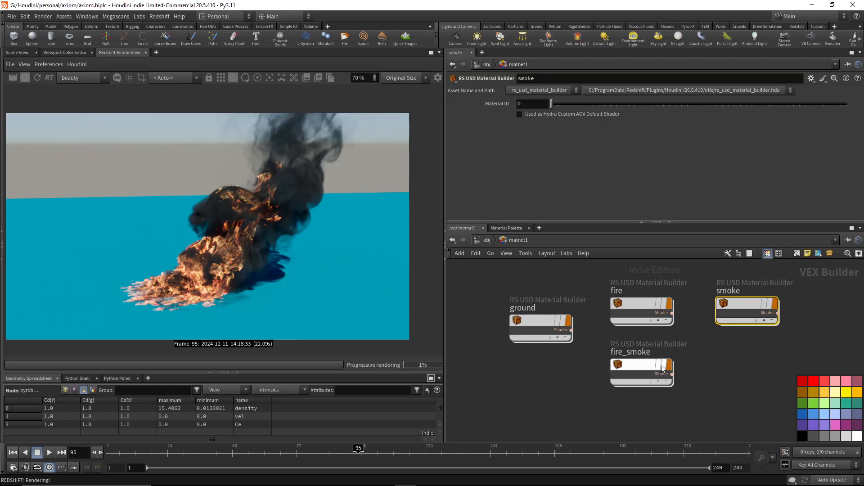
drag(552, 328, 527, 311)
drag(634, 306, 620, 306)
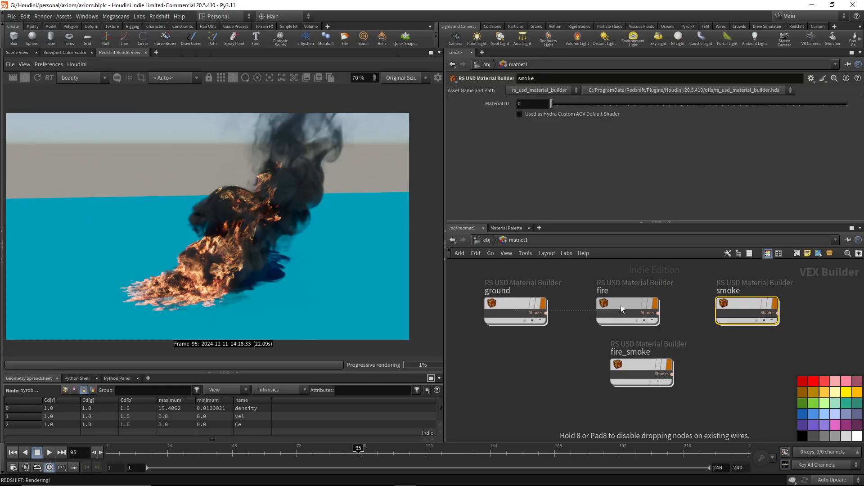
mouse_move(741, 309)
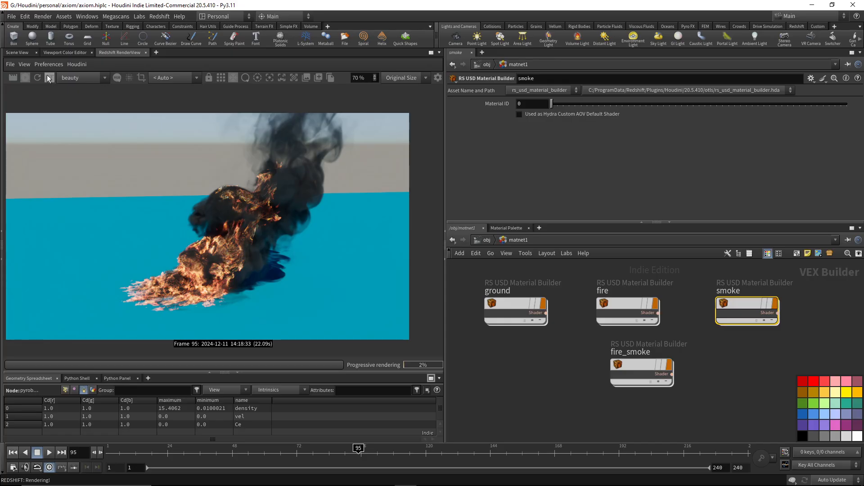
click(26, 77)
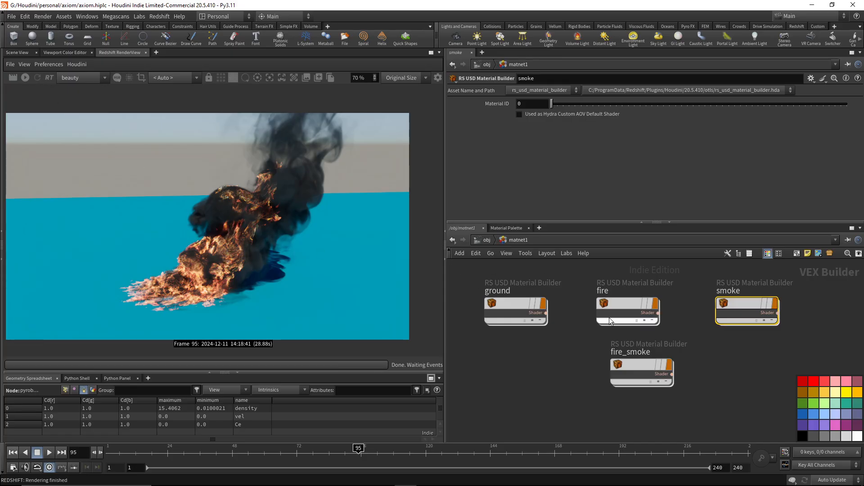
In the out network, set the candidate objects of Redshift_ROP1 to Ground and Fire_Smoke.
click(488, 241)
middle_drag(755, 376, 709, 337)
click(579, 241)
click(597, 288)
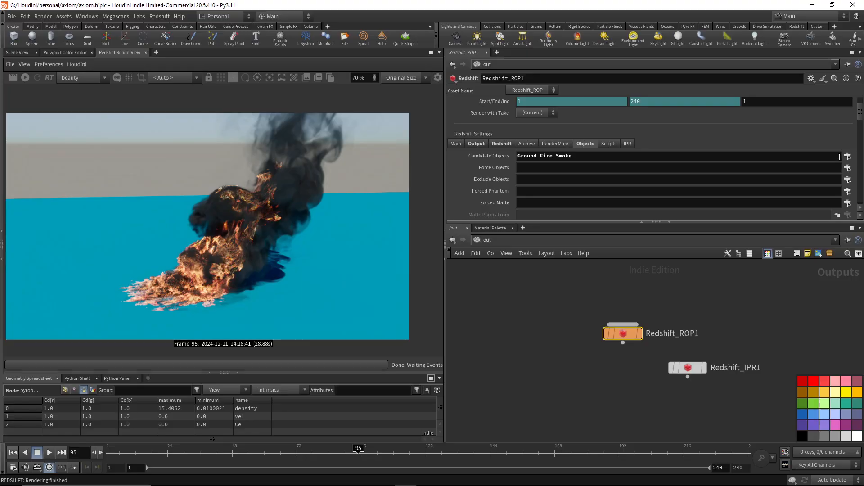
click(848, 156)
click(735, 50)
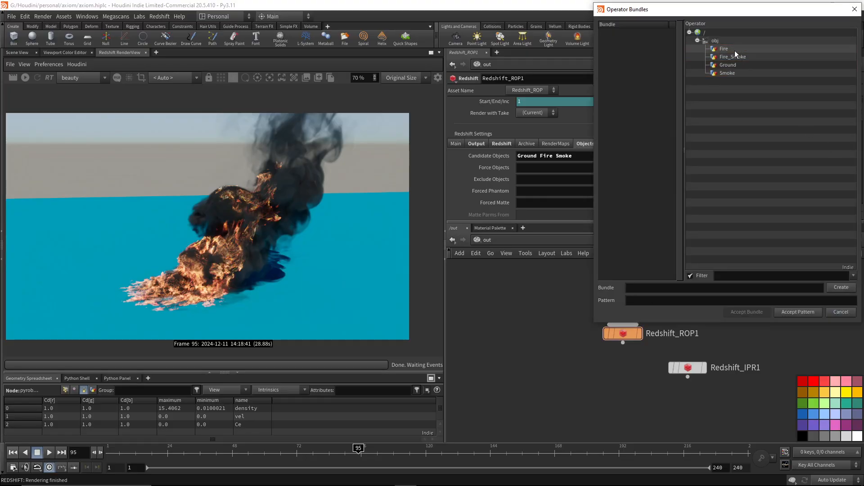
click(736, 64)
ctrl+click(737, 57)
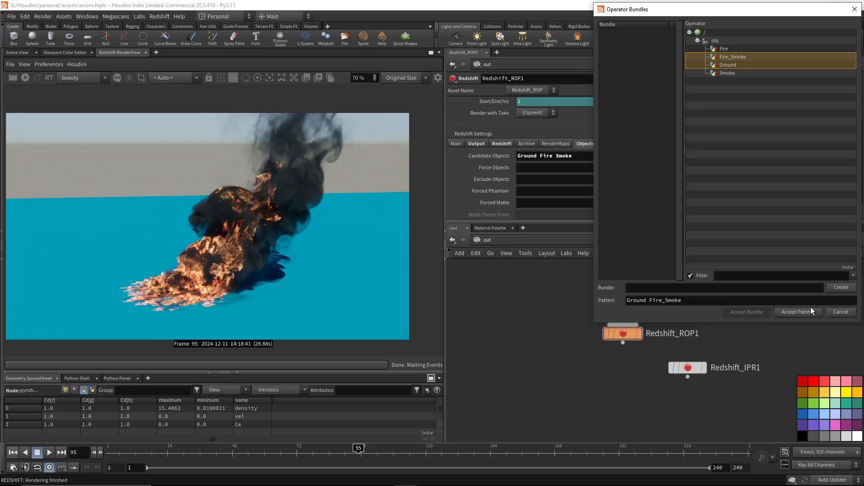
click(797, 312)
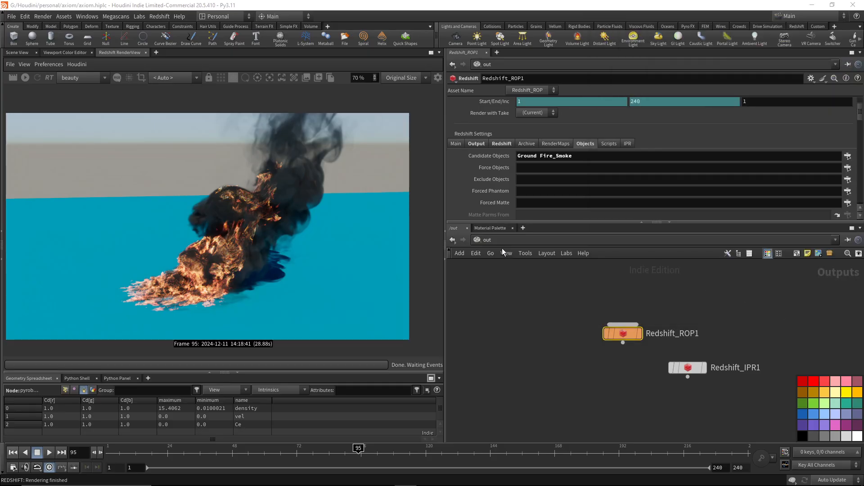
Return to the object level and render frame 95 in the Redshift RenderView, enlarging the image to 80%.
click(487, 239)
click(507, 271)
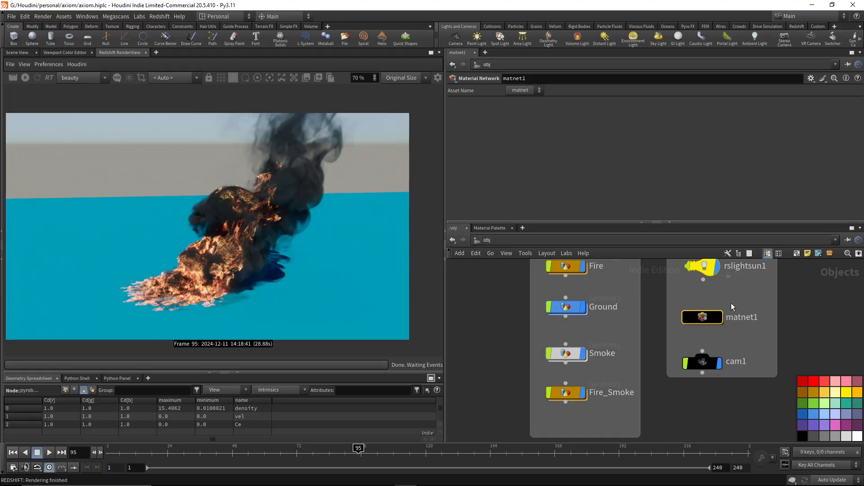
double_click(701, 316)
click(487, 240)
click(13, 77)
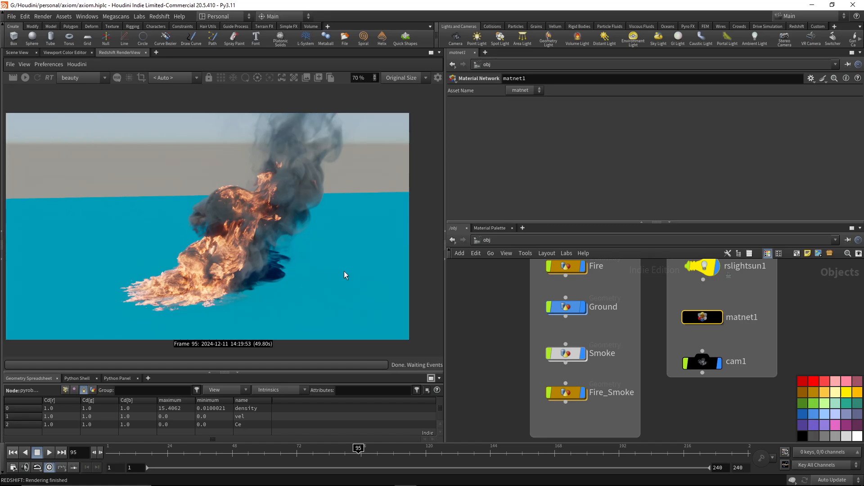
scroll(223, 257, up, 1)
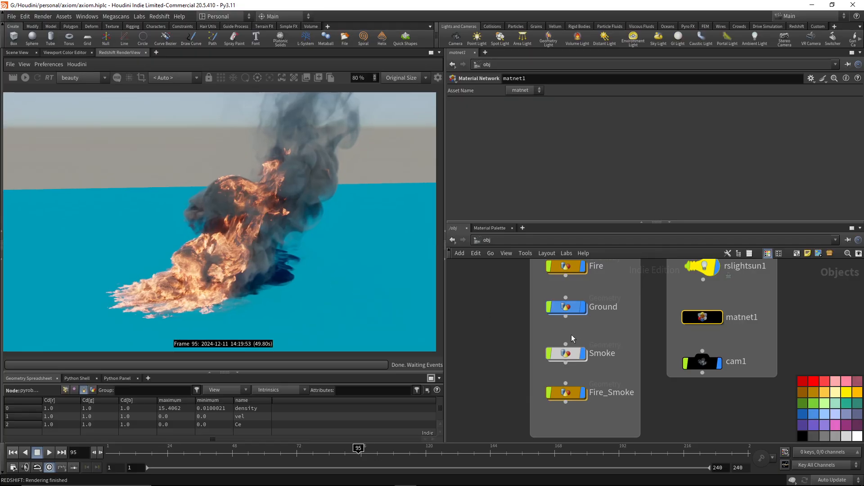
Open the Fire geometry network and inspect the axiom_smoke file cache feeding vdbcombine1.
scroll(609, 326, up, 2)
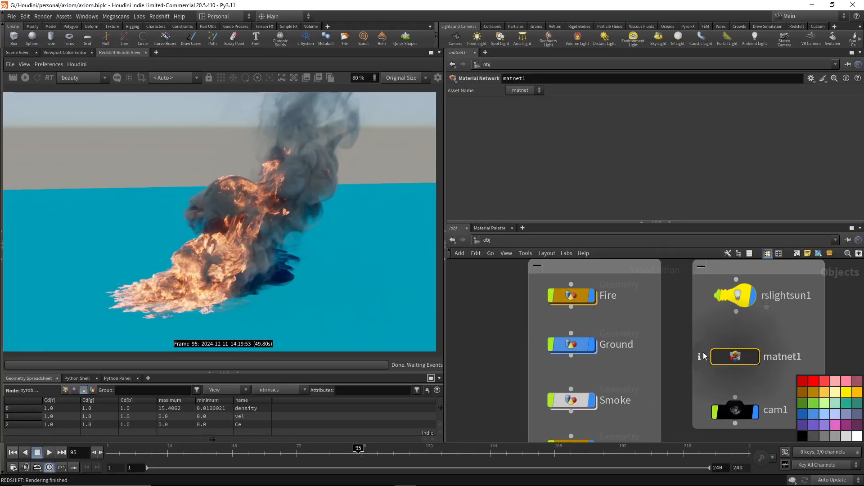
double_click(573, 301)
middle_drag(611, 369, 608, 378)
scroll(609, 376, down, 4)
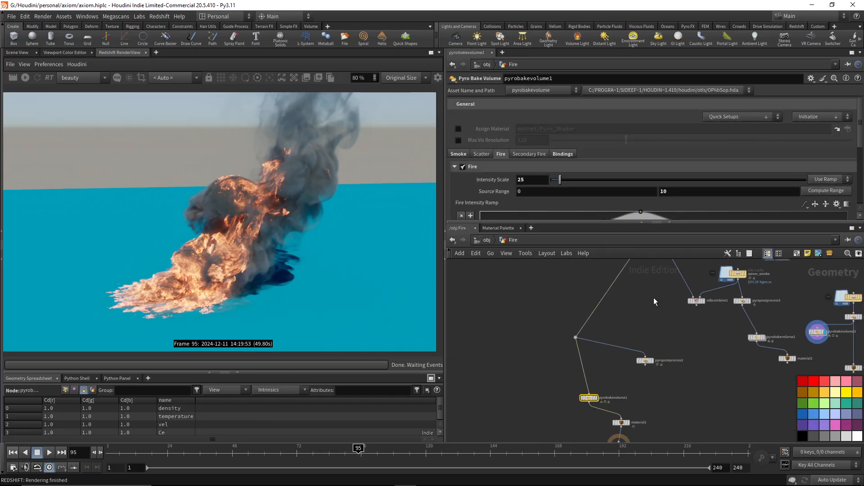
middle_drag(654, 300, 537, 359)
scroll(542, 358, up, 5)
scroll(548, 385, down, 4)
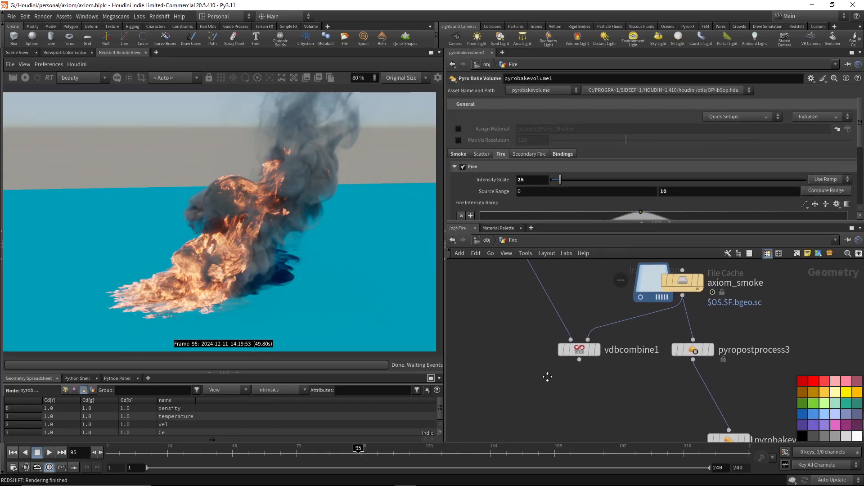
scroll(695, 316, up, 4)
click(657, 336)
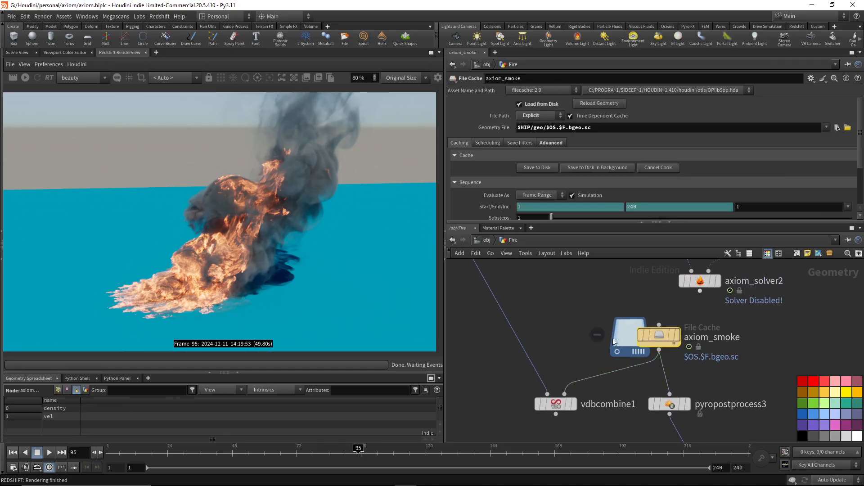
Select vdbcombine1, go to frame 1, make it the displayed node, and enlarge its parameter area.
middle_drag(560, 266, 601, 378)
scroll(601, 362, down, 4)
middle_drag(578, 325, 560, 250)
click(551, 276)
scroll(541, 395, up, 4)
middle_drag(589, 400, 547, 383)
drag(548, 384, 531, 352)
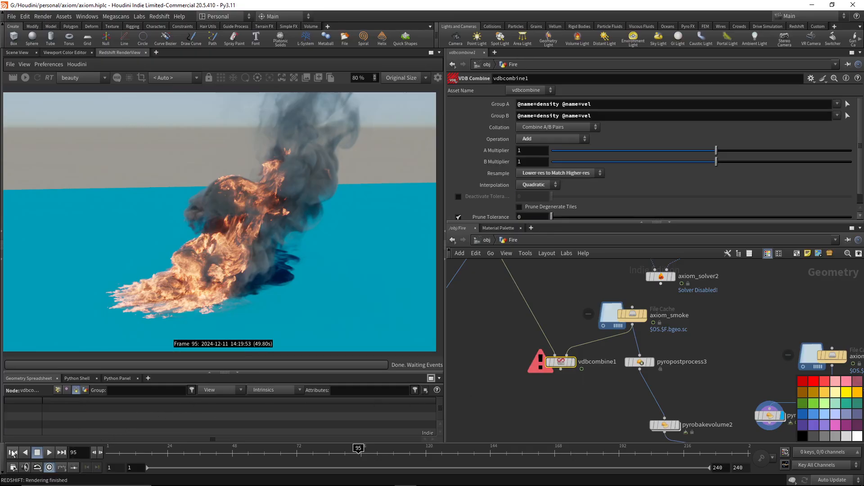
key(ctrl+Up)
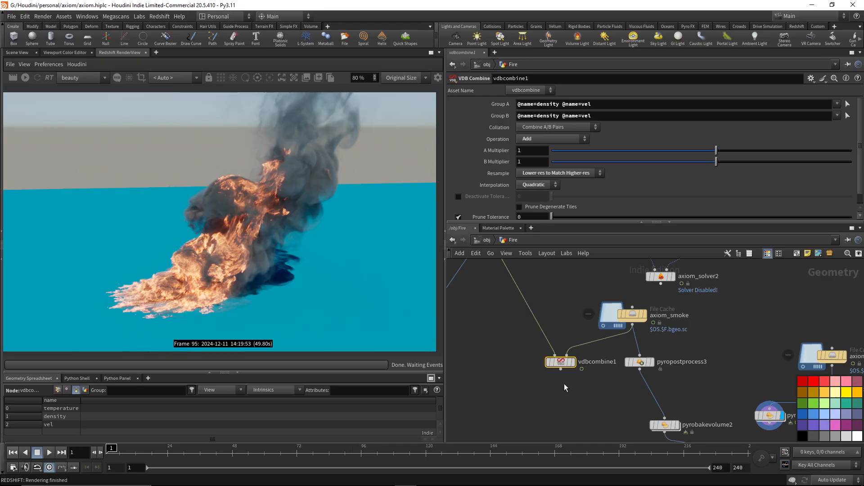
scroll(564, 384, up, 3)
click(579, 347)
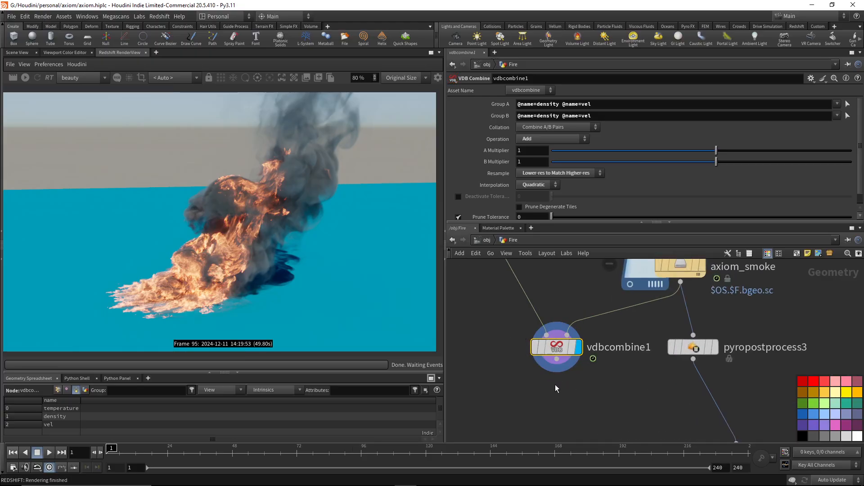
drag(585, 222, 580, 271)
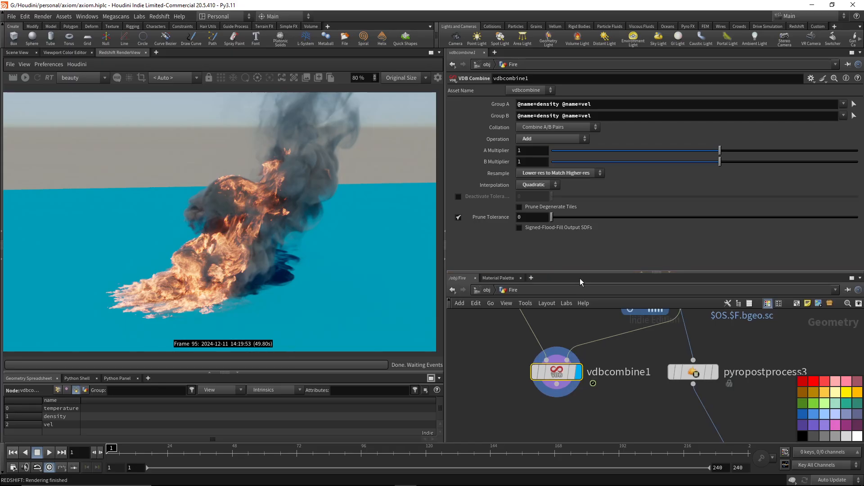
Examine the node information of the axiom_smoke and axiom_fire file caches to compare their VDB fields.
middle_drag(656, 331, 641, 398)
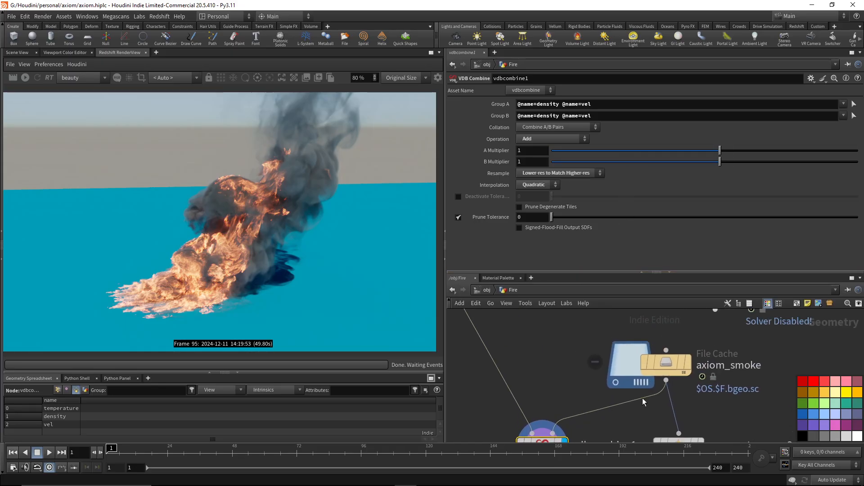
middle_click(666, 363)
scroll(667, 344, up, 6)
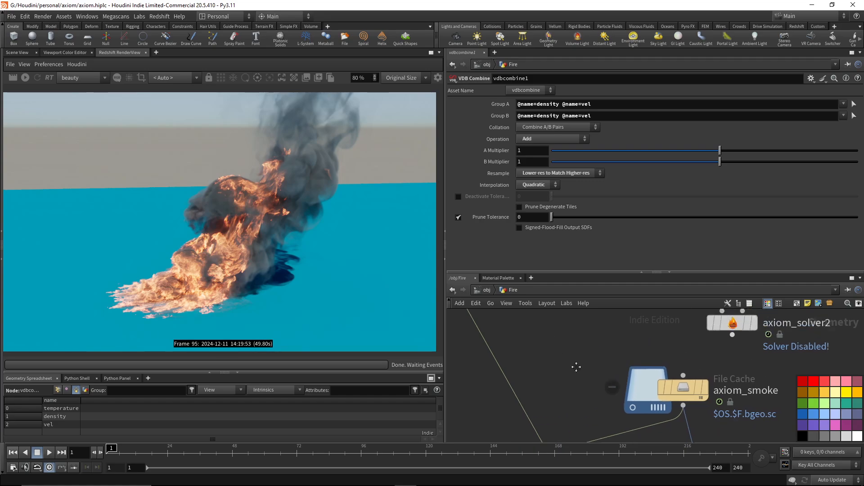
middle_click(601, 347)
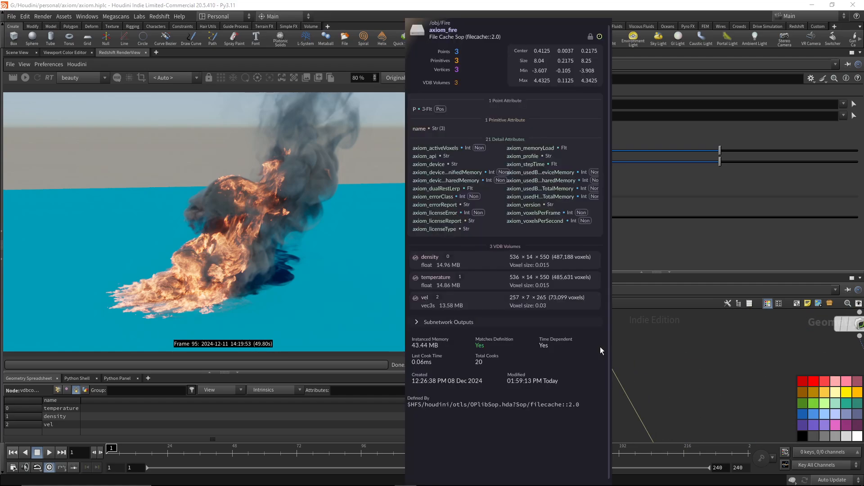
scroll(675, 353, down, 3)
middle_drag(694, 366, 625, 455)
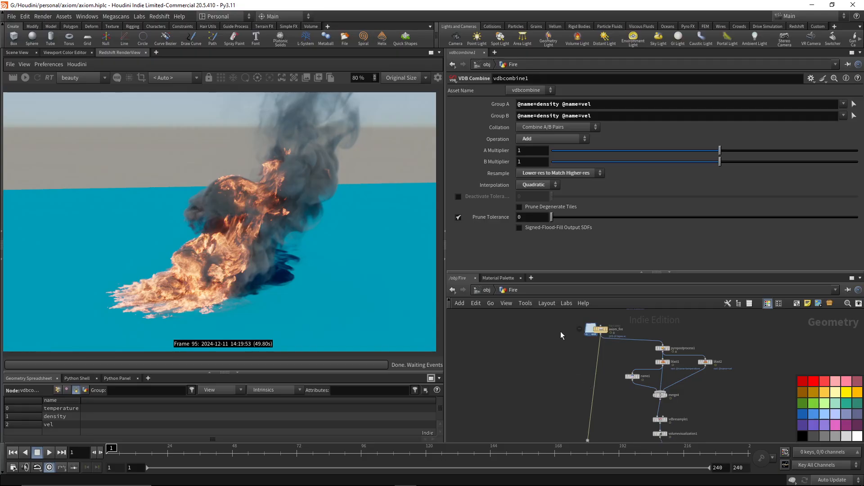
click(600, 330)
middle_drag(611, 424, 586, 292)
scroll(593, 401, up, 4)
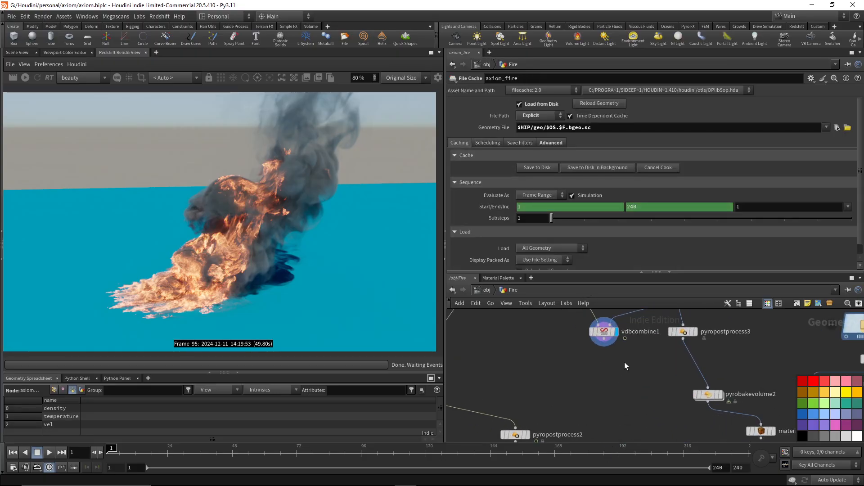
Review the Group A and Group B field patterns of vdbcombine1 and inspect its node information.
click(604, 333)
middle_drag(564, 348, 549, 411)
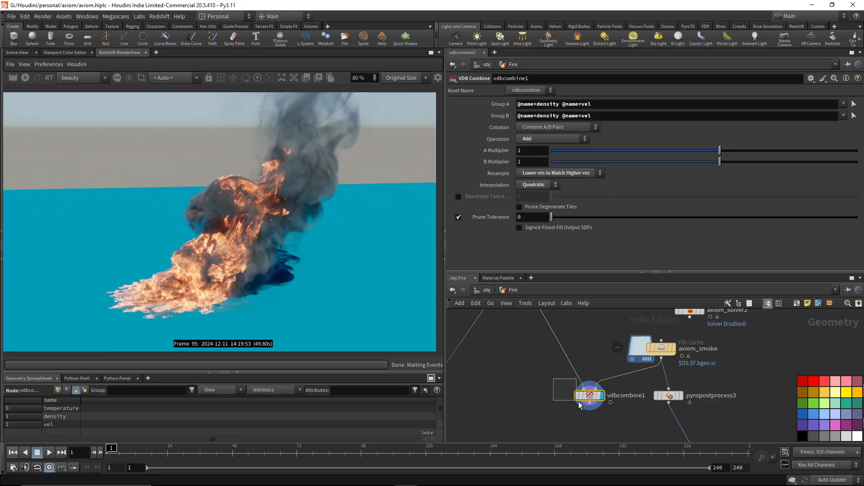
drag(578, 402, 612, 408)
drag(602, 104, 488, 105)
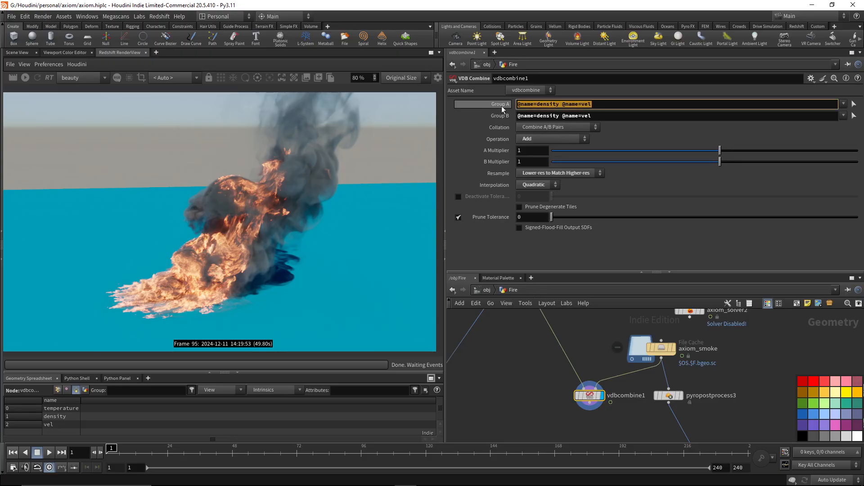
drag(617, 116, 468, 122)
click(614, 105)
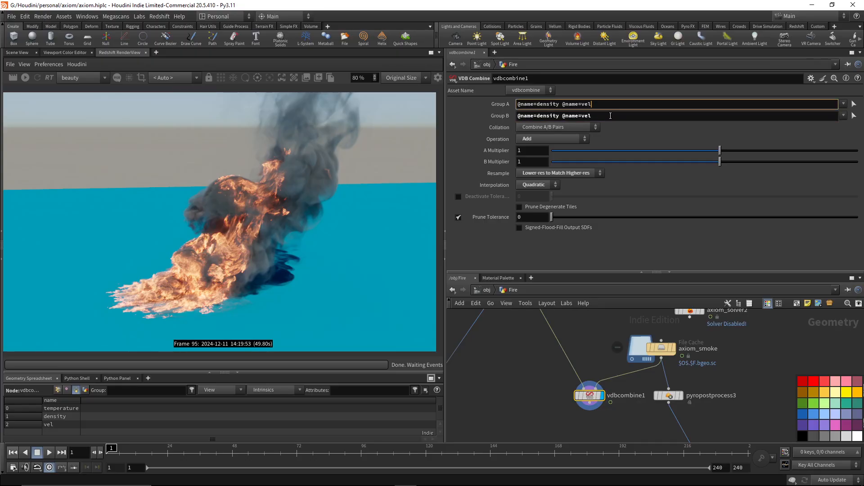
click(611, 116)
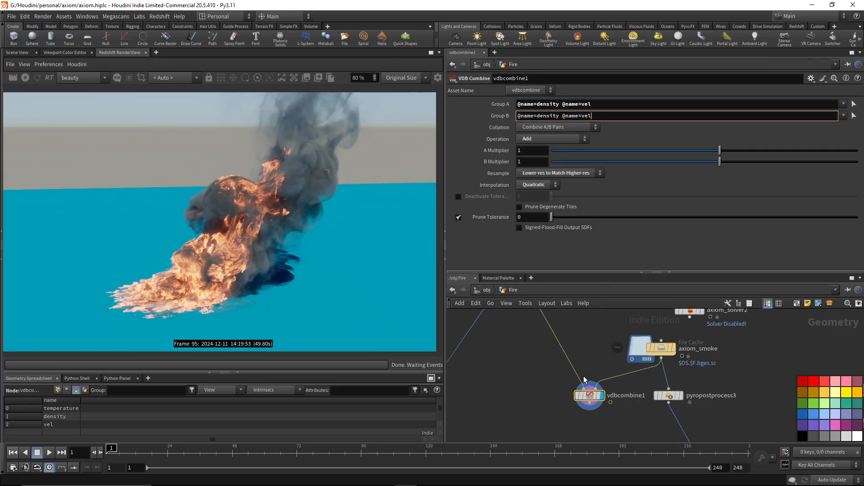
middle_click(591, 399)
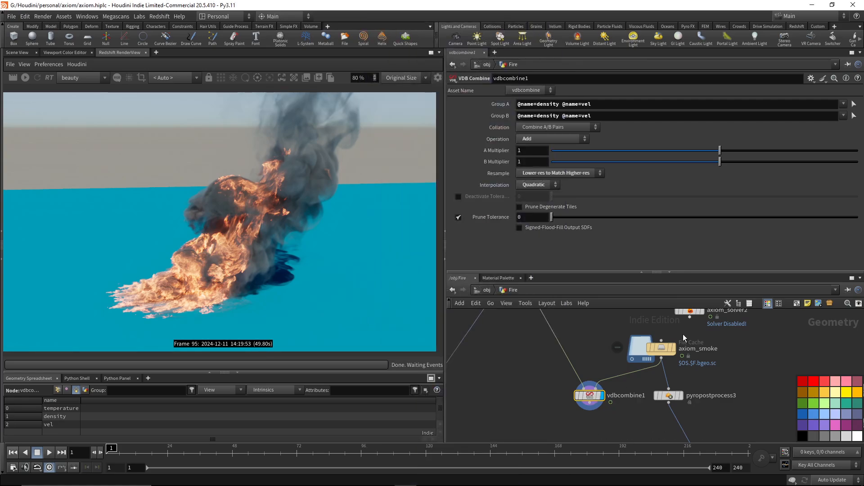
Check which fields axiom_solver2 outputs for the smoke simulation and reselect vdbcombine1.
click(660, 348)
middle_drag(743, 343, 706, 393)
drag(602, 347, 664, 379)
click(641, 114)
click(567, 115)
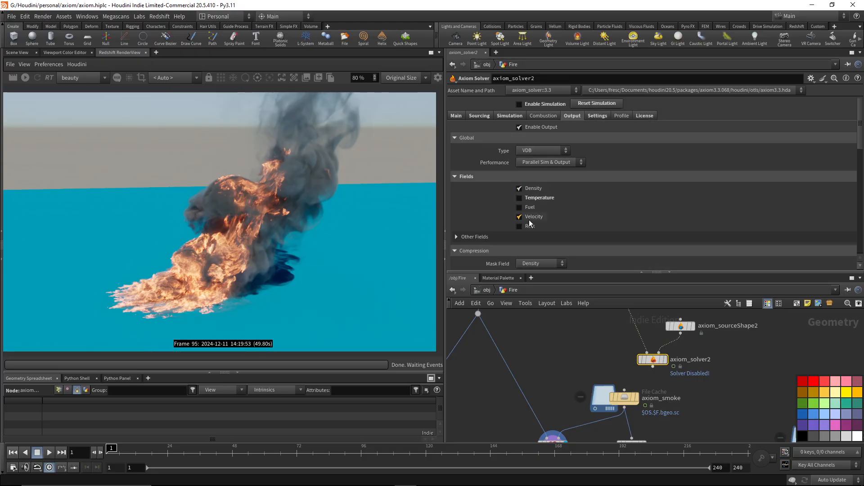
middle_drag(582, 373, 613, 324)
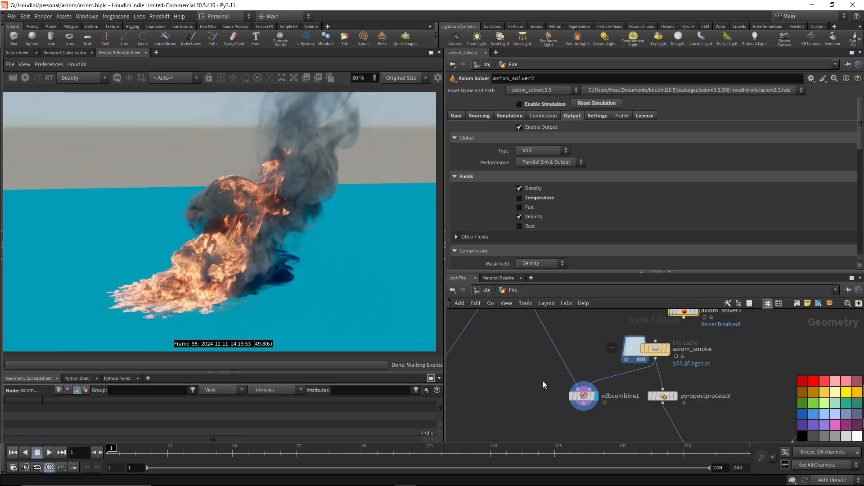
click(585, 396)
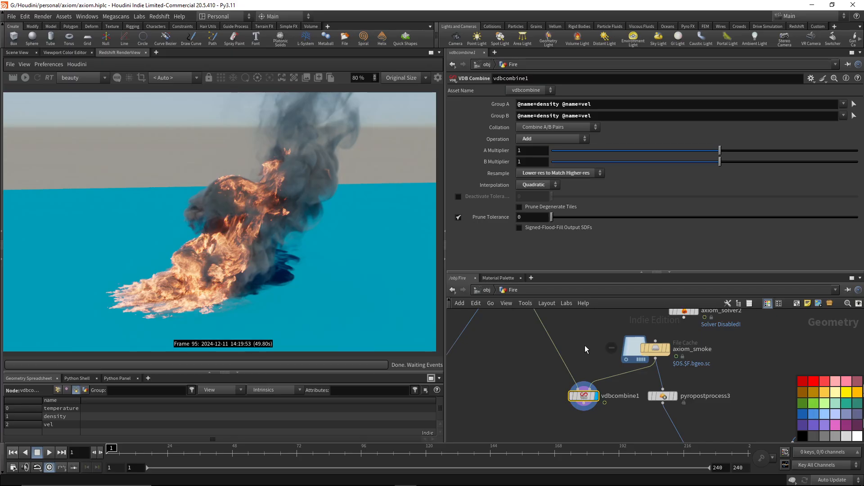
Show the combined volume of vdbcombine1 in the scene view at frame 96.
middle_drag(587, 345, 586, 329)
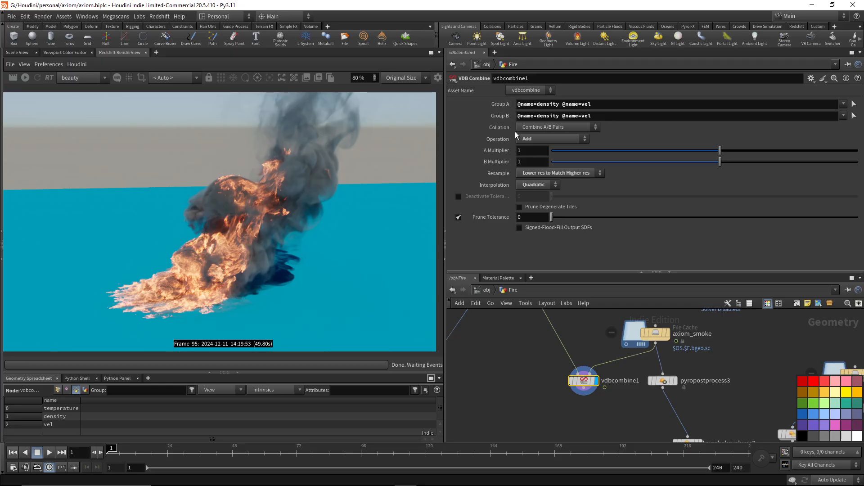
click(15, 52)
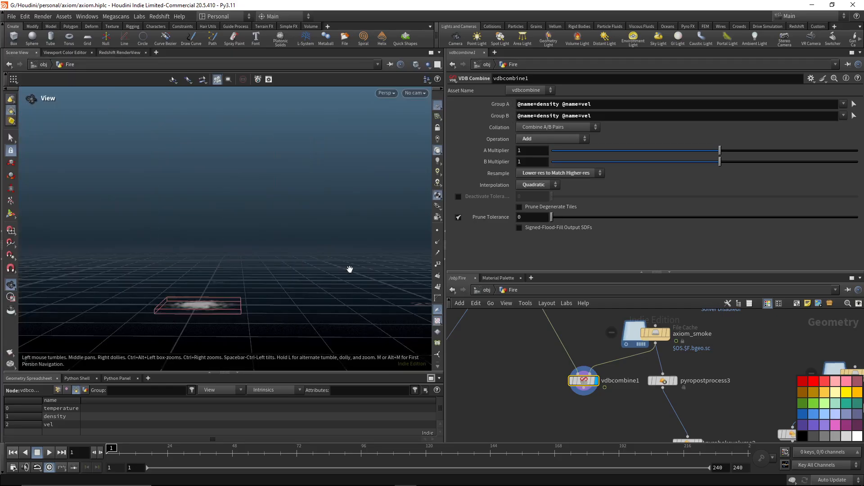
click(361, 453)
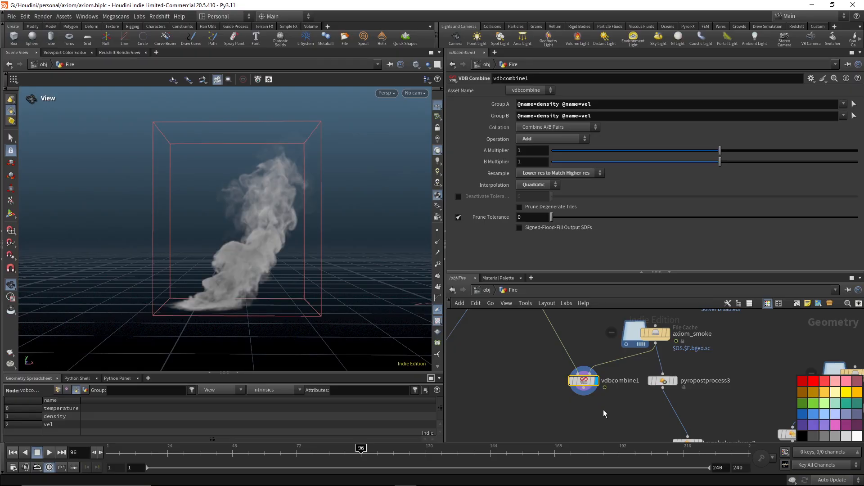
middle_drag(607, 411, 598, 427)
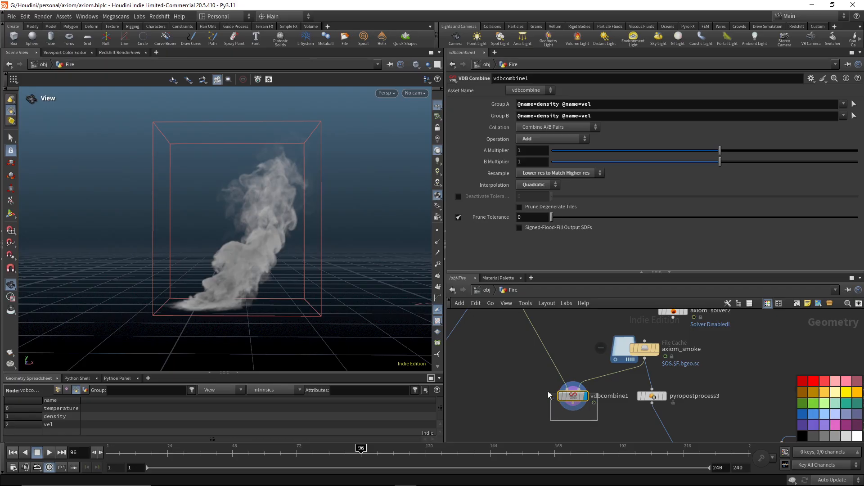
middle_drag(505, 402, 518, 379)
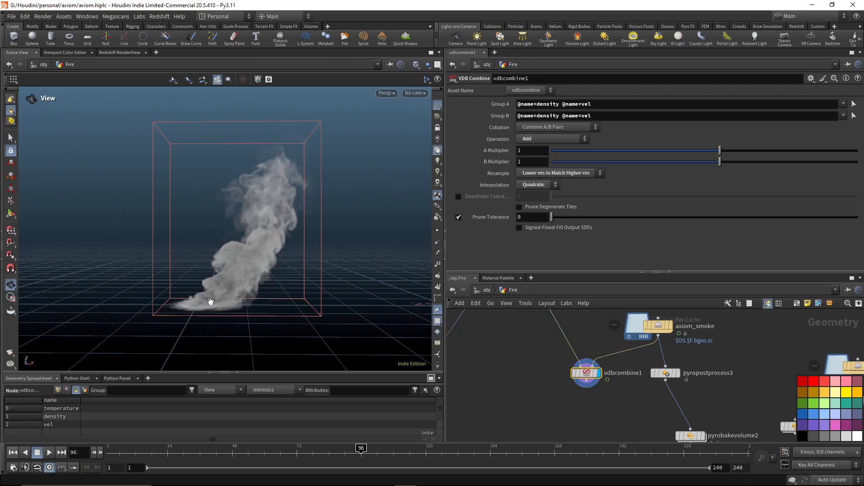
Review the available Operation, Resample and Interpolation options of vdbcombine1 without changing them.
click(555, 185)
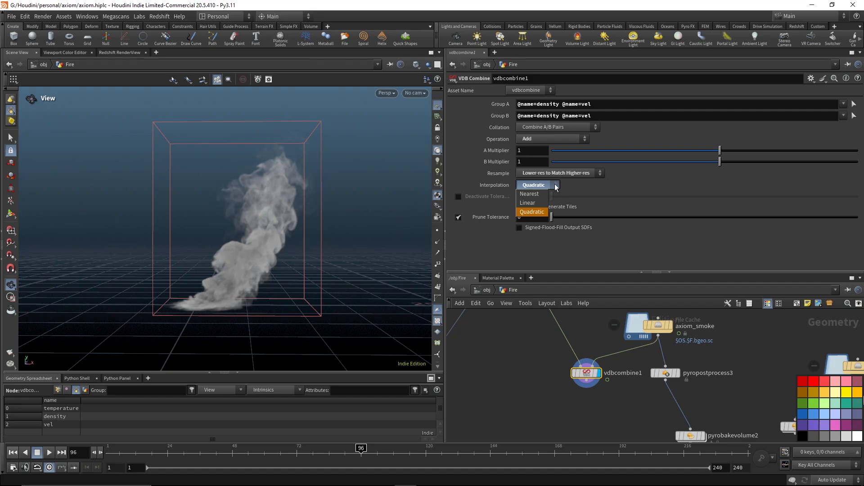
click(555, 188)
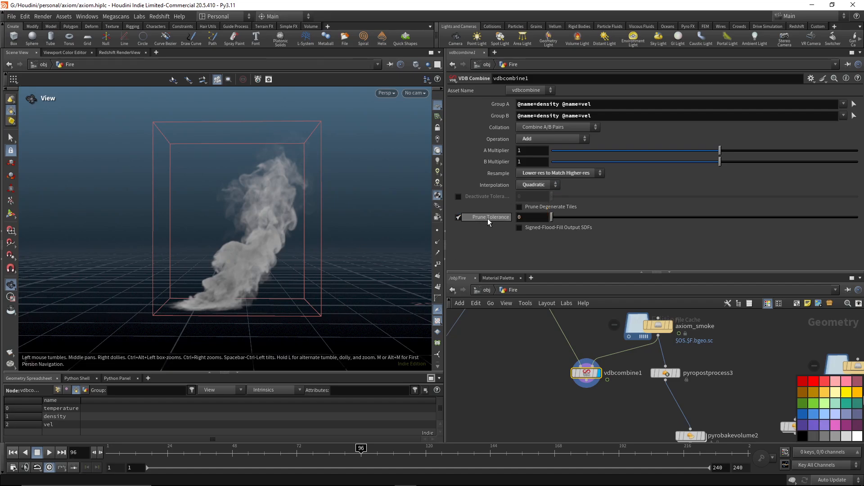
click(585, 139)
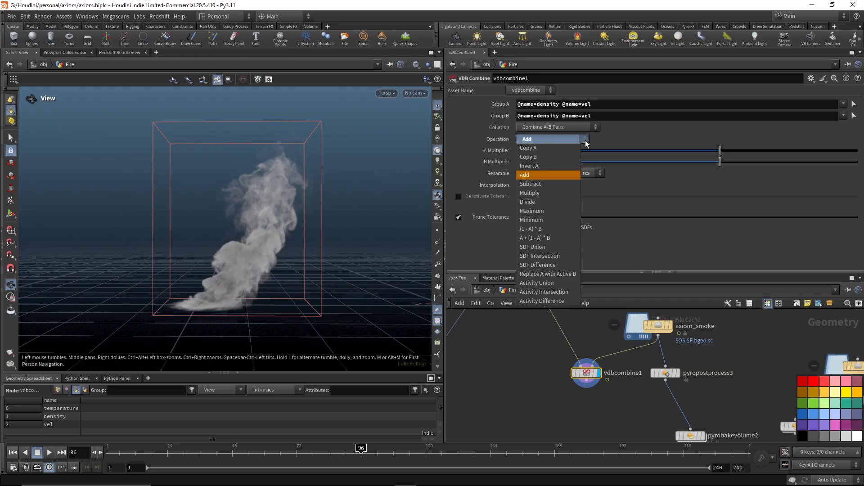
click(586, 143)
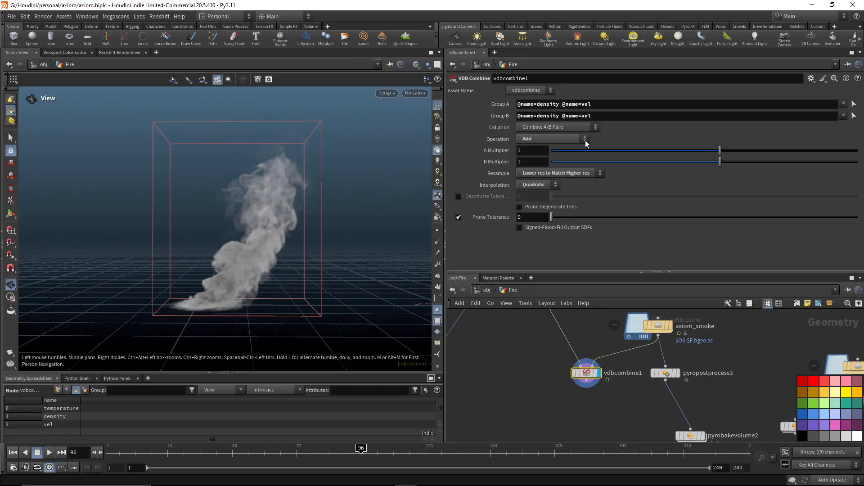
click(585, 141)
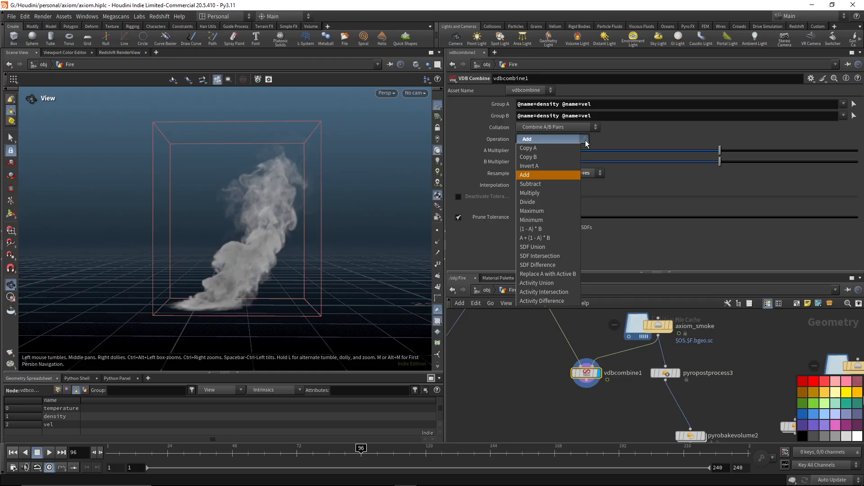
click(586, 142)
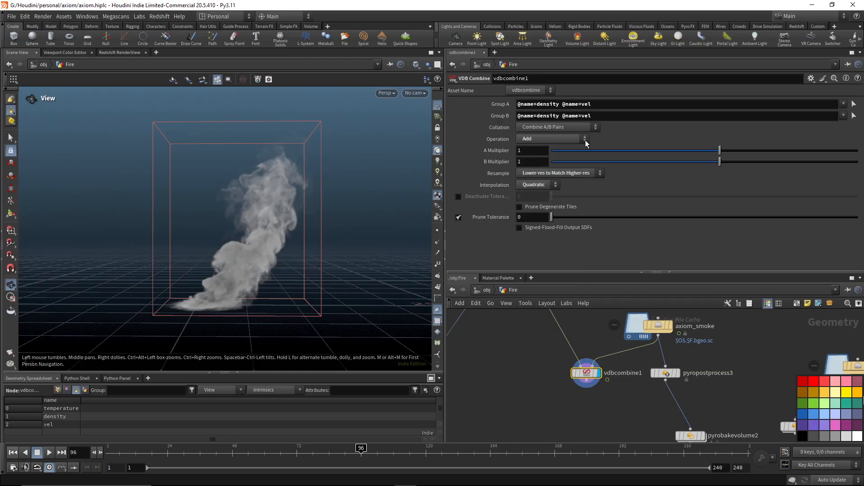
click(601, 174)
click(601, 172)
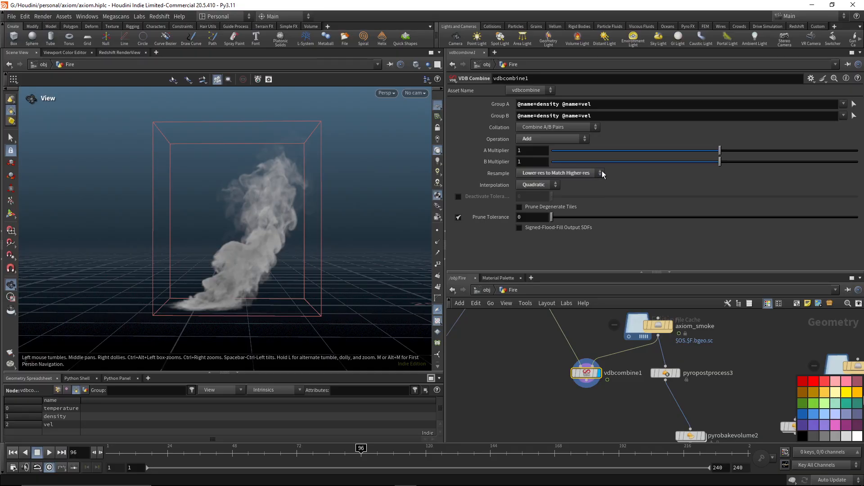
click(556, 185)
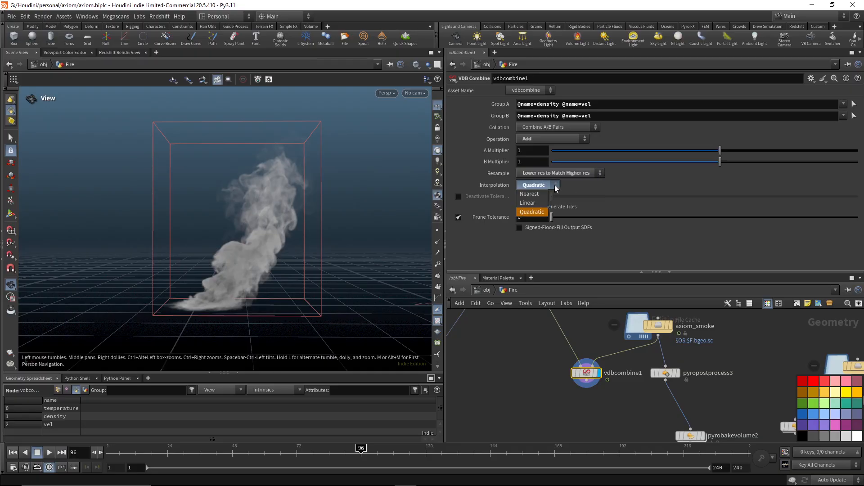
click(557, 188)
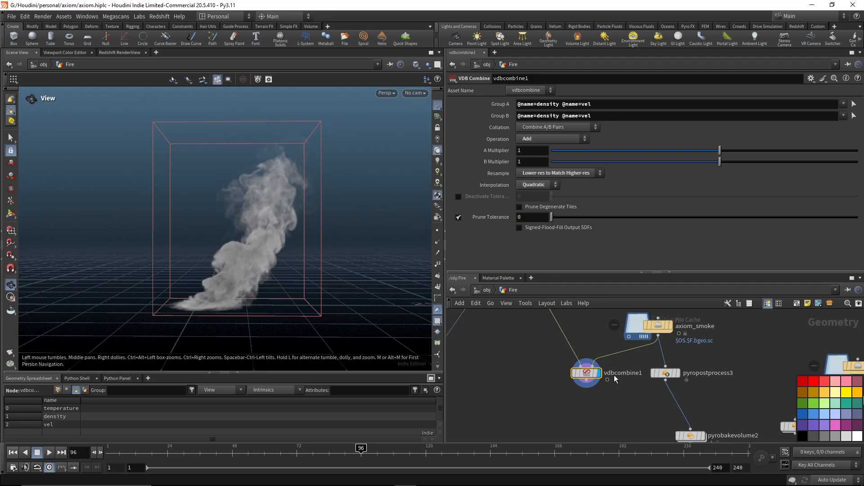
Return to the object level and open the Fire_Smoke geometry network.
drag(552, 360, 566, 380)
click(487, 289)
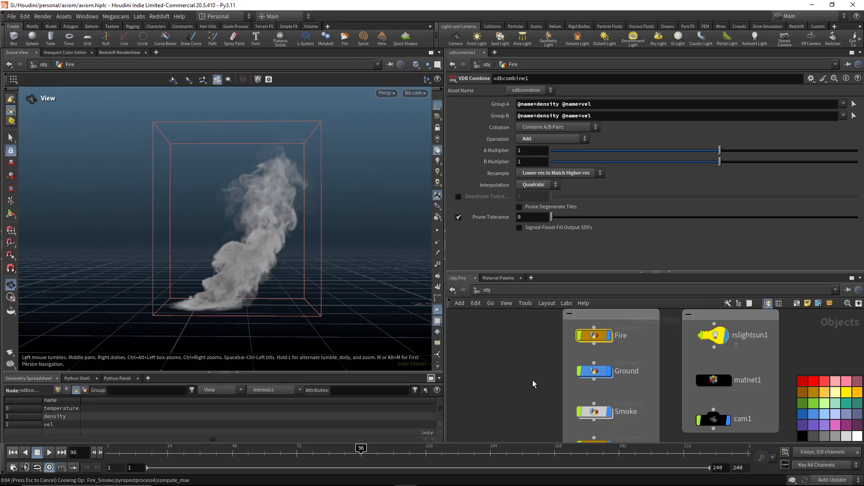
key(u)
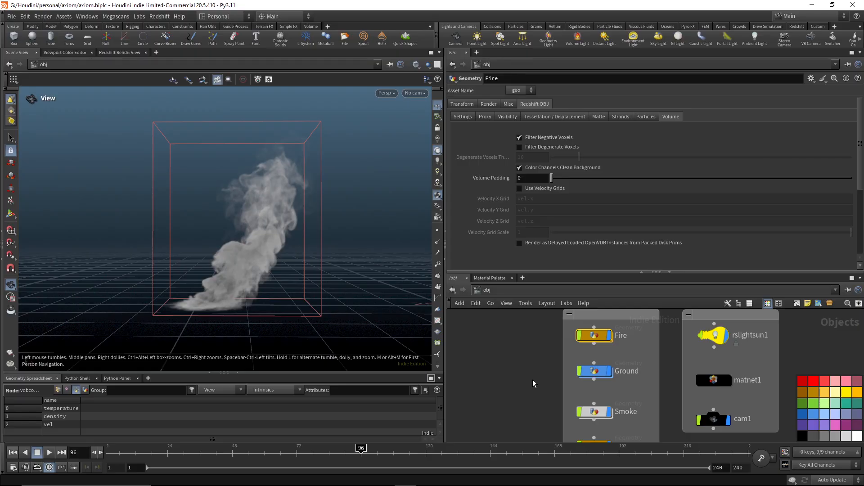
middle_drag(621, 428, 616, 277)
middle_drag(597, 367, 579, 446)
double_click(571, 376)
middle_drag(576, 327, 495, 343)
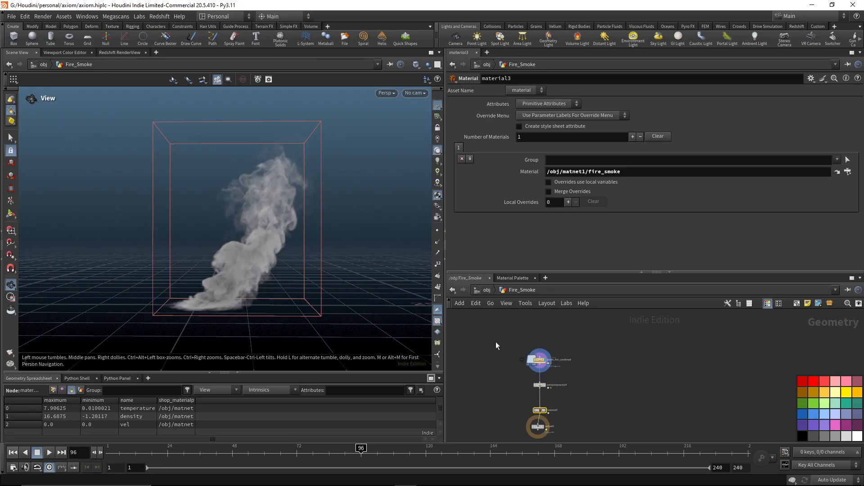
Review the settings of the axiom_fire_combined file cache, pyropostprocess4 and material3 in the Fire_Smoke network.
scroll(532, 334, up, 5)
click(531, 409)
middle_drag(654, 400, 644, 305)
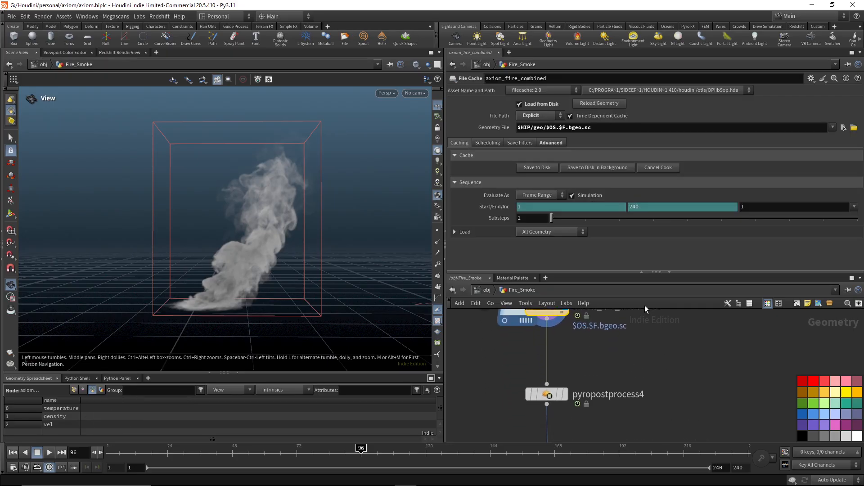
scroll(604, 370, down, 4)
click(569, 383)
middle_drag(518, 405, 523, 338)
scroll(612, 363, up, 2)
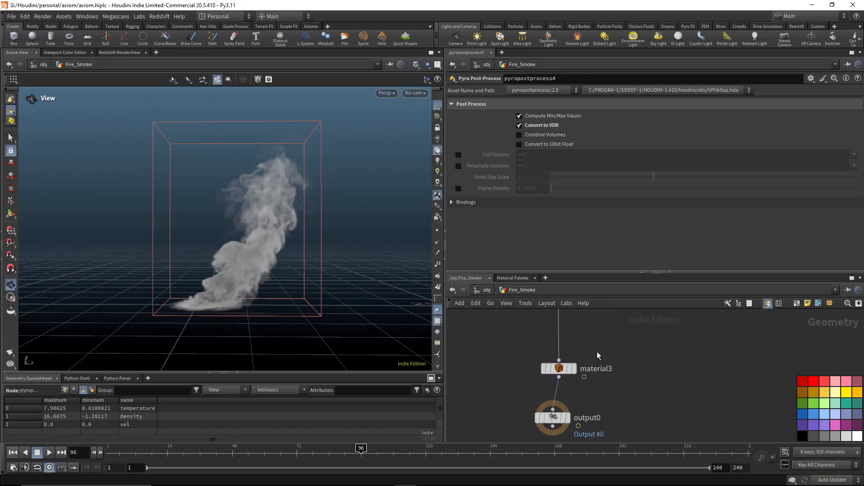
drag(595, 350, 537, 383)
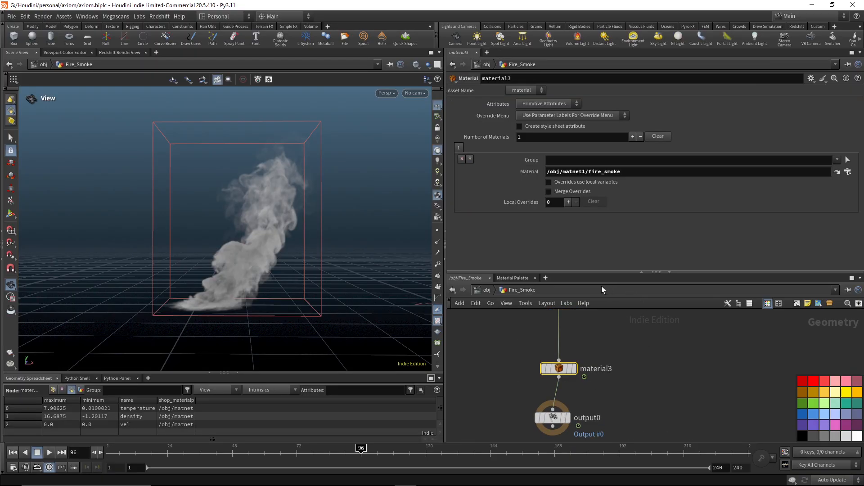
Open the fire_smoke material inside matnet1 with an enlarged network area, and show the Redshift render beside it.
click(485, 291)
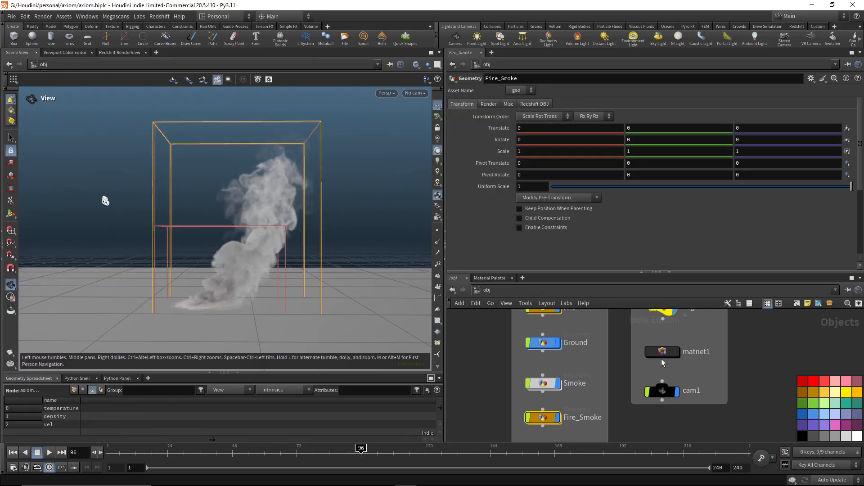
double_click(662, 359)
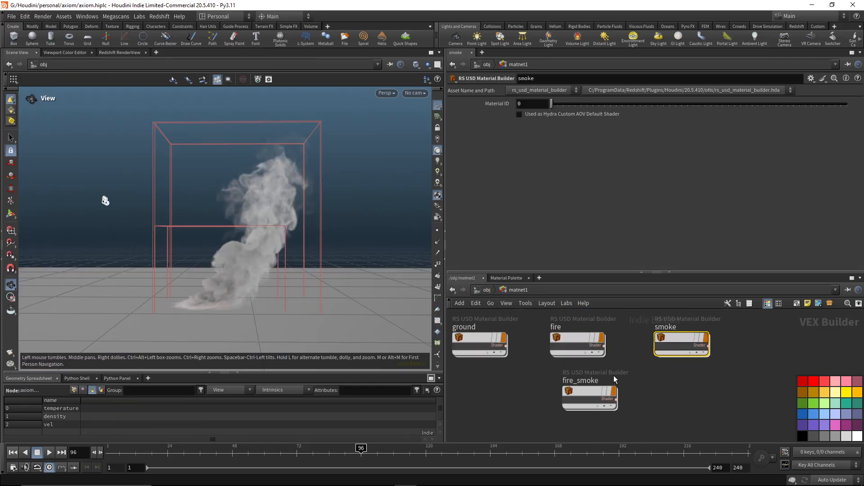
middle_drag(617, 361, 636, 364)
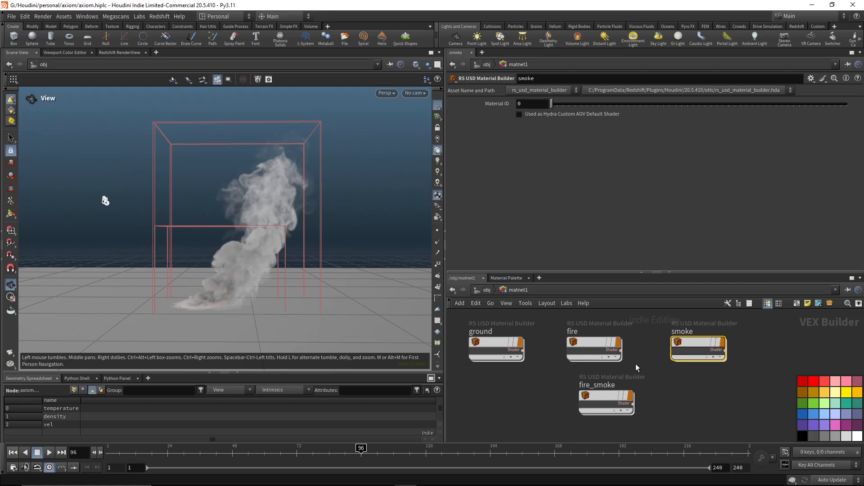
double_click(606, 400)
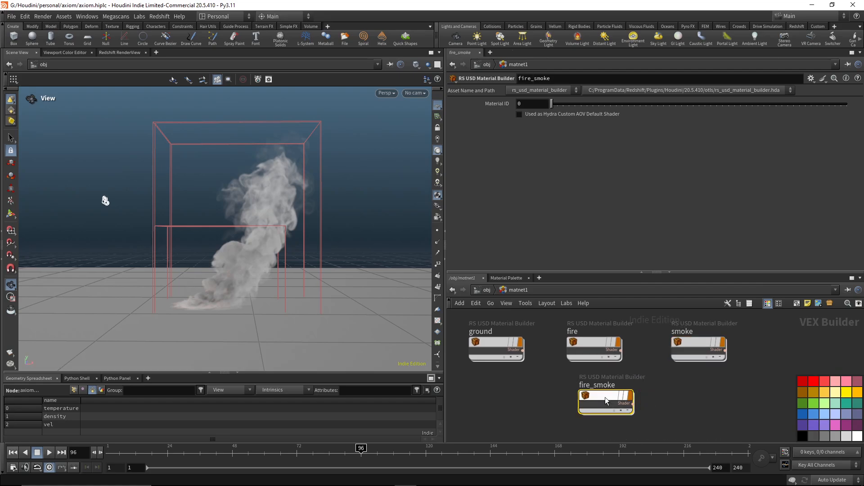
drag(600, 274, 601, 217)
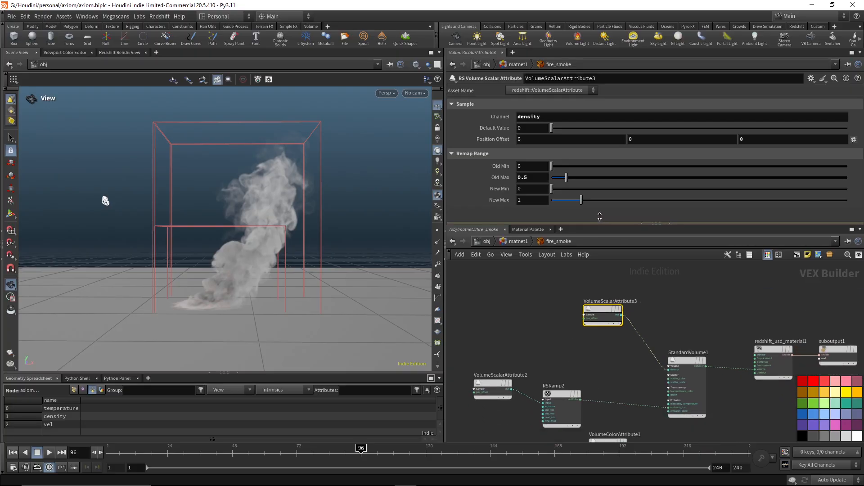
key(h)
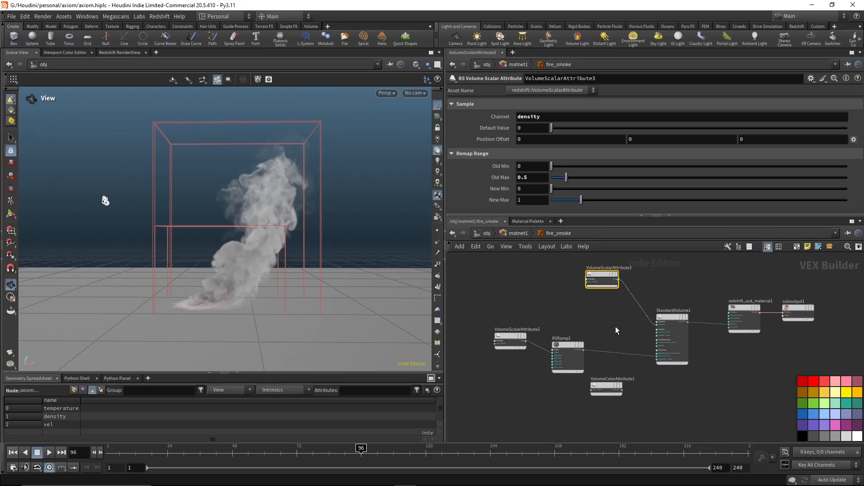
scroll(591, 334, up, 2)
click(119, 53)
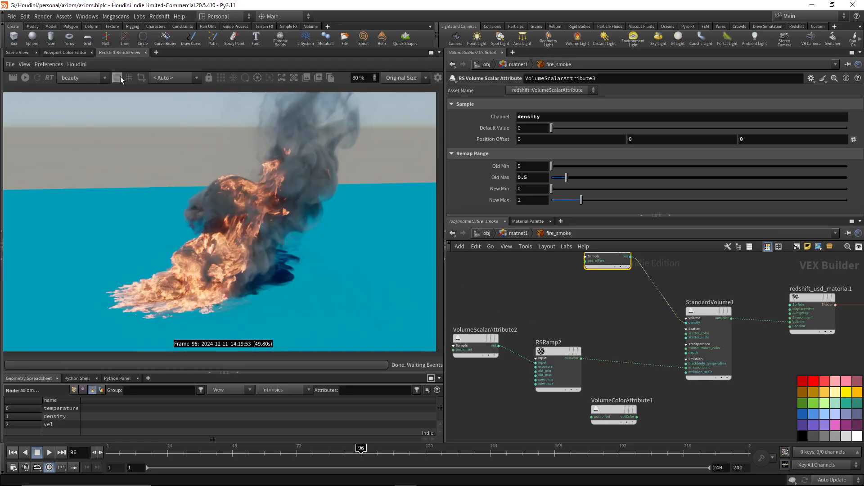
Set the channel of VolumeColorAttribute1 to Ce.
drag(652, 382, 578, 422)
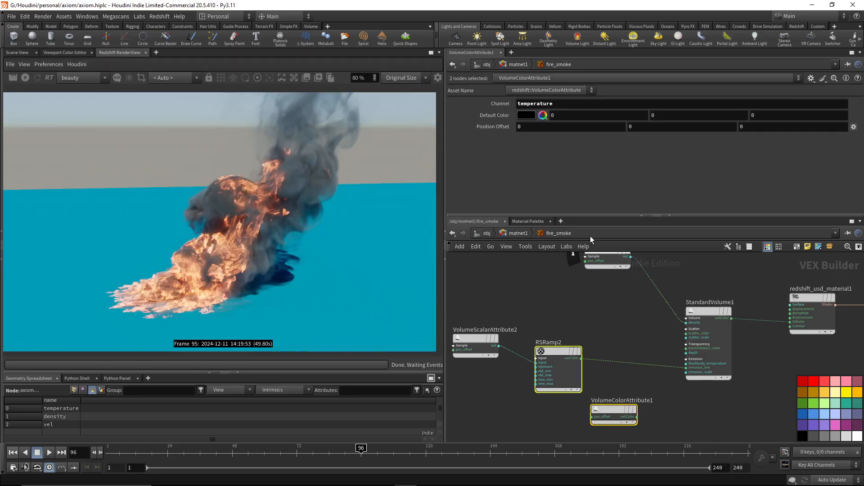
double_click(564, 104)
text(c)
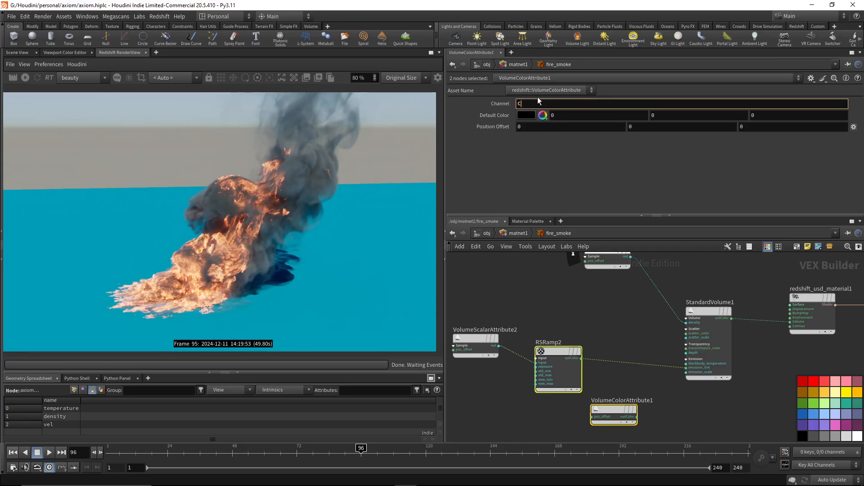
text(e)
key(Return)
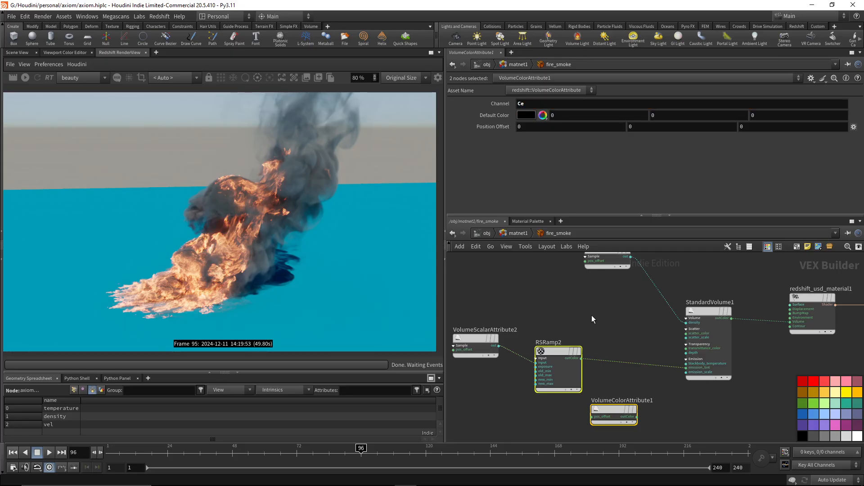
Examine the parameters of RSRamp2 and VolumeScalarAttribute2 and the Emission settings of StandardVolume1.
click(558, 370)
scroll(616, 203, up, 5)
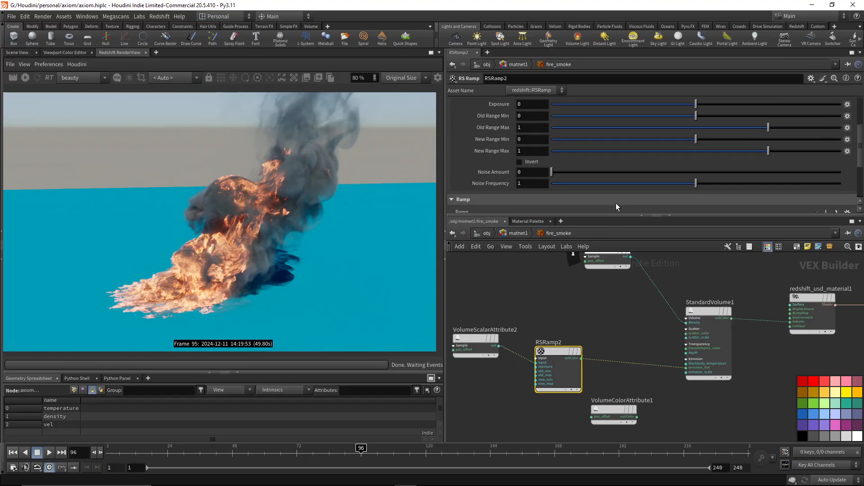
scroll(572, 283, down, 5)
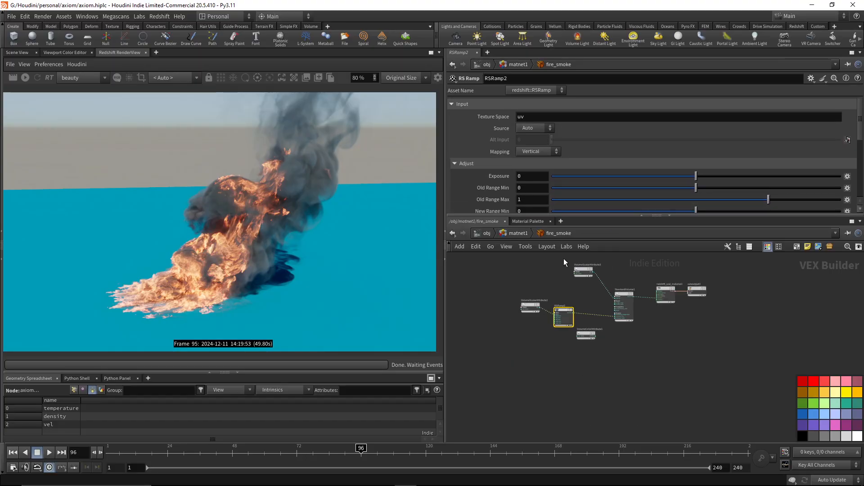
scroll(554, 282, up, 4)
click(509, 332)
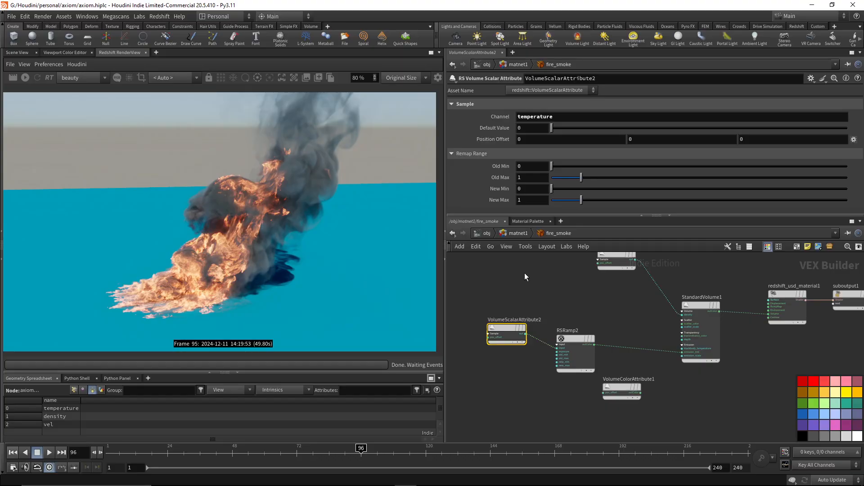
click(577, 356)
click(699, 315)
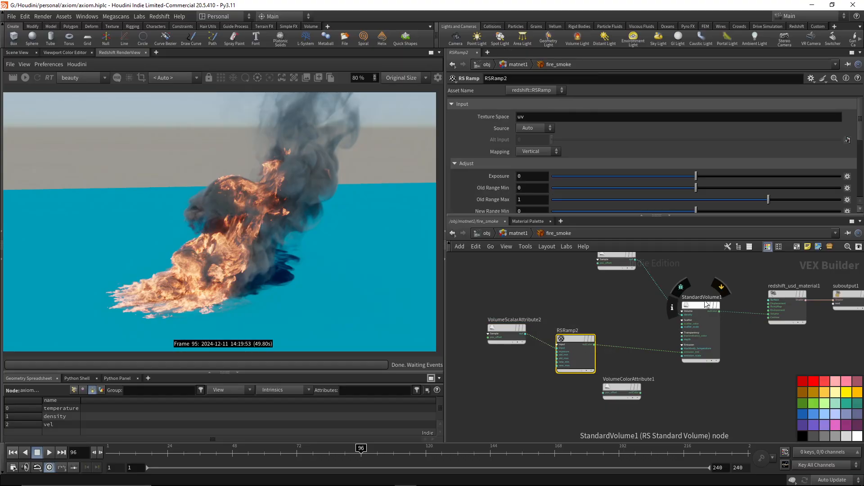
scroll(593, 173, down, 3)
scroll(592, 173, down, 3)
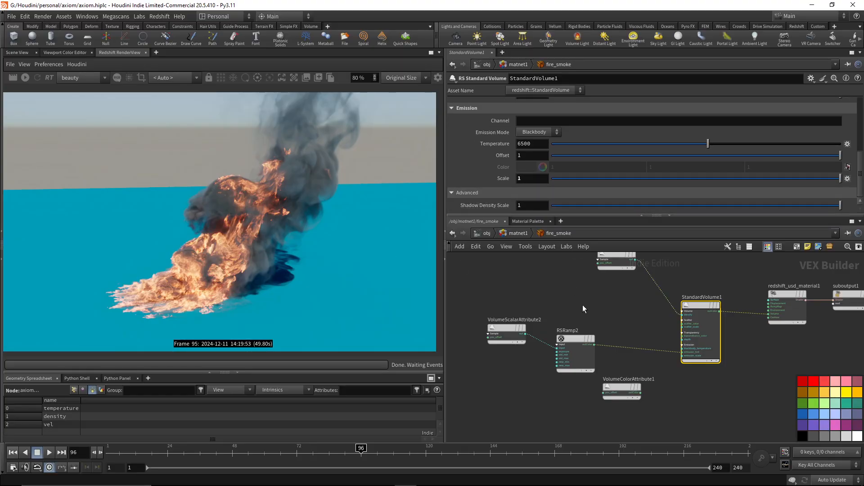
scroll(644, 370, up, 2)
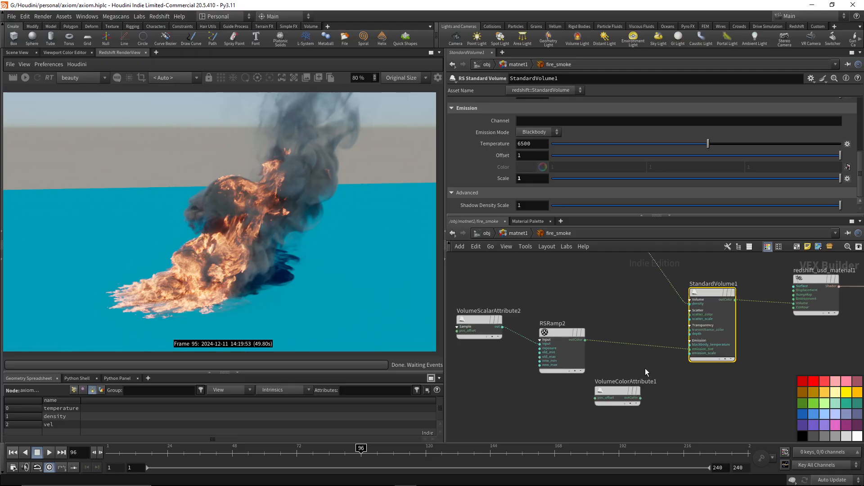
Connect the color output of VolumeColorAttribute1 to the emission tint input of StandardVolume1, replacing the RSRamp2 connection.
middle_drag(644, 368, 617, 361)
click(587, 402)
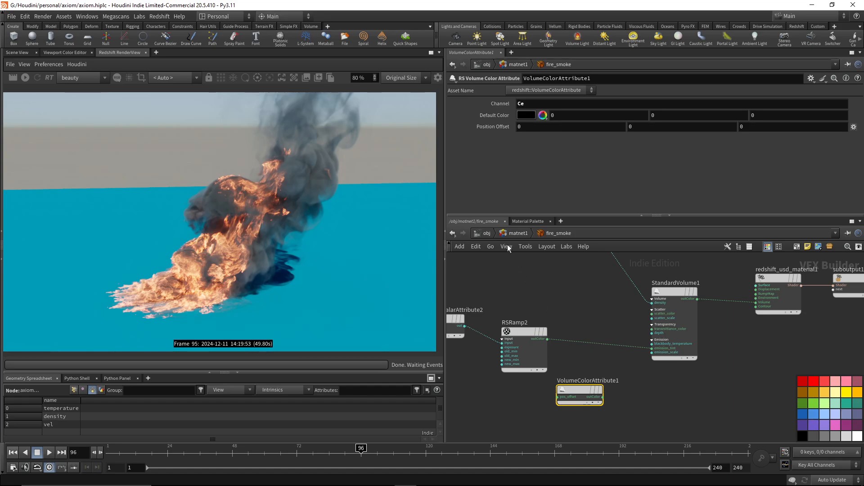
drag(602, 397, 652, 348)
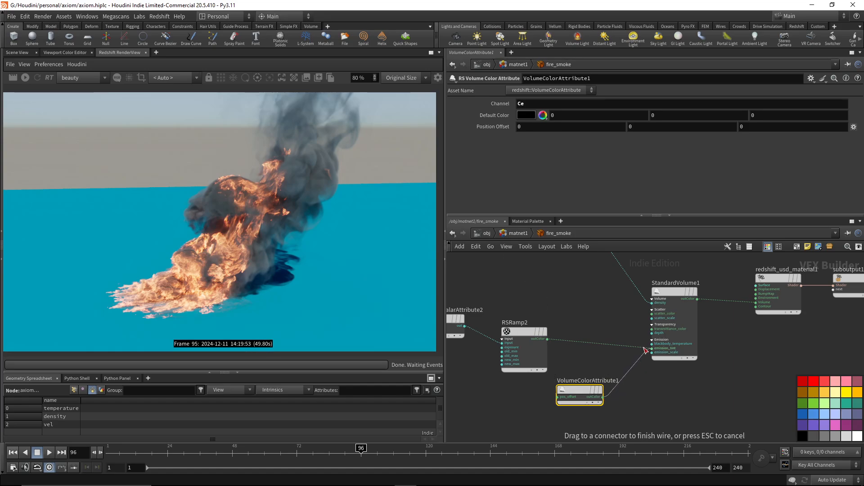
Check the pyropostprocess4, material3 and output0 chain in the Fire_Smoke network and return to the object level.
click(483, 233)
double_click(548, 393)
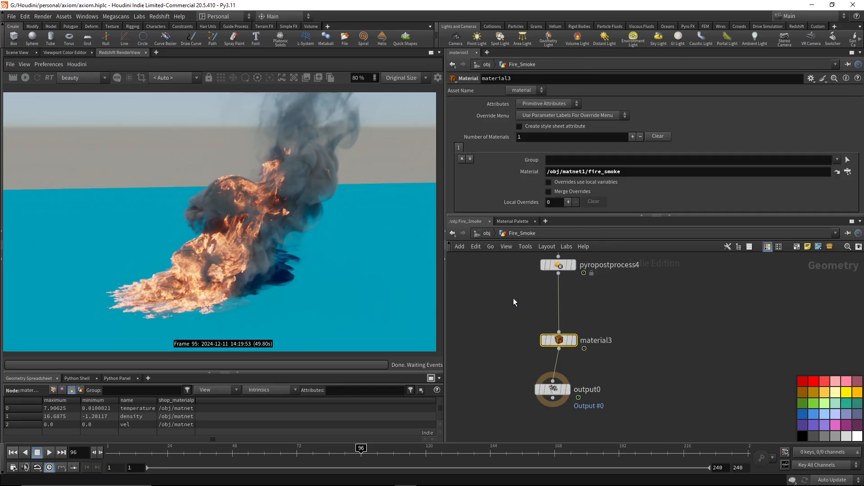
middle_drag(513, 298, 562, 343)
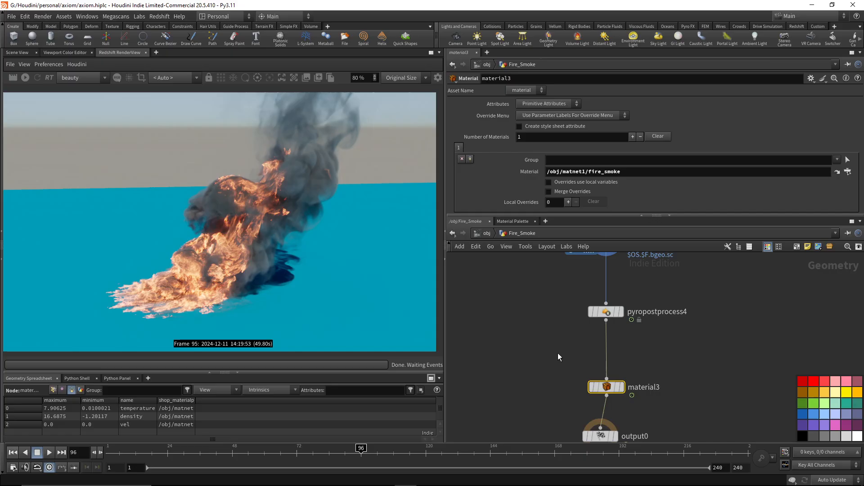
click(483, 233)
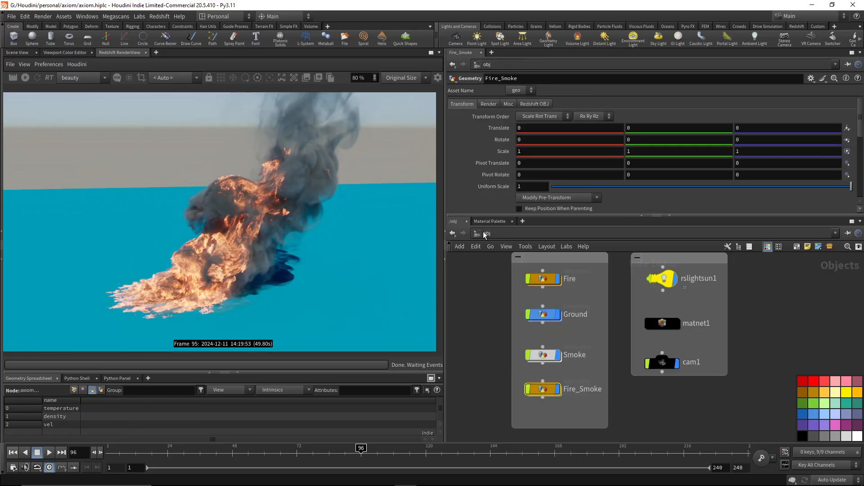
Locate pyrobakevolume3 below pyropostprocess4 in the Fire network and copy it.
double_click(542, 280)
middle_drag(552, 353, 681, 295)
scroll(659, 361, down, 3)
middle_drag(691, 396, 670, 328)
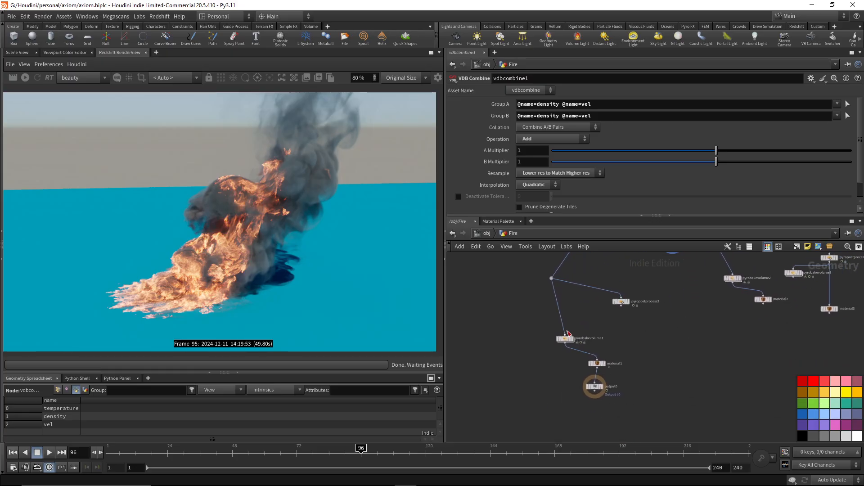
scroll(569, 333, up, 3)
click(563, 344)
middle_drag(735, 322, 488, 373)
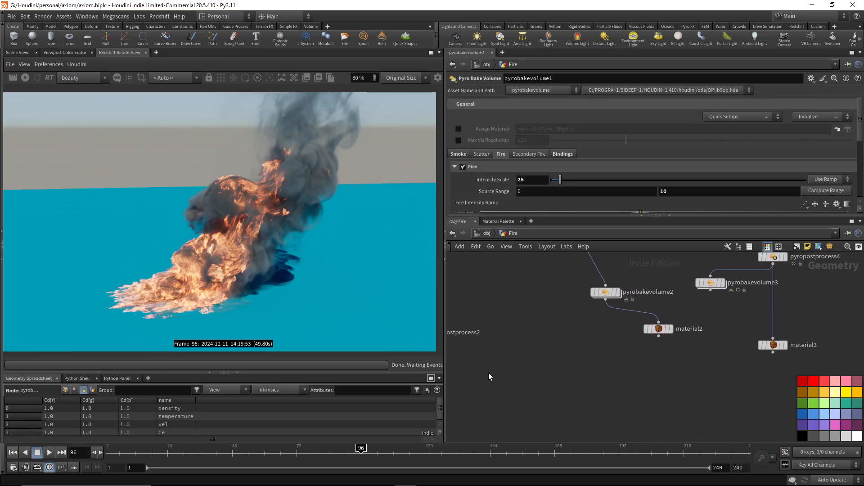
mouse_move(672, 347)
middle_down()
mouse_move(536, 418)
mouse_move(570, 423)
middle_up()
drag(570, 342, 623, 373)
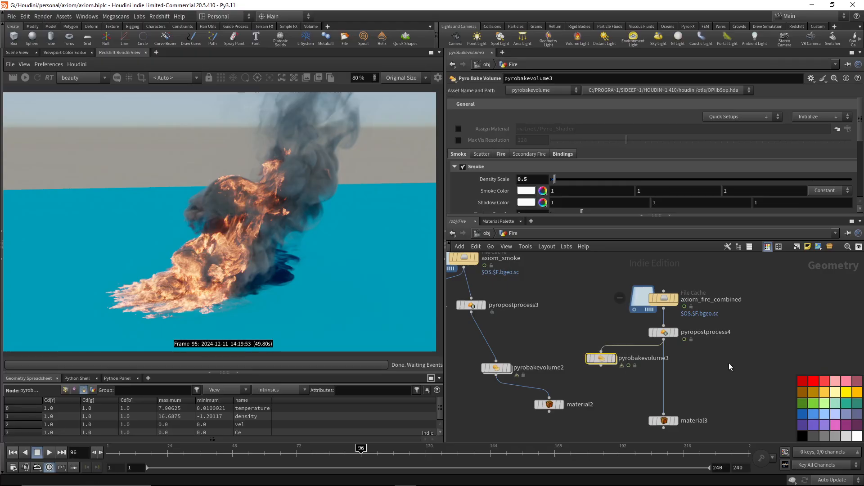
key(ctrl+c)
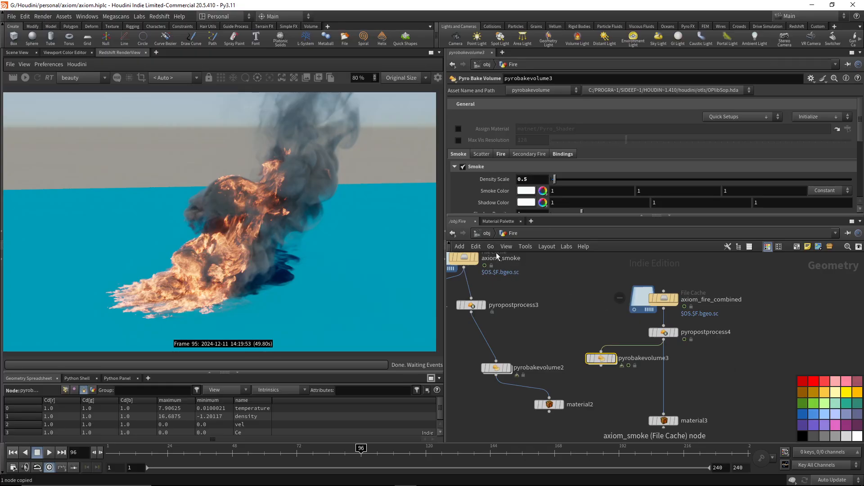
Paste pyrobakevolume3 into the Fire_Smoke network and wire it between pyropostprocess4 and material3.
click(486, 234)
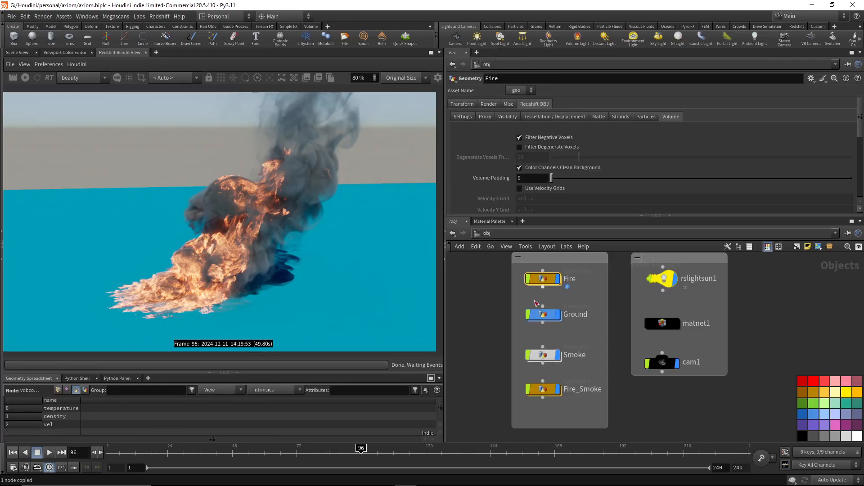
click(662, 323)
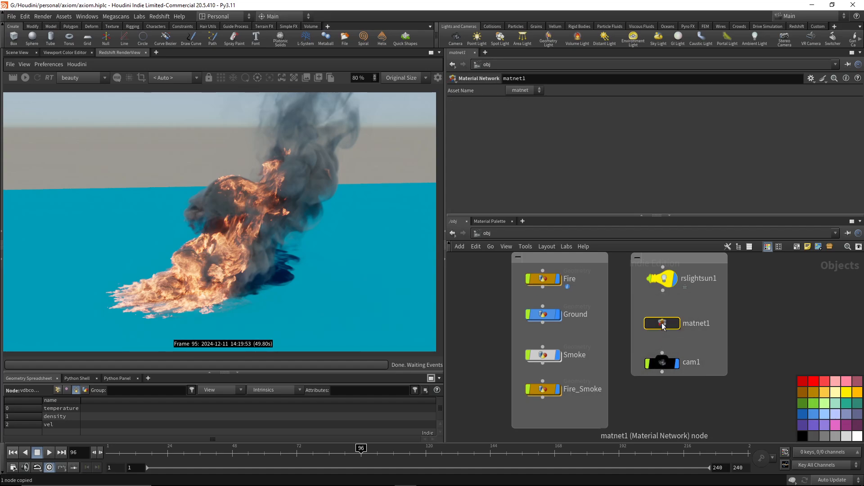
double_click(660, 325)
click(601, 368)
click(486, 234)
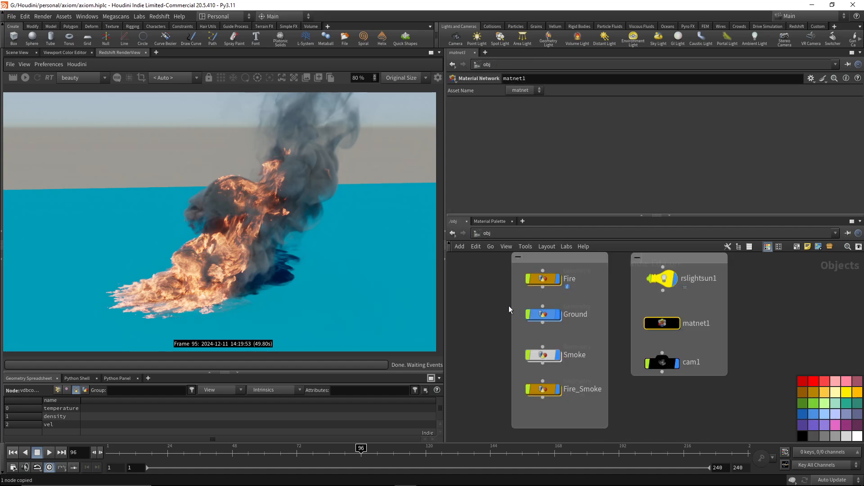
click(545, 391)
double_click(544, 391)
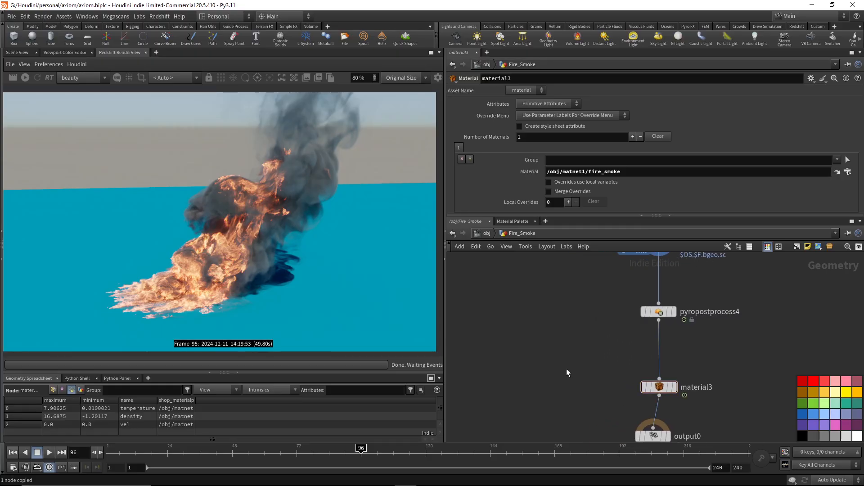
key(ctrl+v)
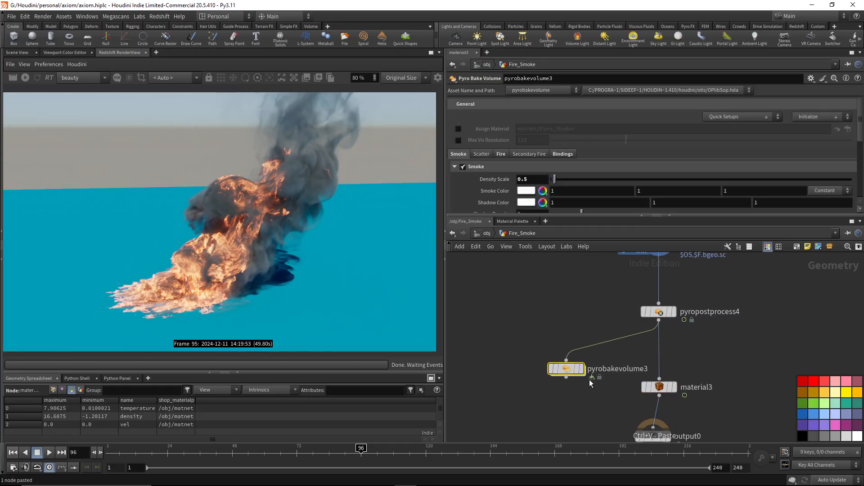
click(659, 350)
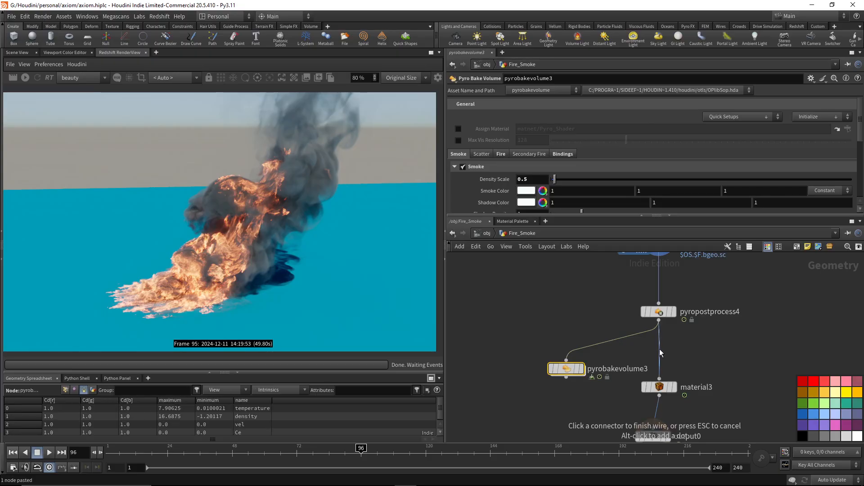
click(566, 378)
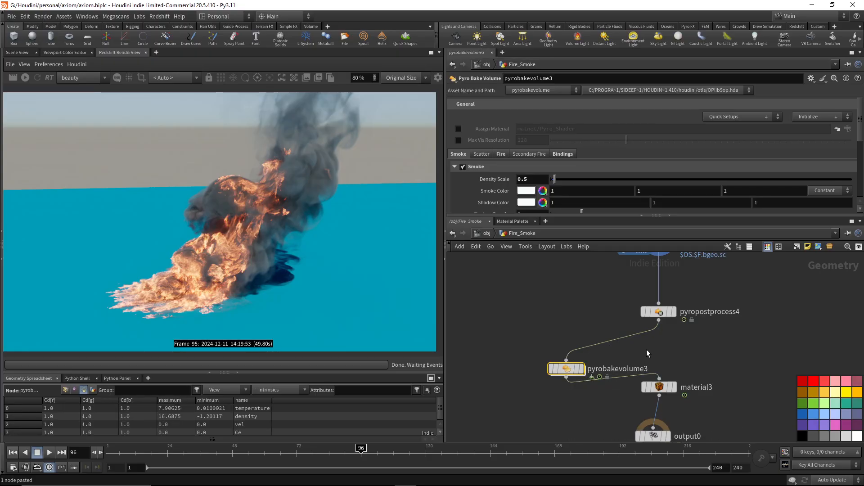
Check the VolumeColorAttribute1 channel and its connection inside the fire_smoke material of matnet1.
click(479, 232)
click(662, 323)
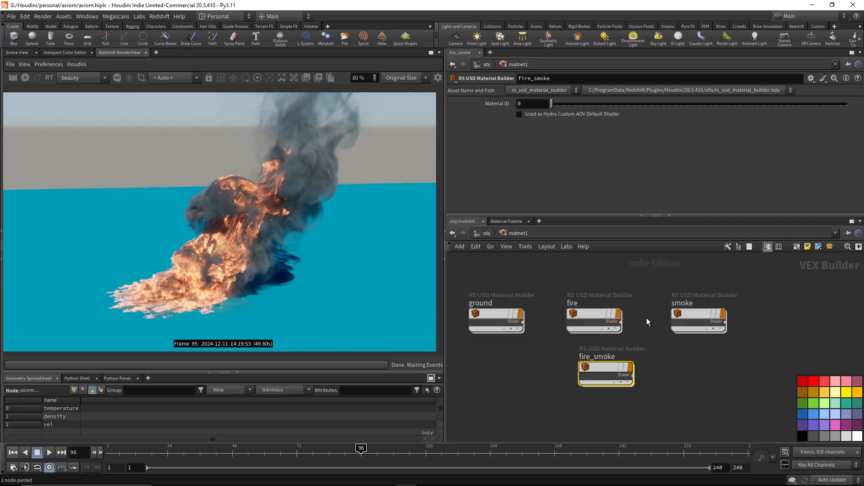
double_click(605, 366)
middle_drag(604, 345, 621, 332)
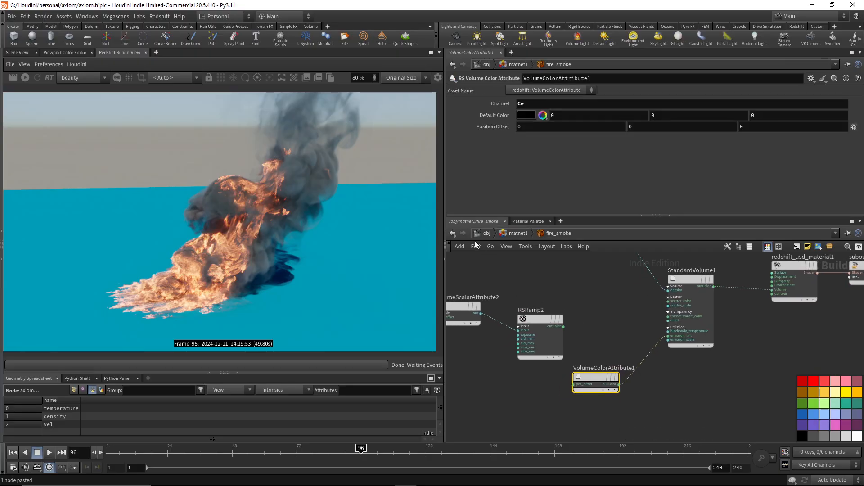
Review the volume bindings and baked emission volume of pyrobakevolume3 in Fire_Smoke, and align the node between pyropostprocess4 and material3.
click(487, 234)
double_click(544, 393)
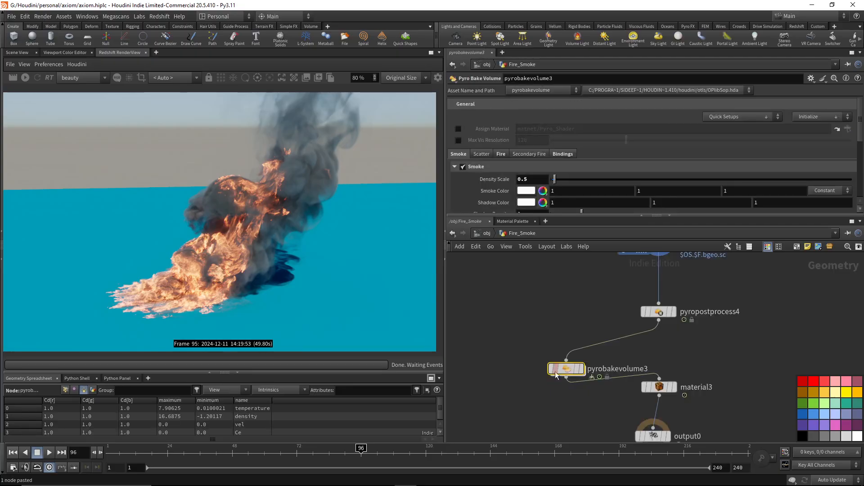
click(563, 201)
scroll(566, 174, down, 4)
scroll(566, 173, down, 2)
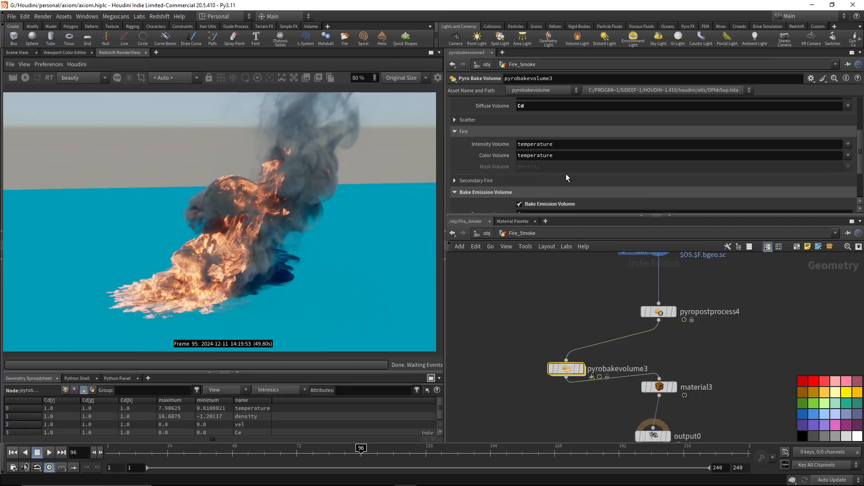
click(534, 127)
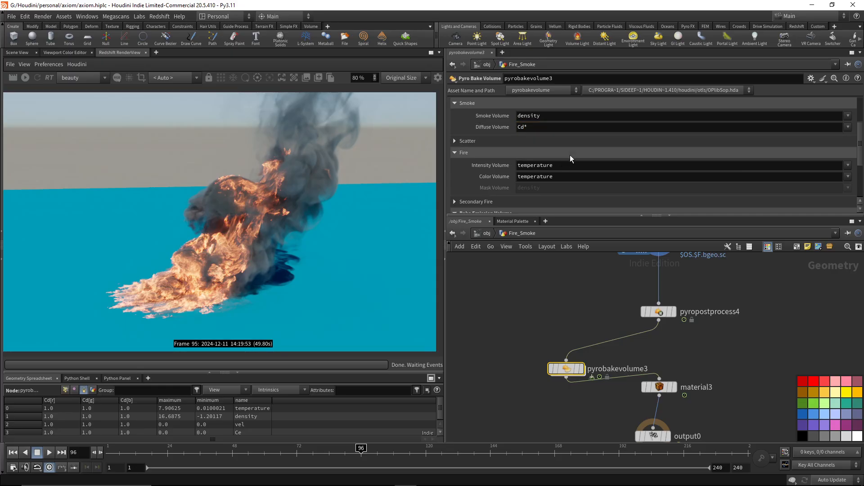
scroll(570, 155, down, 3)
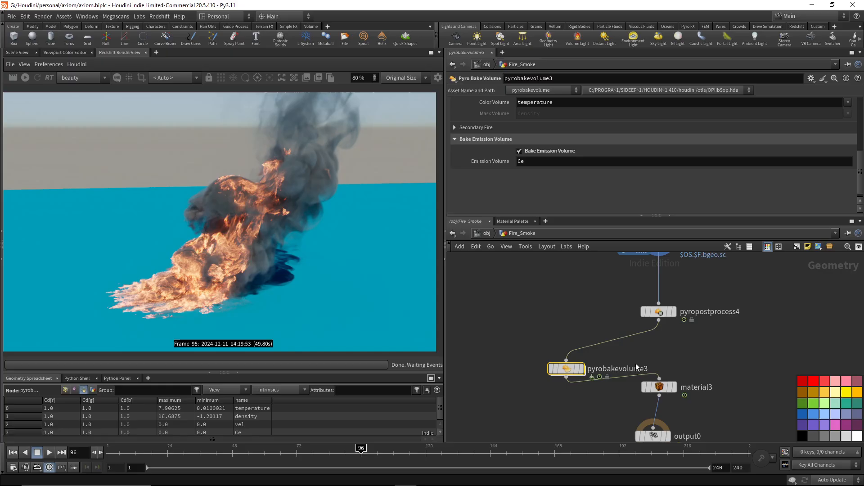
drag(566, 368, 660, 353)
middle_drag(711, 368, 661, 358)
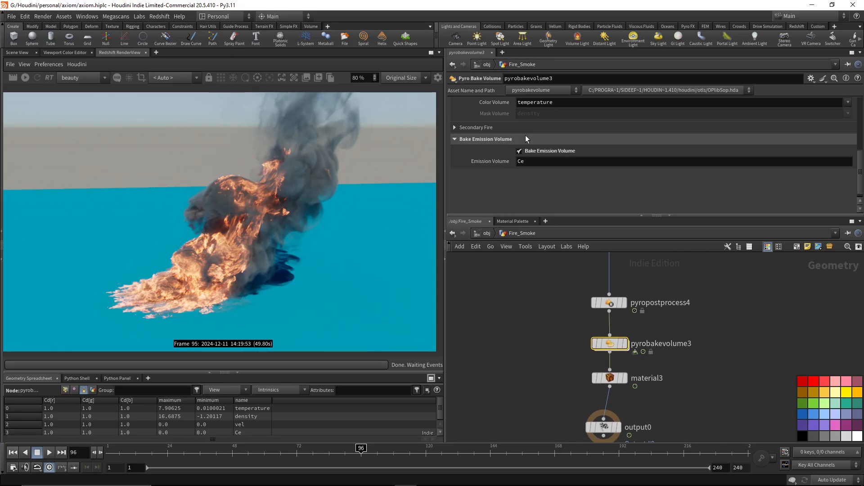
Reopen the fire_smoke material and examine the channel and remap range of VolumeScalarAttribute3.
click(484, 233)
double_click(666, 324)
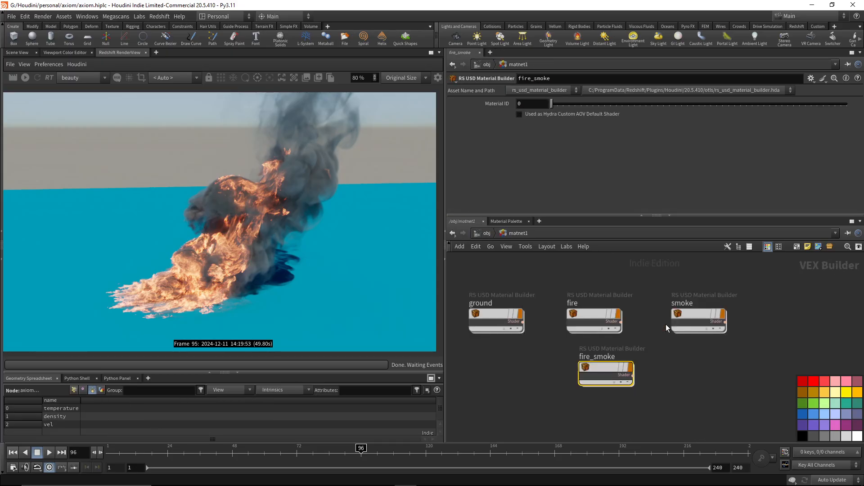
double_click(605, 367)
middle_drag(606, 323, 615, 309)
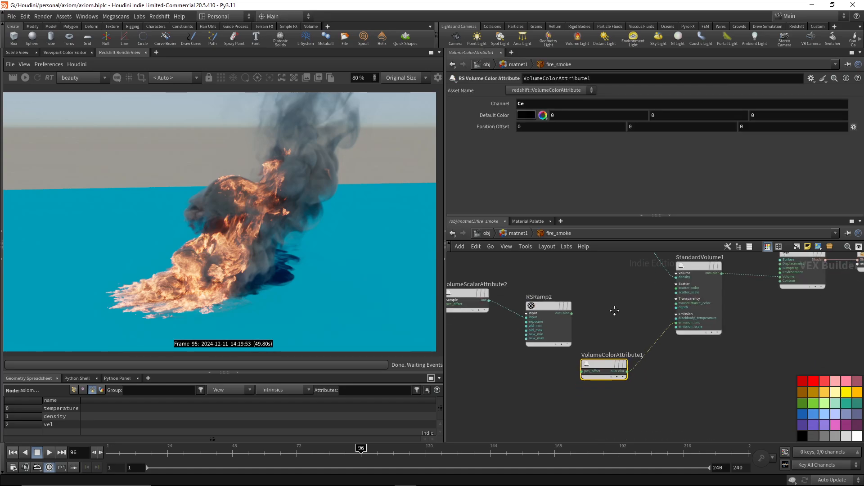
drag(638, 321, 617, 370)
middle_drag(637, 302, 608, 330)
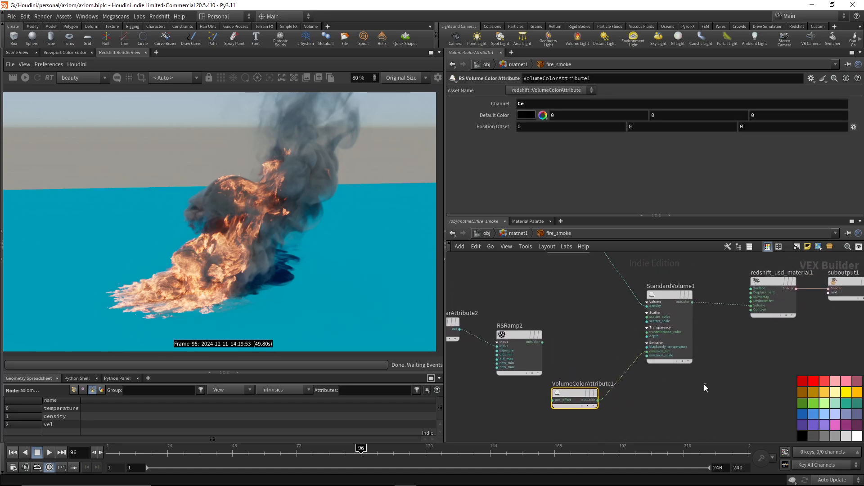
click(670, 324)
middle_drag(582, 256, 615, 367)
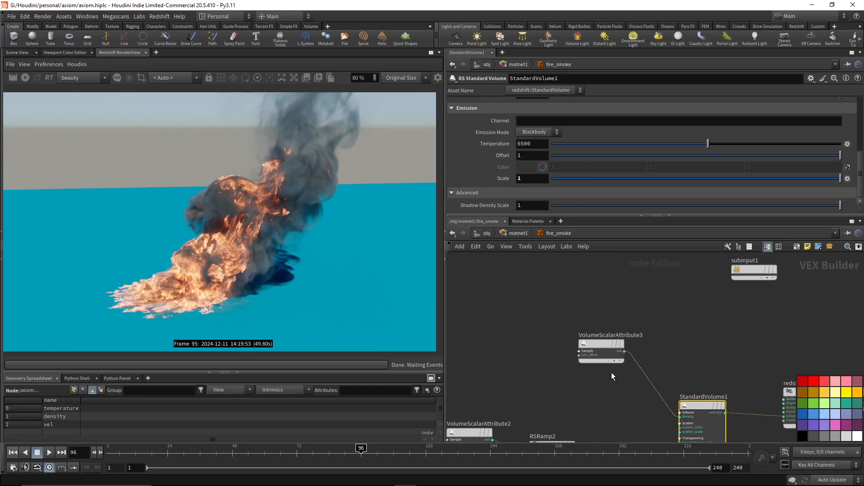
drag(546, 322, 648, 384)
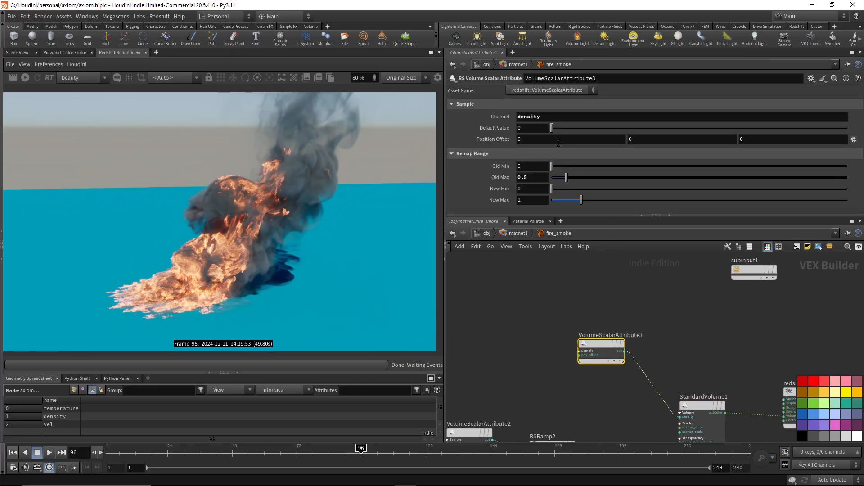
middle_drag(648, 312, 625, 245)
Review the emission settings of StandardVolume1 and the channel of VolumeColorAttribute1, and render frame 96 in Redshift.
click(673, 349)
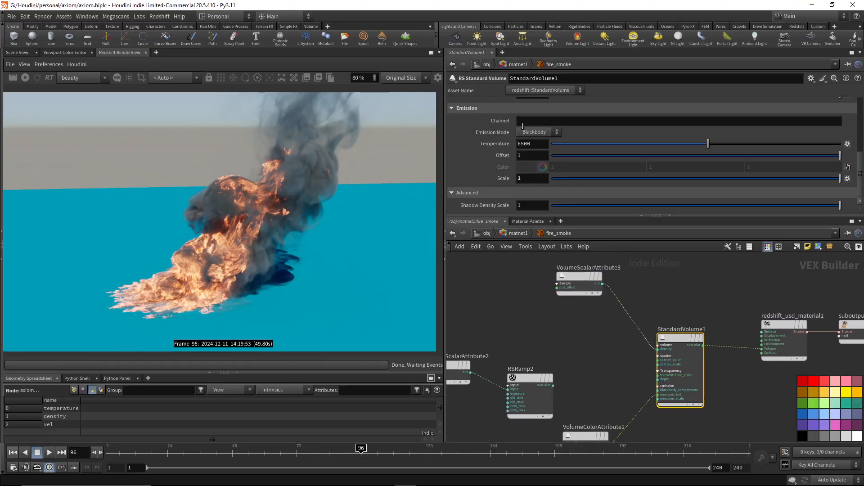
scroll(544, 147, down, 5)
scroll(544, 143, down, 4)
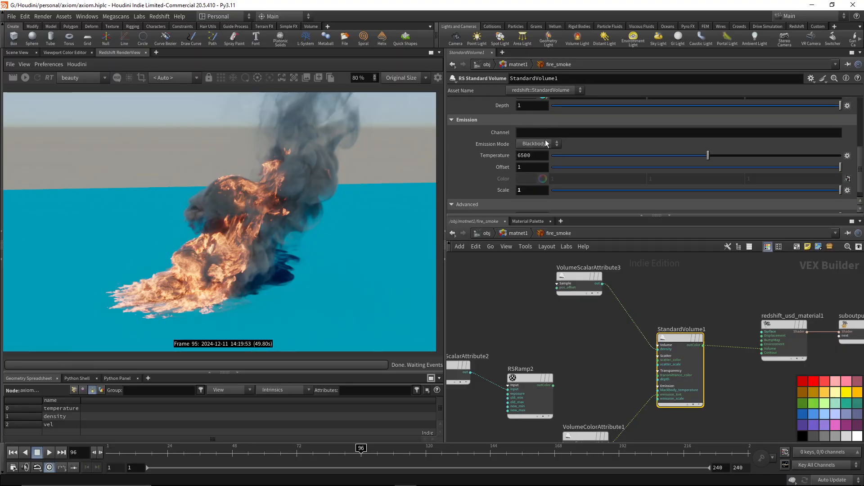
middle_drag(603, 405, 622, 330)
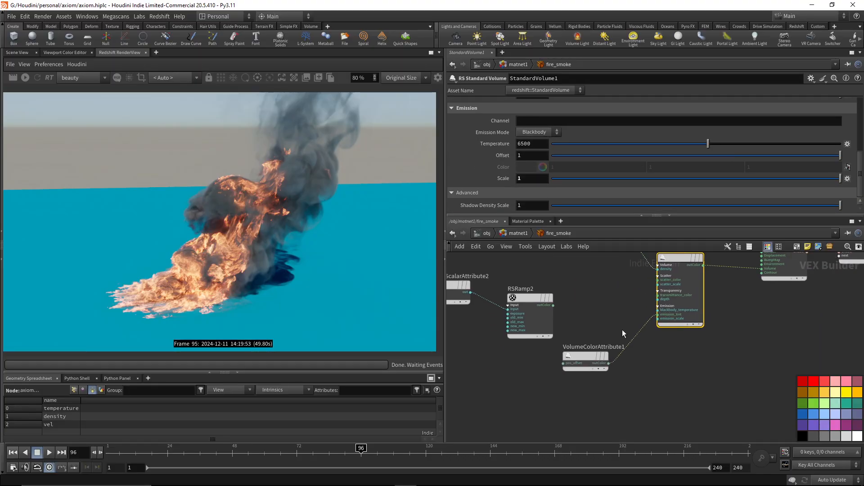
click(585, 358)
middle_drag(587, 270, 579, 313)
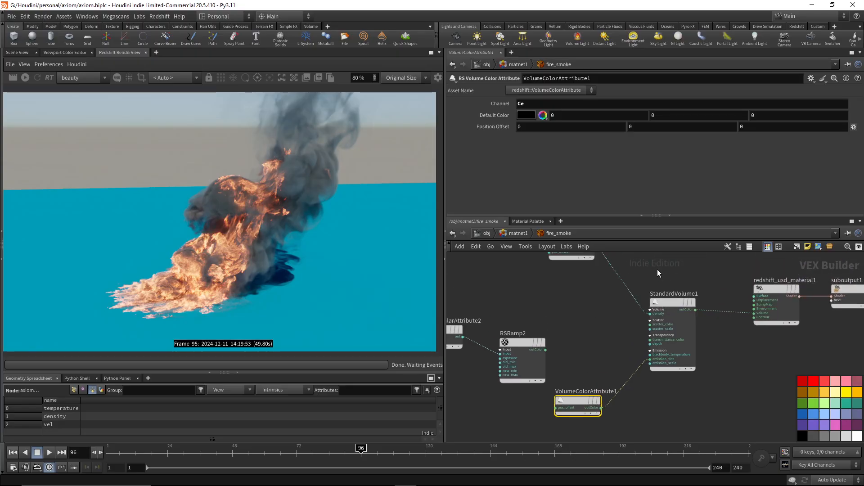
click(661, 303)
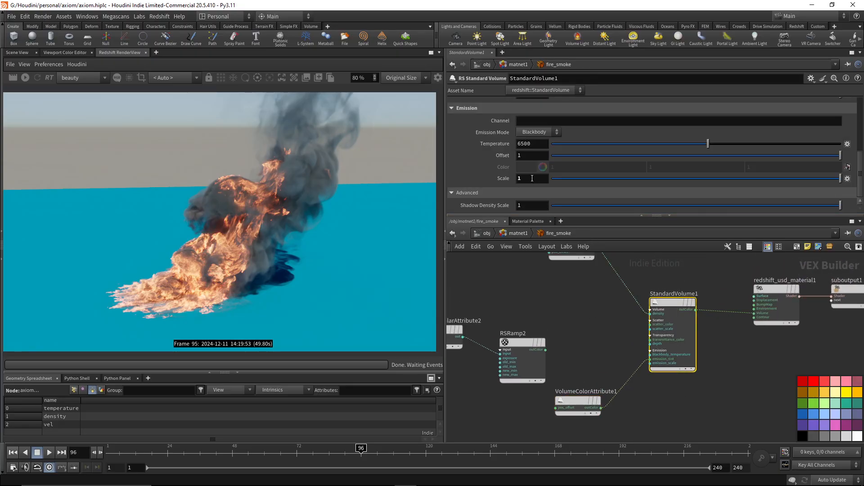
click(13, 77)
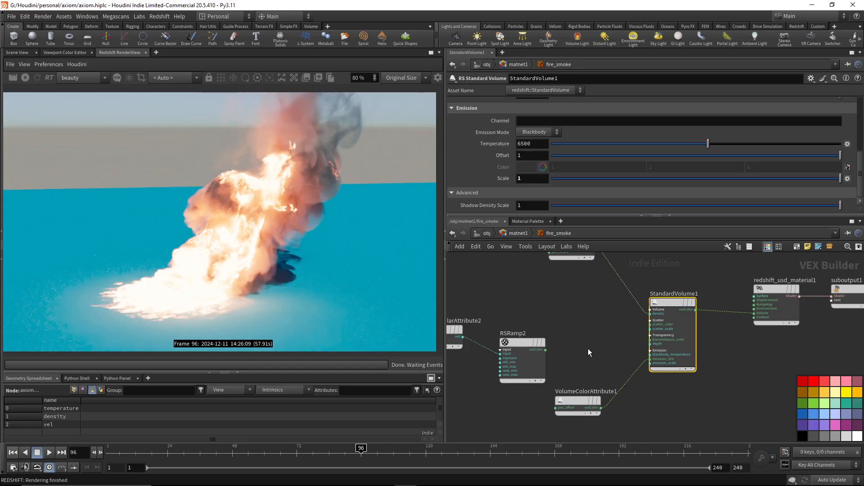
Set the emission scale of StandardVolume1 to 0.1 and start a progressive Redshift render.
click(535, 177)
text(.1)
key(Return)
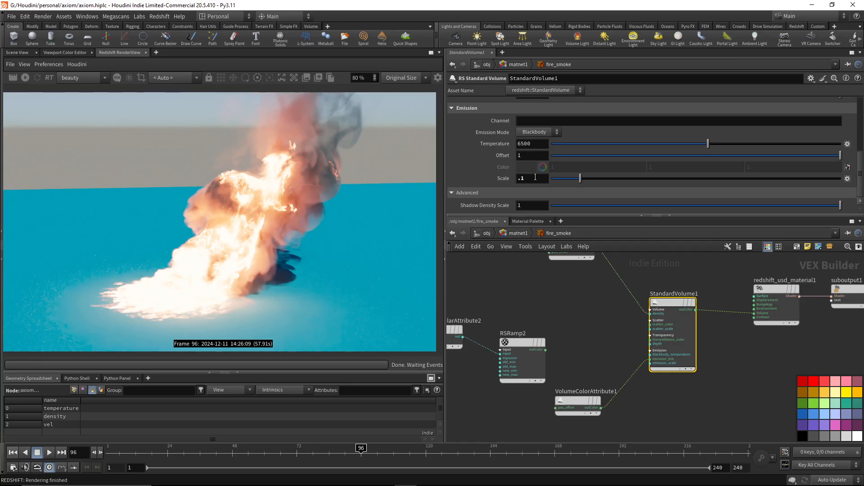
click(24, 78)
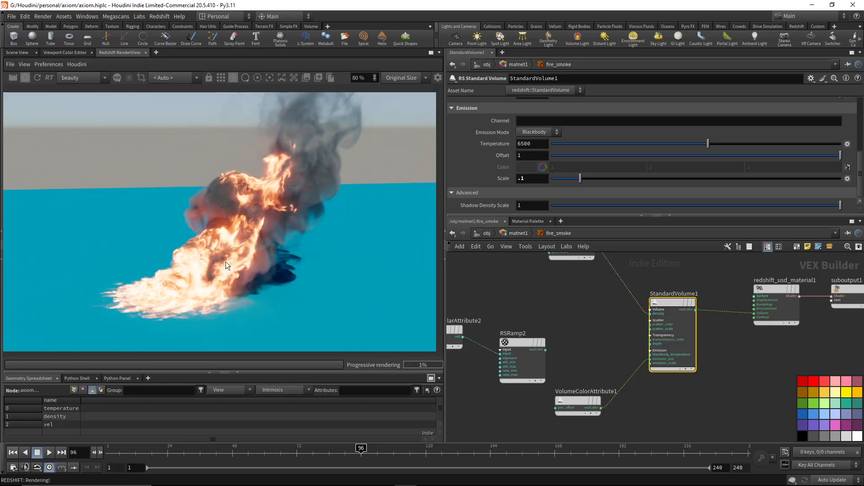
Set the emission scale of StandardVolume1 to 1.
scroll(235, 217, up, 3)
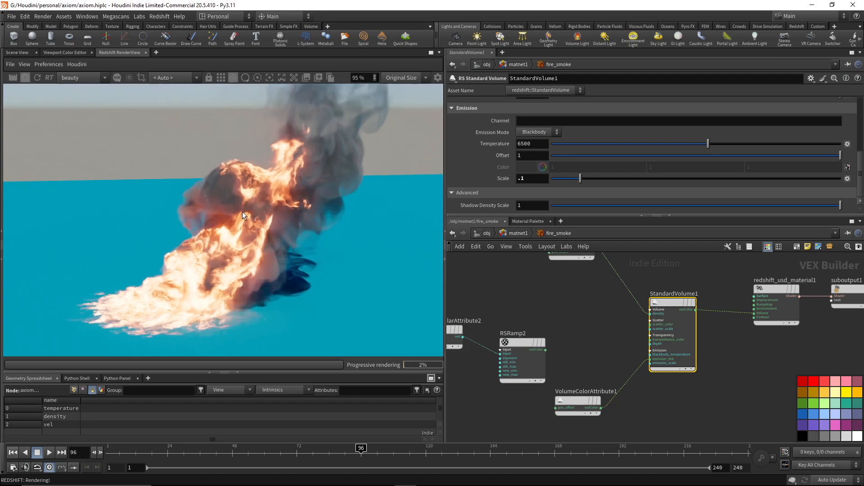
click(530, 181)
text(1)
key(Return)
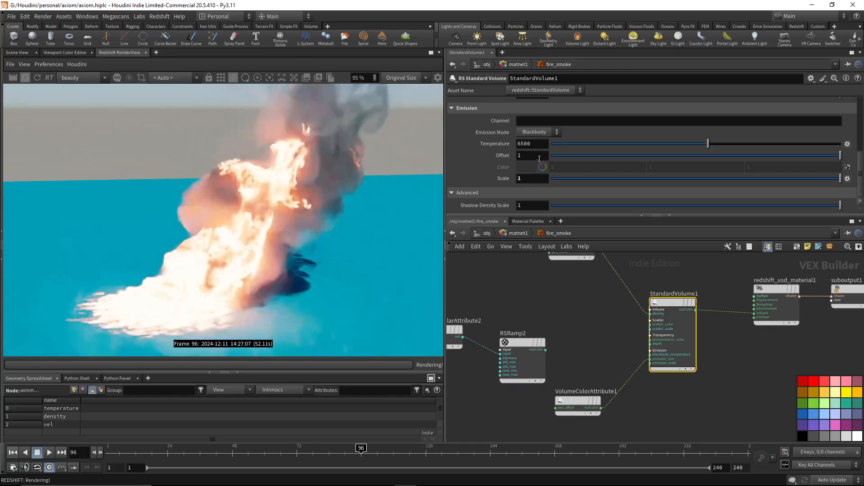
Try blackbody emission temperatures of 4500, 2500 and 3500 on StandardVolume1.
click(534, 144)
text(4500)
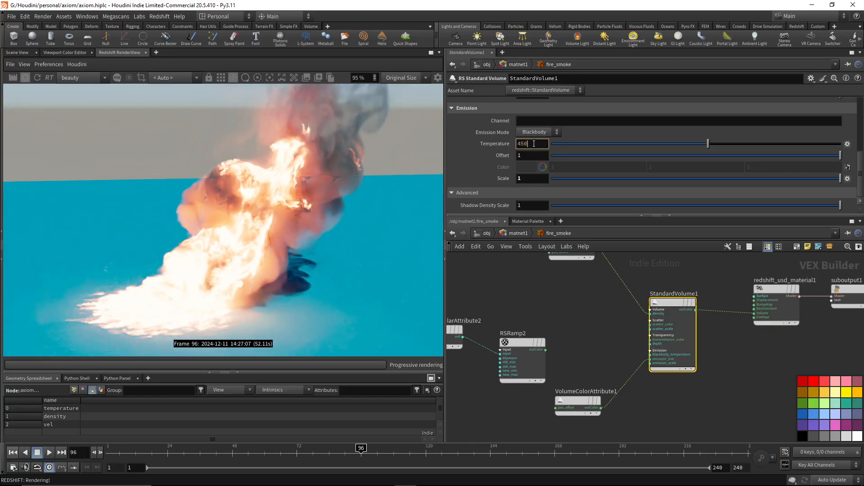
key(Return)
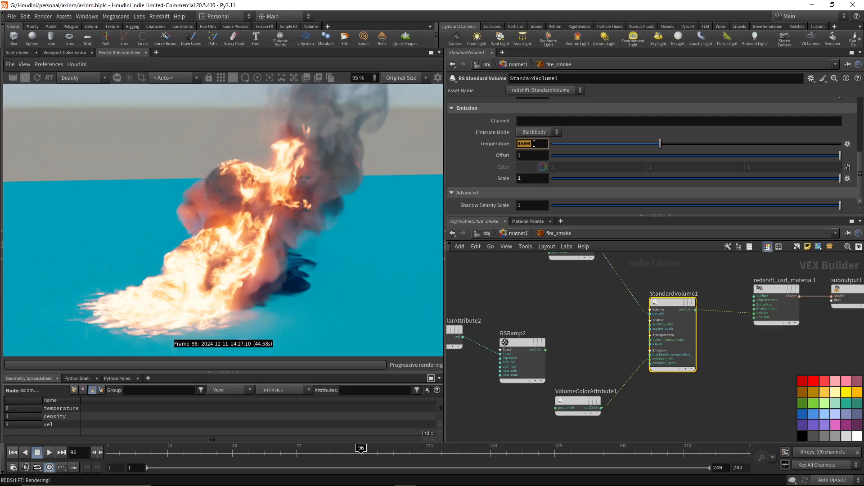
text(2500)
key(Return)
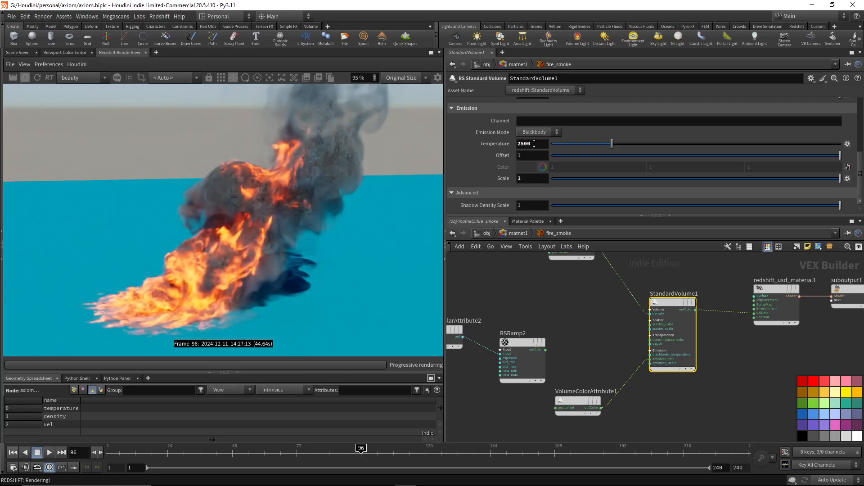
double_click(534, 144)
text(3500)
key(Return)
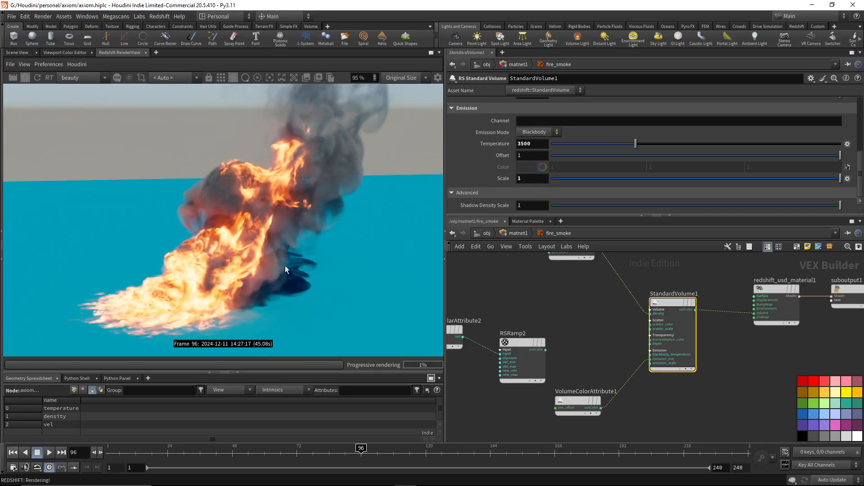
Set StandardVolume1's emission temperature back to 6500 and its emission scale to 0.01.
double_click(536, 144)
text(6500)
key(Return)
double_click(530, 176)
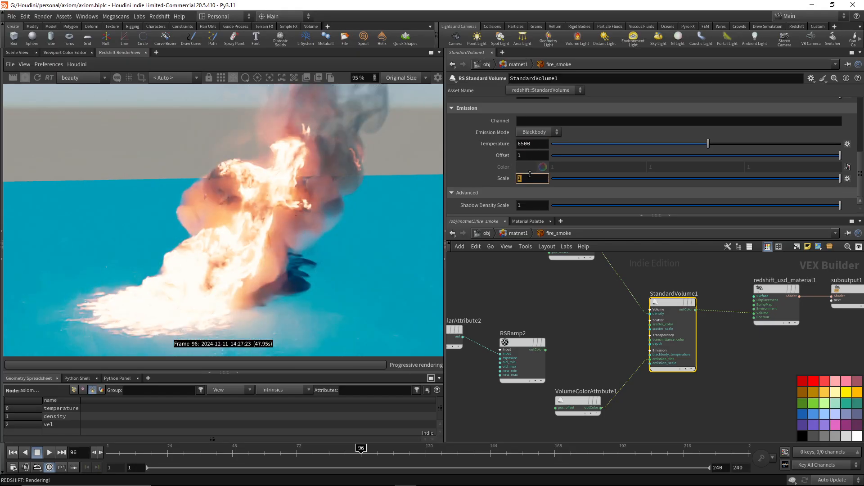
text(0.01)
key(Return)
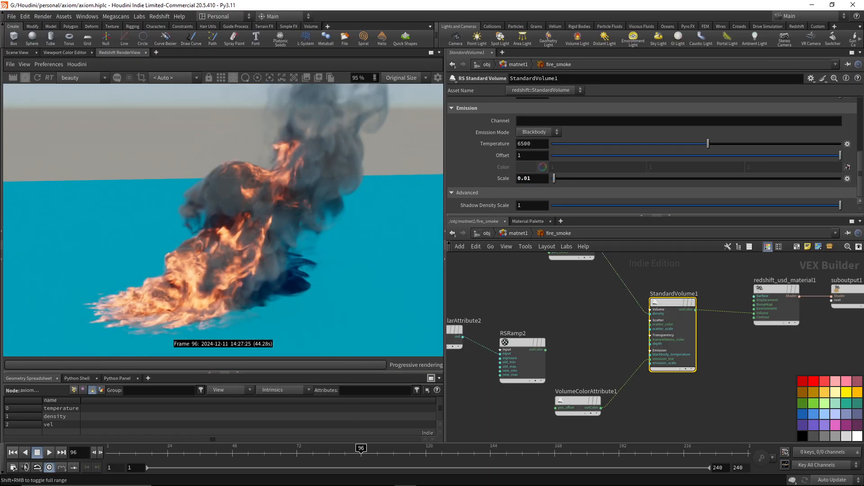
Bring up the earlier axiom render in MPlay for comparison with the current fire, and move its window out of the way.
click(472, 478)
click(519, 434)
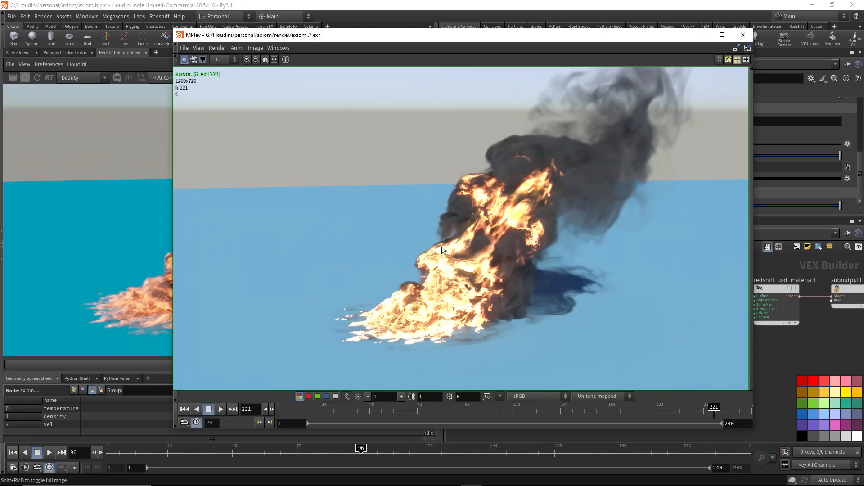
drag(510, 39, 863, 97)
Set the emission scale of StandardVolume1 to 0.1.
click(544, 177)
double_click(544, 177)
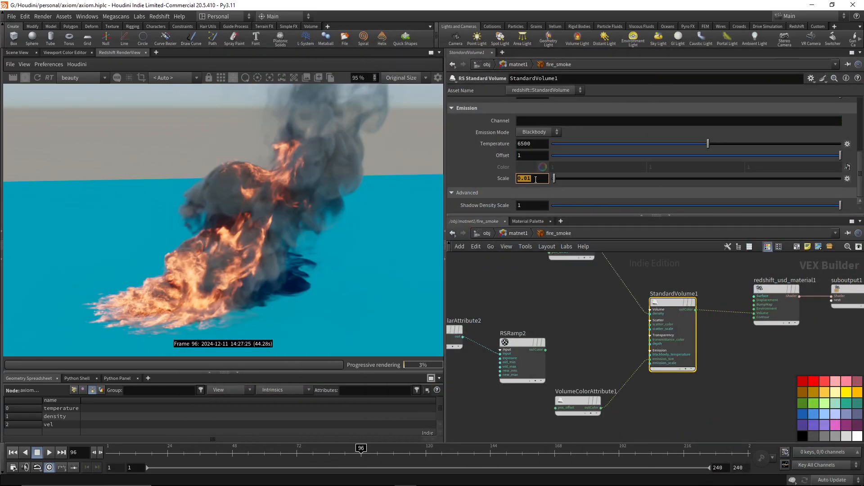
text(0.1)
key(Return)
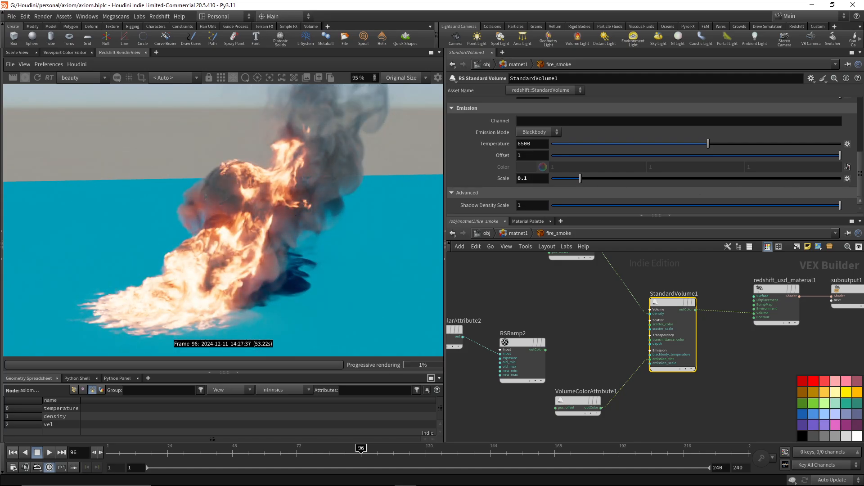
mouse_move(863, 69)
mouse_down()
mouse_move(593, 38)
mouse_move(863, 67)
mouse_up()
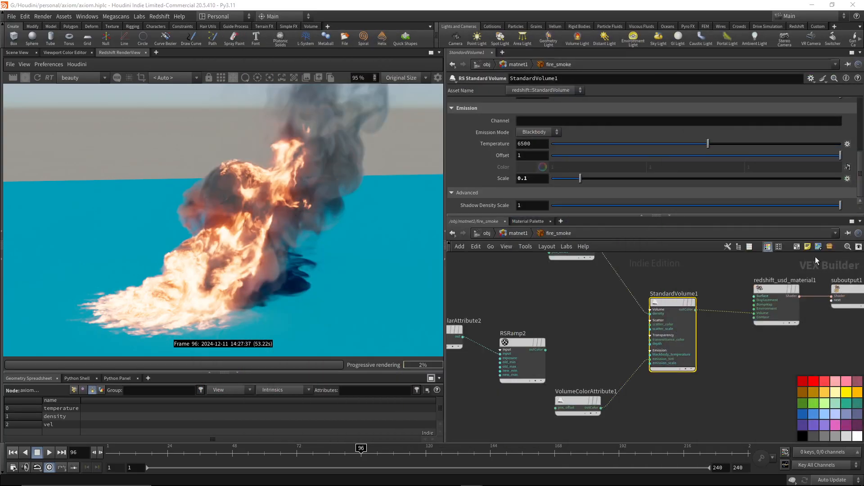
Examine the channel and default color of VolumeColorAttribute1 in the fire_smoke material.
scroll(567, 353, up, 2)
drag(542, 348, 580, 361)
key(Escape)
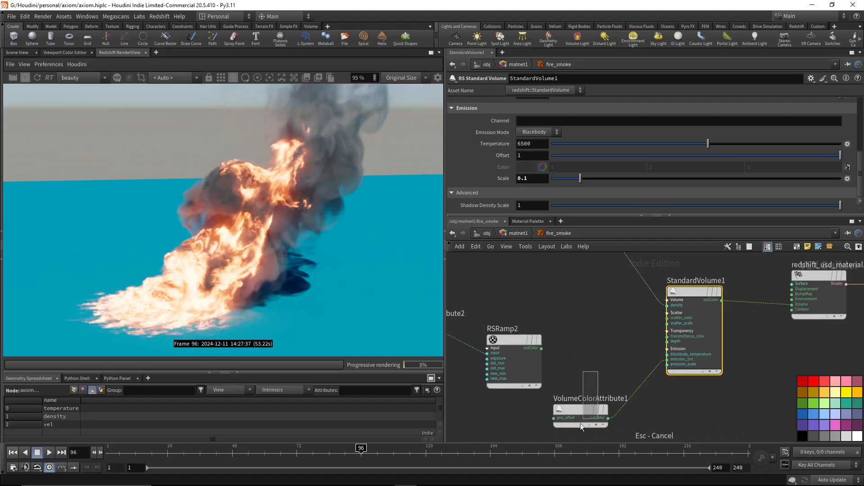
drag(580, 426, 582, 426)
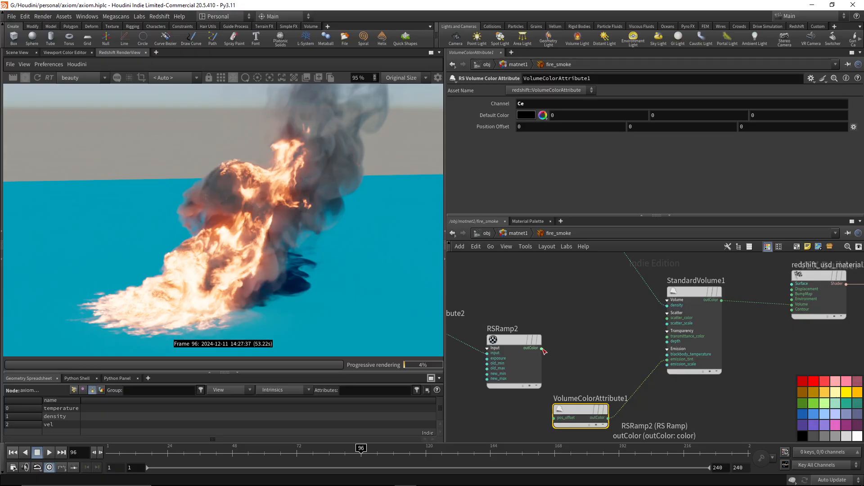
Examine the fire intensity and Fire Color Ramp settings of pyrobakevolume3 in Fire_Smoke.
click(483, 233)
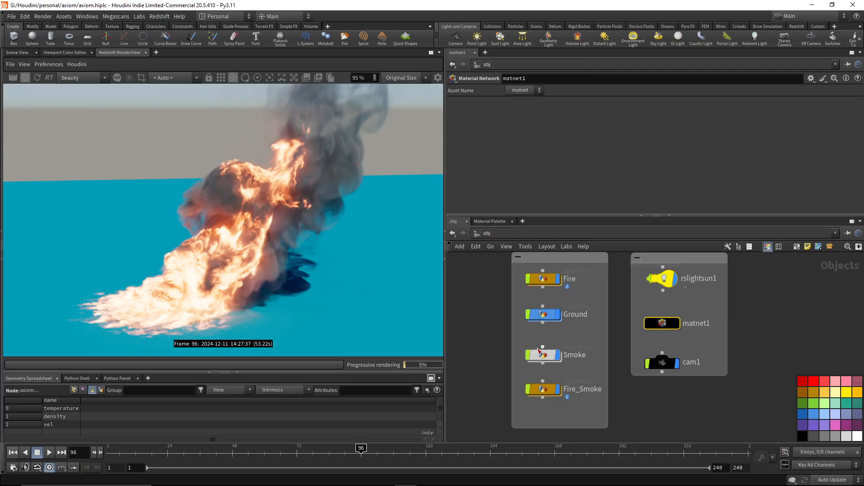
double_click(540, 390)
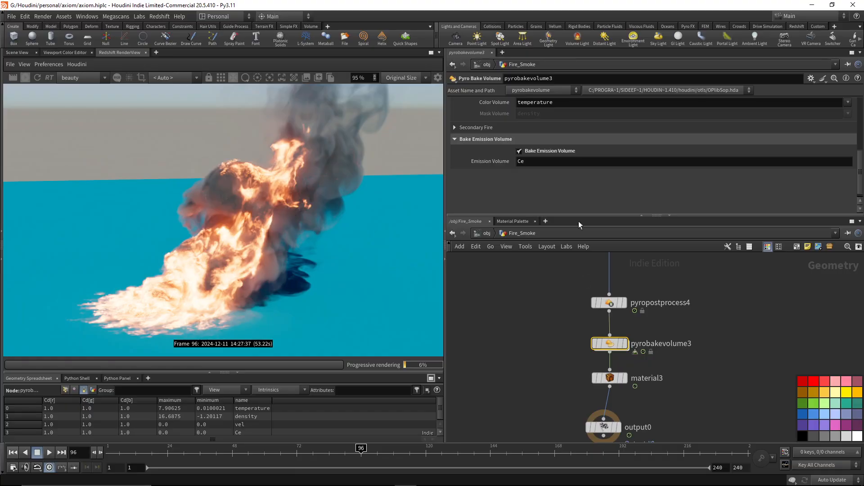
scroll(492, 149, up, 6)
click(500, 144)
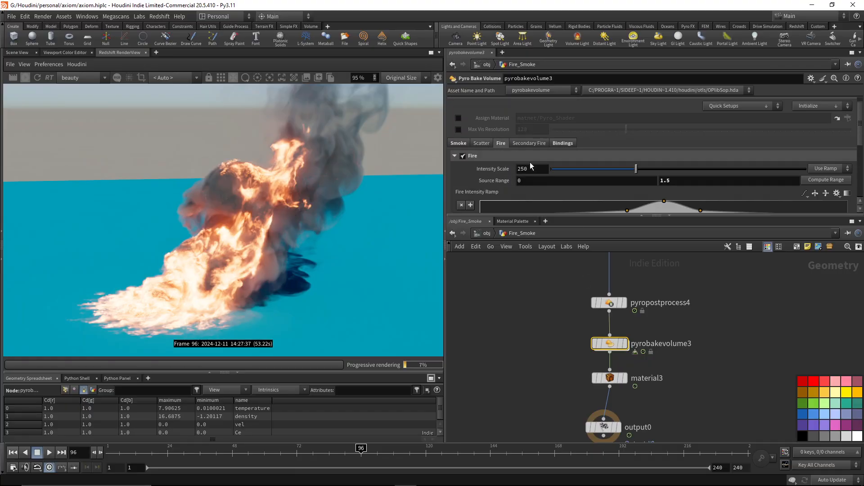
scroll(539, 161, down, 5)
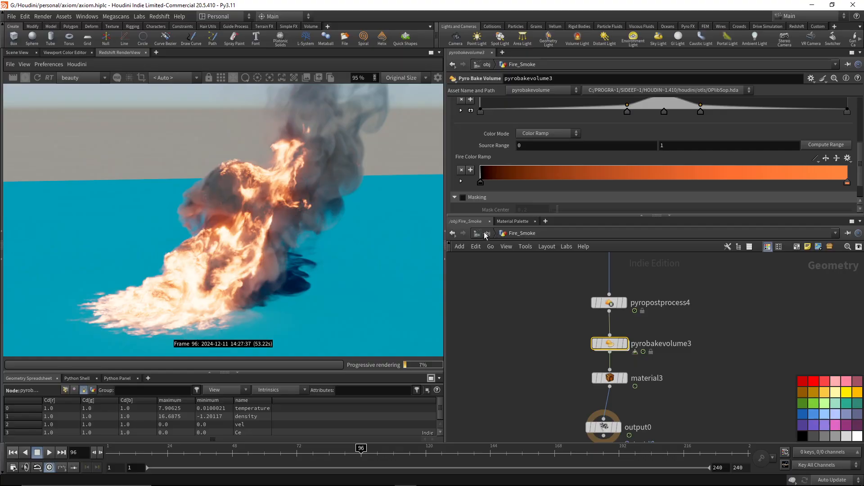
Return to the fire_smoke material in matnet1 and copy the Ramp parameter of RSRamp2.
key(u)
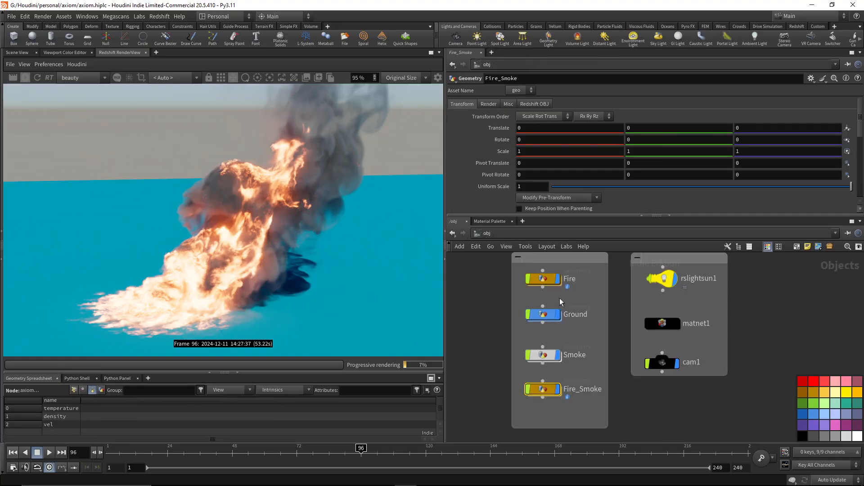
double_click(665, 322)
double_click(600, 366)
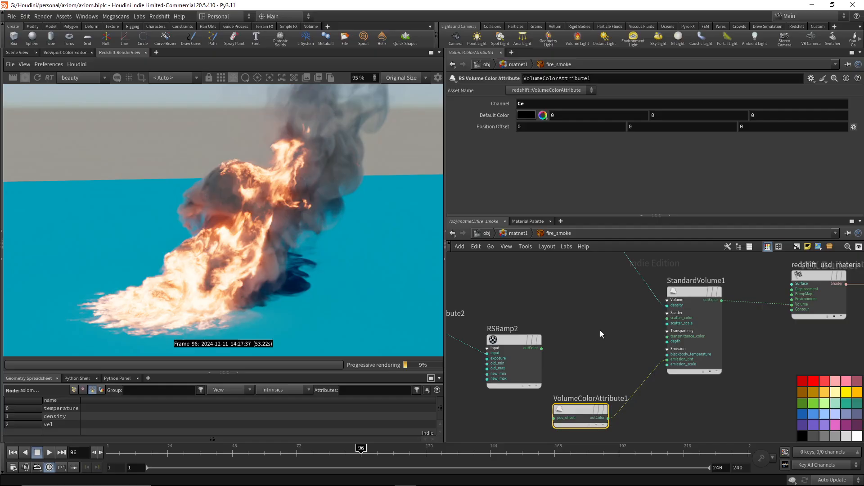
click(509, 360)
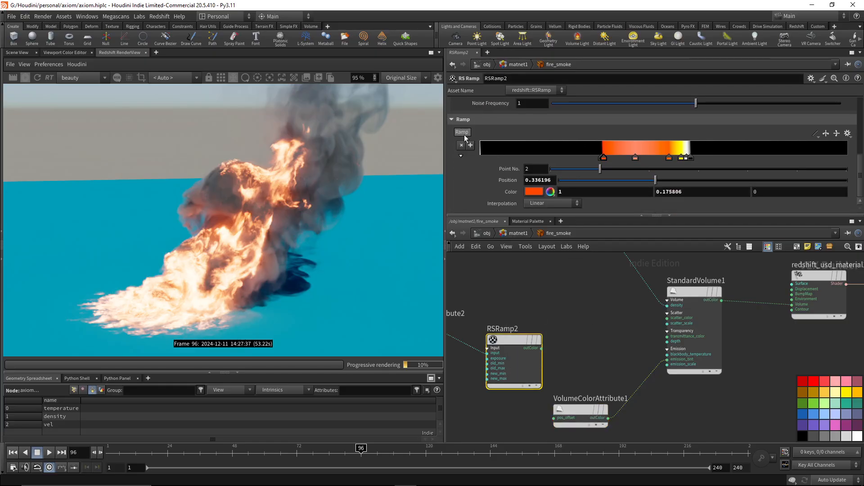
right_click(461, 132)
click(486, 205)
Paste the copied ramp values into pyrobakevolume3's Fire Color Ramp in Fire_Smoke and compare the new render with the one in MPlay.
click(490, 233)
click(541, 389)
double_click(542, 393)
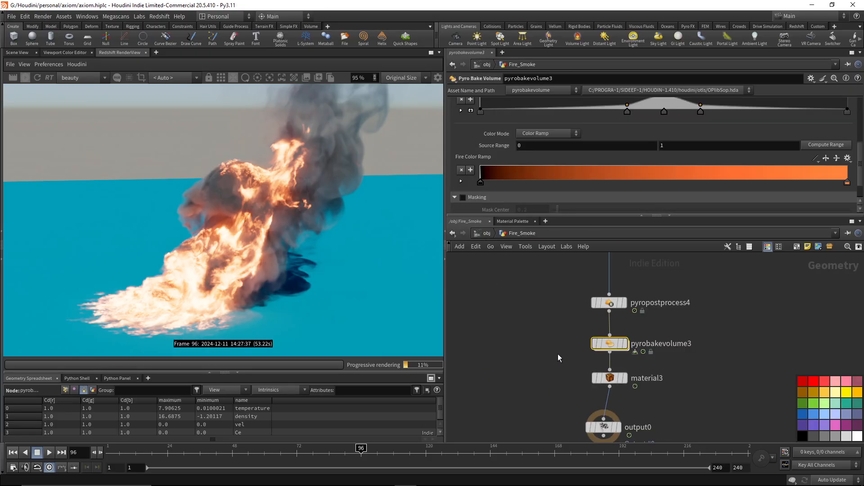
right_click(480, 158)
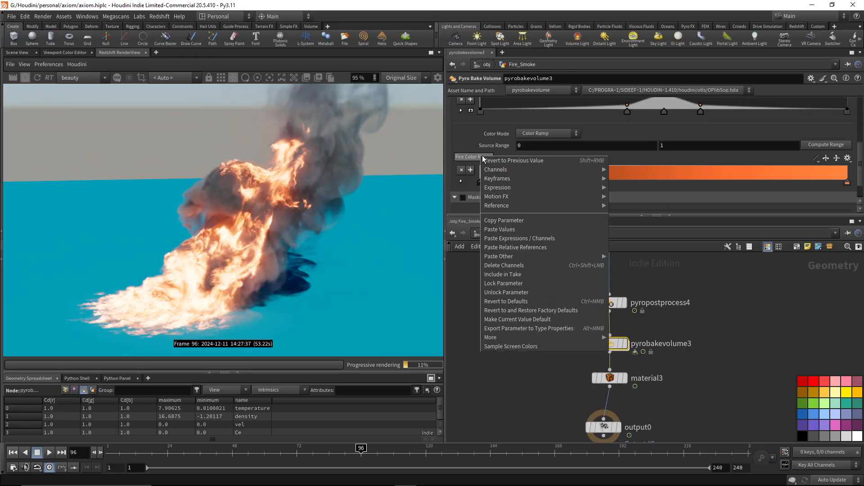
click(513, 230)
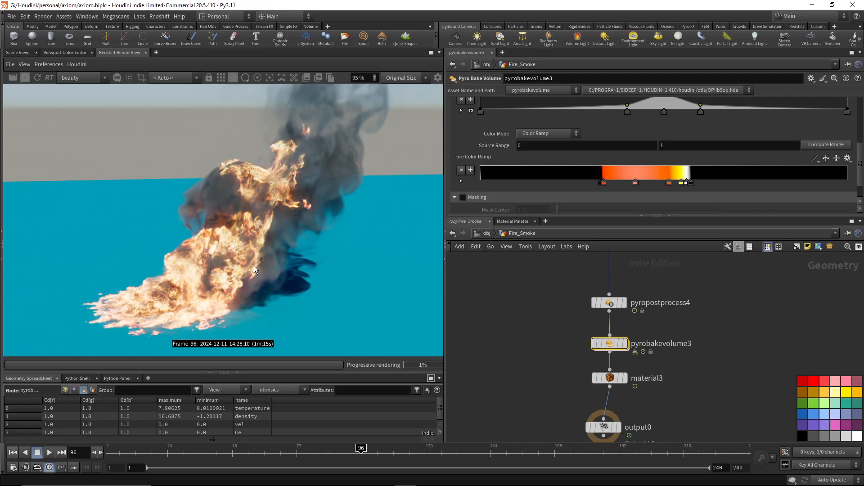
drag(863, 81, 643, 55)
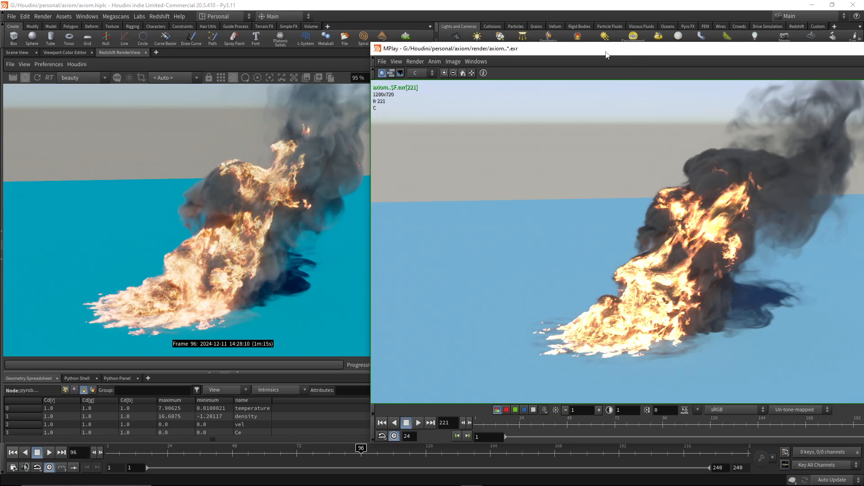
drag(605, 51, 863, 44)
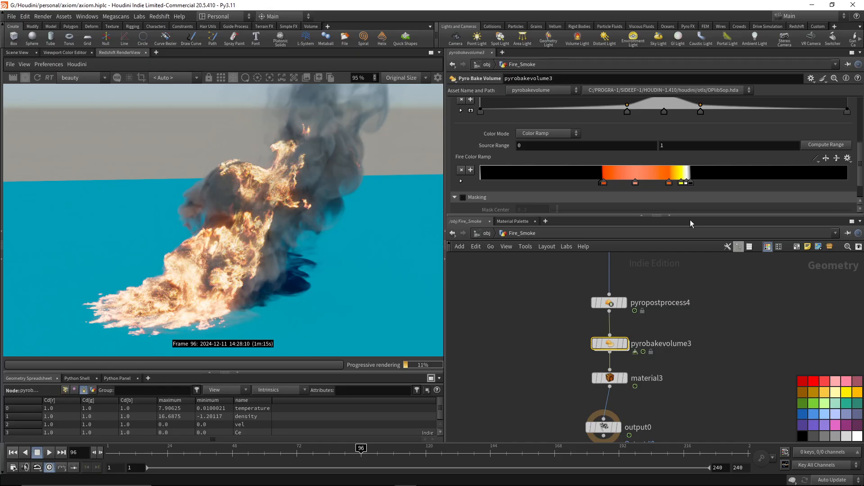
In the fire_smoke material, connect RSRamp2's outColor to the emission_tint input of StandardVolume1, replacing VolumeColorAttribute1.
click(486, 233)
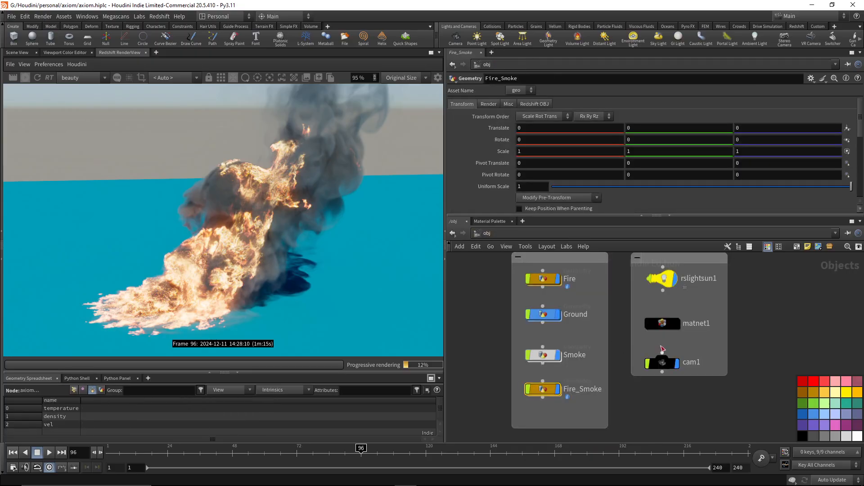
double_click(663, 324)
double_click(602, 367)
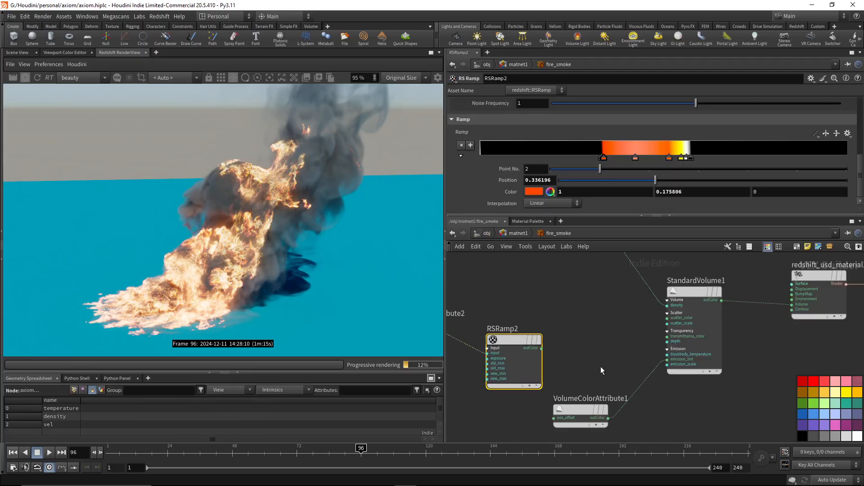
click(550, 338)
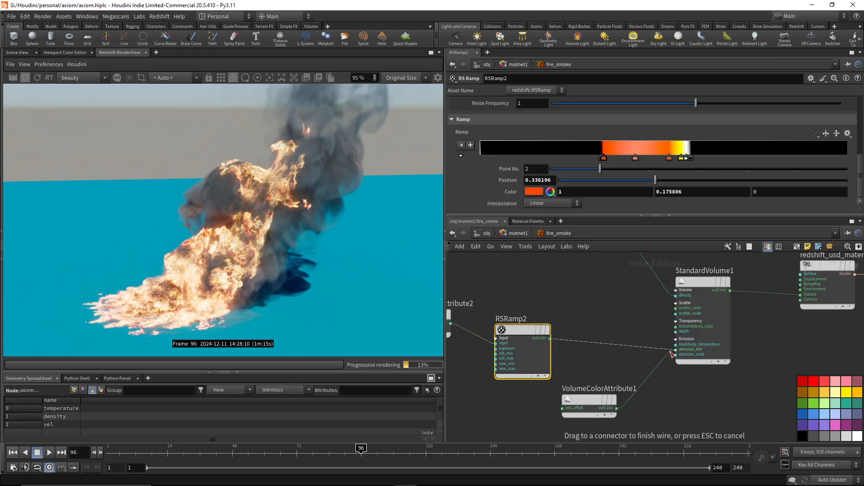
click(676, 350)
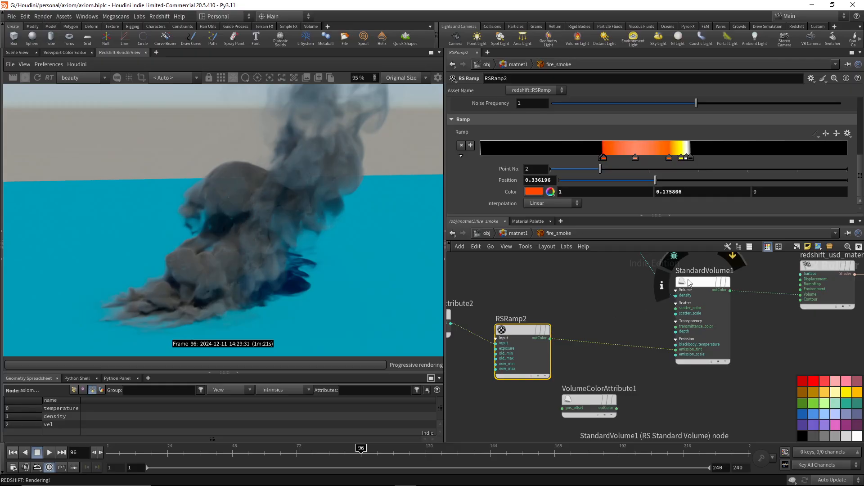
Raise the emission scale of StandardVolume1 to 1.
click(702, 282)
click(534, 180)
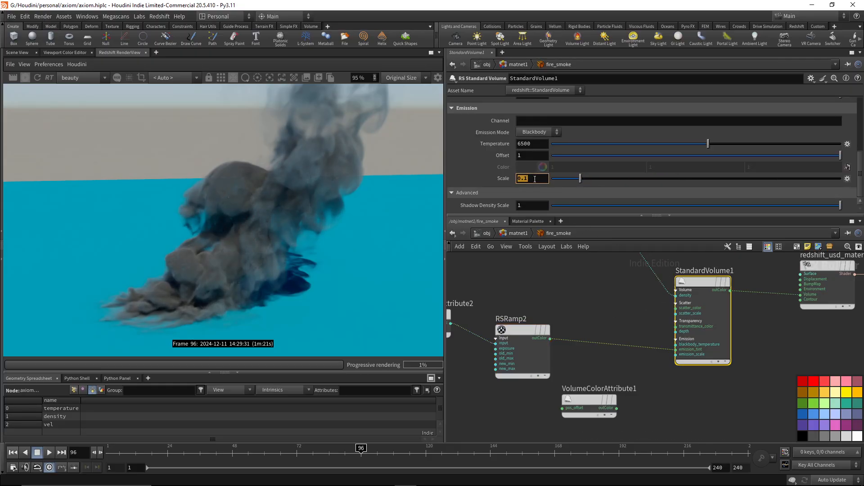
text(1)
key(Return)
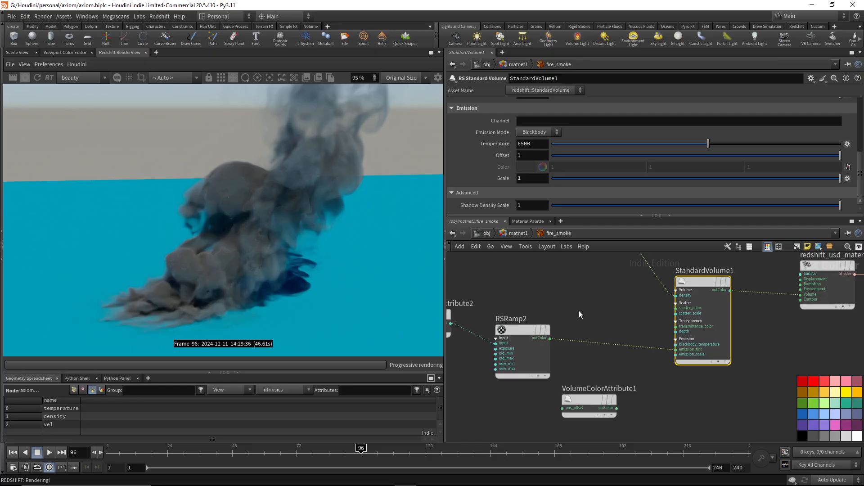
Review the color ramp of RSRamp2 in the fire_smoke material.
click(524, 336)
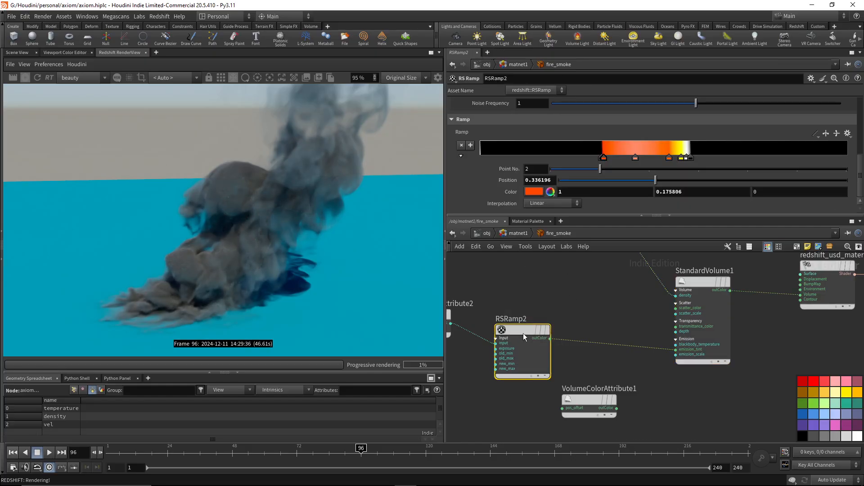
mouse_move(554, 287)
middle_down()
mouse_move(632, 305)
mouse_move(615, 281)
mouse_move(545, 275)
middle_up()
click(513, 334)
In the Fire_Smoke network, bypass pyrobakevolume3 by wiring pyropostprocess4 directly into material3.
click(518, 233)
click(487, 234)
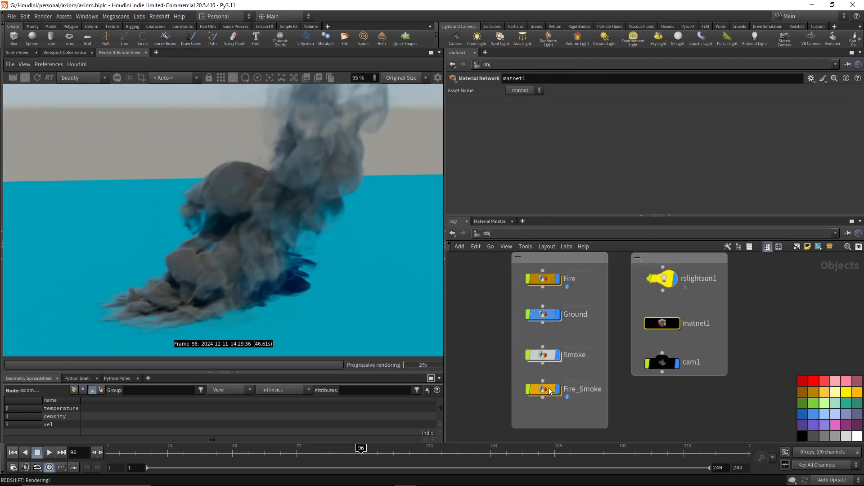
click(542, 390)
double_click(542, 391)
drag(610, 344, 547, 339)
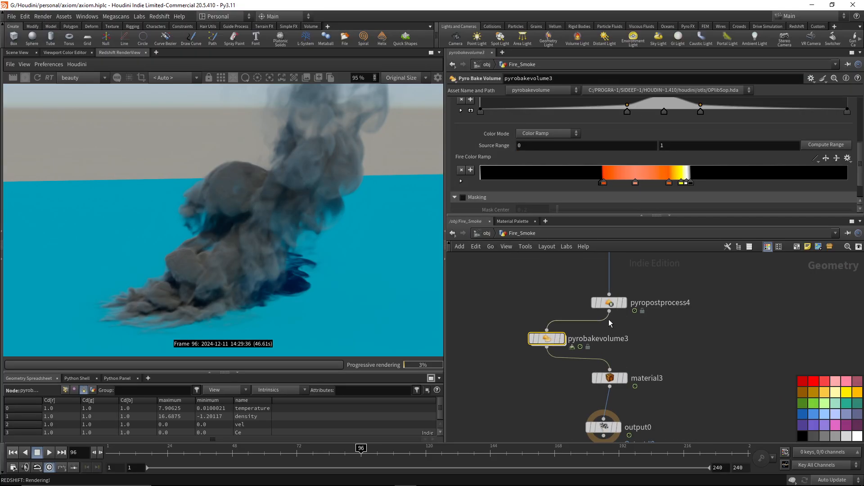
drag(610, 312, 617, 365)
Set the emission temperature of StandardVolume1 in the fire_smoke material to 8500 and compare the render.
click(488, 234)
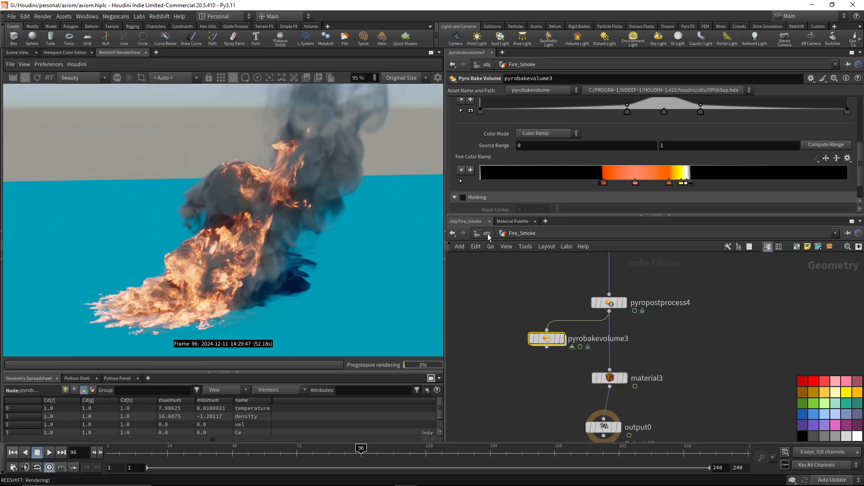
click(488, 237)
double_click(665, 327)
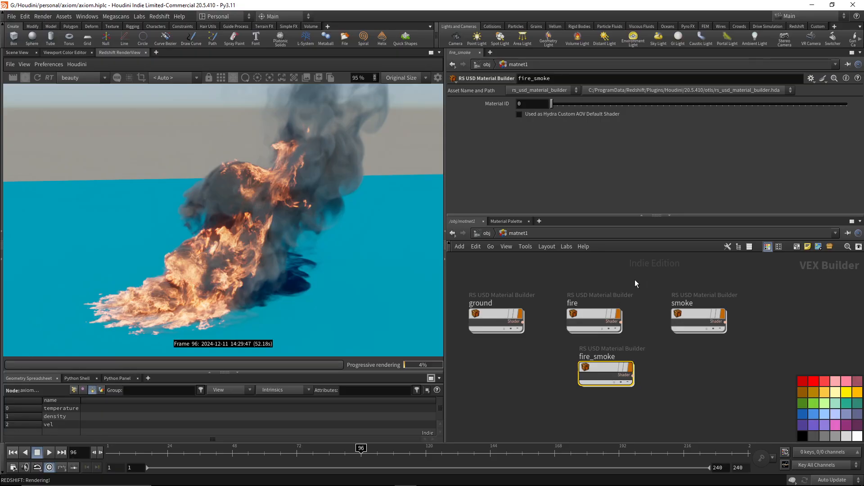
scroll(245, 258, up, 3)
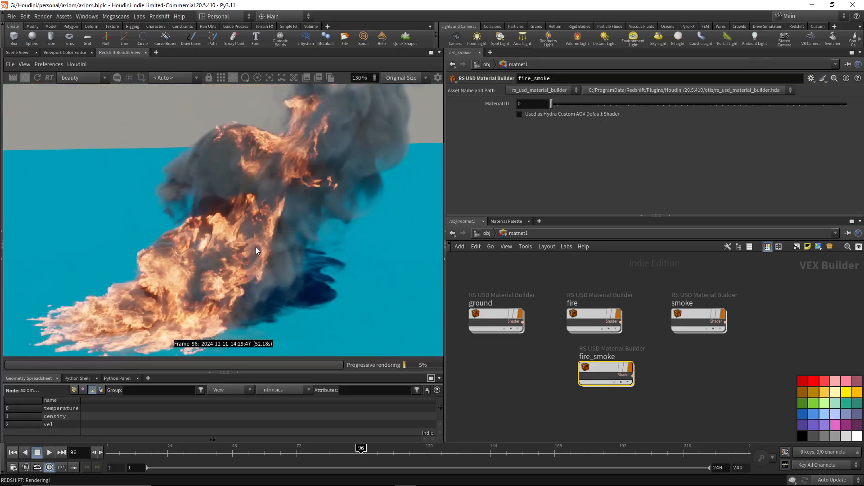
scroll(257, 251, down, 2)
double_click(601, 366)
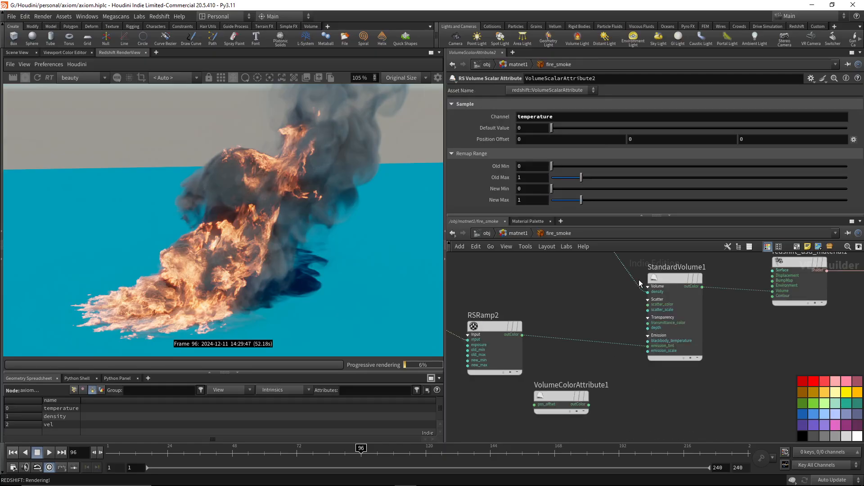
click(679, 280)
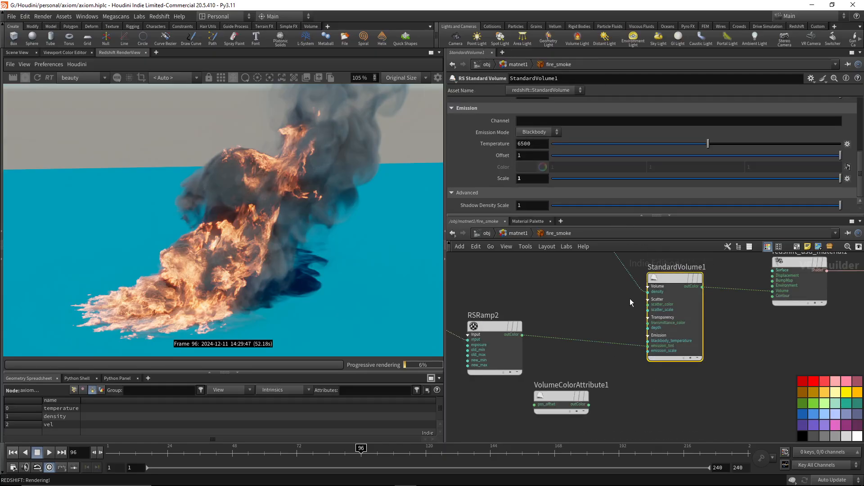
double_click(539, 144)
text(8500)
key(Return)
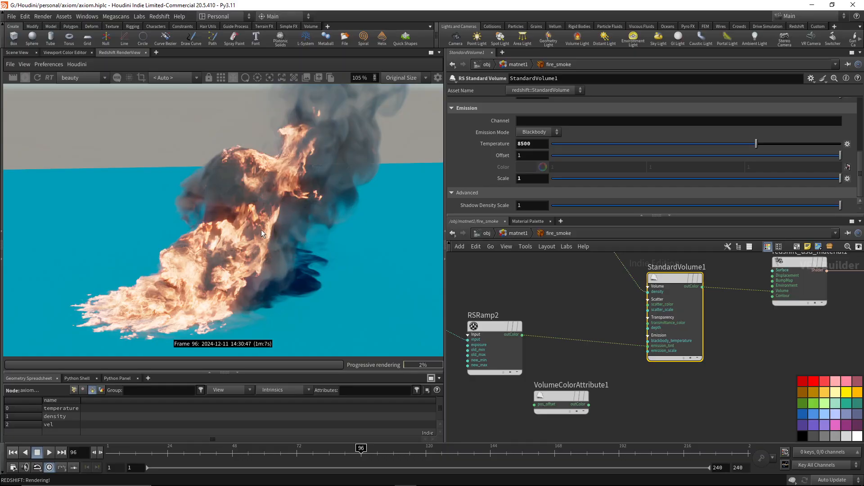
Return StandardVolume1's emission temperature to 6500.
double_click(536, 145)
text(6500)
key(Return)
Try an emission scale of 10 on StandardVolume1 and set it back to 1.
double_click(535, 180)
text(10)
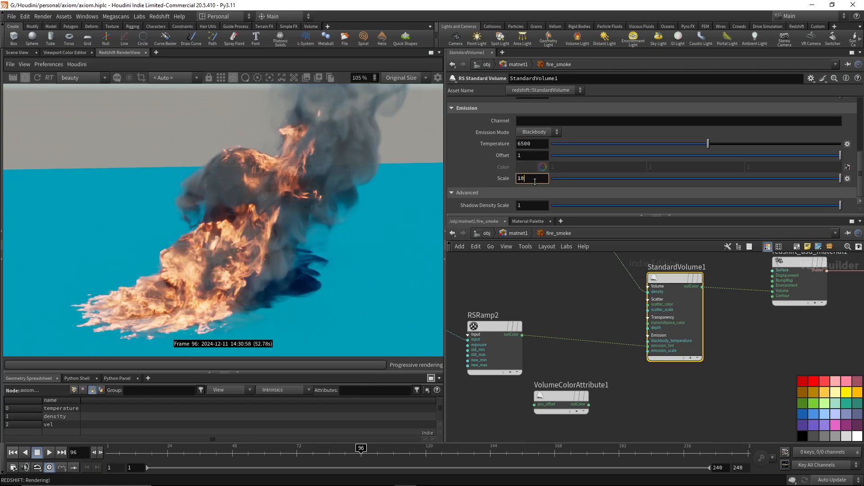
key(Return)
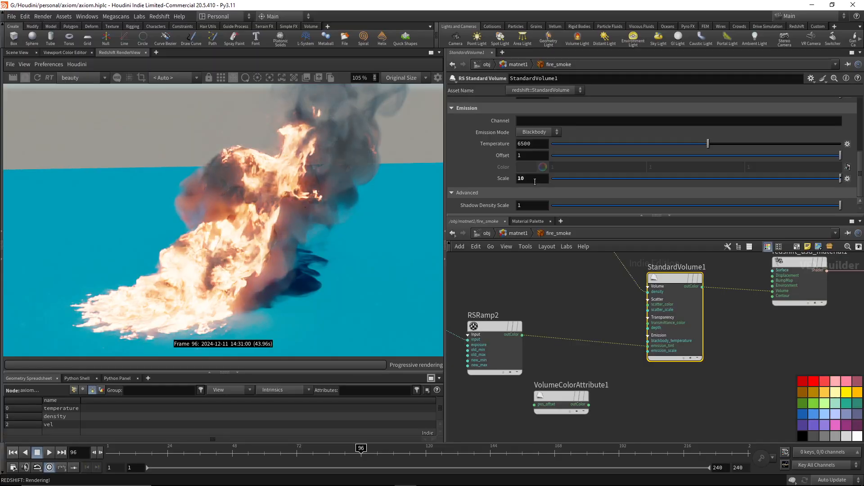
double_click(534, 181)
text(1)
key(Return)
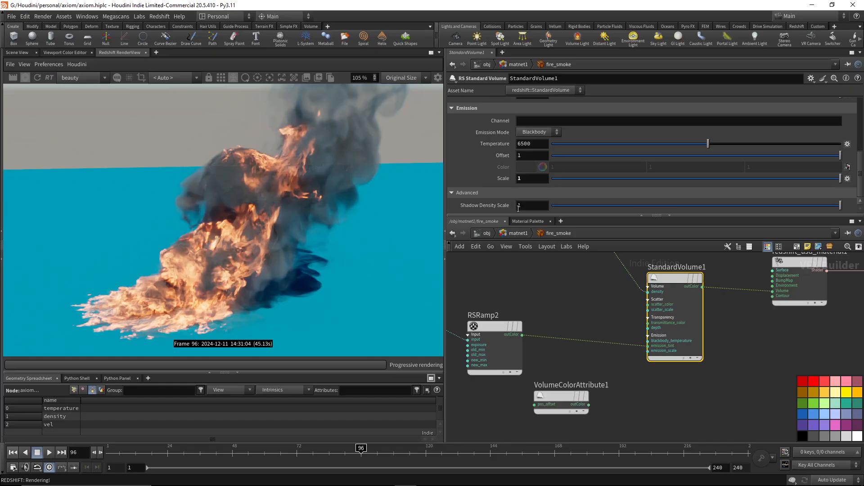
Check the installed Redshift version in the Maxon App and return to Houdini.
scroll(630, 298, down, 3)
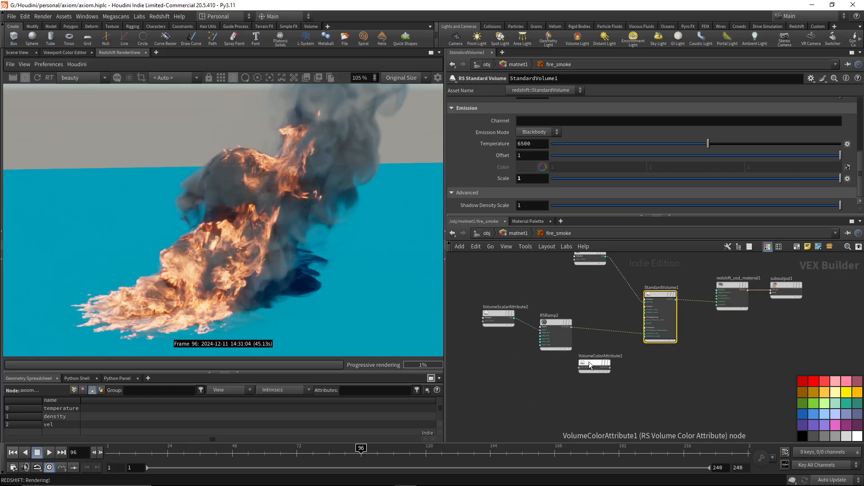
middle_drag(590, 301, 579, 360)
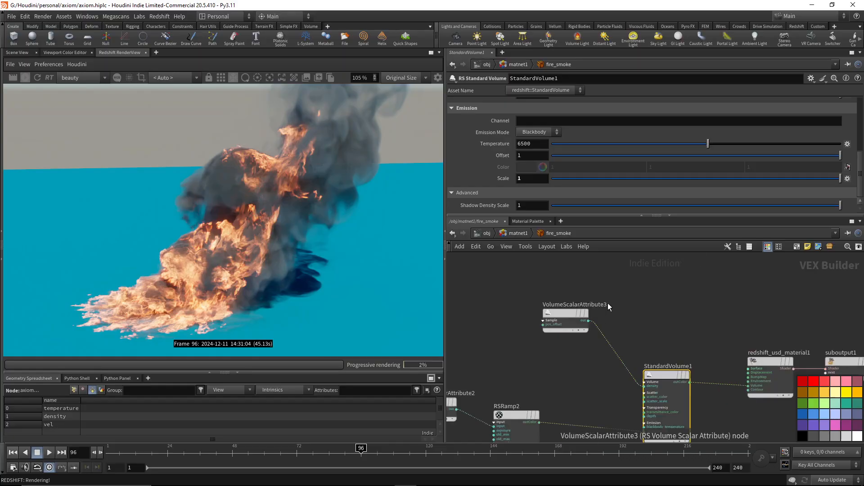
scroll(633, 289, down, 2)
middle_drag(615, 300, 619, 298)
click(88, 478)
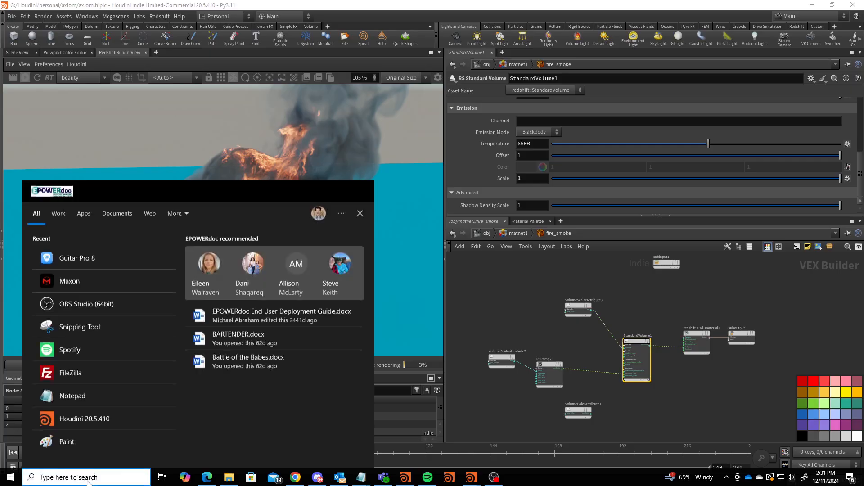
click(84, 281)
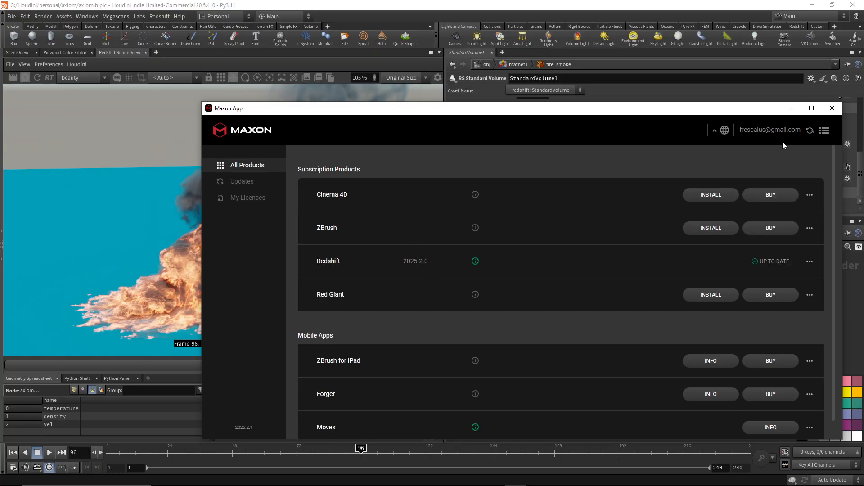
click(832, 108)
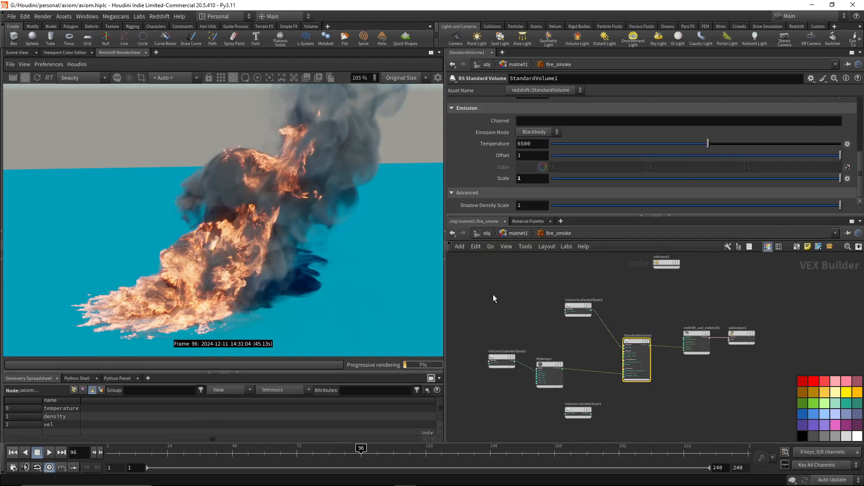
Search the node list for volume shaders inside the fire_smoke material without adding one.
scroll(531, 316, up, 2)
middle_drag(673, 298, 657, 324)
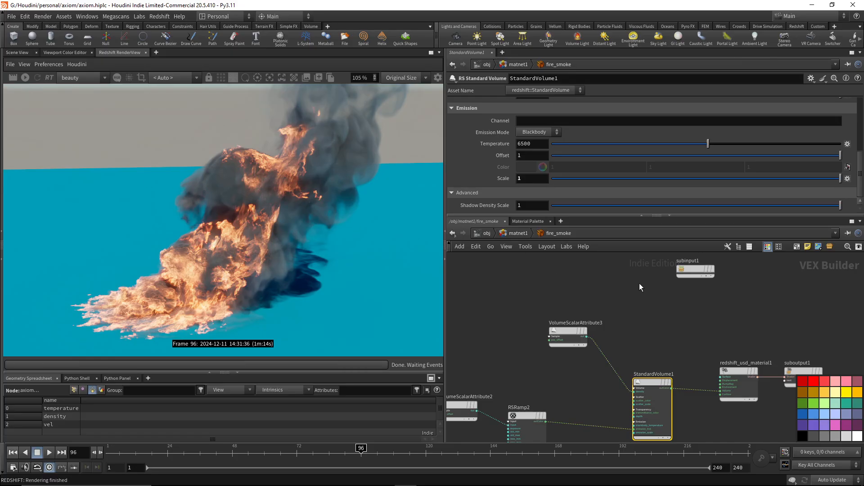
key(Tab)
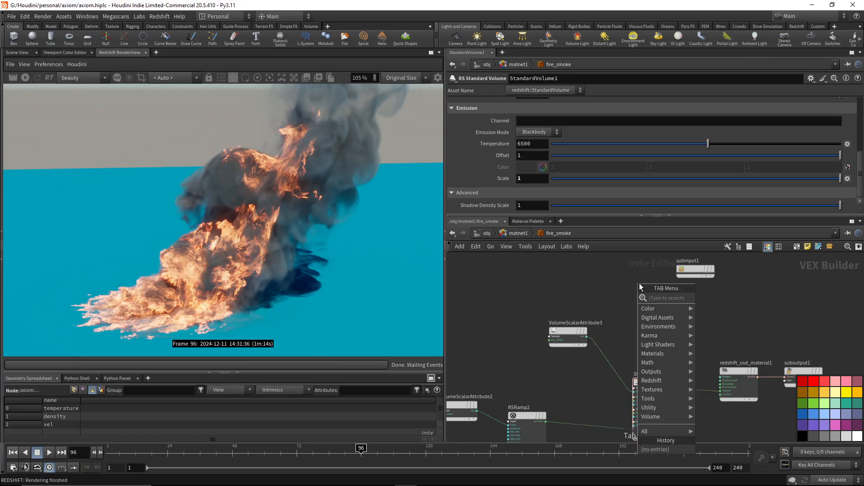
text(volume)
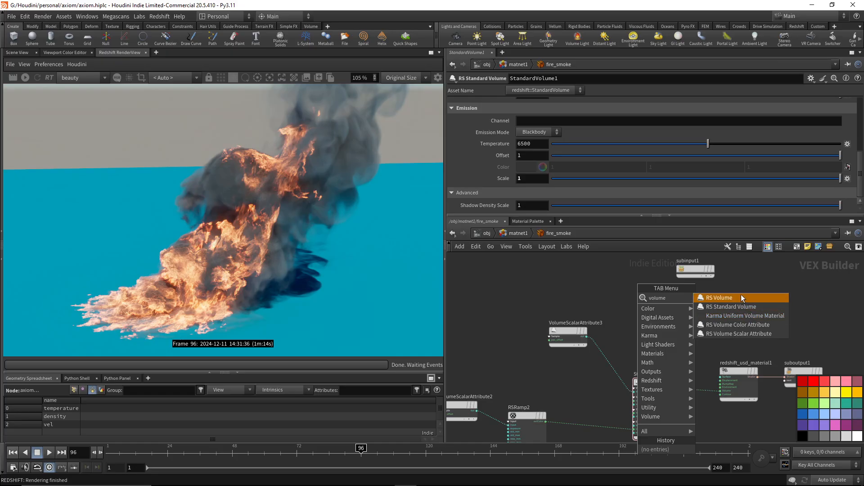
click(539, 274)
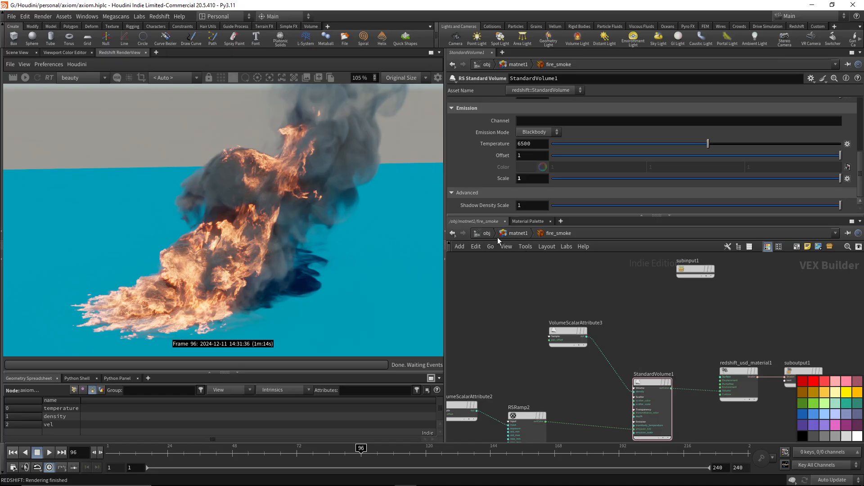
Return to object level, reset the timeline to frame 1 in the Scene View and save the scene.
click(488, 233)
middle_drag(750, 328, 739, 341)
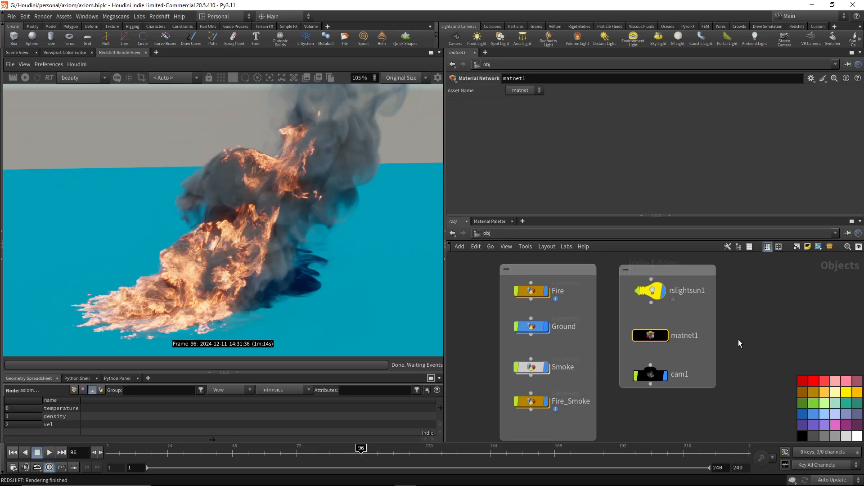
key(ctrl+s)
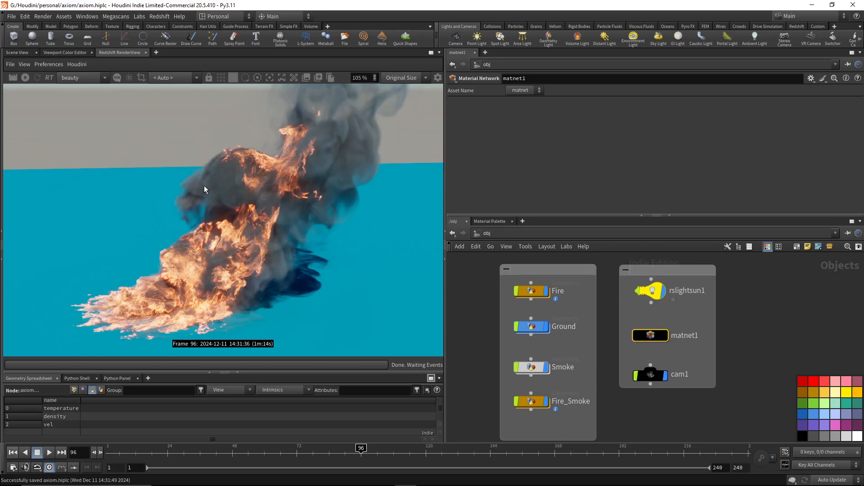
click(16, 53)
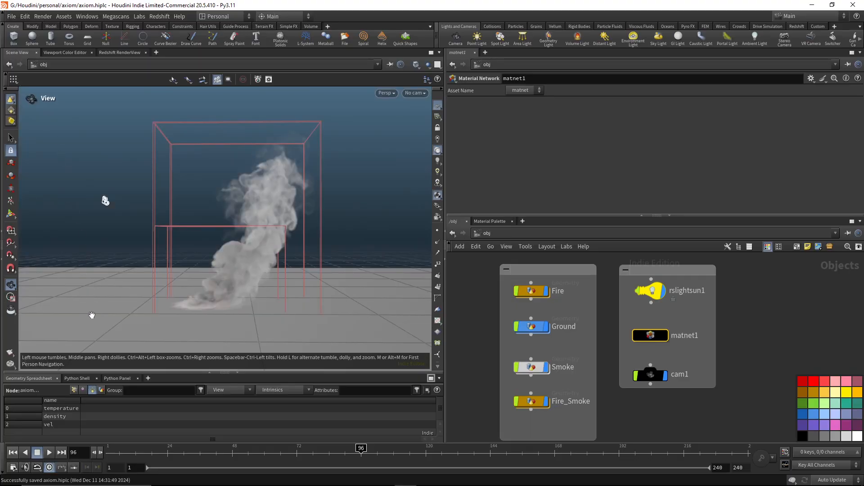
click(13, 452)
key(ctrl+s)
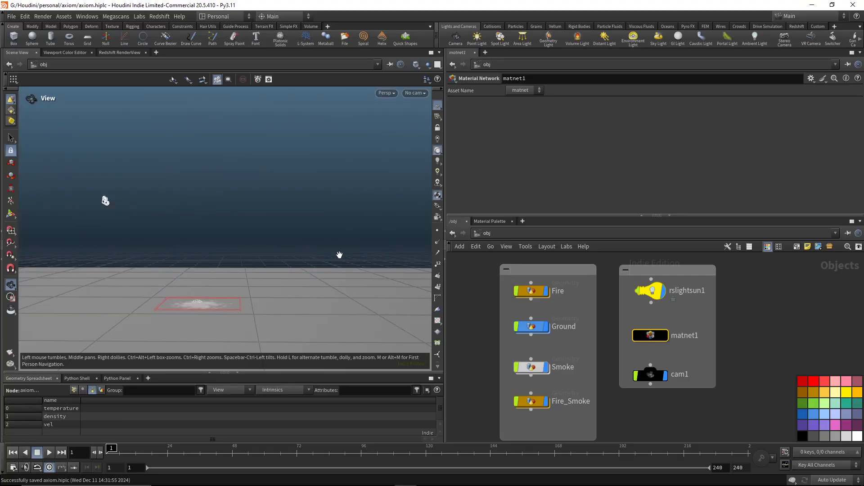
Examine the Fire network from the emitterVDB cache through axiom_solver1 to the axiom_fire cache.
double_click(533, 293)
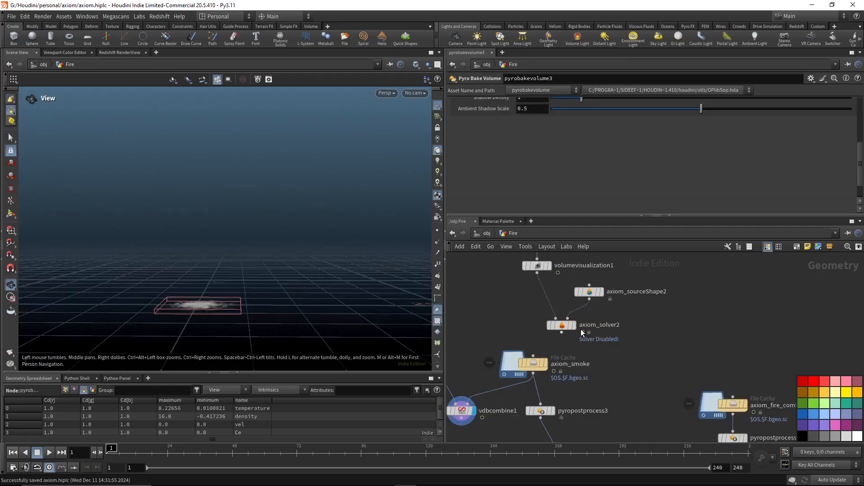
scroll(642, 364, down, 4)
middle_drag(639, 305, 645, 403)
scroll(602, 318, up, 3)
middle_drag(601, 318, 700, 396)
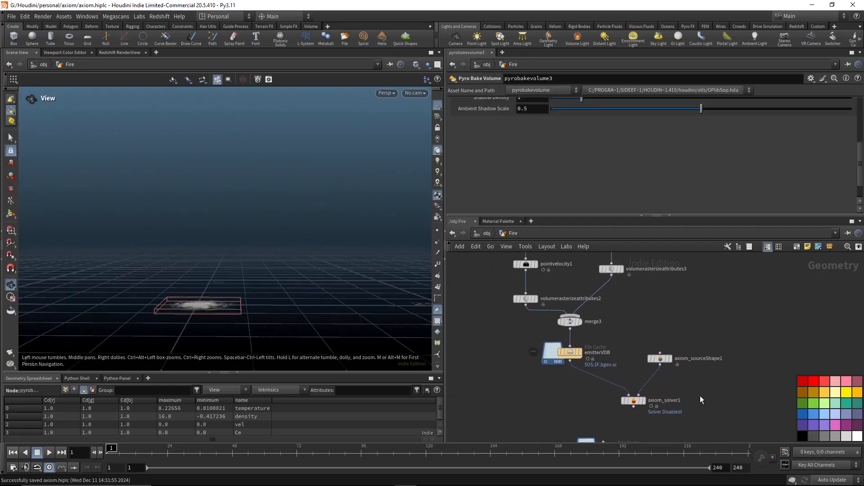
drag(595, 343, 570, 356)
middle_drag(703, 370, 638, 286)
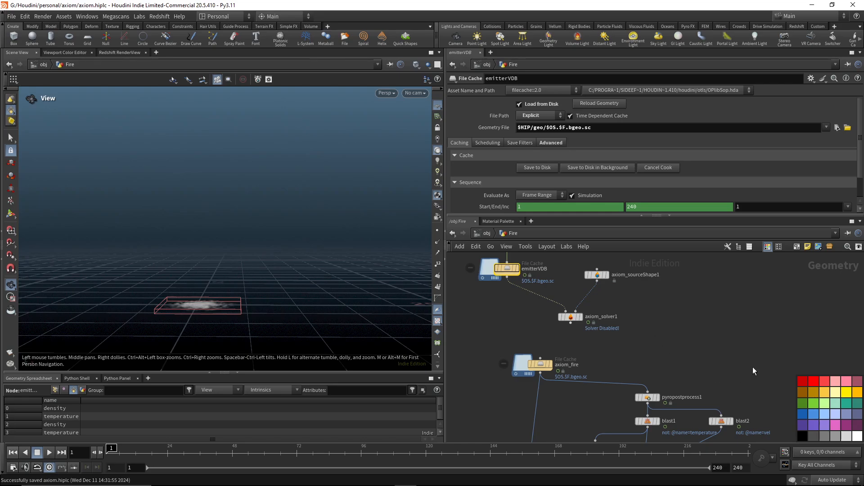
middle_drag(752, 366, 702, 281)
Examine the axiom_smoke and axiom_fire_combined caches and their post-process, bake and material branches in the Fire network.
middle_drag(703, 390, 720, 288)
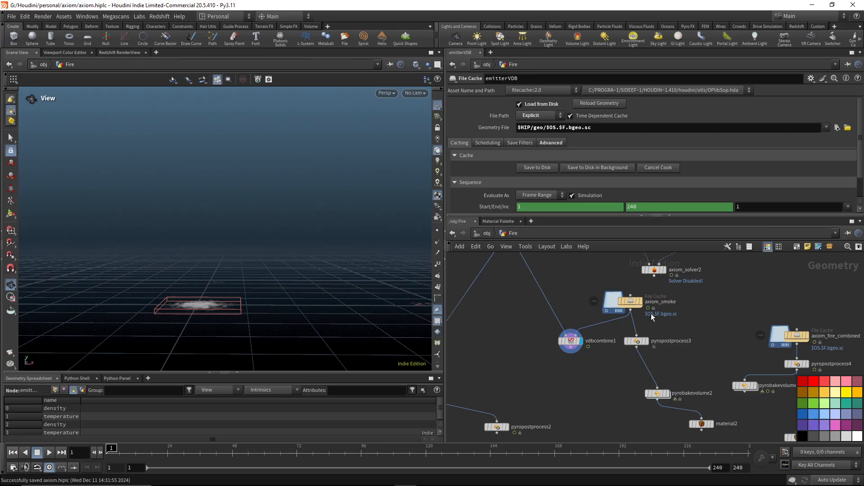
middle_drag(691, 329, 691, 291)
scroll(606, 335, down, 3)
mouse_move(592, 363)
middle_down()
mouse_move(603, 346)
mouse_move(583, 359)
middle_up()
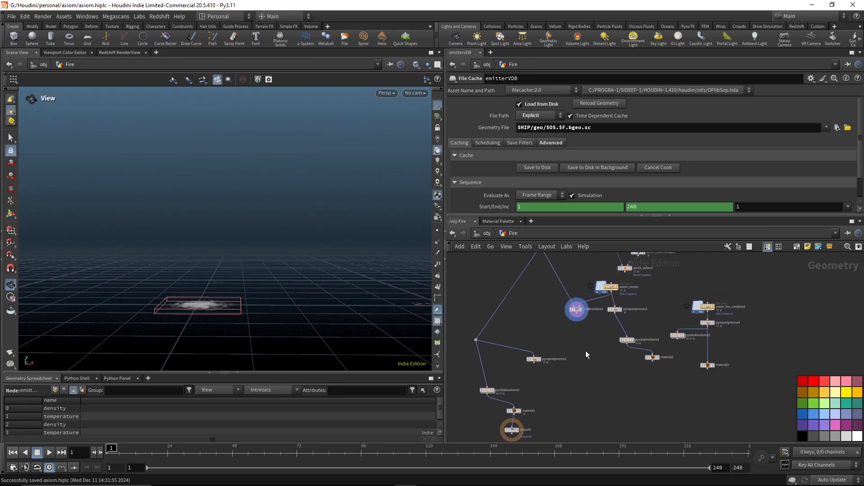
scroll(588, 350, up, 2)
scroll(577, 339, down, 1)
scroll(577, 339, down, 1)
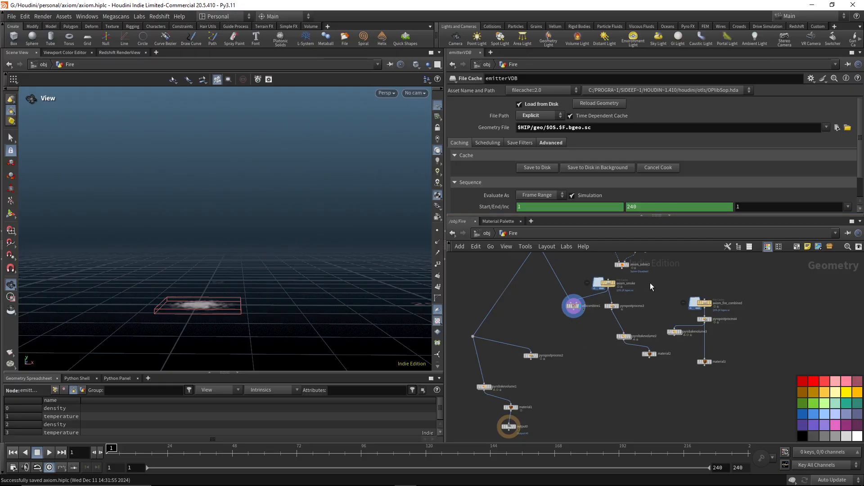
scroll(650, 283, up, 2)
click(577, 281)
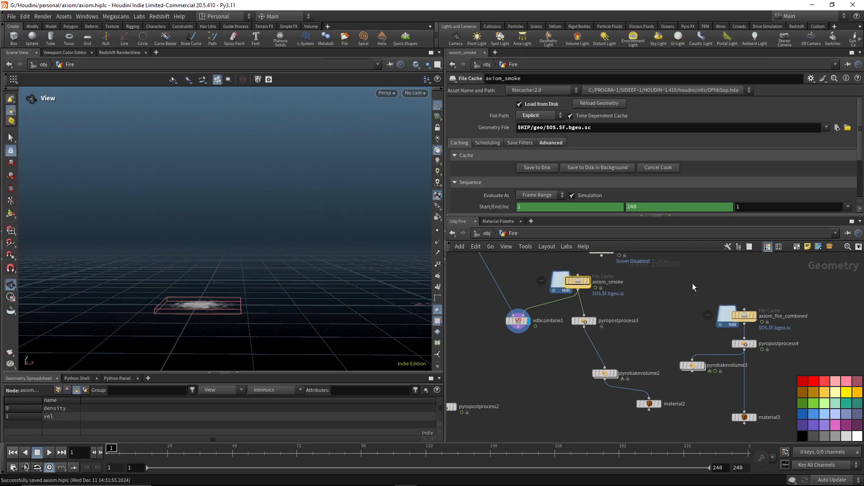
middle_drag(608, 287, 590, 295)
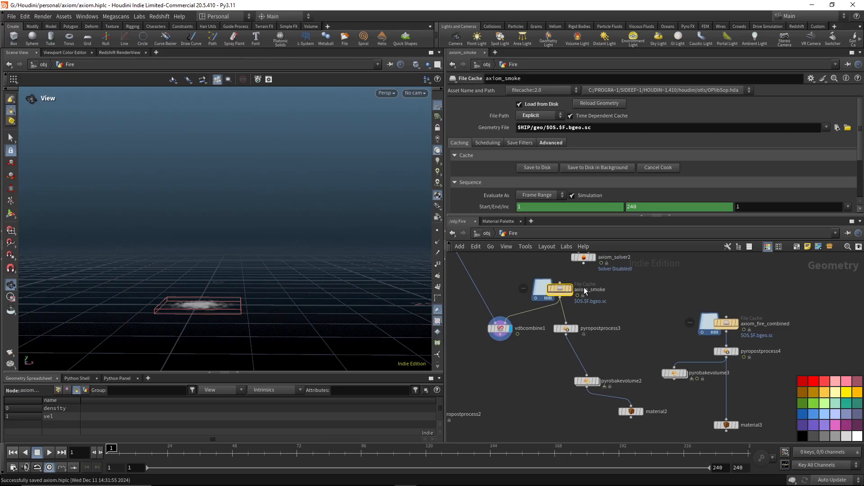
Look over the Smoke object's network, return to object level and save the scene.
click(477, 235)
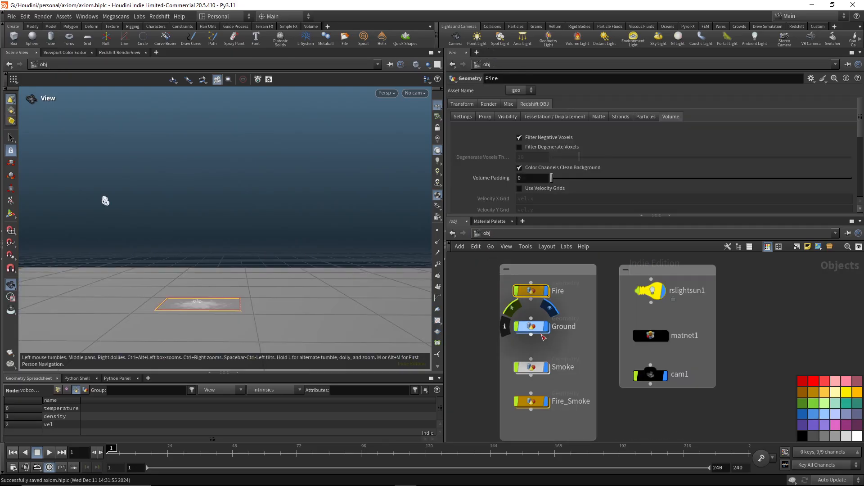
click(531, 367)
click(533, 401)
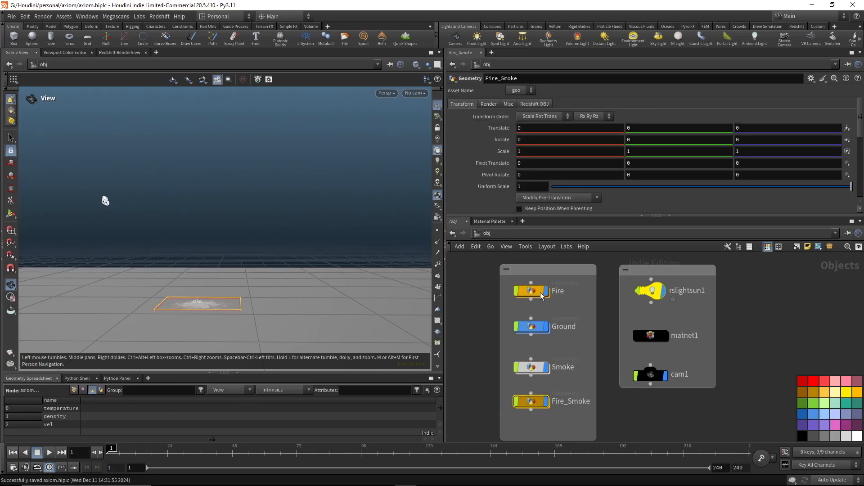
click(538, 366)
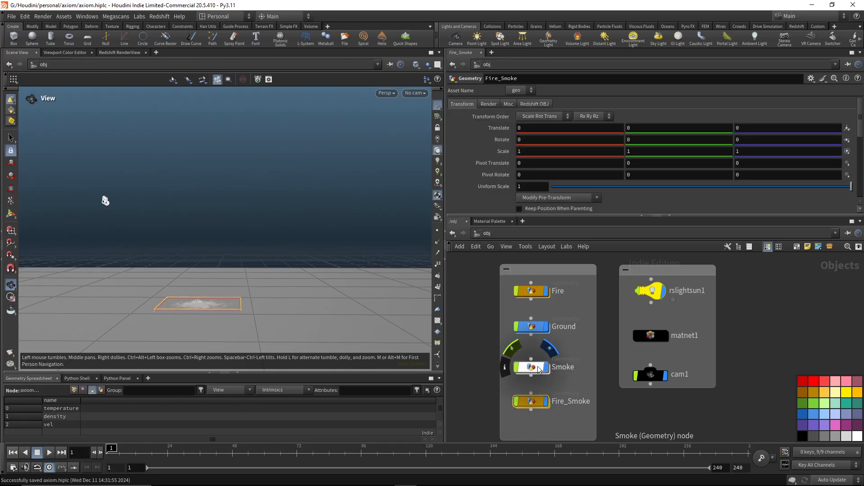
double_click(538, 366)
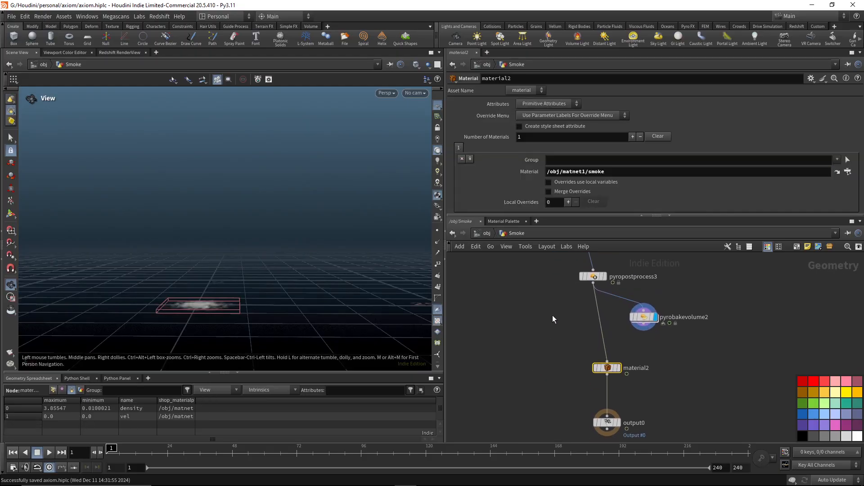
click(487, 233)
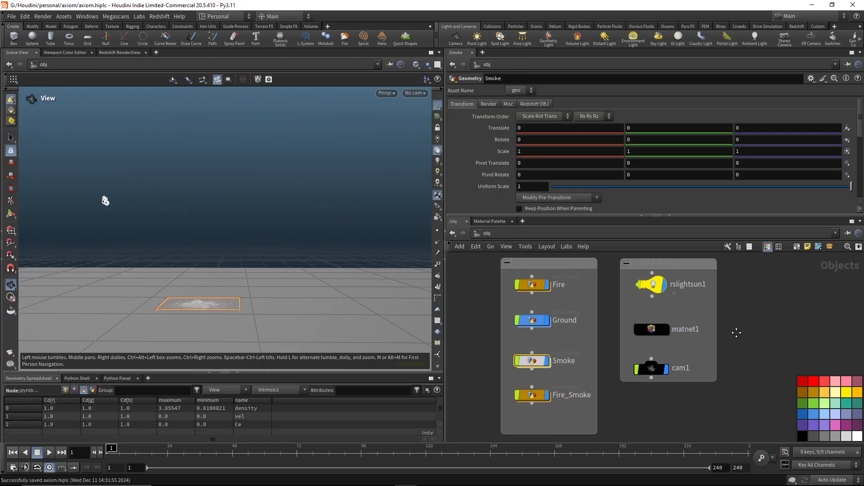
key(ctrl+s)
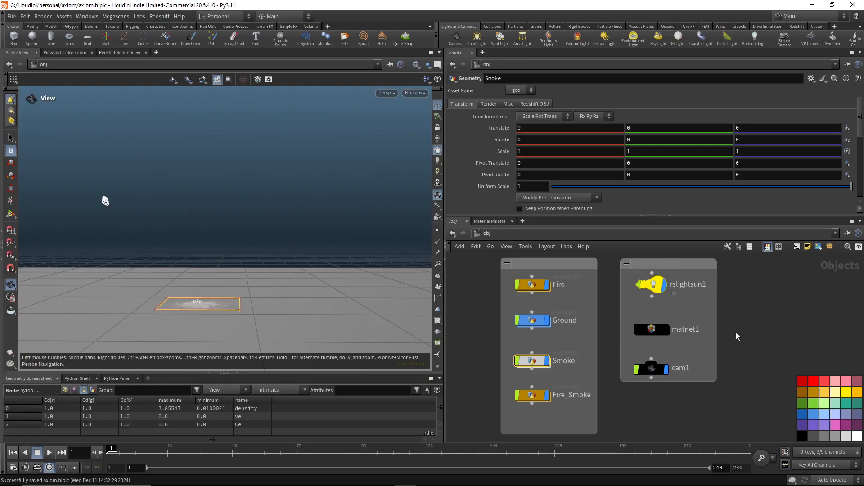